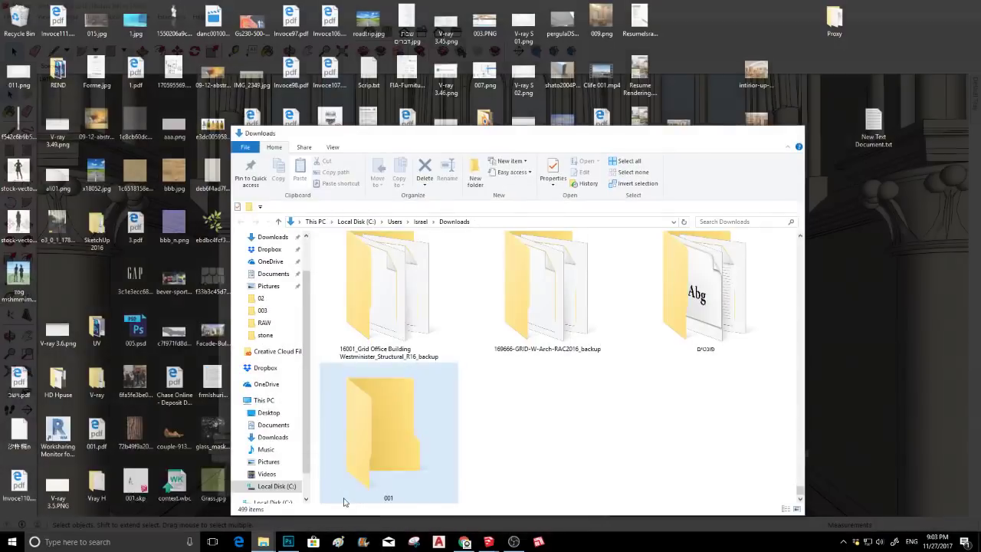
Go to the 02 project folder and look over the texture images in its Tex subfolder
left_click(353, 498)
left_click(261, 301)
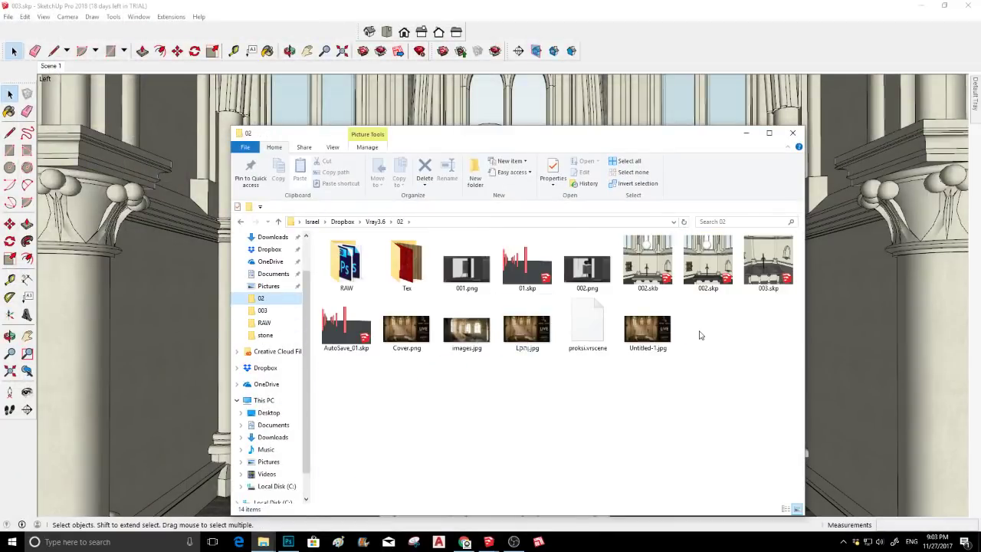
double_click(406, 268)
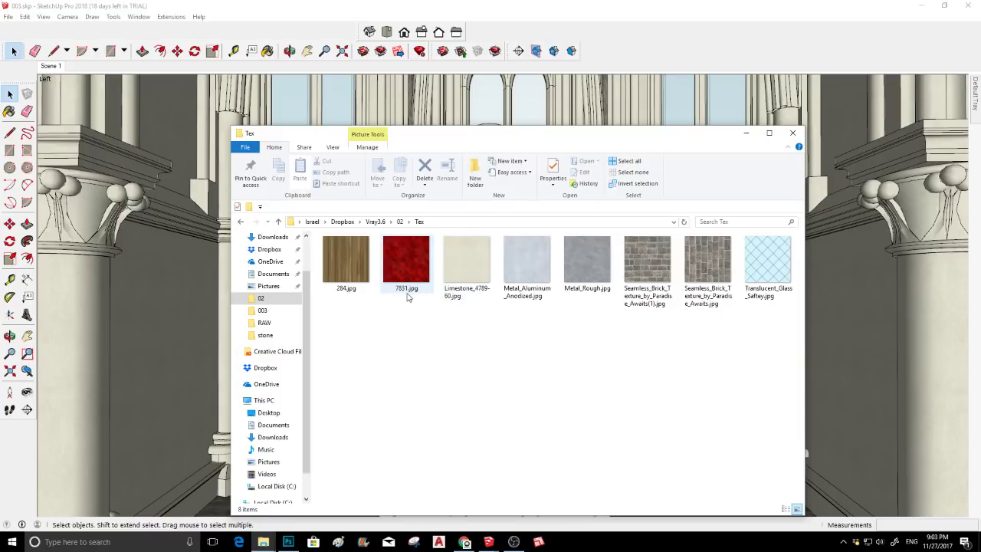
left_click(400, 222)
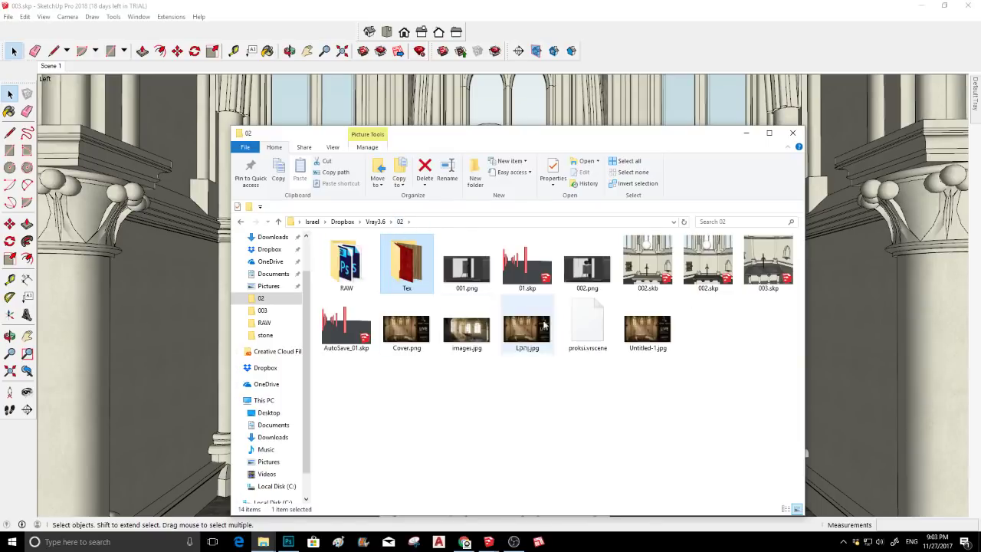
View the finished render V-ray for Sketchup.png from the RAW folder in Photo Gallery
double_click(357, 268)
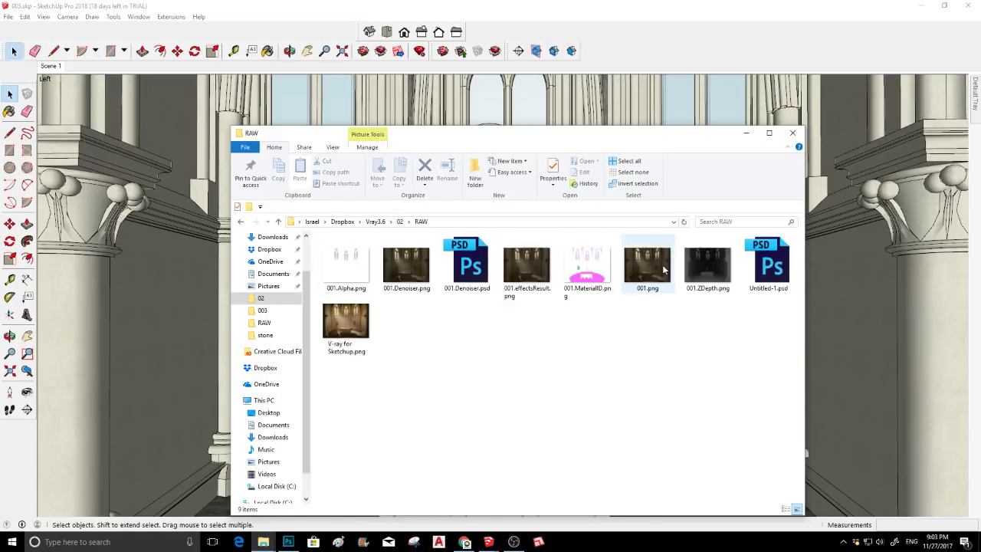
double_click(351, 308)
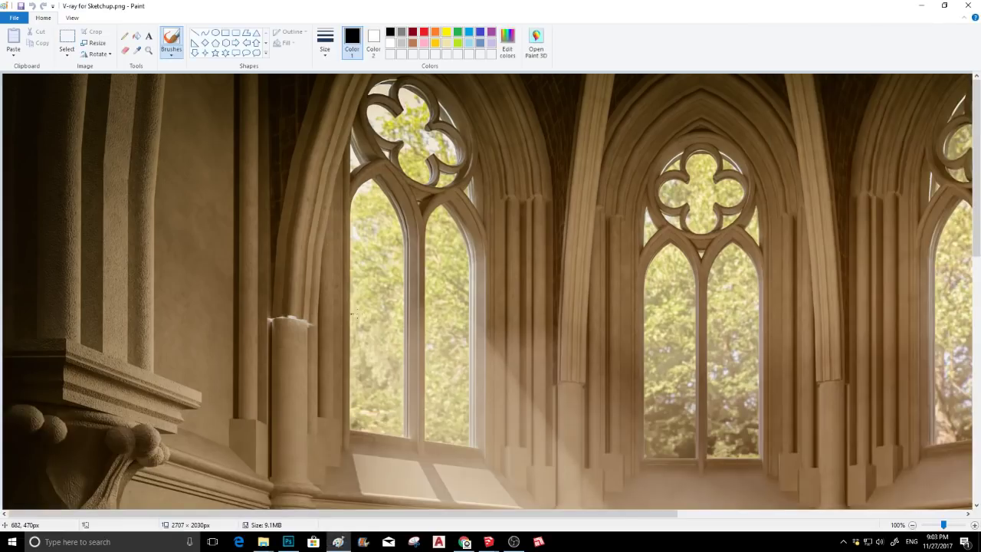
key("alt+F4")
right_click(345, 311)
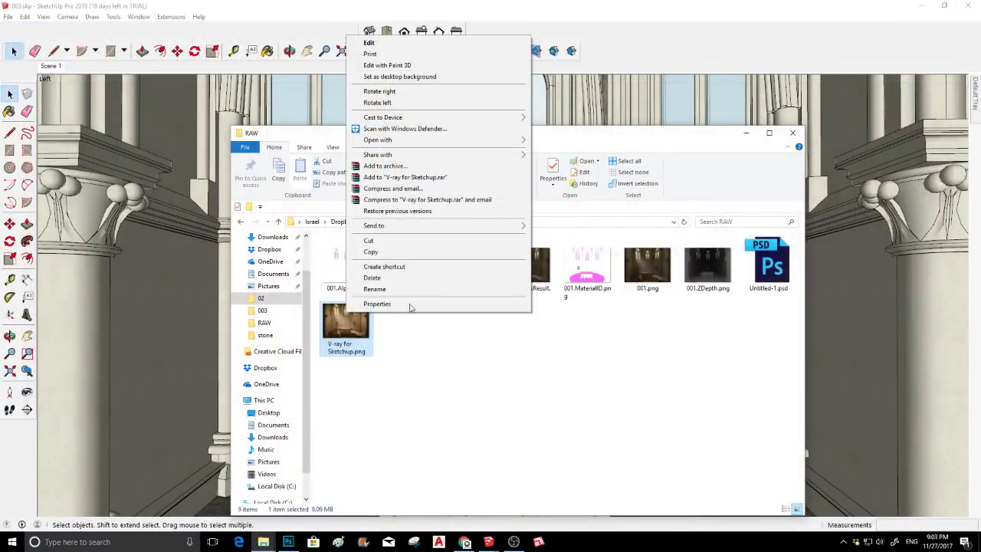
mouse_move(424, 140)
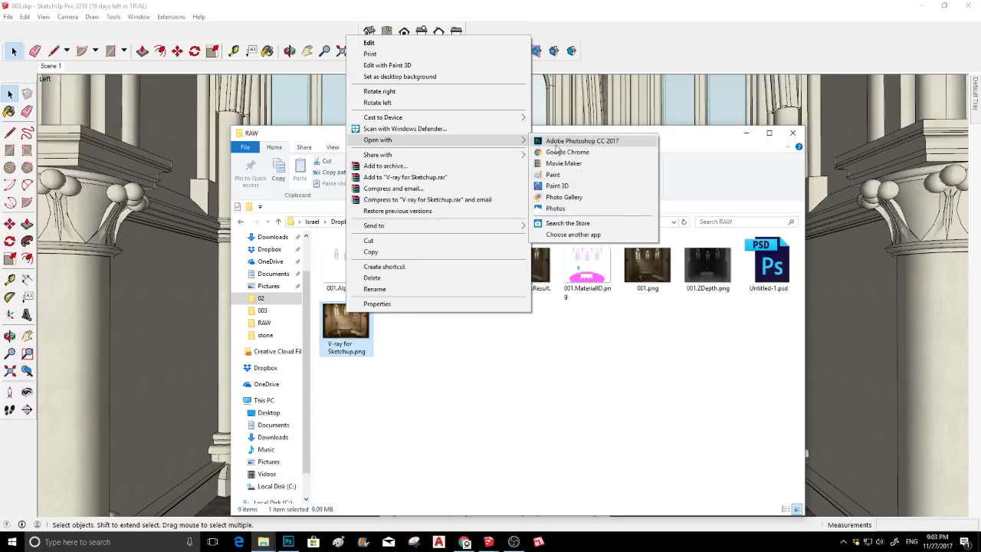
left_click(557, 197)
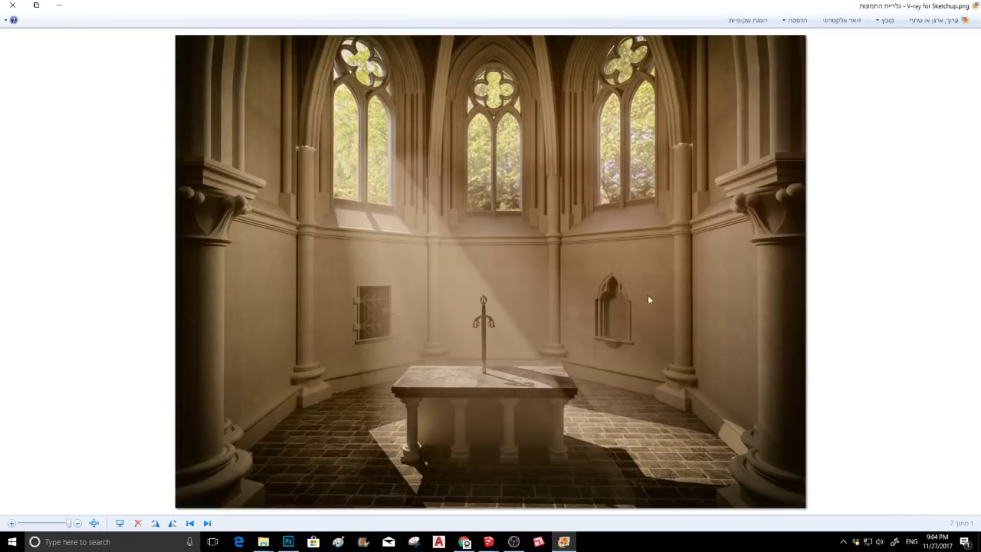
Minimize the image viewer and the folder window, and look at the crypt model in SketchUp from a higher angle
left_click(59, 7)
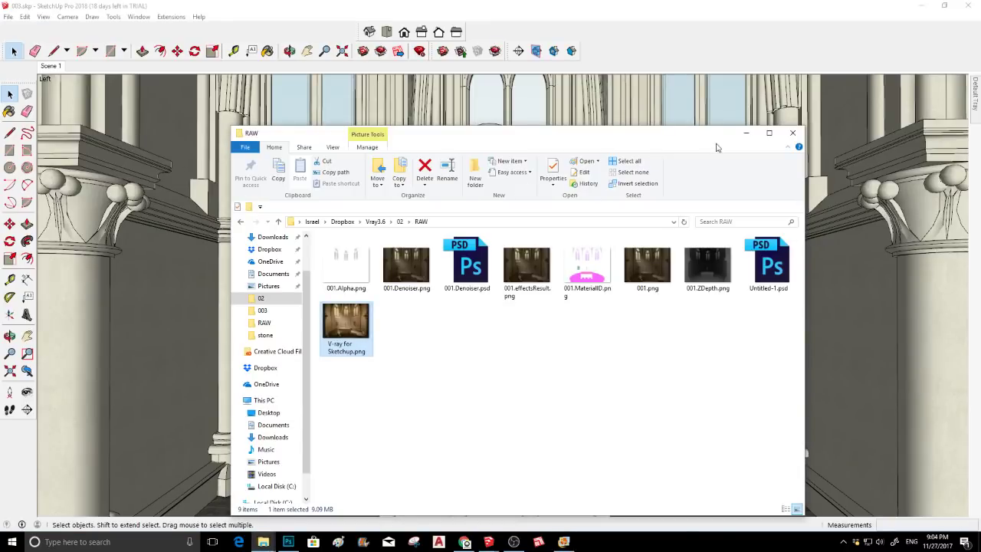
left_click(745, 132)
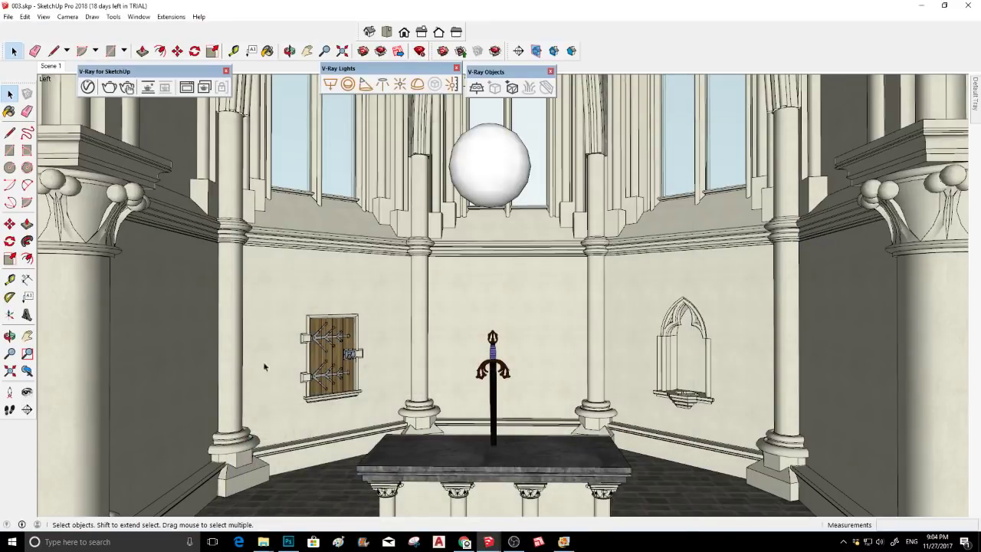
middle_click_drag(500, 261, 452, 383)
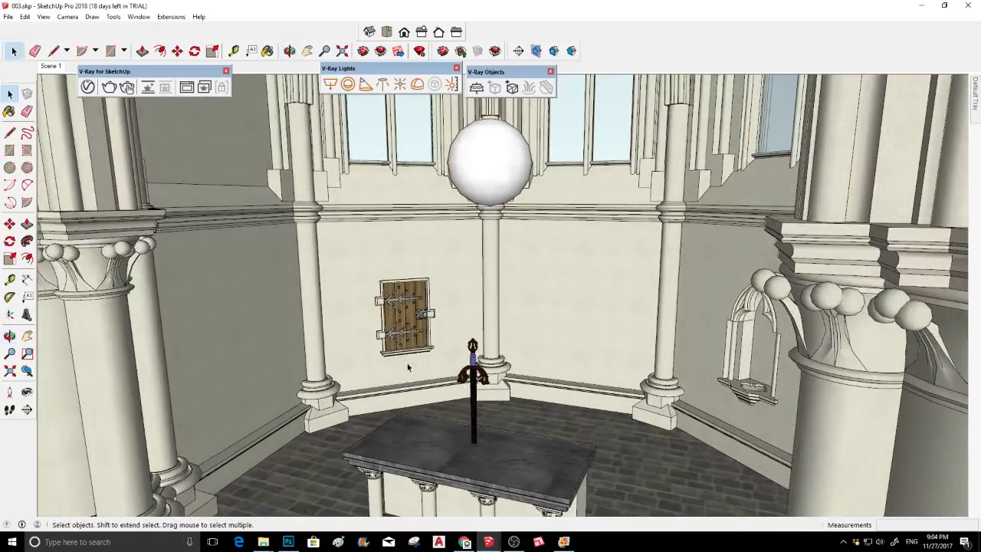
Switch to Chrome and view the 3D Warehouse pages of Gothic Crypt 2 [part 1] and Medieval weapons
left_click(465, 542)
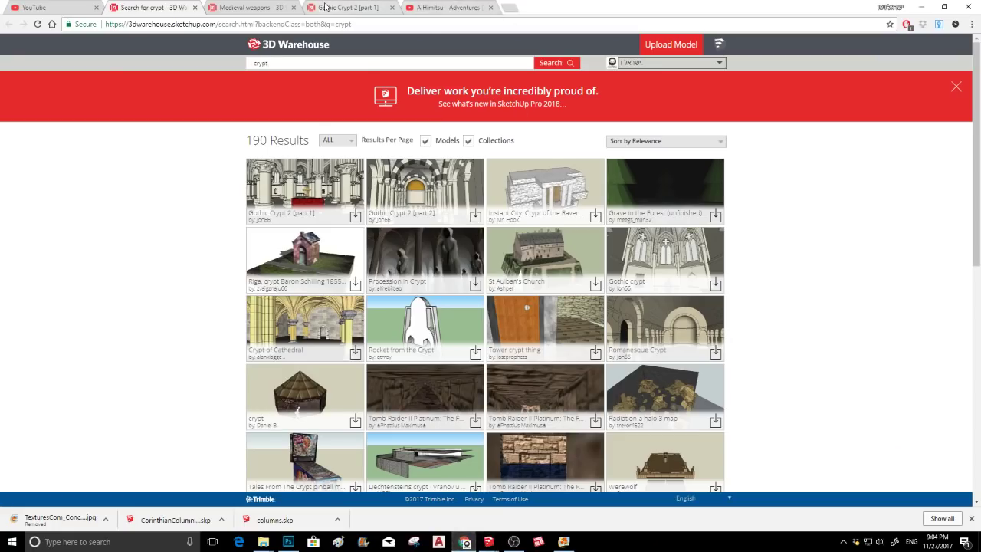
left_click(326, 7)
mouse_move(508, 246)
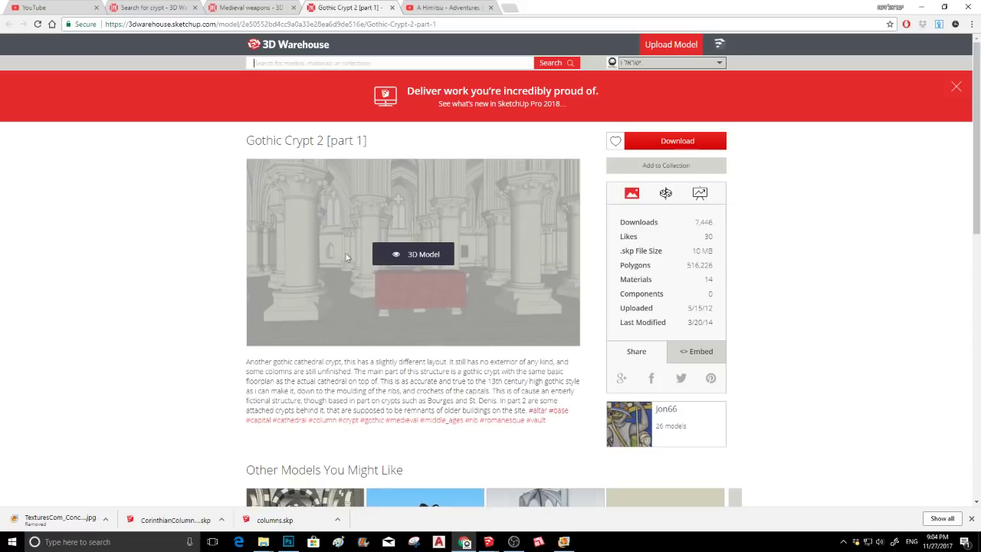
mouse_move(414, 207)
left_click(260, 7)
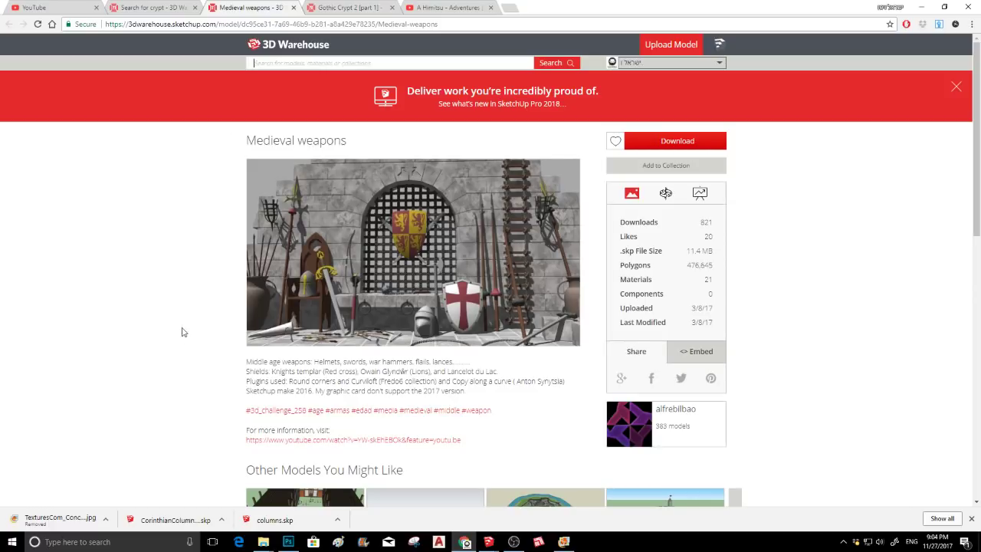
Browse the 3D Warehouse search results for crypt models
left_click(151, 7)
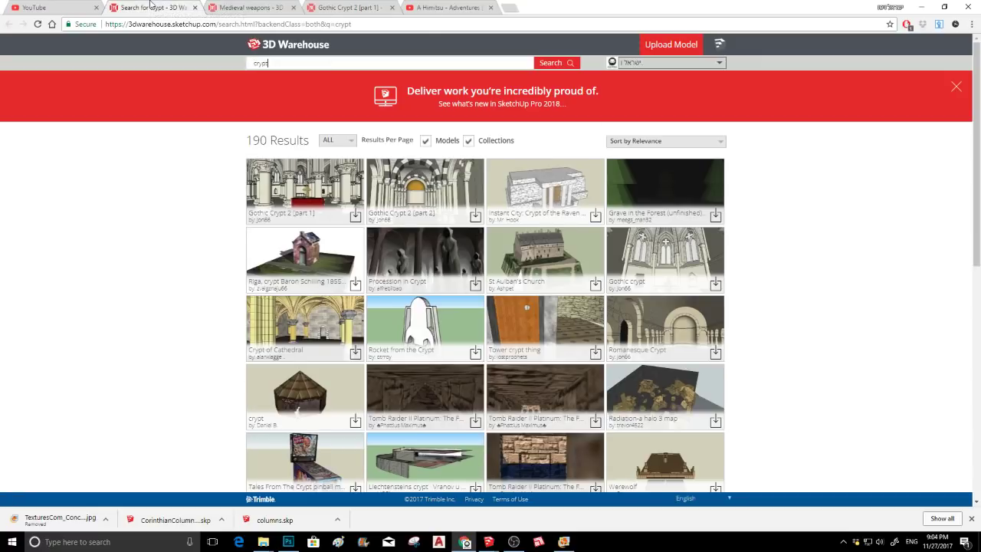
scroll(711, 160, "down", 2)
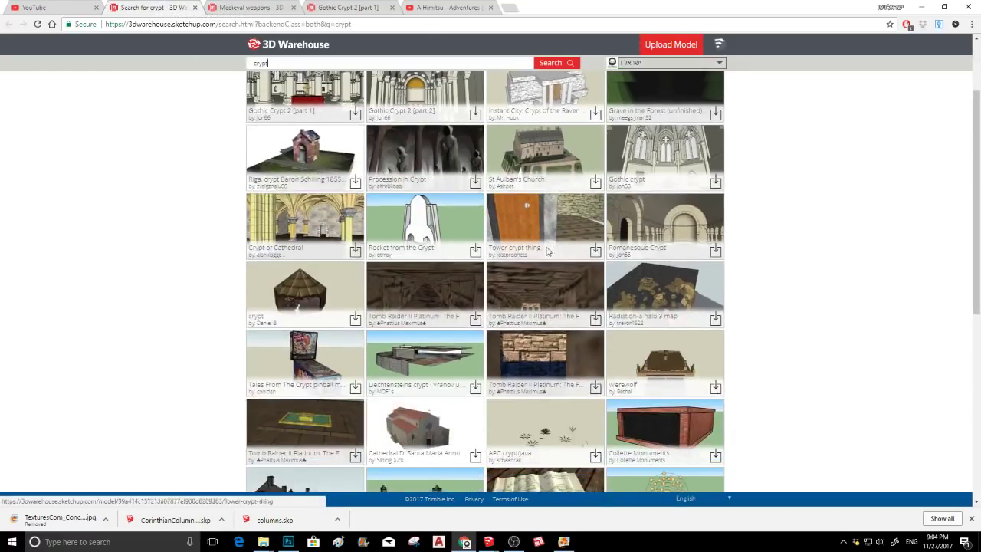
scroll(400, 230, "down", 2)
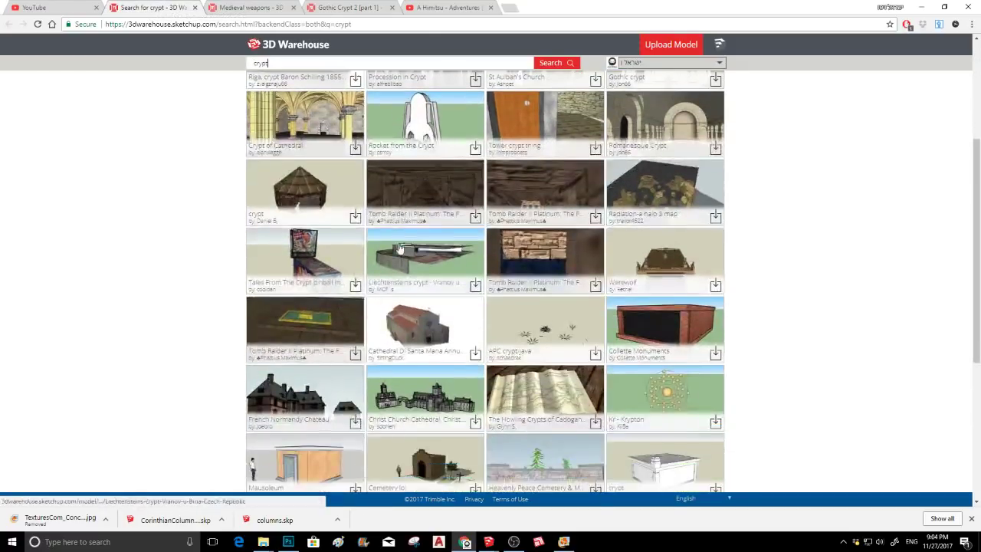
scroll(400, 262, "down", 3)
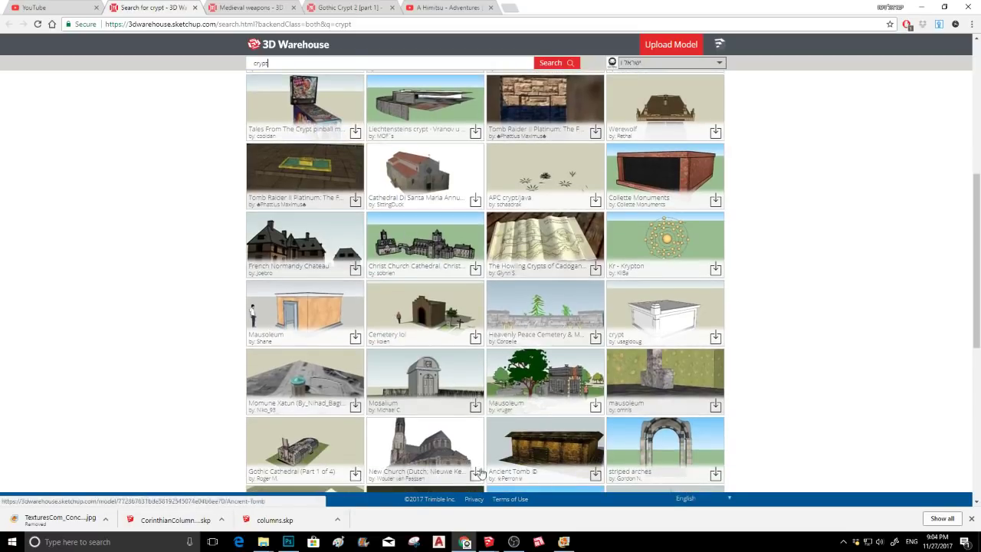
mouse_move(469, 541)
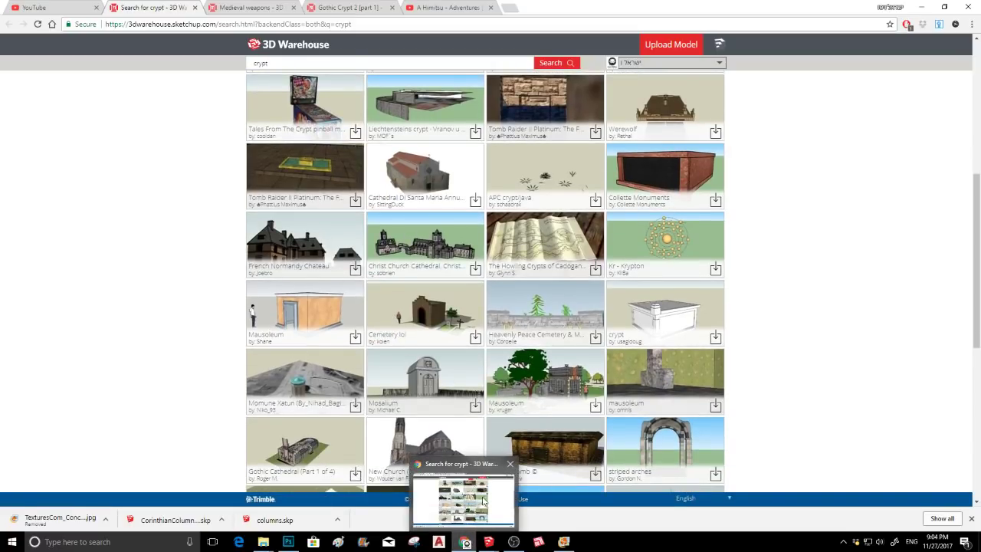
Switch to the File Explorer window, view the reference photo images.jpg from the 02 folder enlarged, and minimize the viewer
mouse_move(263, 541)
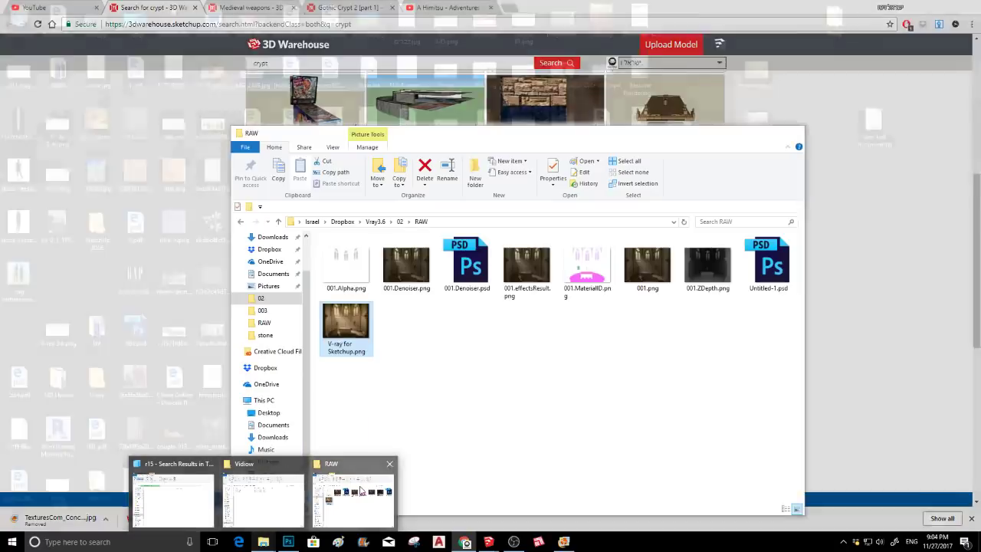
left_click(352, 500)
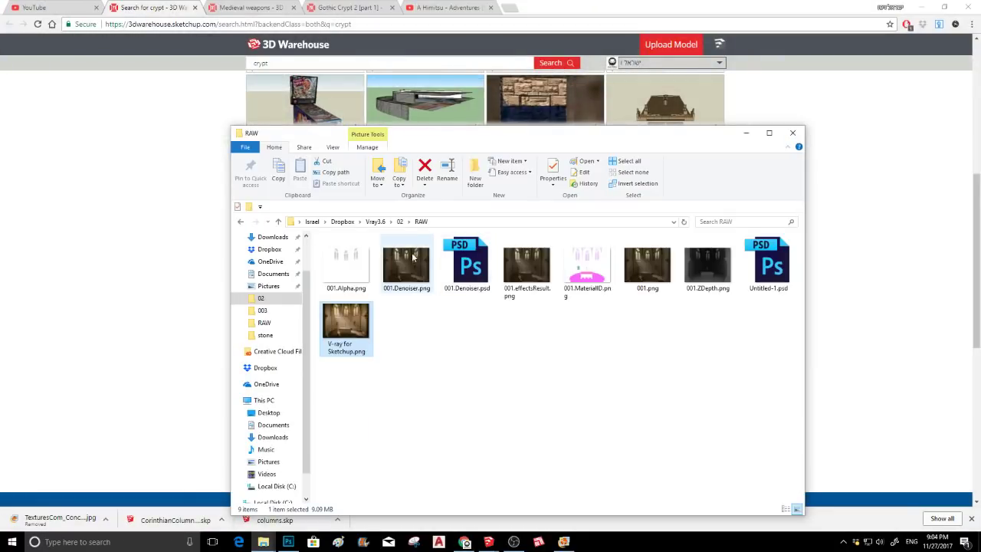
left_click(399, 222)
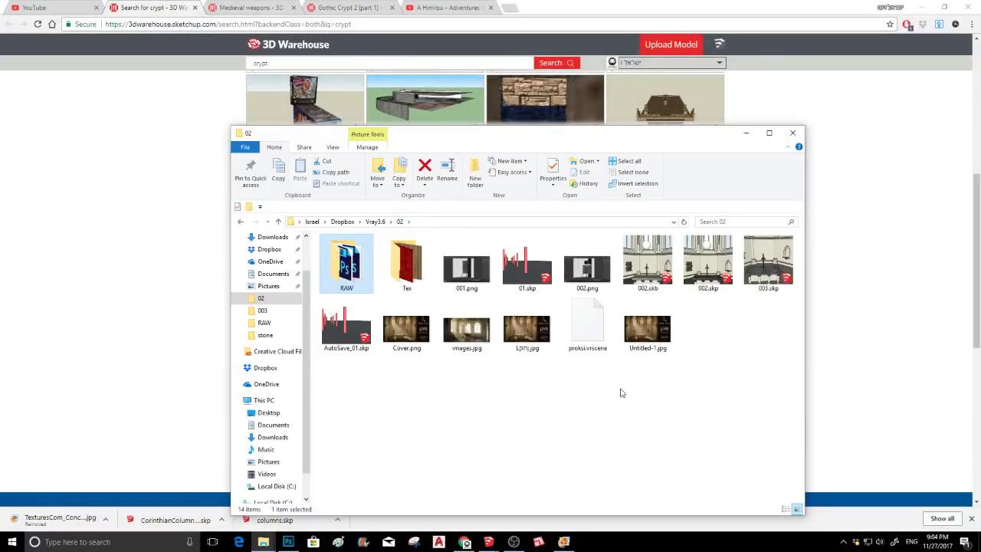
double_click(461, 334)
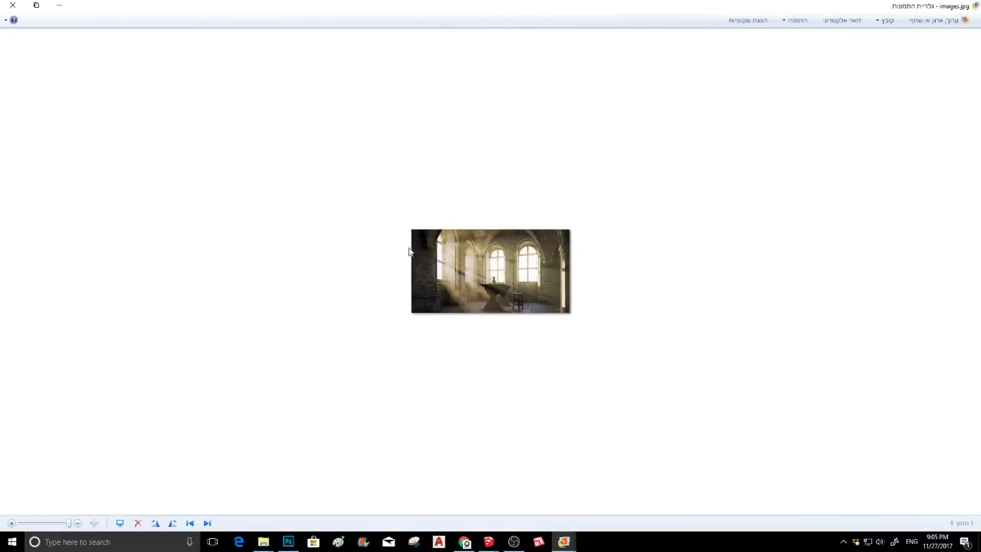
scroll(465, 272, "up", 1)
scroll(465, 270, "up", 1)
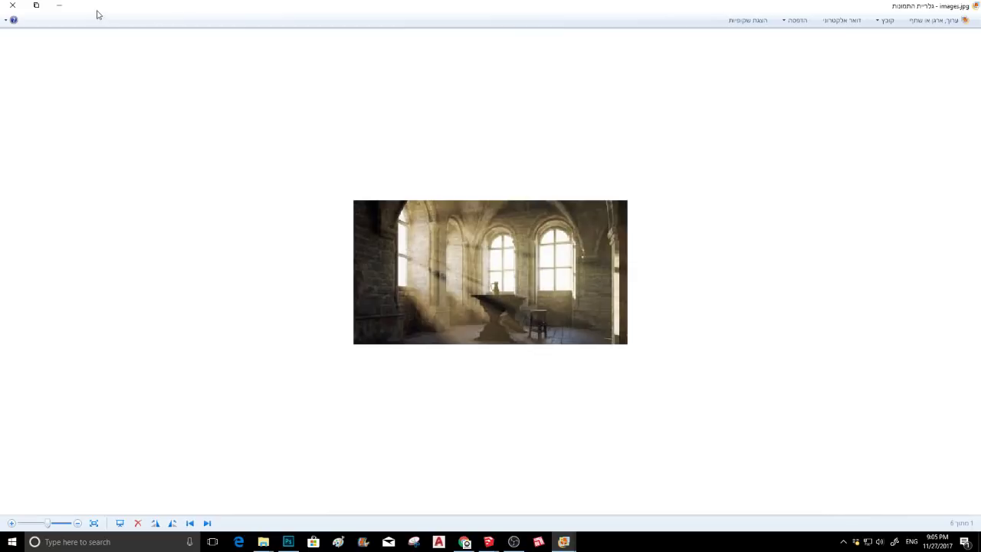
left_click(60, 6)
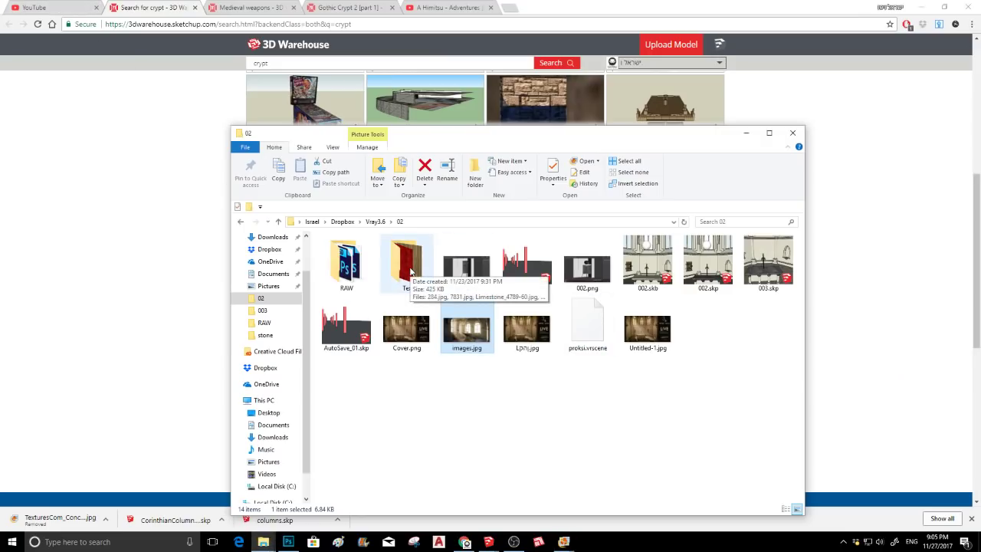
Open V-ray for Sketchup.png from the RAW folder for a brief look and close it again
left_click(358, 277)
double_click(358, 277)
double_click(349, 329)
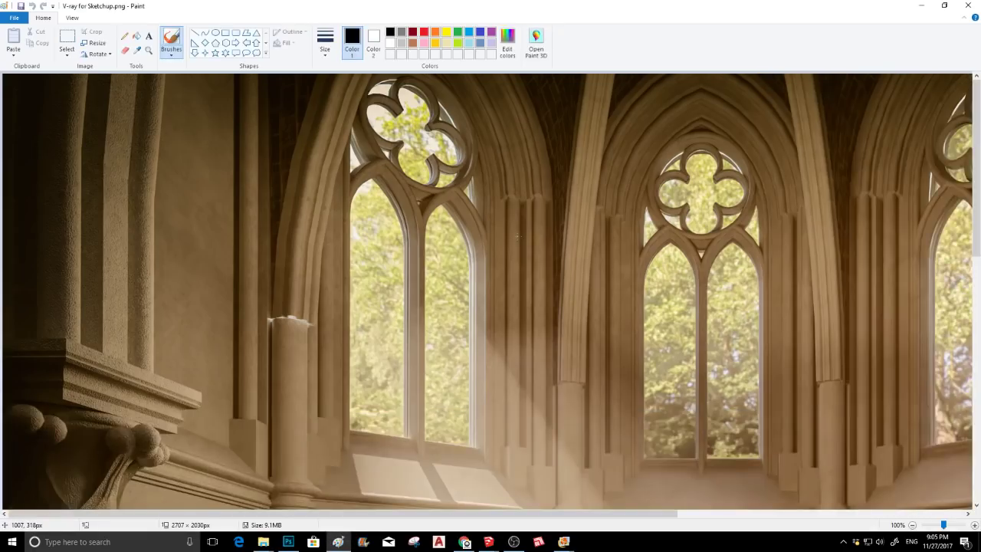
left_click(964, 8)
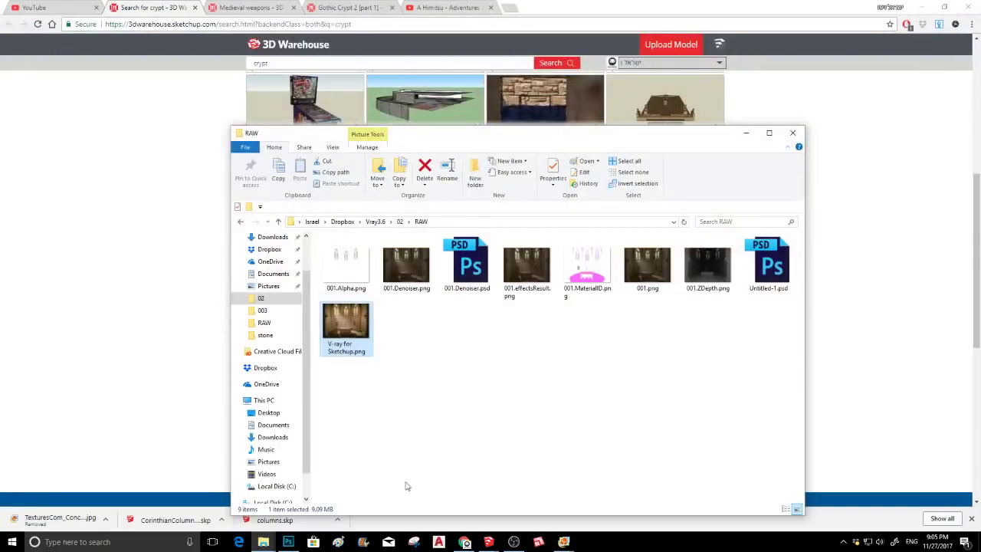
Switch to SketchUp, examine the crypt's column capitals, walls, floor and altar from several angles, and return to the Scene 1 view
mouse_move(493, 543)
left_click(494, 482)
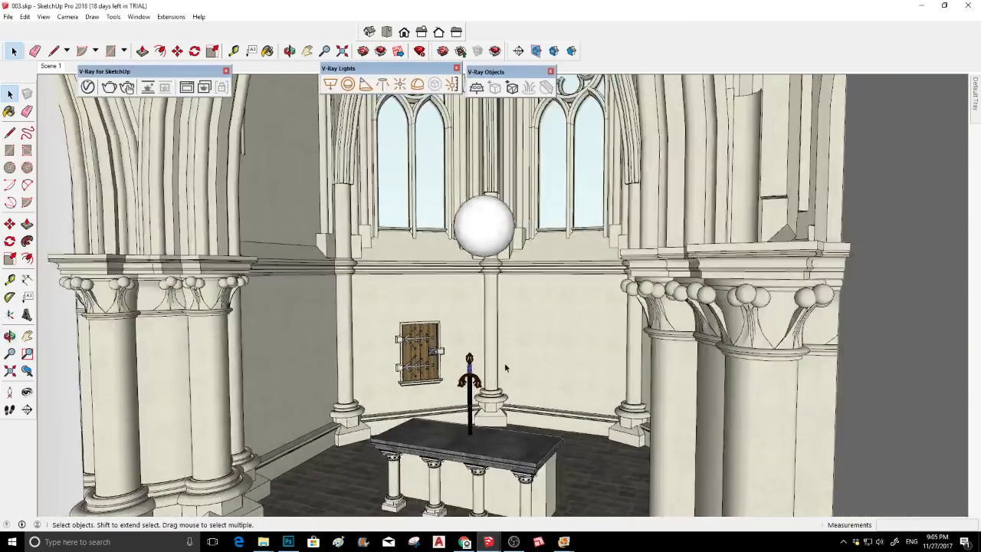
scroll(503, 362, "up", 3)
middle_click_drag(502, 357, 584, 345)
scroll(585, 344, "down", 4)
scroll(549, 338, "down", 8)
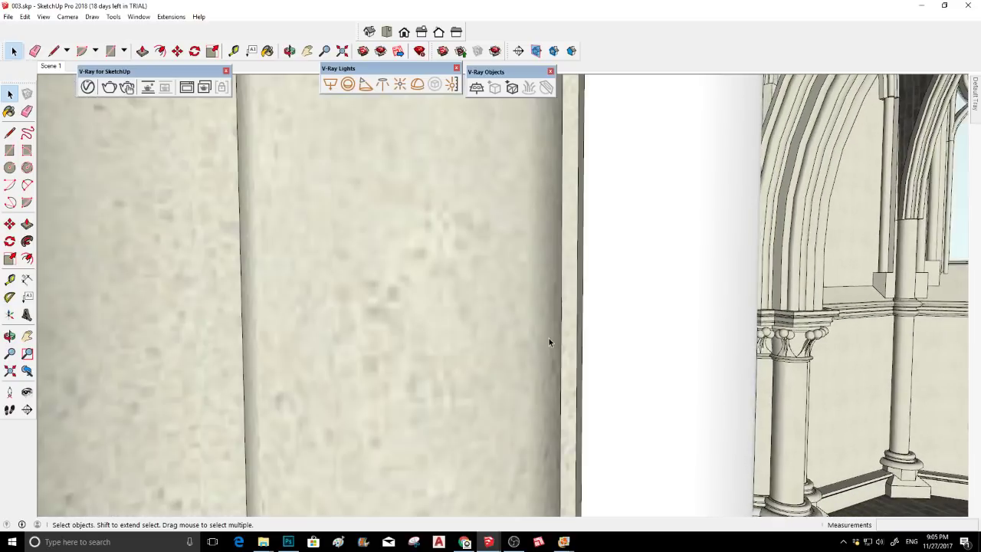
middle_click_drag(733, 377, 337, 311)
scroll(700, 398, "down", 2)
mouse_move(701, 398)
middle_mouse_down()
mouse_move(573, 296)
mouse_move(622, 306)
middle_mouse_up()
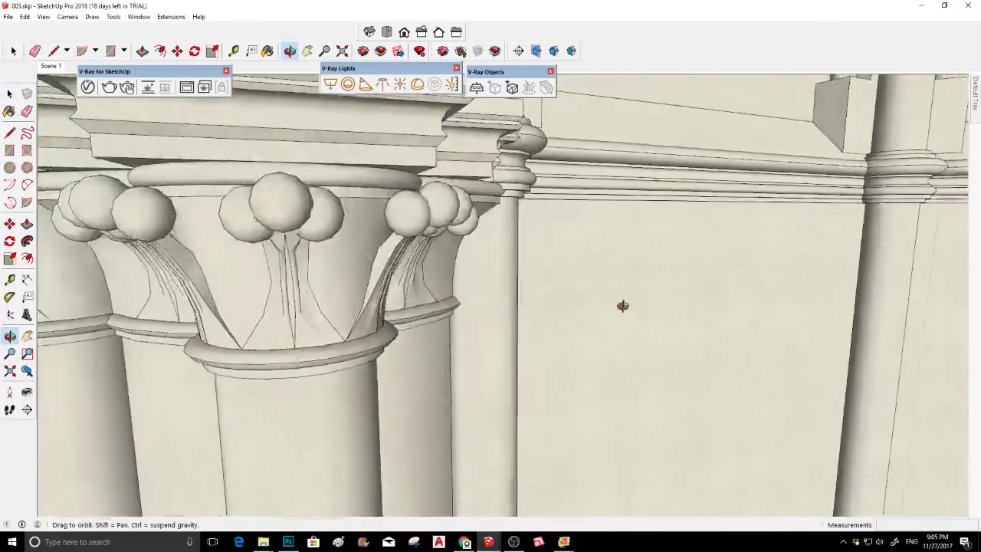
scroll(350, 361, "down", 3)
mouse_move(350, 361)
middle_mouse_down()
mouse_move(326, 372)
mouse_move(449, 366)
middle_mouse_up()
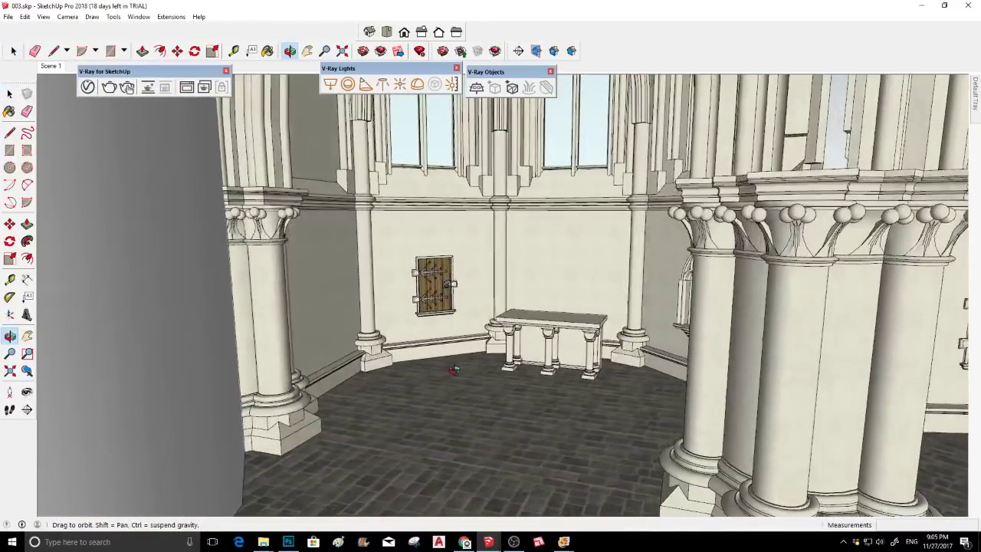
middle_click_drag(553, 342, 506, 375)
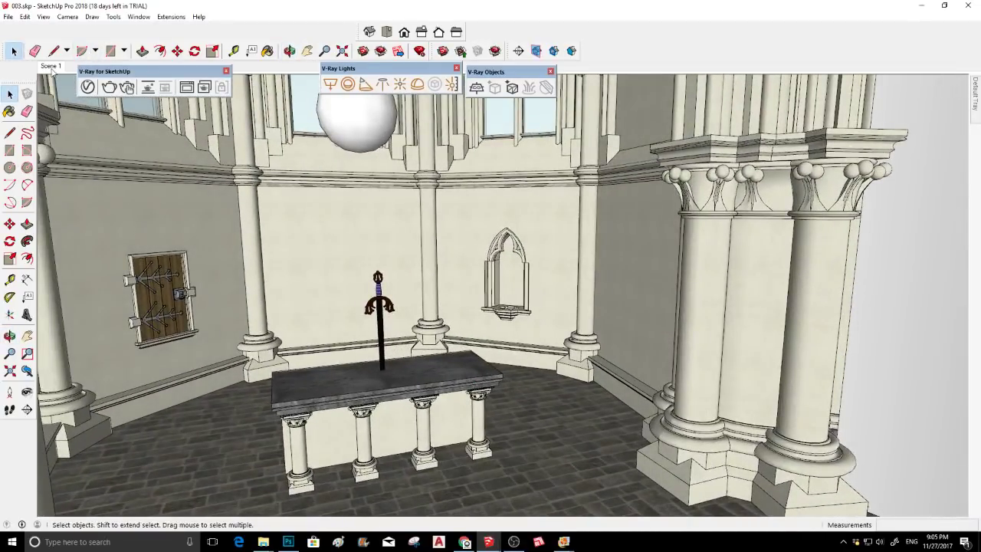
left_click(51, 67)
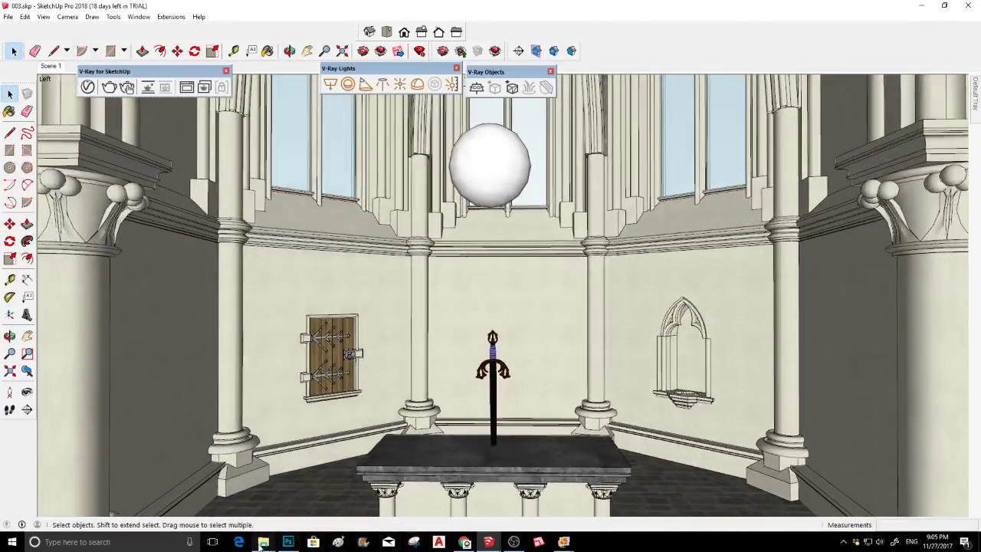
Switch back to the RAW folder and reopen the render V-ray for Sketchup.png
mouse_move(263, 542)
left_click(355, 494)
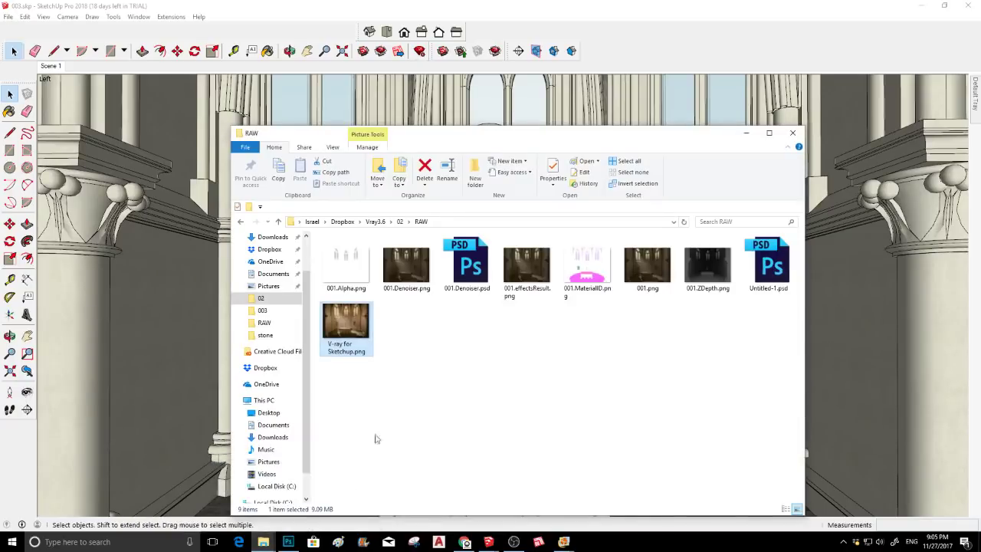
double_click(361, 318)
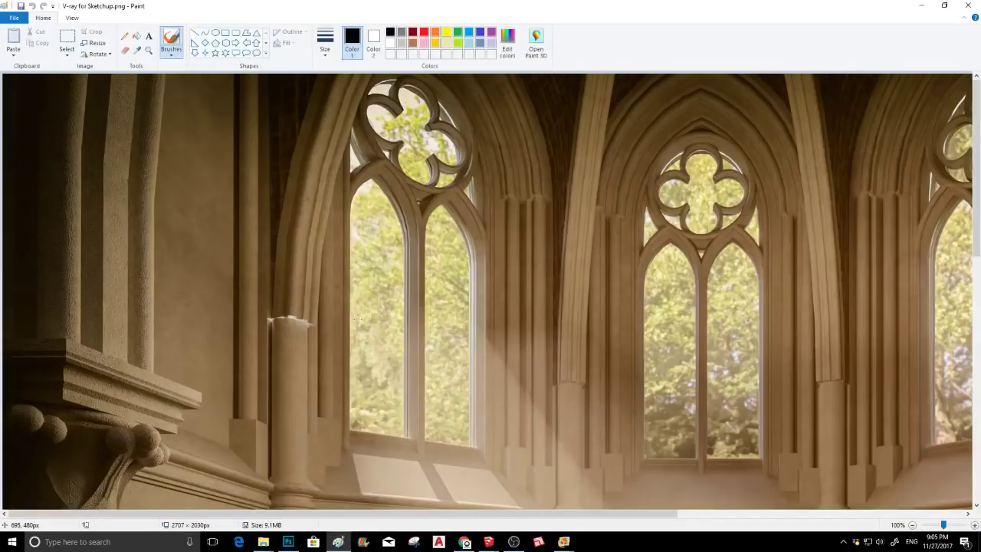
Close the enlarged render, reopen V-ray for Sketchup.png in Photos to view the whole image, and minimize the viewer
left_click(964, 6)
right_click(350, 324)
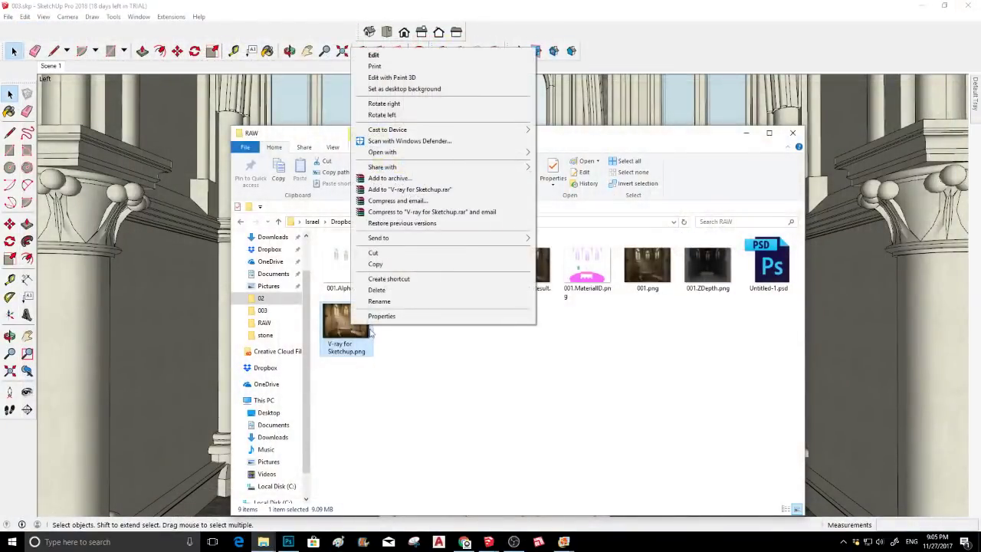
mouse_move(416, 152)
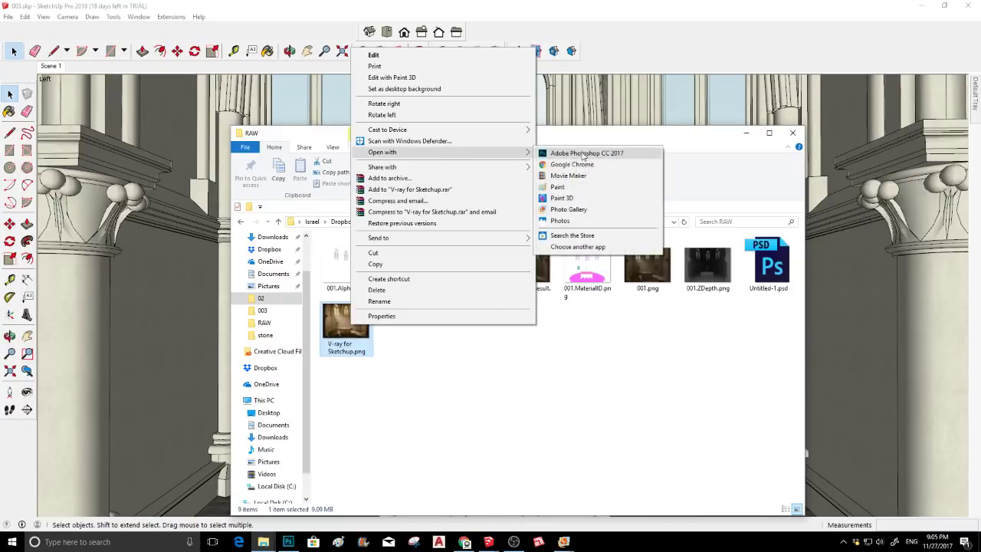
left_click(568, 220)
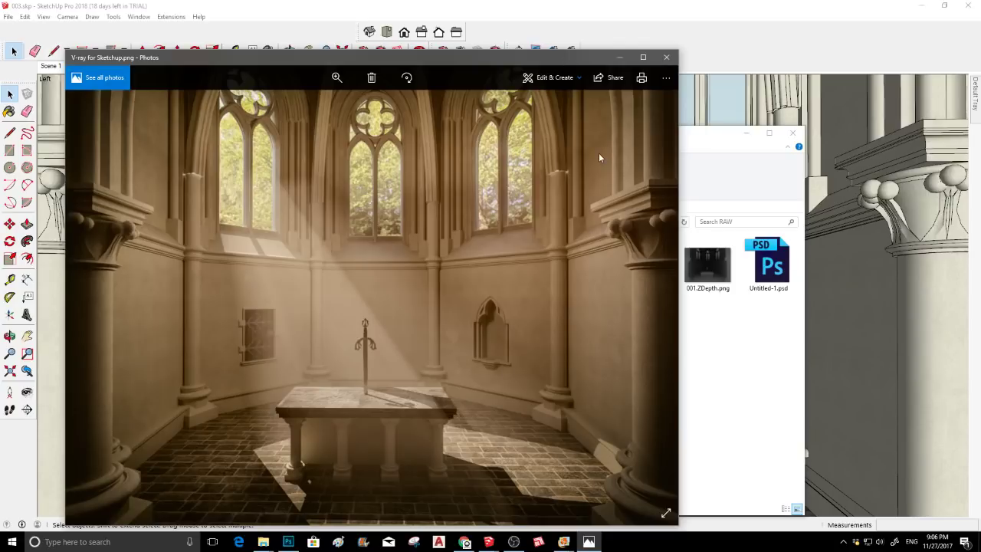
left_click(613, 56)
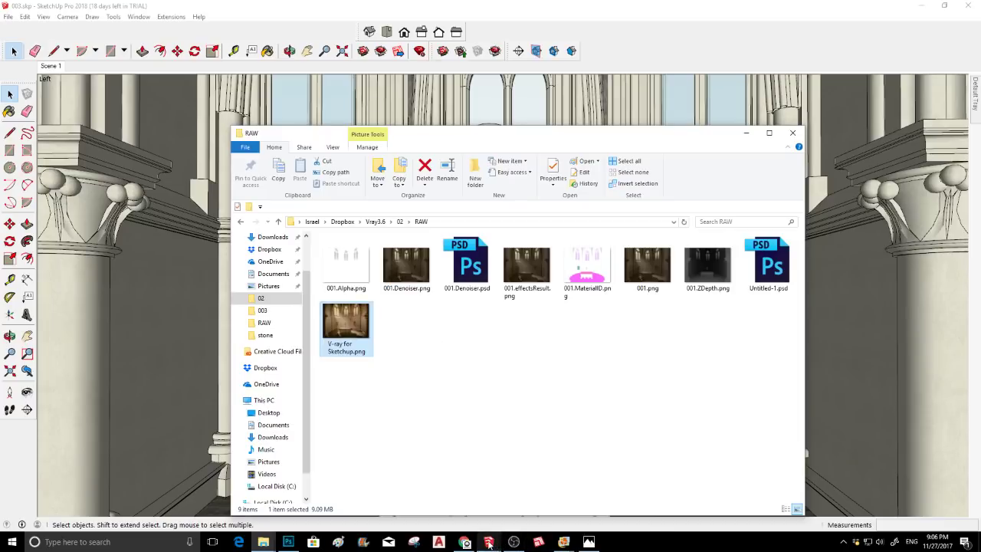
Switch to the SketchUp window with 01.skp, activate the Select tool and view the two rows of columns from inside the colonnade
mouse_move(488, 542)
left_click(572, 499)
left_click(572, 500)
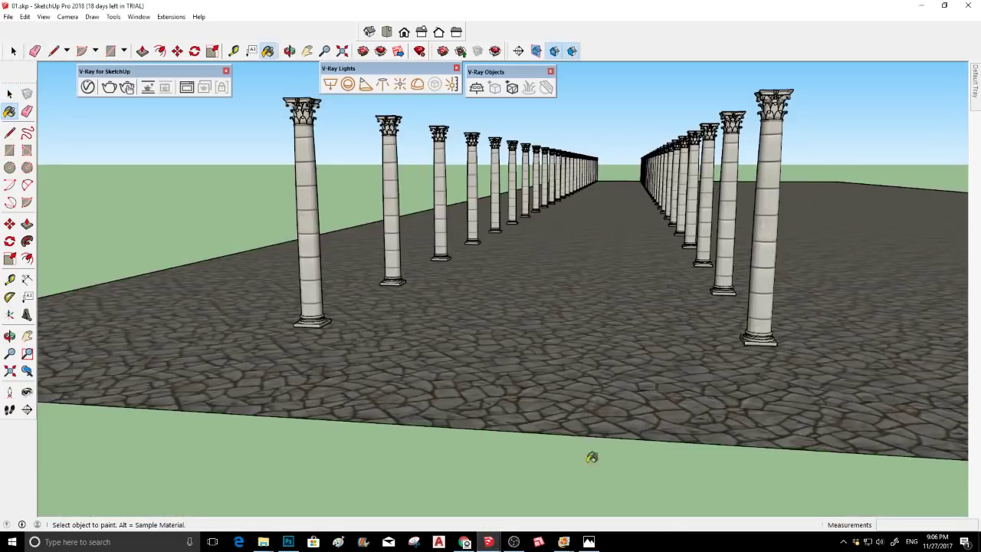
scroll(630, 271, "up", 3)
middle_click_drag(576, 270, 592, 276)
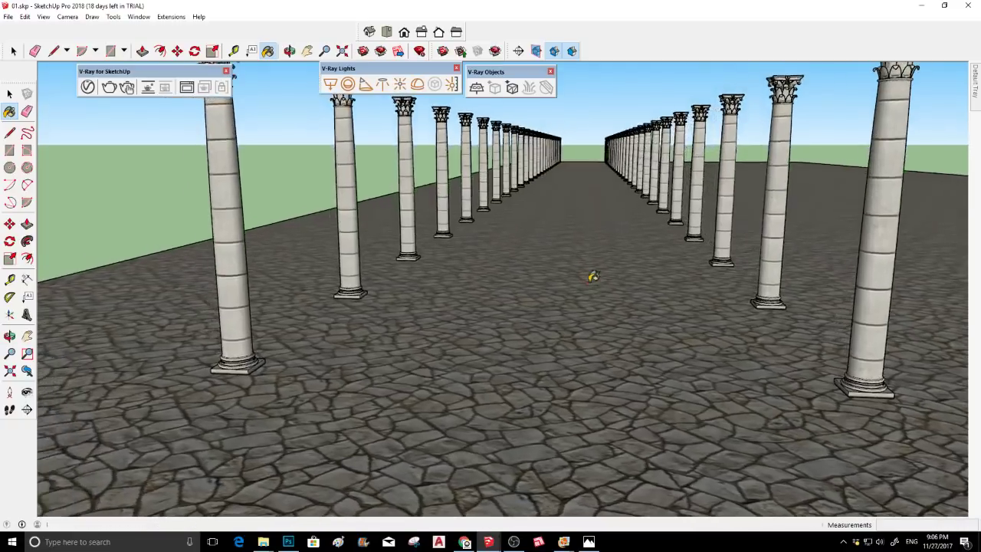
key("space")
middle_click_drag(532, 223, 513, 261)
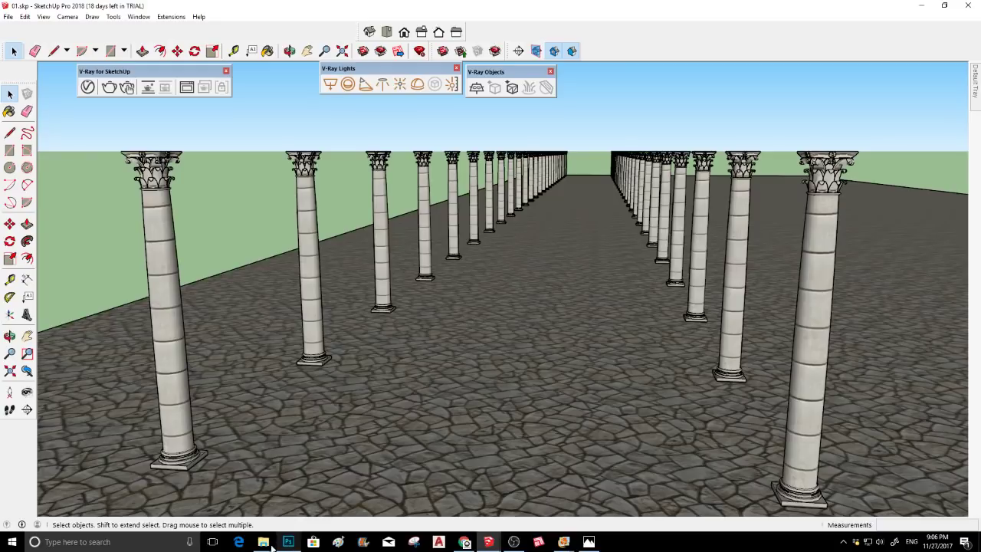
Switch to the RAW folder, open 001.MaterialID.png for a brief look and close it again
mouse_move(263, 542)
left_click(349, 512)
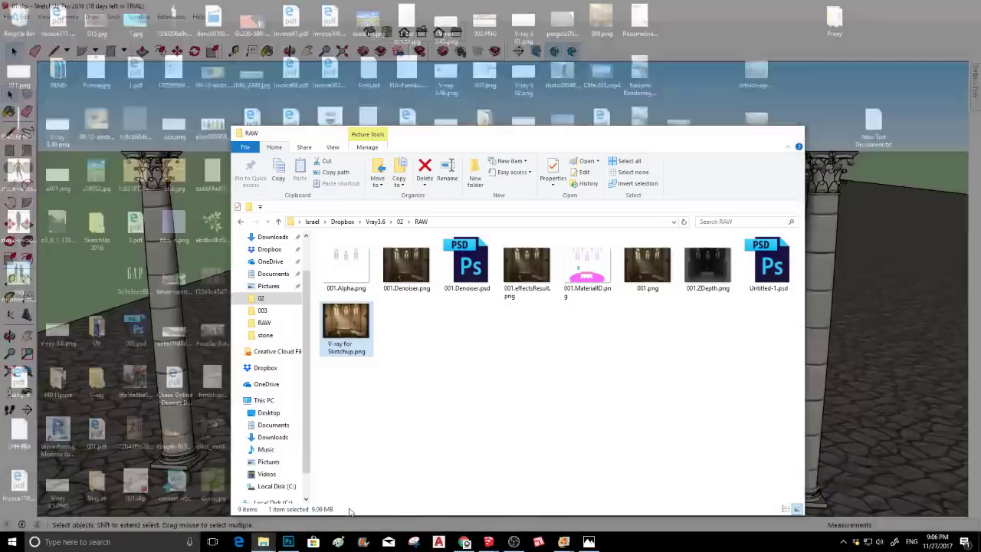
double_click(587, 268)
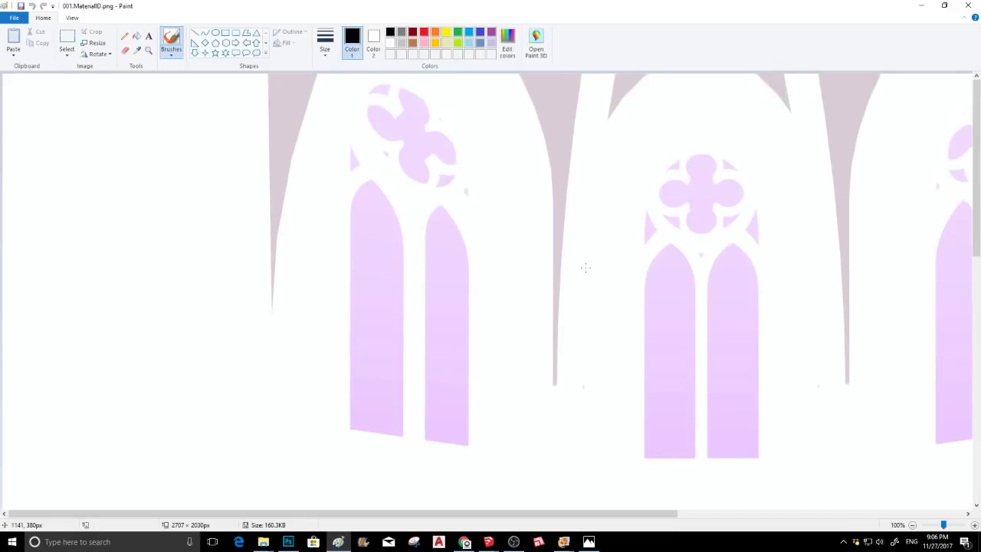
scroll(567, 273, "down", 2)
left_click(968, 5)
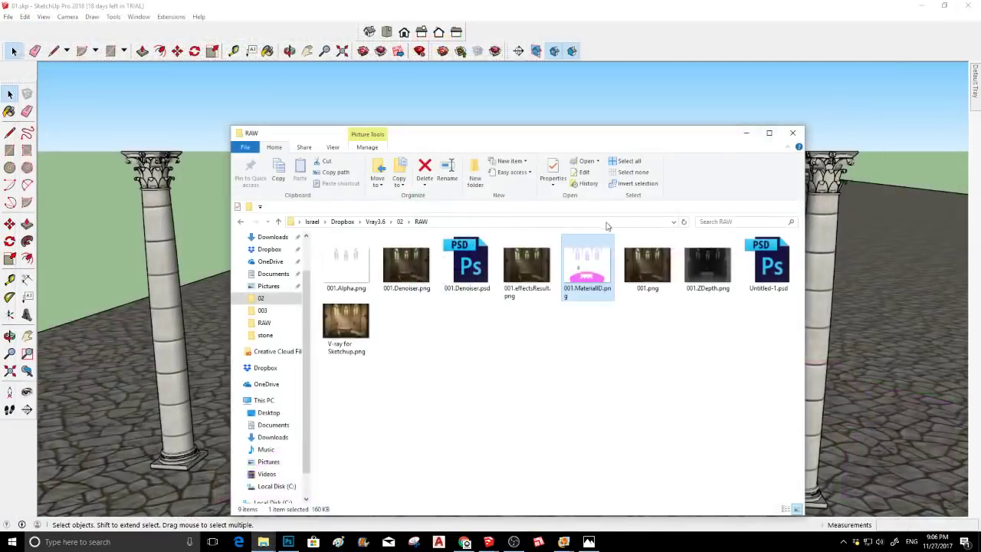
Open 001.MaterialID.png in Photo Gallery, examine the colour masks of the sword, door, altar and floor, and minimize the viewer
right_click(592, 256)
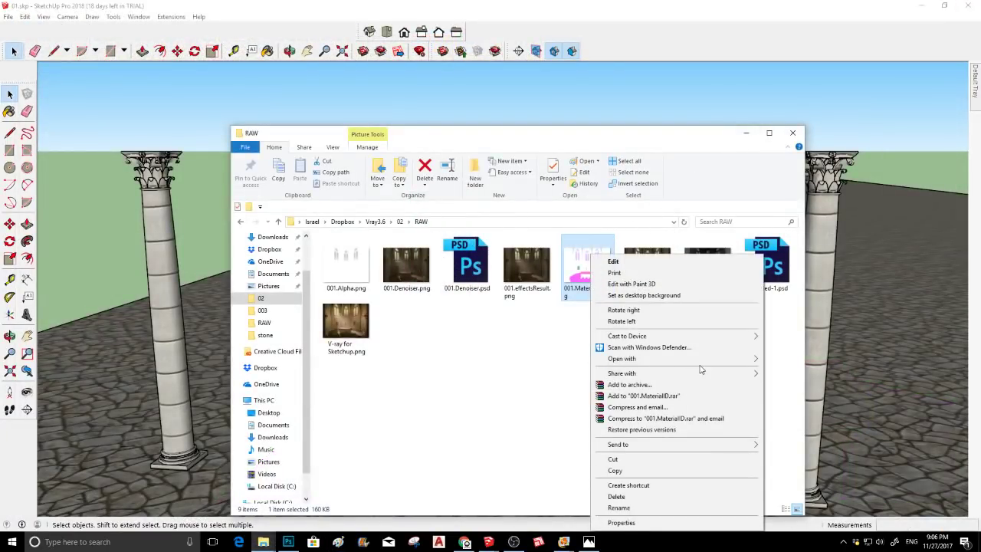
mouse_move(704, 361)
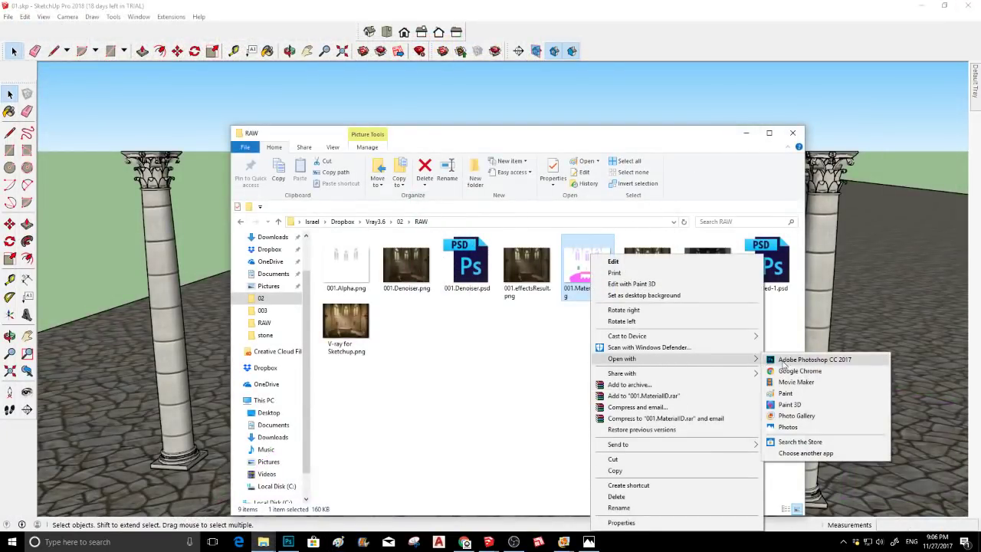
left_click(791, 418)
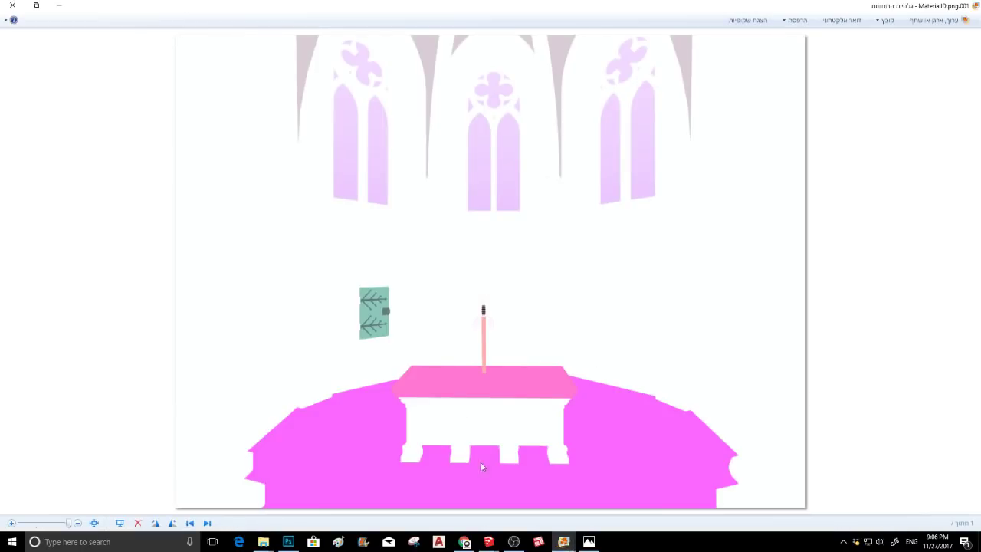
scroll(486, 330, "up", 2)
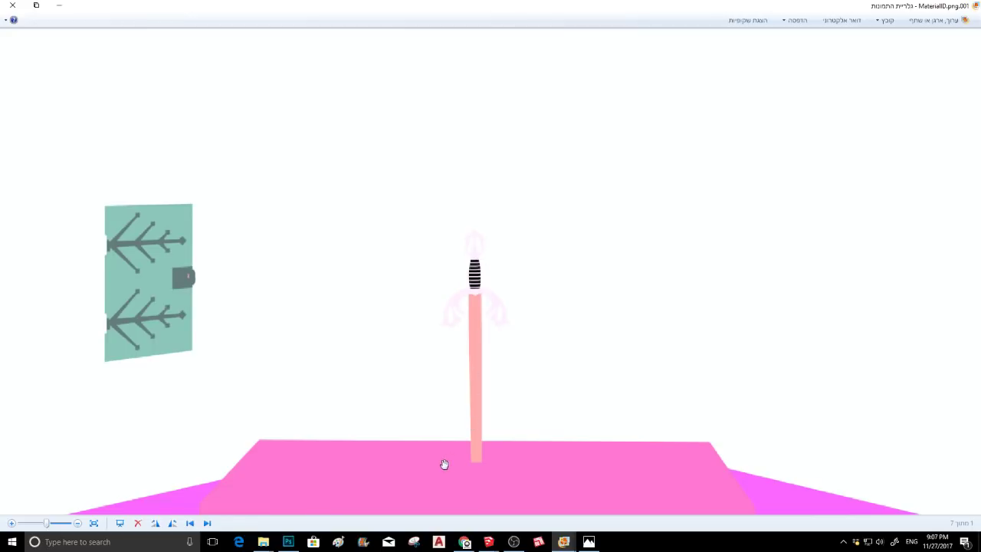
left_click_drag(445, 464, 457, 319)
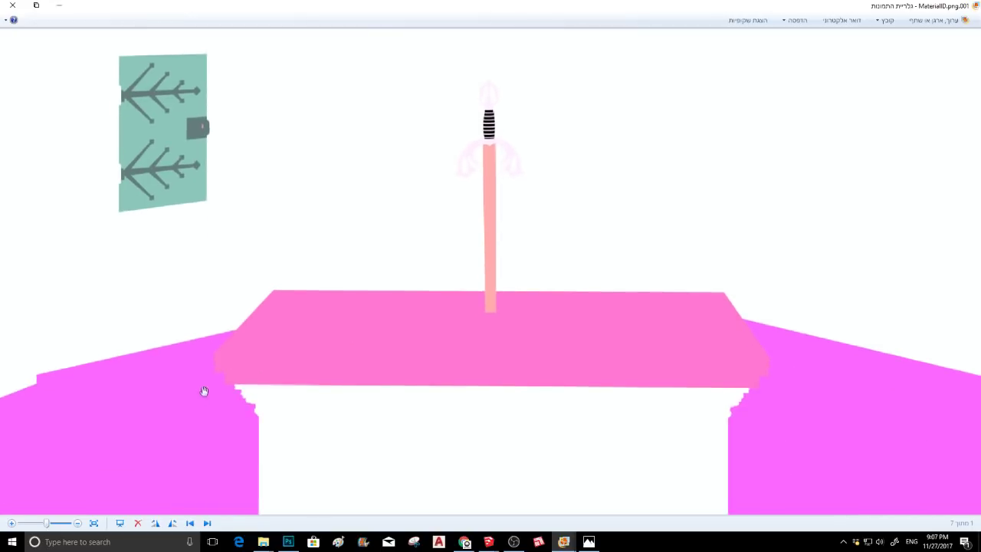
scroll(214, 390, "down", 1)
scroll(536, 357, "down", 2)
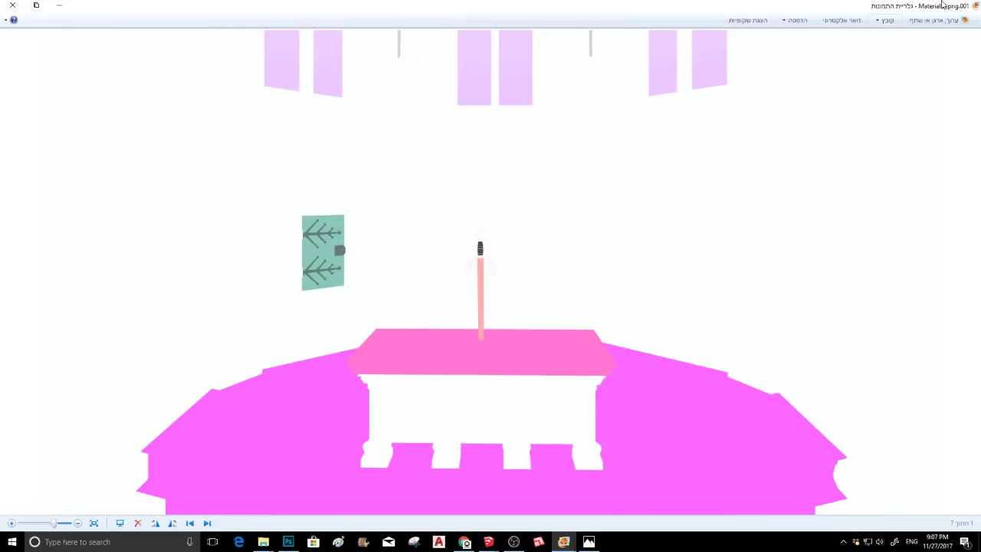
left_click(59, 5)
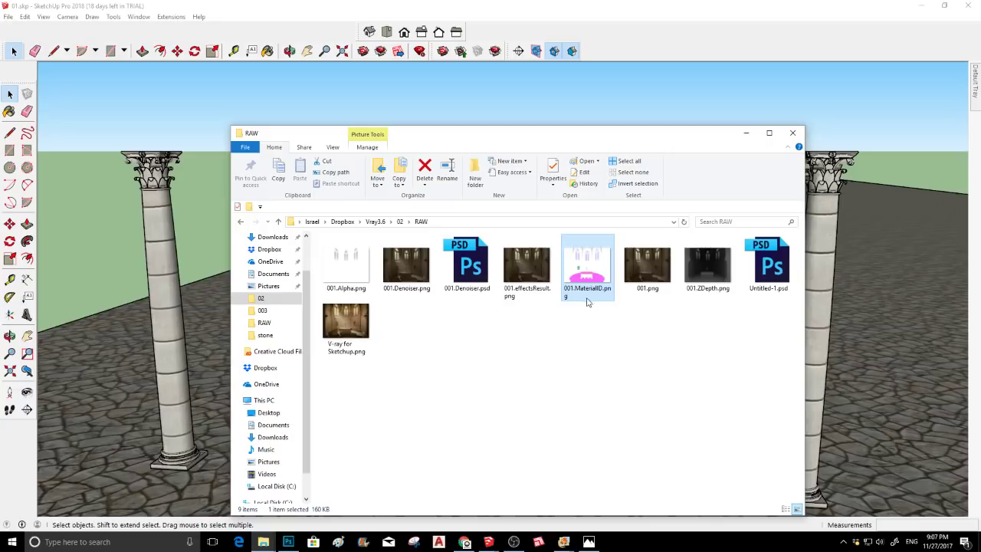
Minimize the RAW folder and select the first five columns of the colonnade's left row one after another
left_click(742, 135)
mouse_move(360, 279)
middle_mouse_down()
mouse_move(344, 274)
mouse_move(358, 275)
middle_mouse_up()
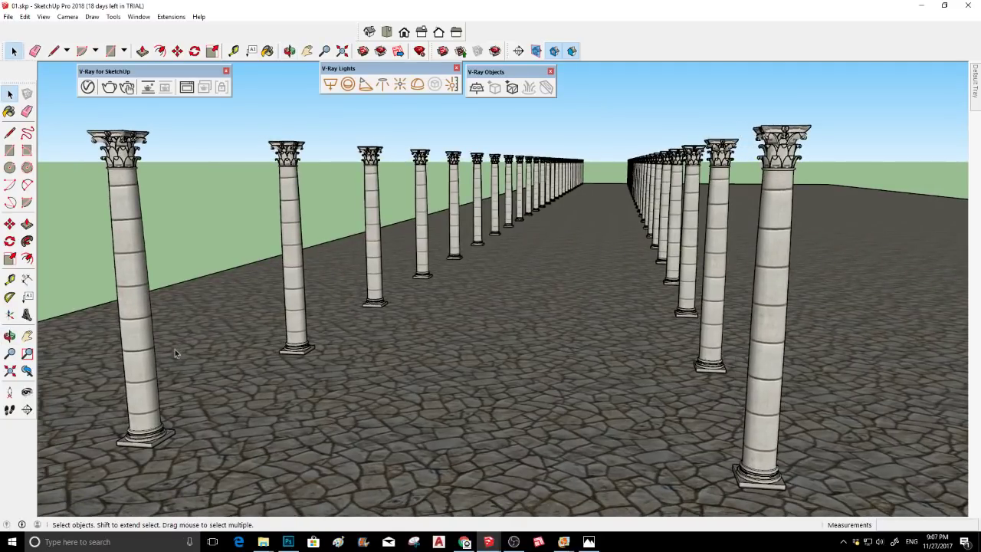
left_click(152, 363)
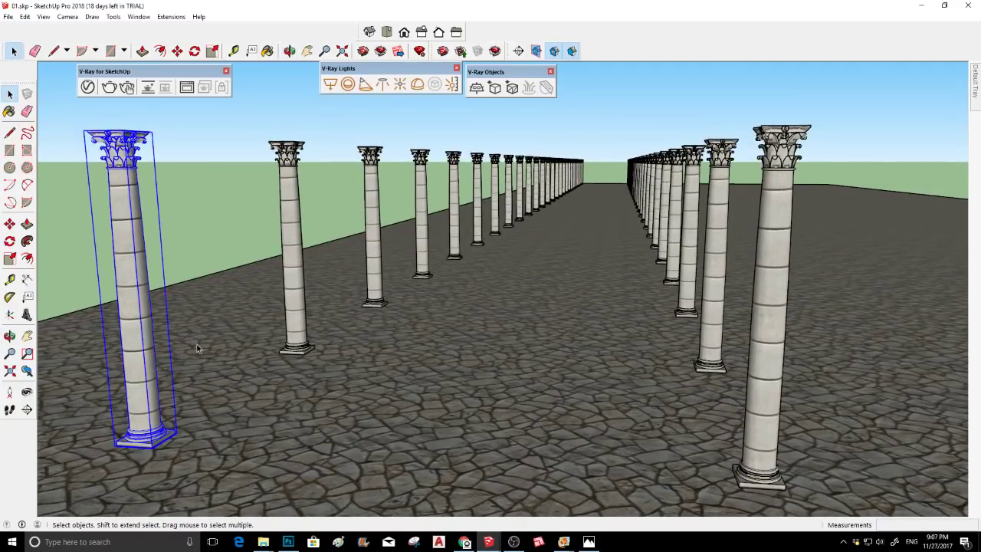
left_click(301, 306)
left_click(378, 273)
left_click(426, 244)
left_click(458, 226)
Assign V-Ray Object ID 1 to the nearest column in the left row
left_click(150, 346)
right_click(150, 346)
mouse_move(200, 512)
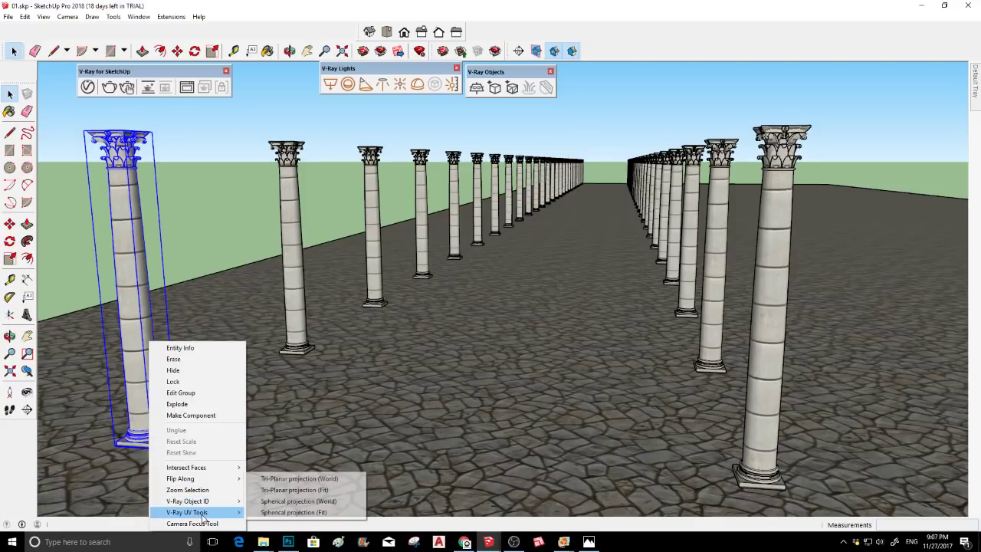
right_click(135, 301)
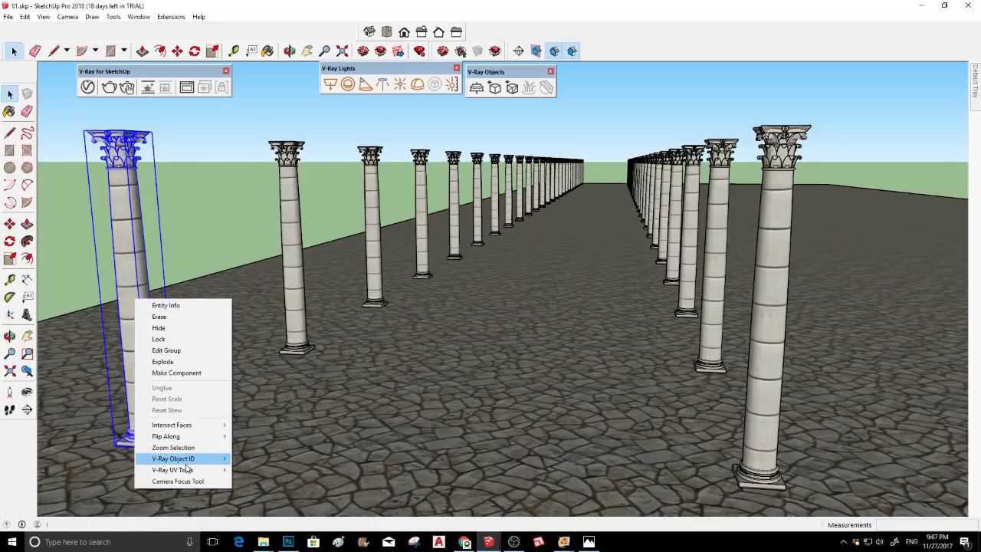
mouse_move(179, 463)
mouse_move(263, 464)
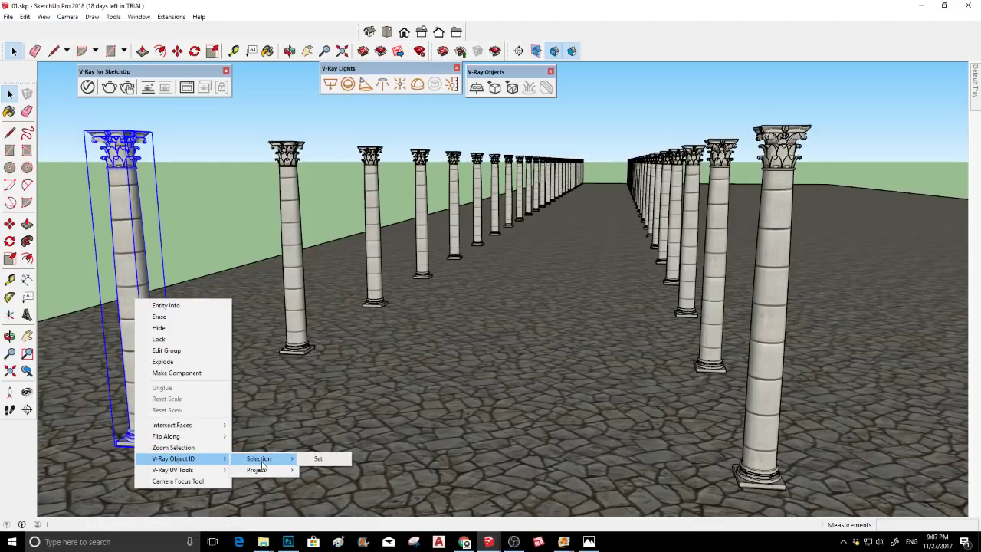
left_click(319, 459)
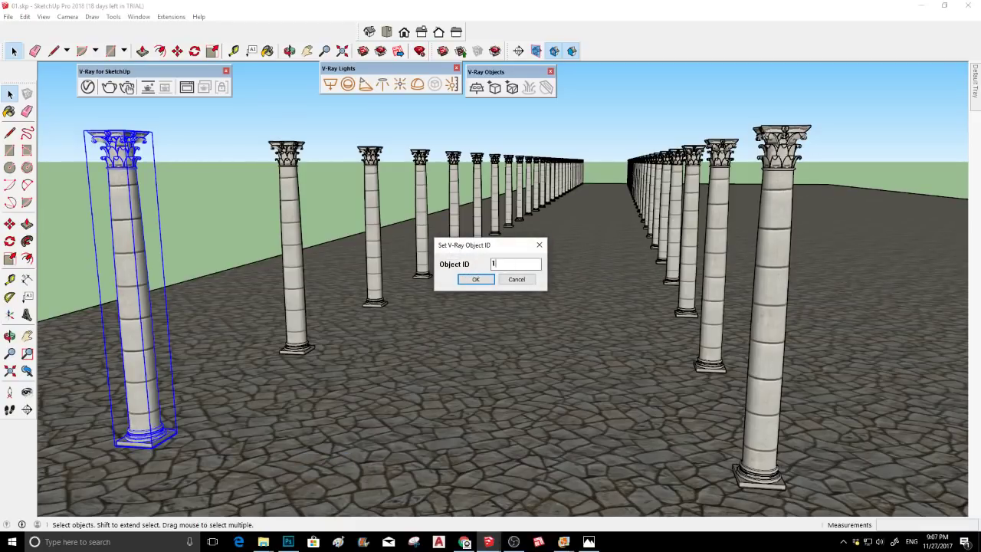
left_click(475, 279)
Check the V-Ray Object ID of the second column in the left row
scroll(384, 259, "up", 2)
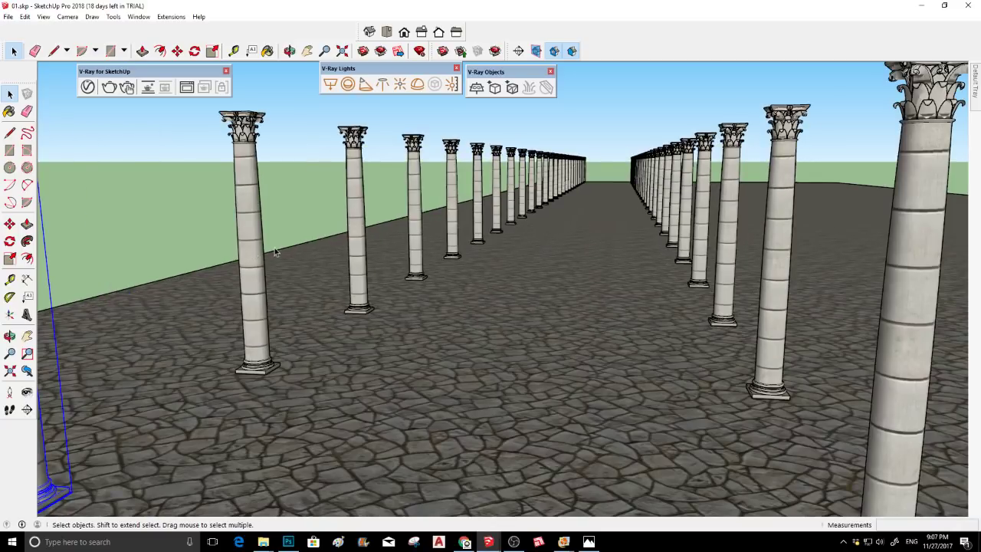
scroll(274, 248, "down", 3)
right_click(265, 255)
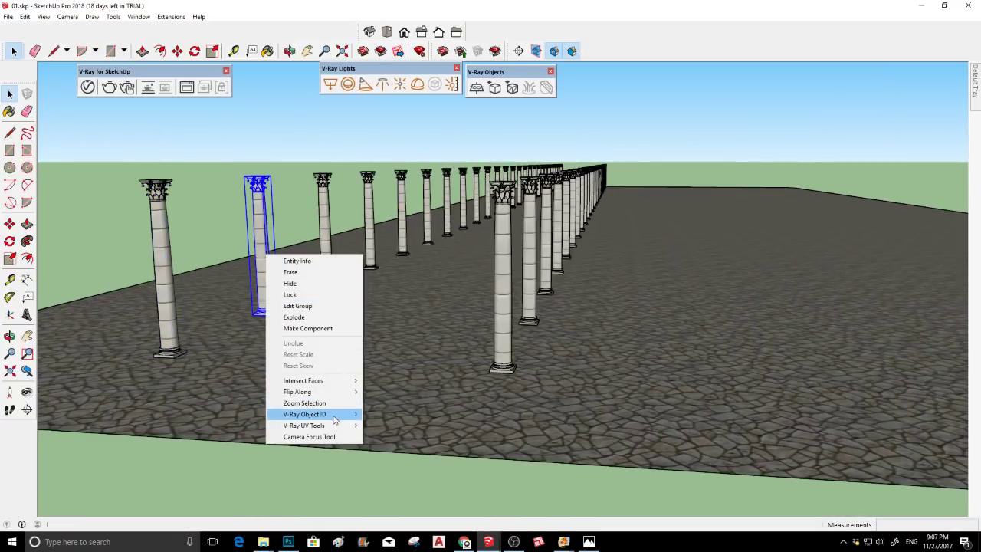
mouse_move(334, 418)
mouse_move(401, 417)
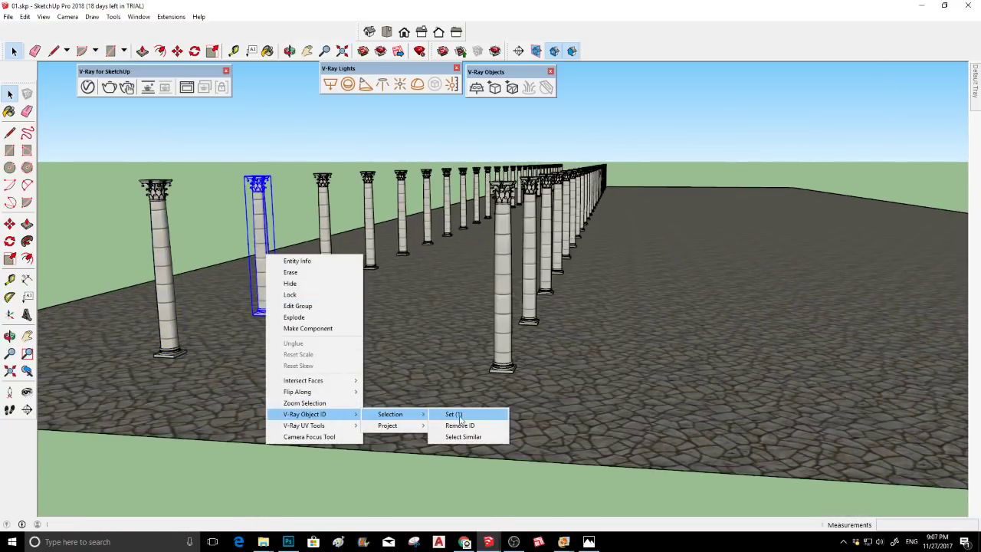
left_click(501, 344)
Assign V-Ray Object ID 1 to the nearest column in the right row
left_click(501, 344)
right_click(502, 346)
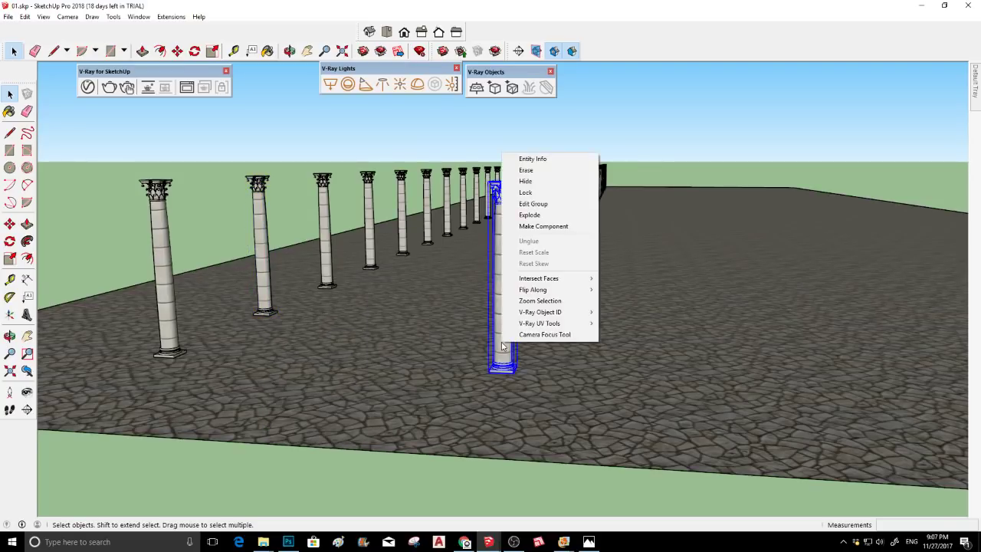
mouse_move(555, 314)
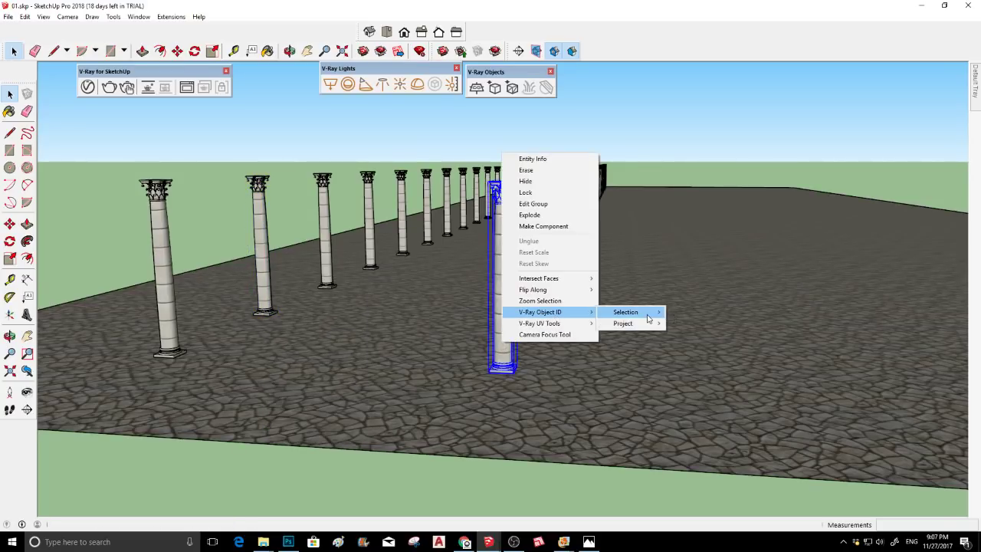
left_click(678, 314)
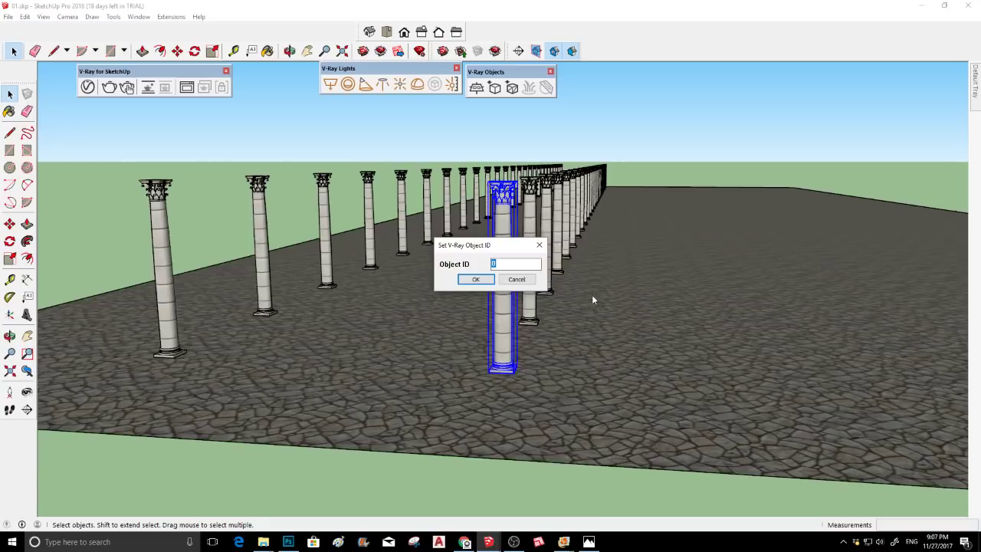
type("1")
key("Return")
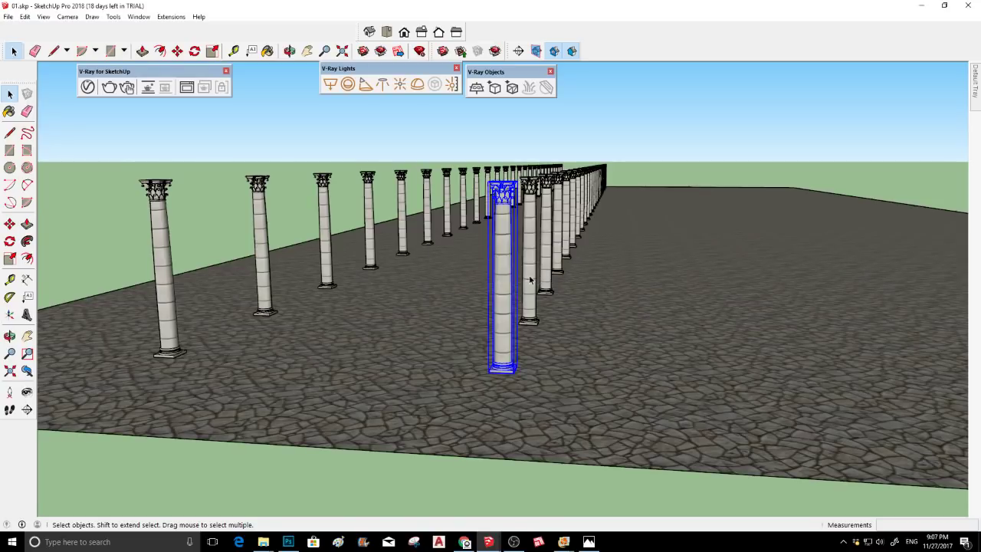
Check the V-Ray Object ID options of the next columns in the right row, viewing the colonnade from above
right_click(529, 280)
mouse_move(608, 435)
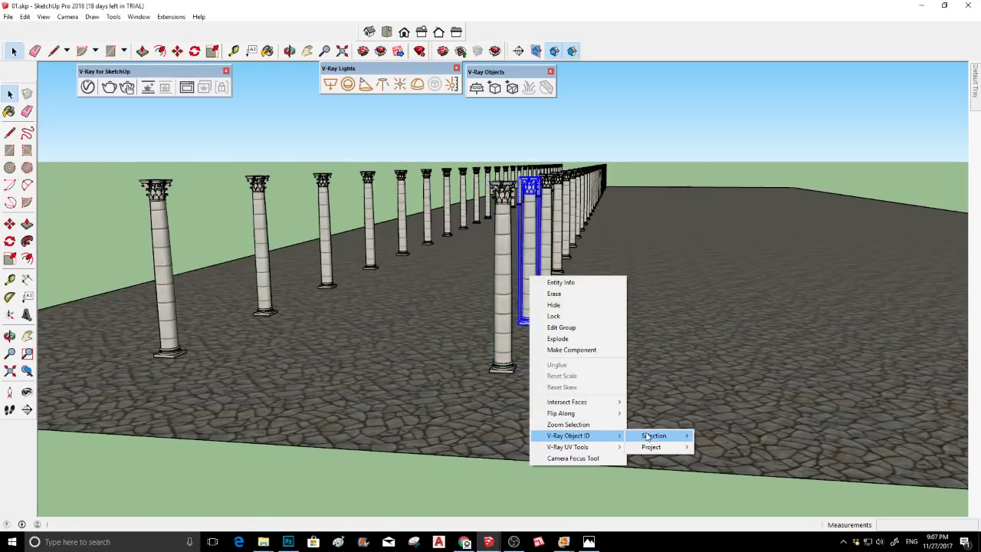
mouse_move(648, 437)
left_click(713, 437)
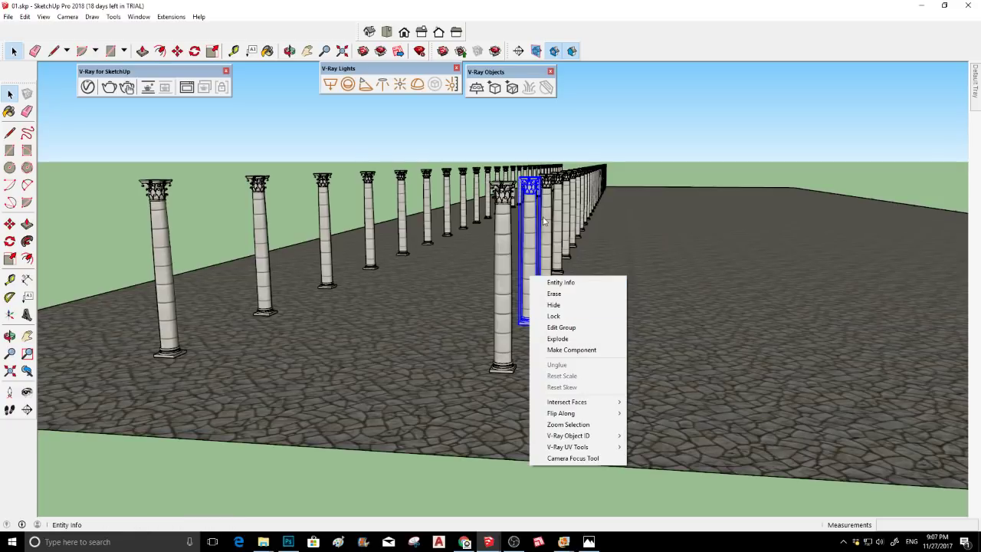
middle_click_drag(546, 221, 497, 305)
right_click(498, 305)
mouse_move(576, 465)
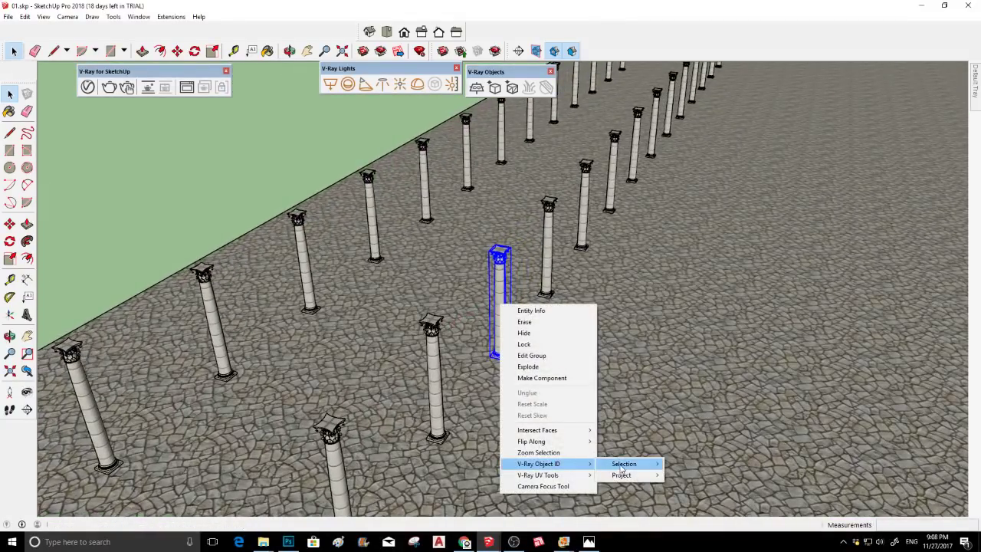
mouse_move(623, 465)
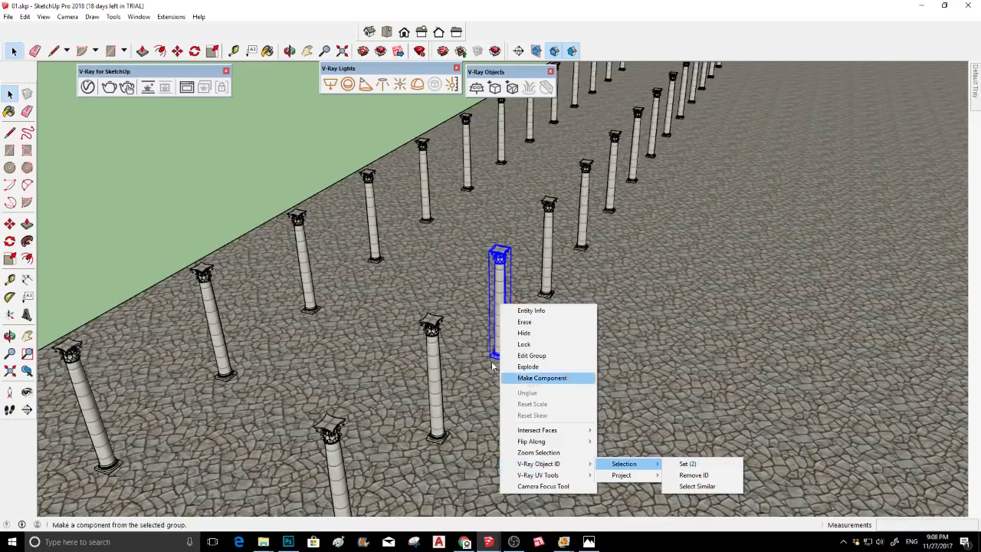
left_click(496, 298)
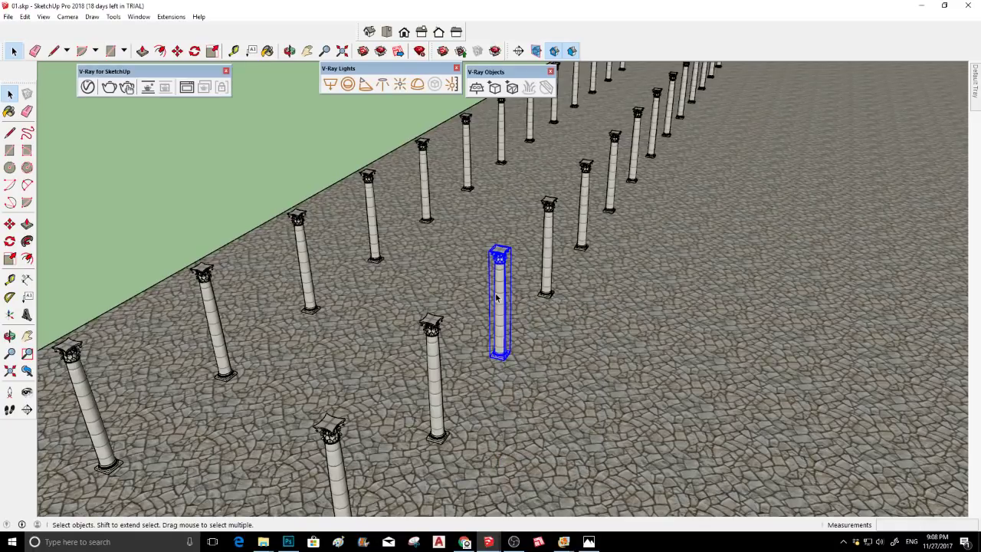
Set V-Ray Object ID 2 on the second column in the right row
middle_click_drag(497, 303, 393, 347)
left_click(393, 347)
right_click(502, 284)
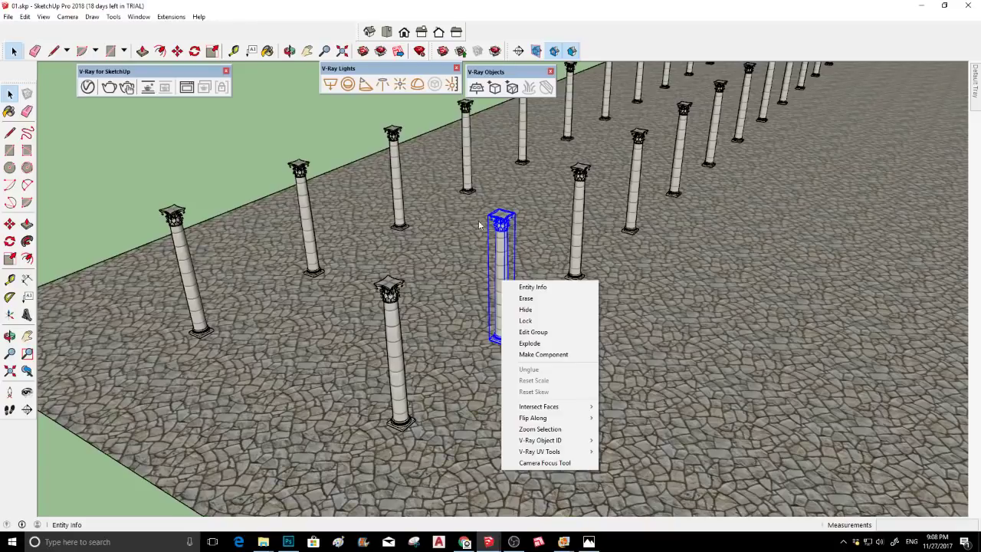
mouse_move(558, 442)
mouse_move(623, 444)
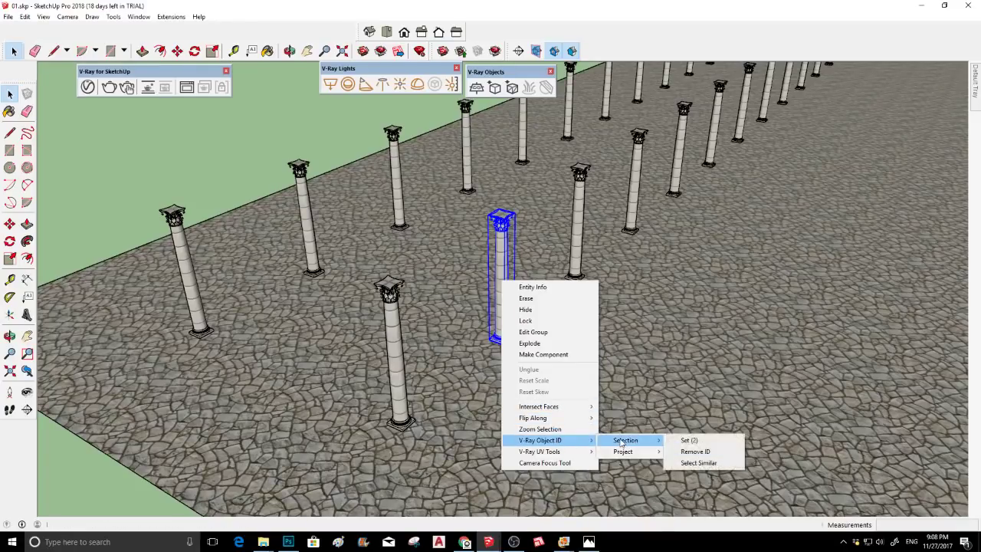
left_click(719, 440)
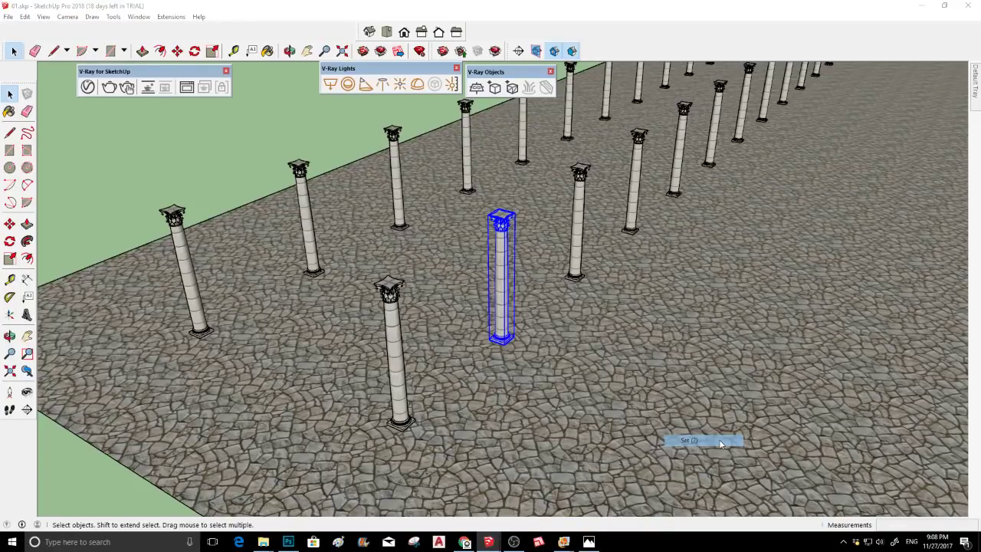
key("Return")
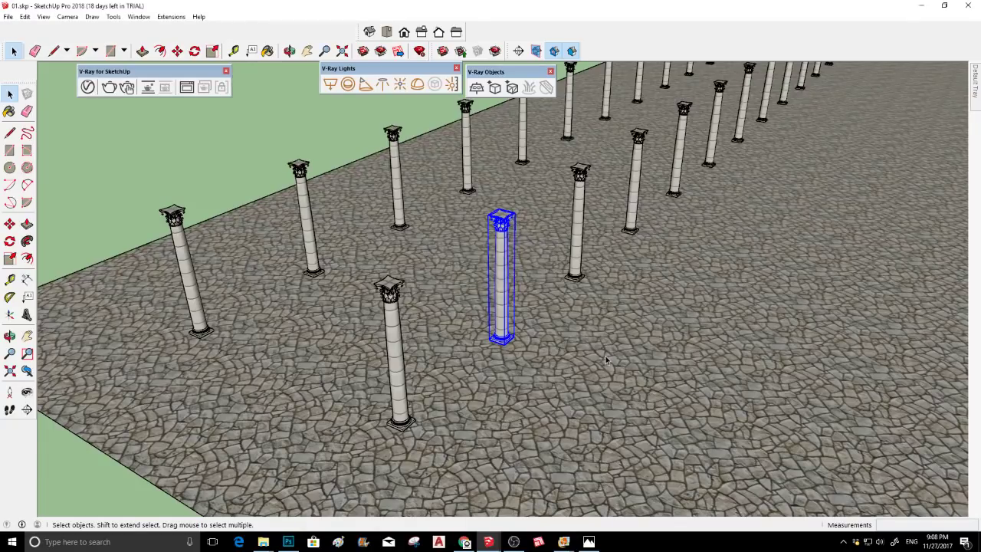
Check the V-Ray Object ID options of the nearest column in the right row, leaving them unchanged
right_click(399, 358)
mouse_move(436, 328)
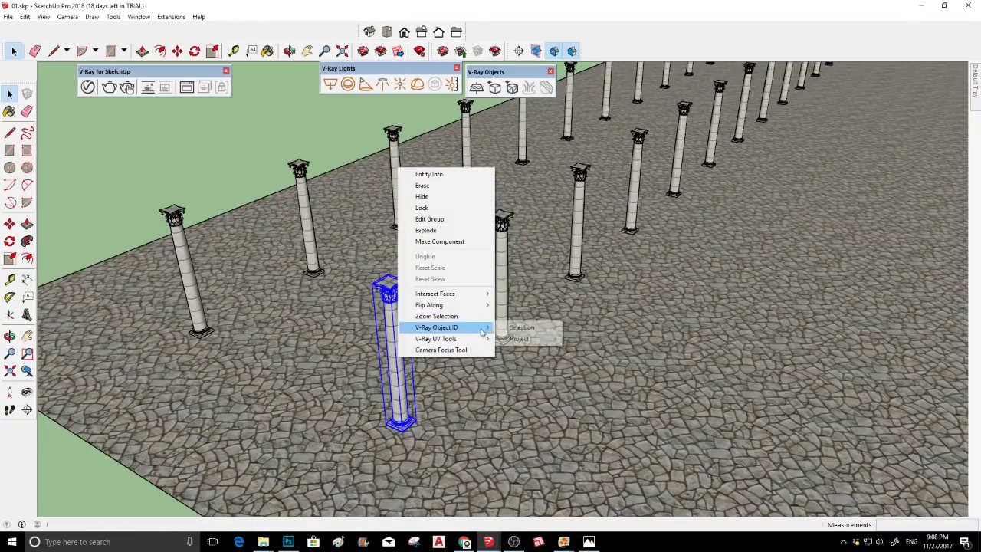
mouse_move(525, 328)
left_click(459, 393)
left_click(458, 393)
middle_click_drag(458, 392, 490, 381)
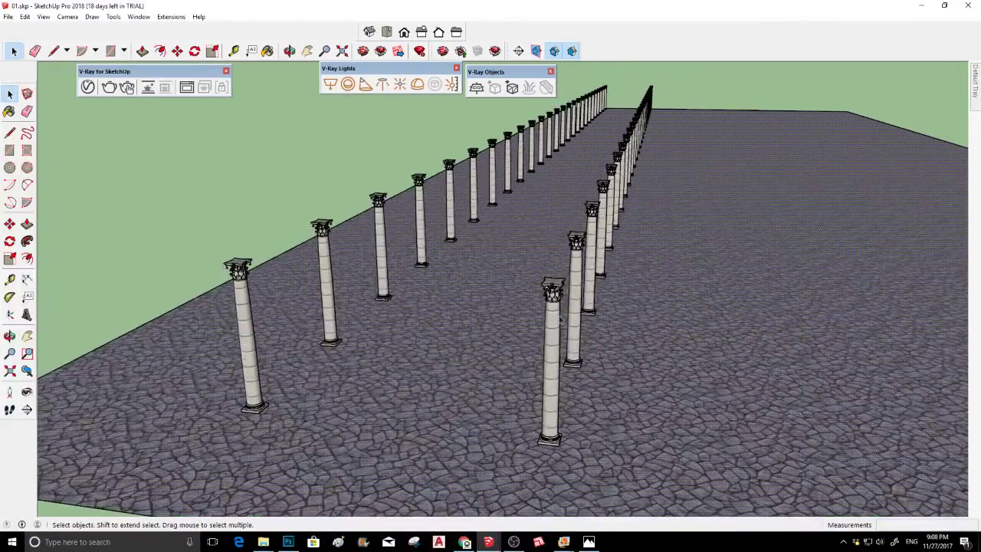
Turn the stone-paved floor face beneath the columns into a group
left_click(581, 275)
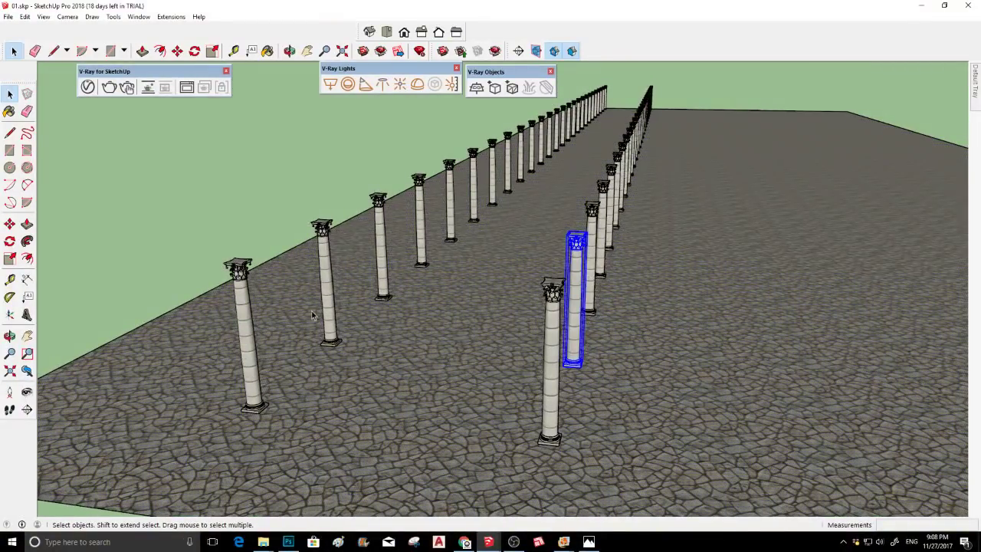
left_click(9, 150)
key("space")
left_click(303, 358)
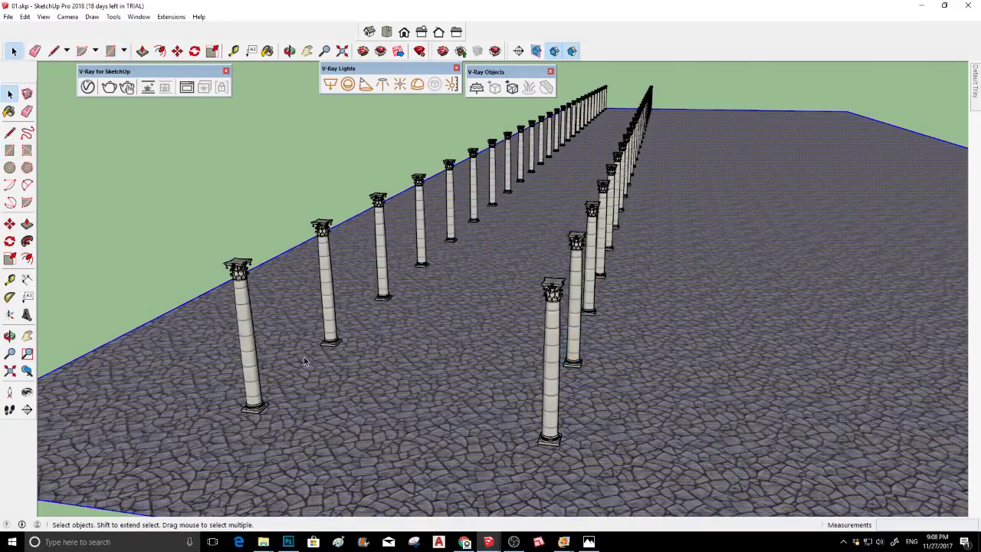
right_click(304, 357)
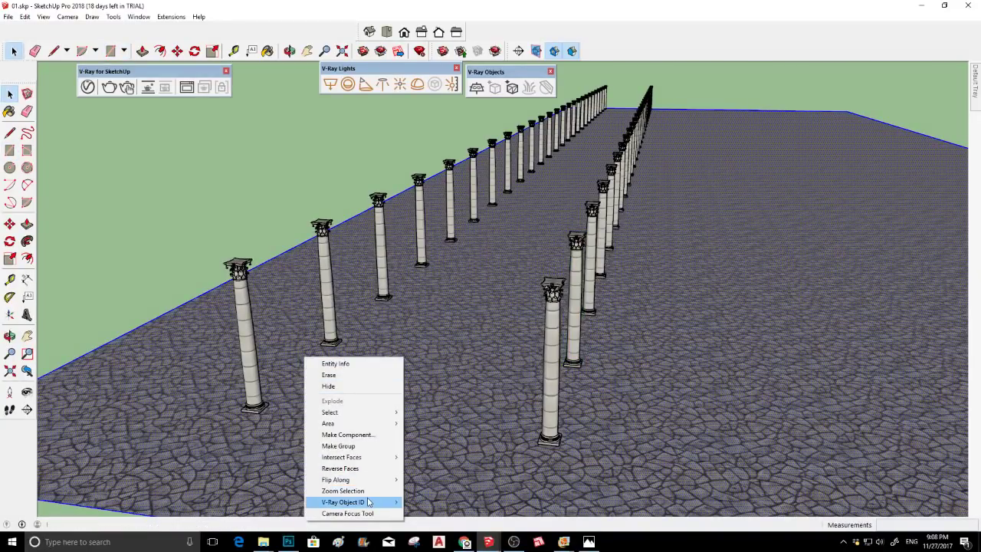
left_click(357, 448)
Draw a rectangle on the floor beside the left row of columns and push it up into a box
left_click(9, 150)
left_click(354, 369)
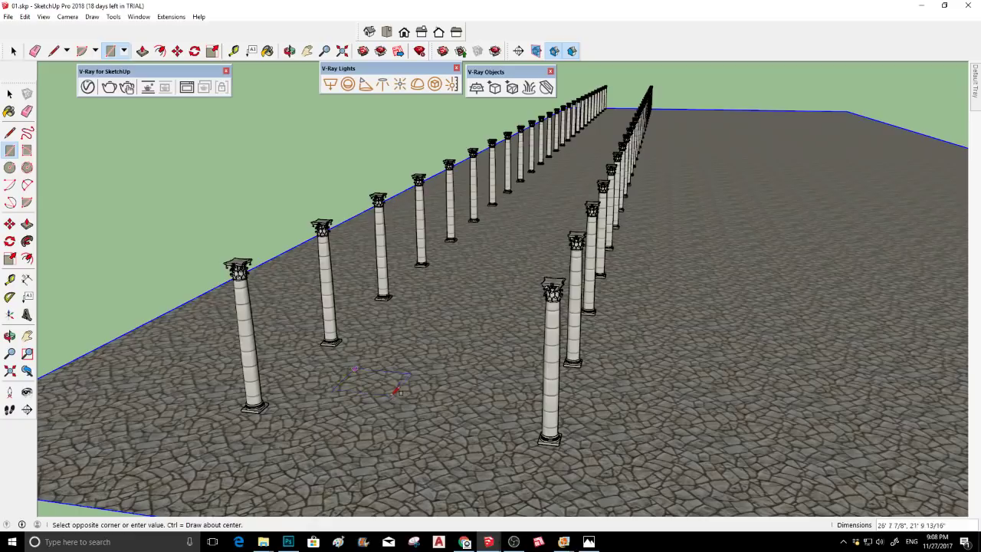
left_click(384, 412)
left_click(27, 223)
left_click(401, 373)
left_click(357, 346)
key("space")
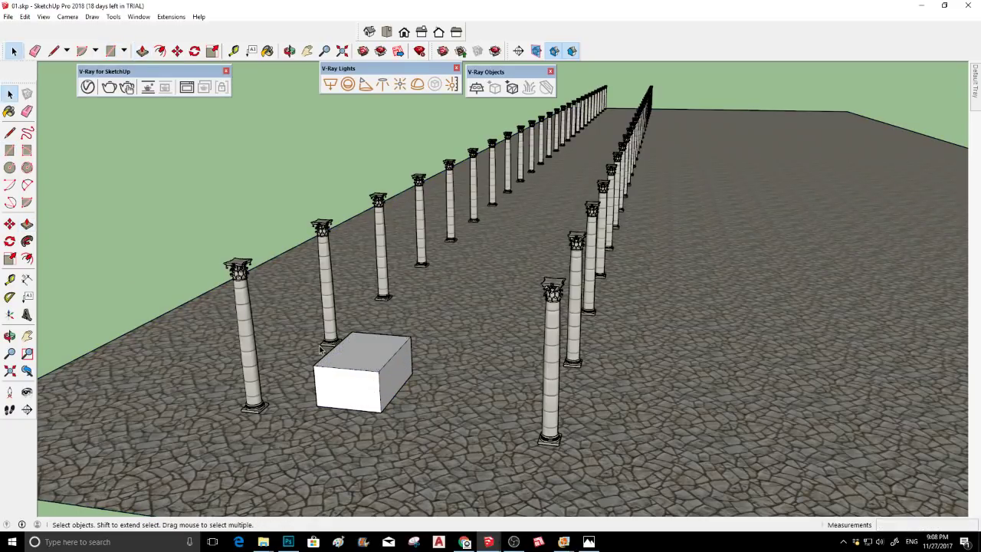
Paint the new box with the columns' stone material
key("b")
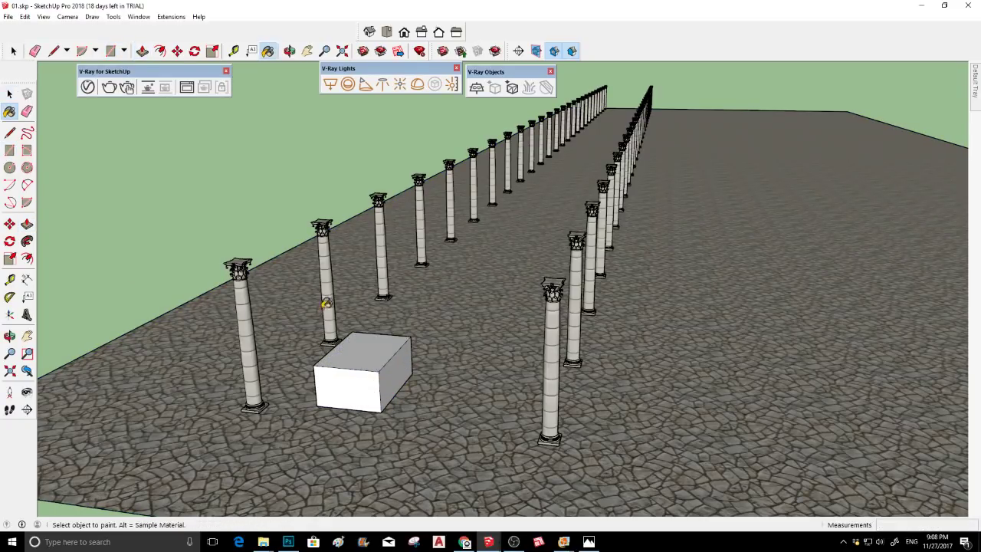
left_click(369, 356)
key("space")
scroll(347, 381, "up", 5)
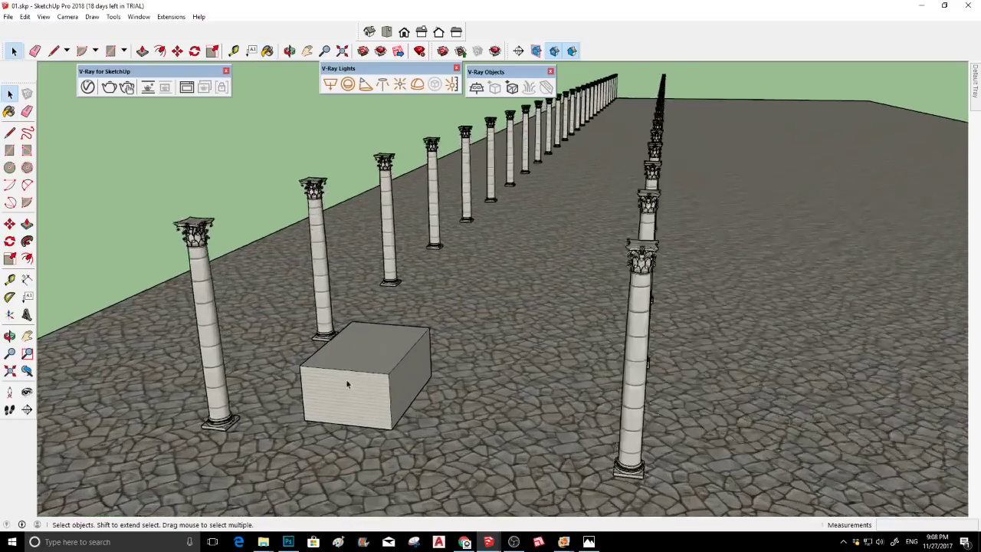
Select all faces and edges of the painted box and make them a group
scroll(347, 386, "up", 3)
triple_click(346, 377)
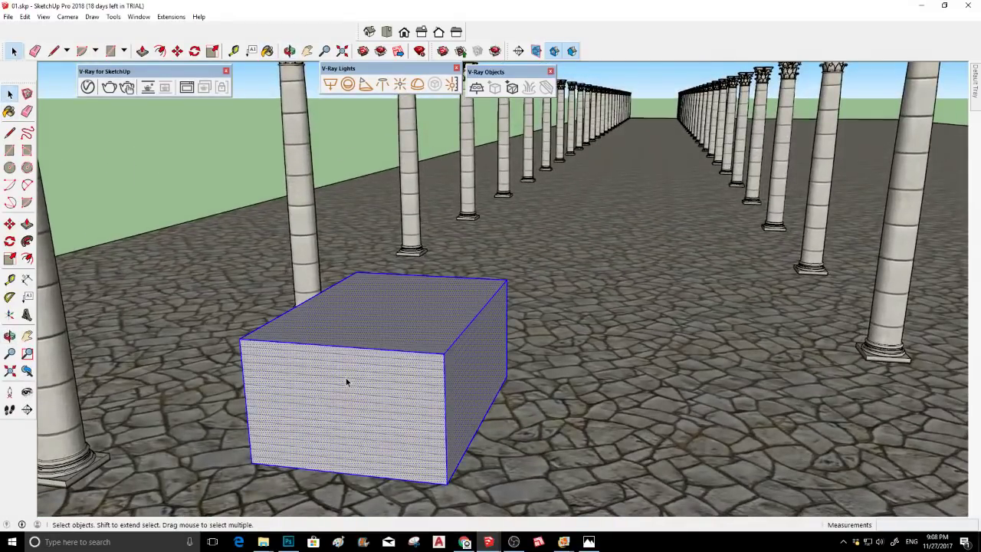
right_click(346, 378)
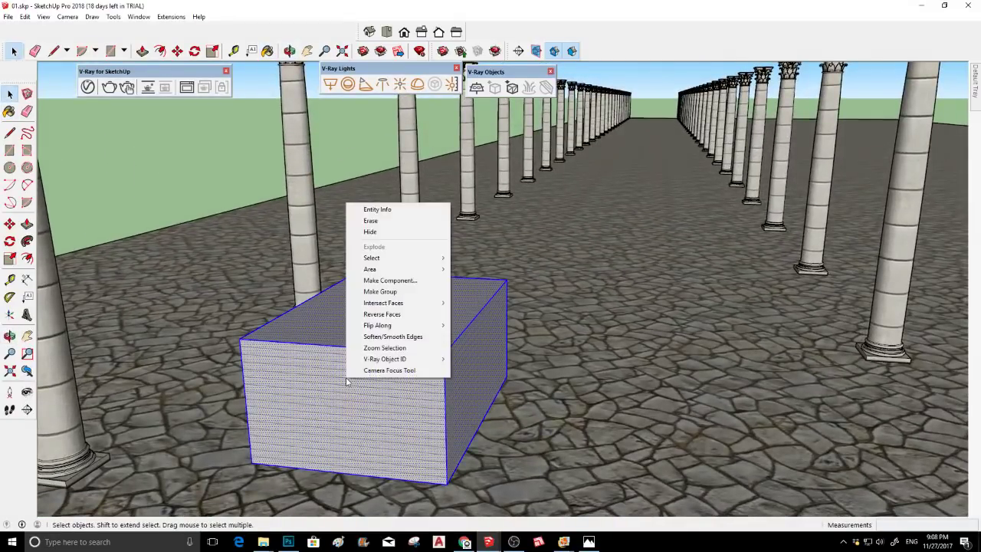
left_click(397, 293)
Assign V-Ray Object ID 3 to the grouped box, reopening its ID setting to confirm the value
right_click(391, 323)
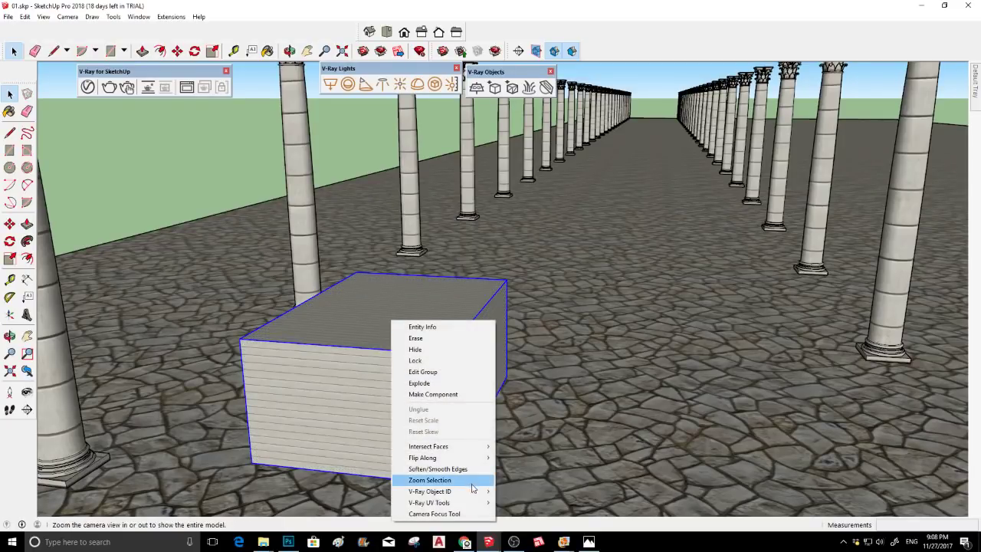
mouse_move(473, 495)
left_click(536, 492)
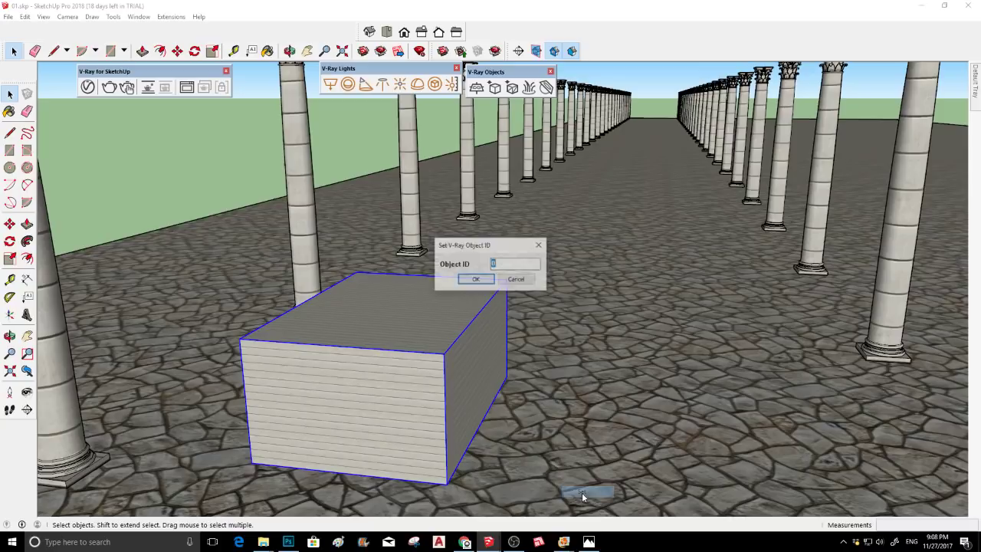
key("Return")
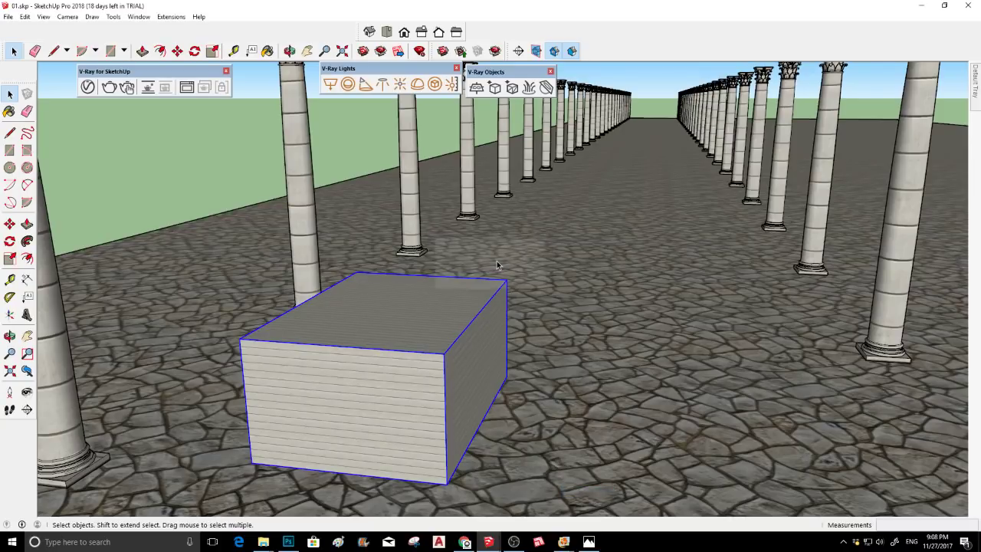
right_click(416, 328)
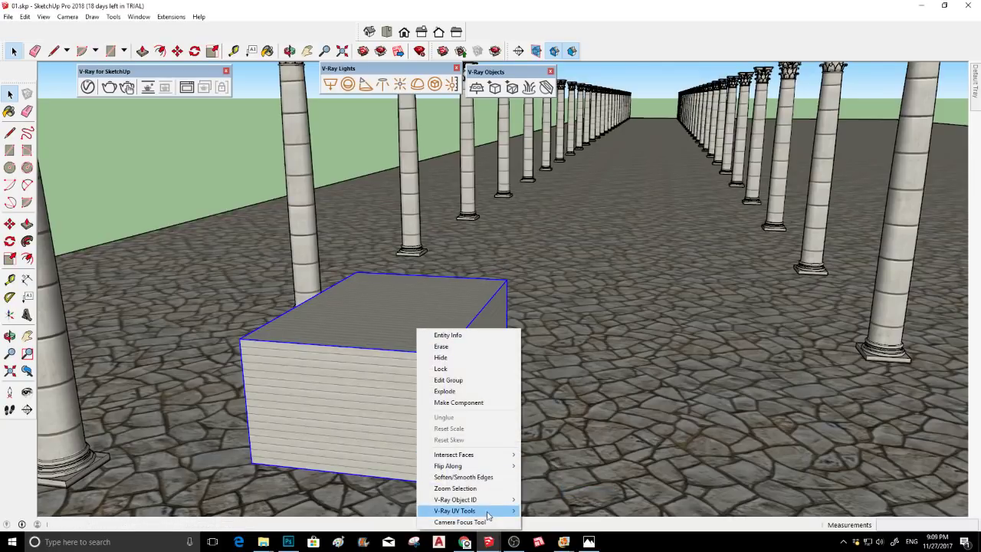
mouse_move(502, 499)
mouse_move(552, 501)
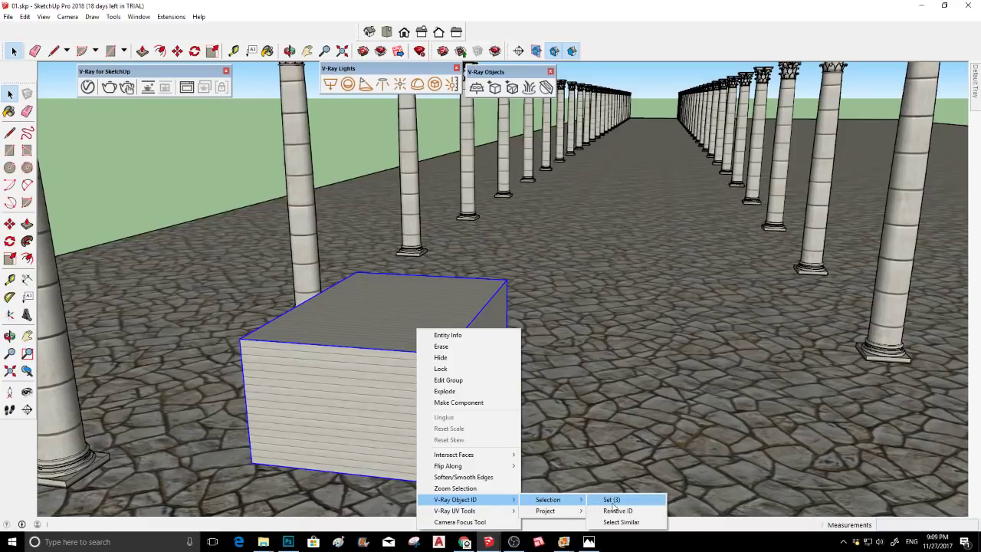
left_click(613, 503)
type("3")
key("Return")
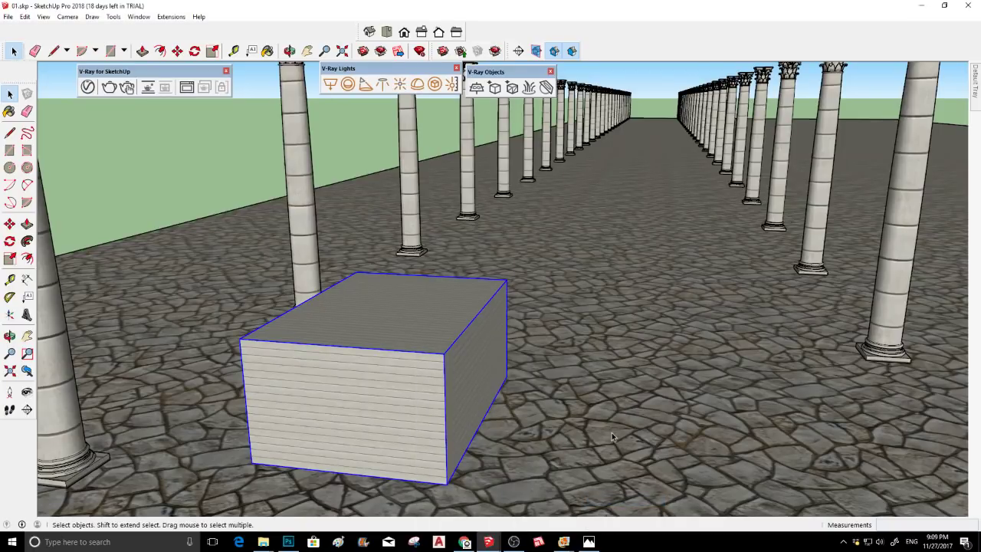
Copy the grouped box about 51' across the floor toward the right row of columns
left_click(9, 223)
left_click(259, 479)
key("ctrl")
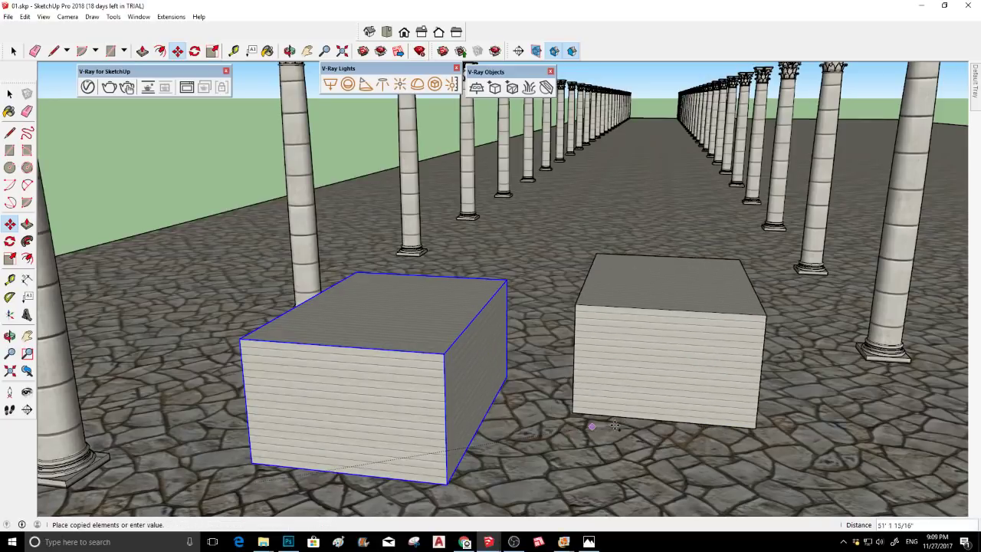
left_click(606, 426)
Assign V-Ray Object ID 4 to the copied box
right_click(689, 347)
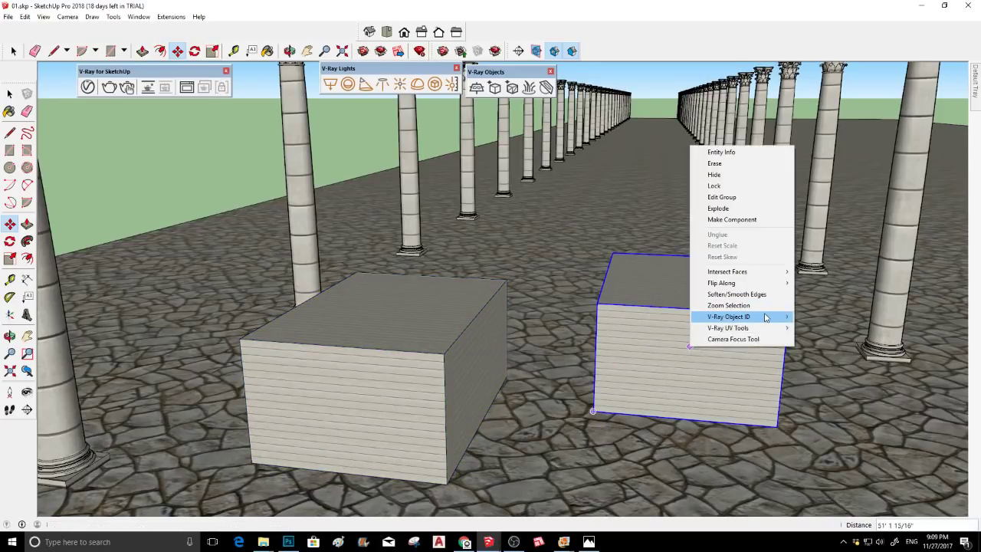
mouse_move(774, 316)
mouse_move(813, 316)
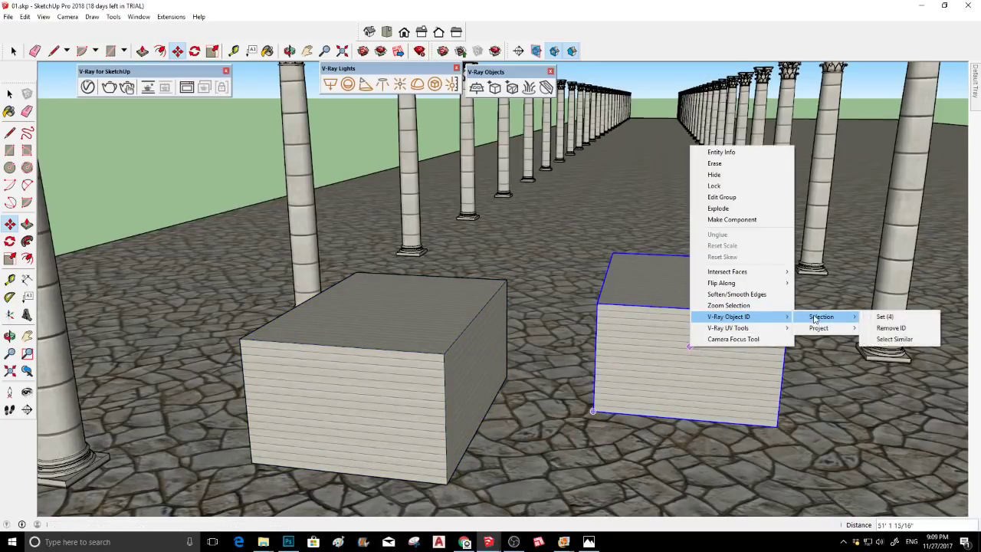
left_click(879, 318)
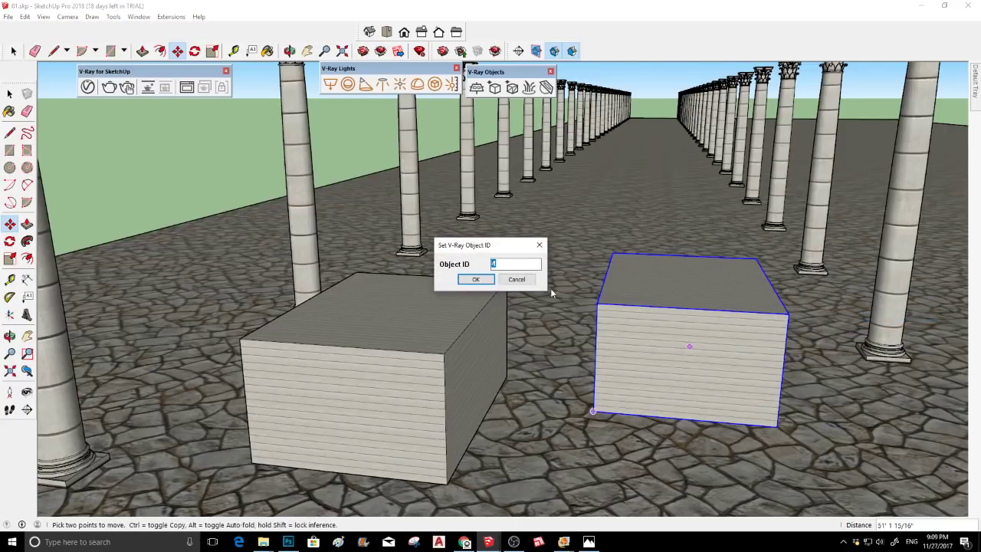
key("Return")
Check the V-Ray Object ID options of the original box
key("space")
left_click(447, 328)
right_click(446, 325)
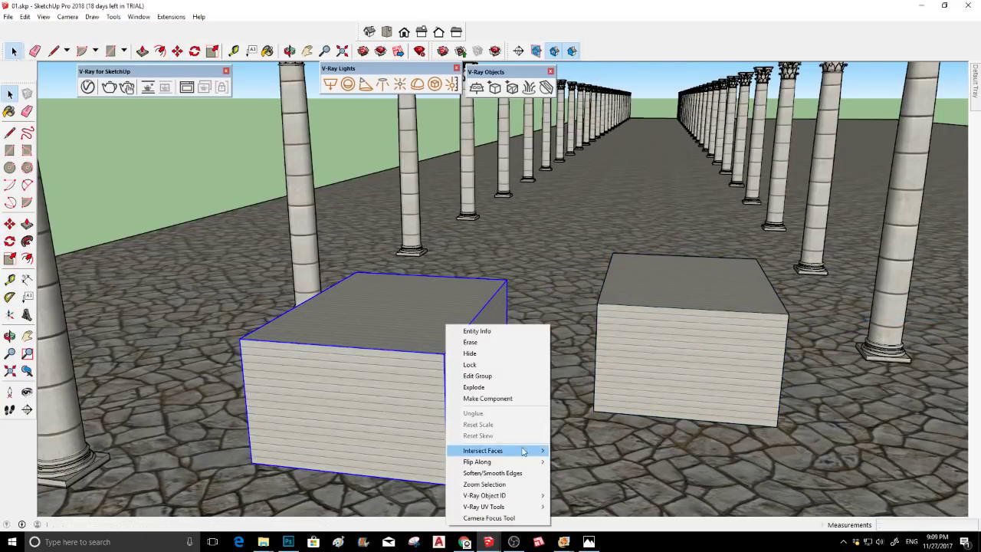
mouse_move(515, 496)
mouse_move(578, 496)
left_click(411, 335)
Compare the V-Ray Object ID options of the nearest left column, the original box and the nearest right column
scroll(417, 337, "down", 4)
middle_click_drag(452, 375, 455, 350, "shift")
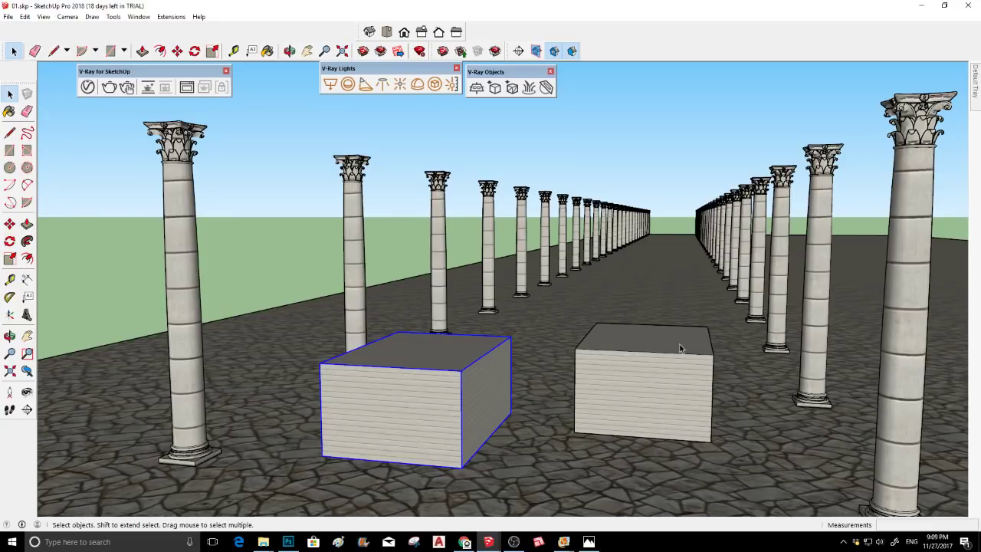
right_click(167, 242)
mouse_move(260, 404)
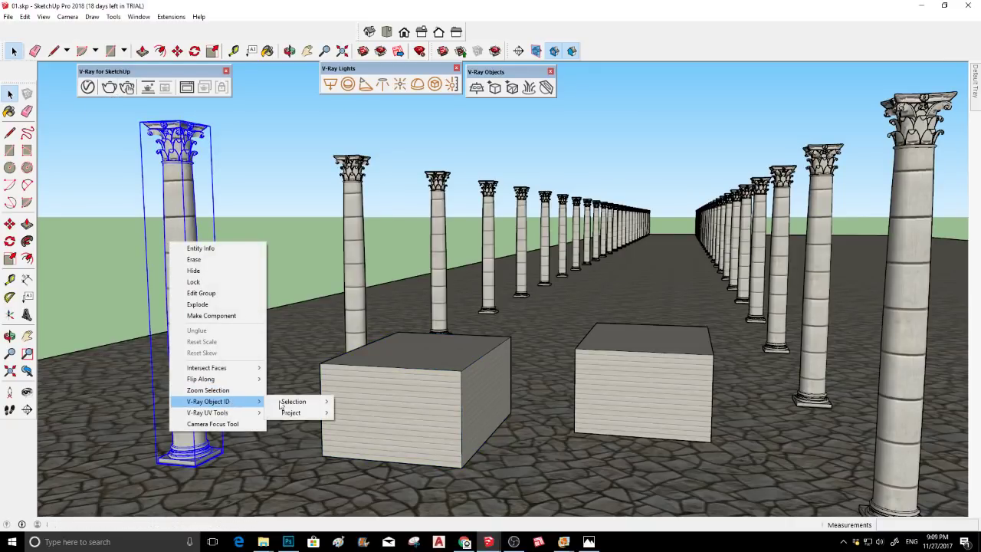
right_click(428, 387)
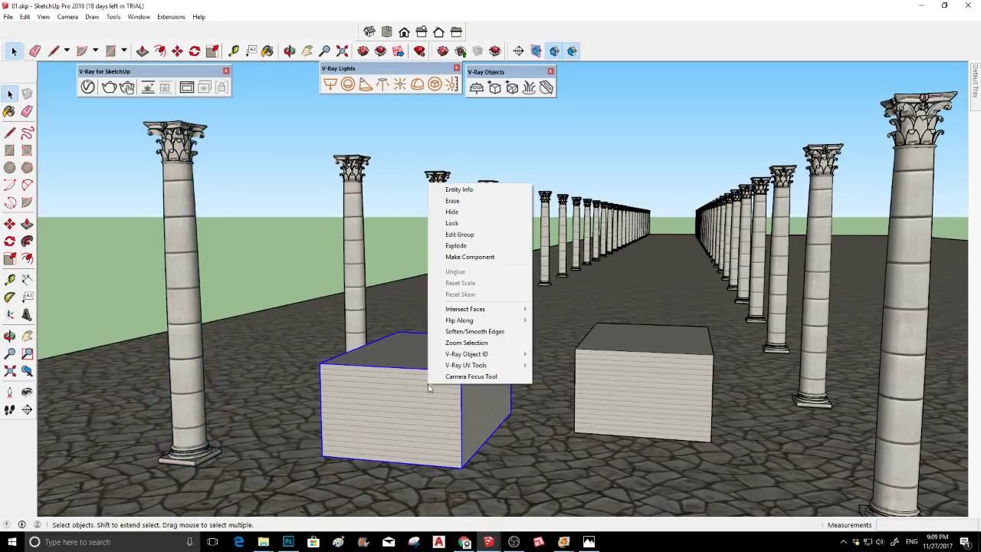
mouse_move(475, 354)
mouse_move(585, 358)
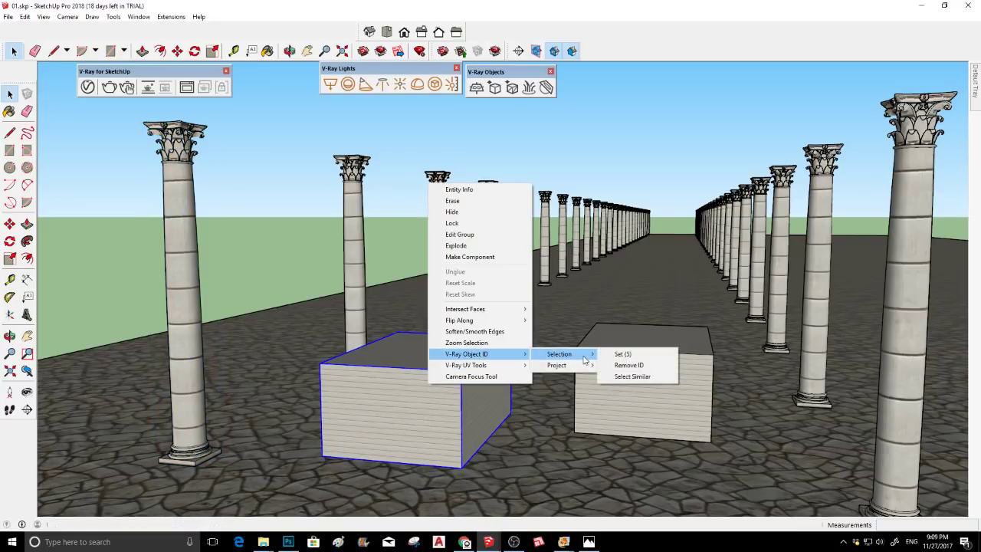
right_click(886, 329)
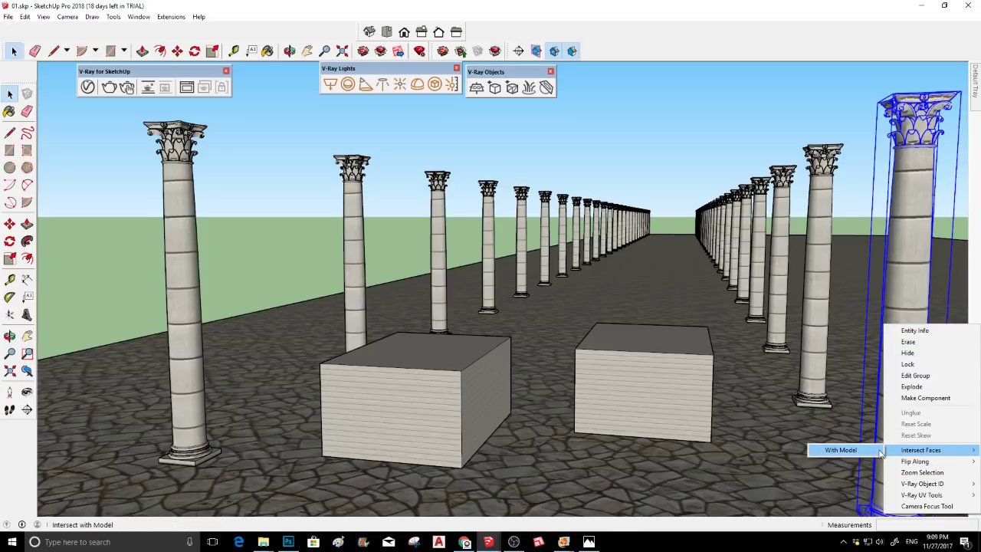
mouse_move(926, 485)
mouse_move(859, 486)
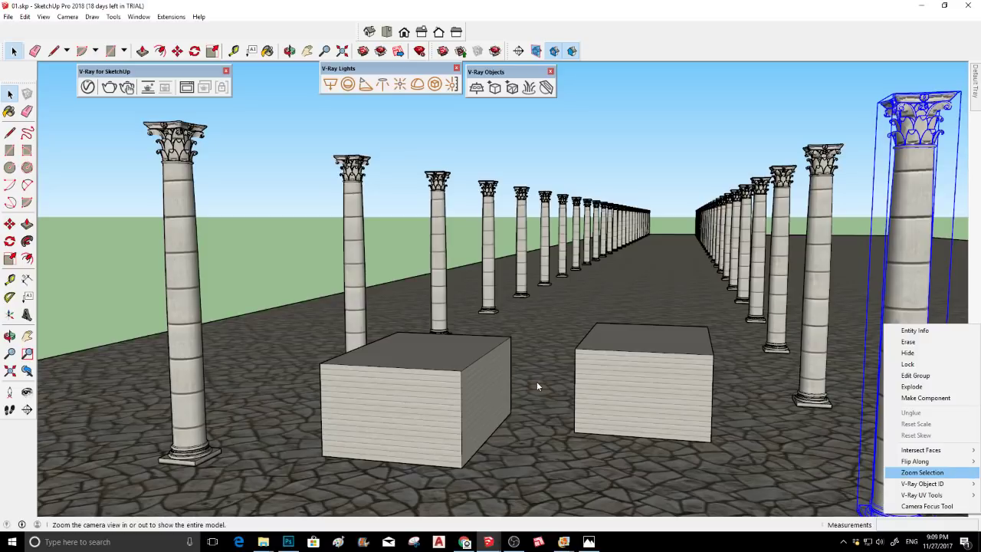
Look through the Maps and Material Options settings of the [Color A03]1 material in the V-Ray Asset Editor
left_click(87, 86)
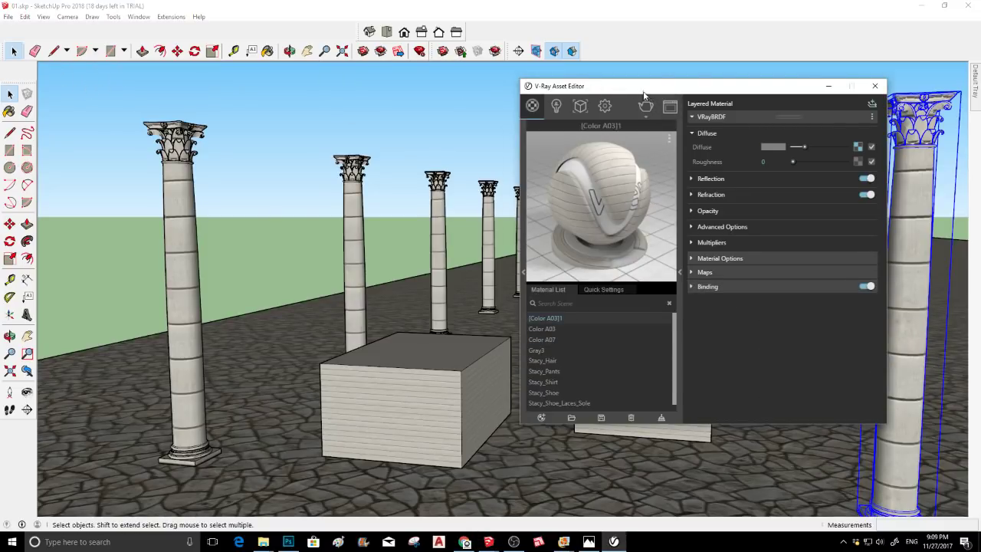
left_click_drag(664, 86, 533, 74)
left_click(573, 107)
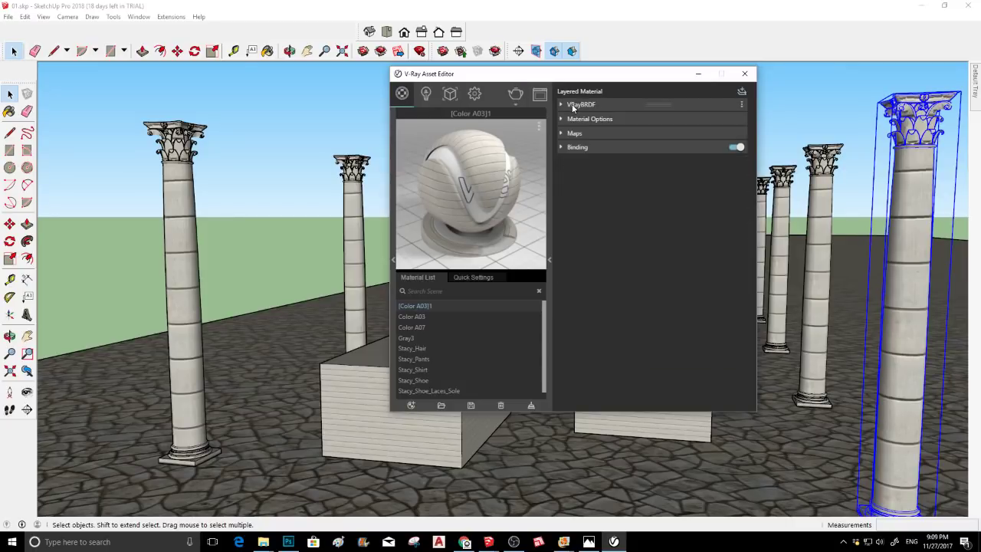
left_click(613, 132)
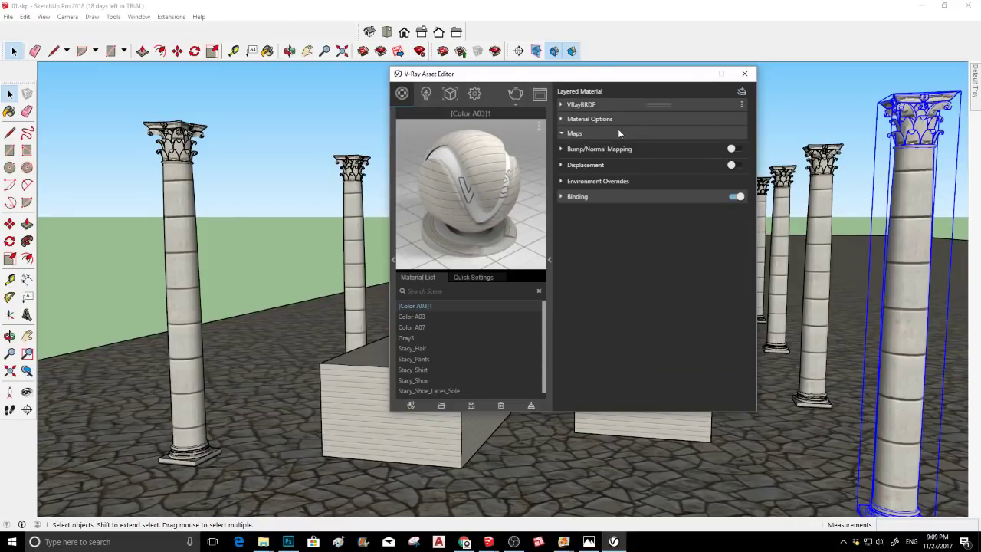
left_click(611, 132)
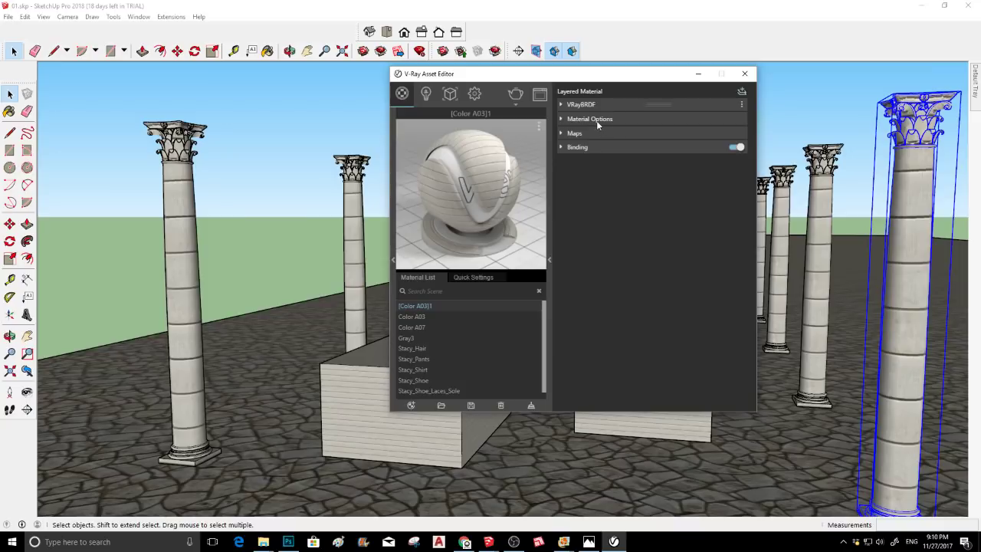
left_click(598, 123)
left_click(599, 118)
Add an Object ID render element in the V-Ray render settings
left_click(473, 93)
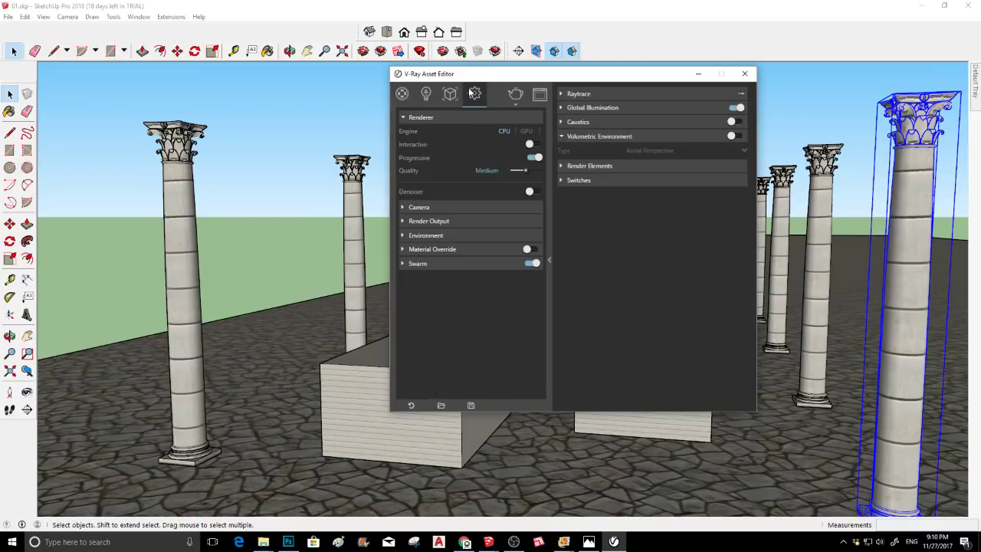
left_click(599, 166)
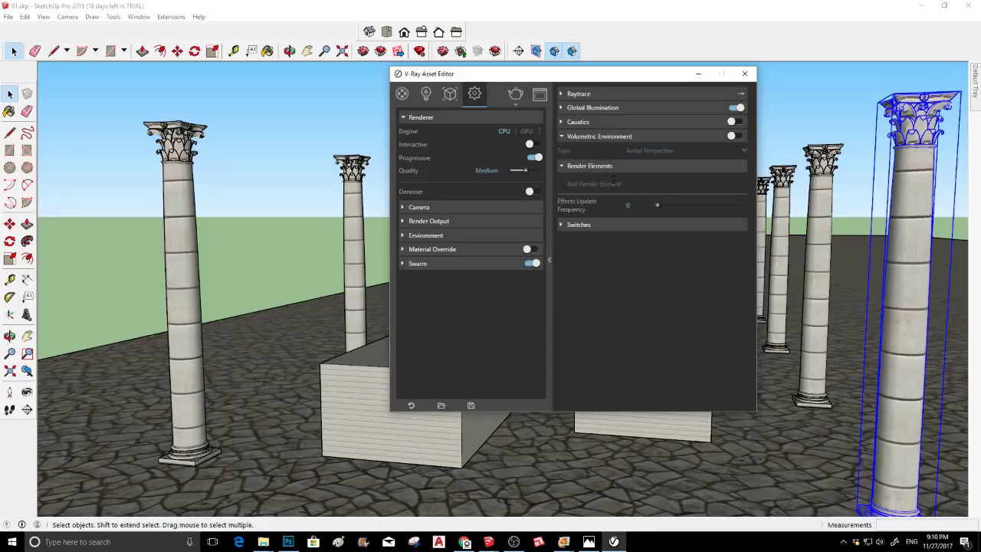
left_click(602, 184)
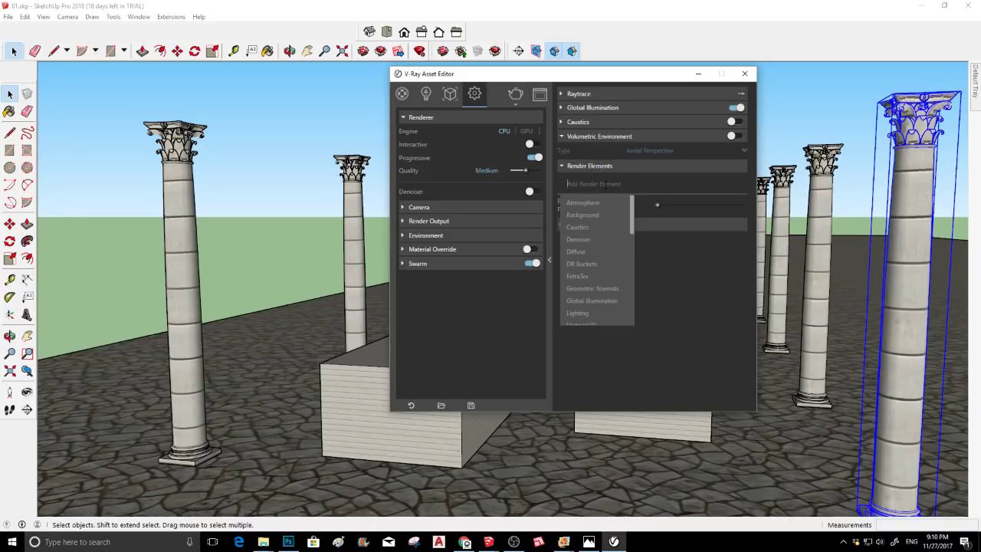
scroll(592, 276, "down", 3)
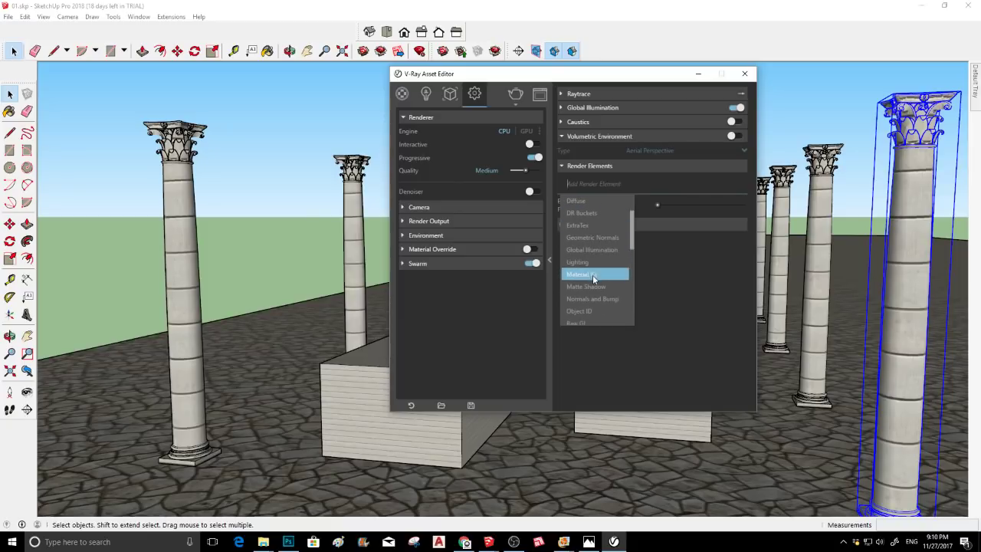
left_click(589, 259)
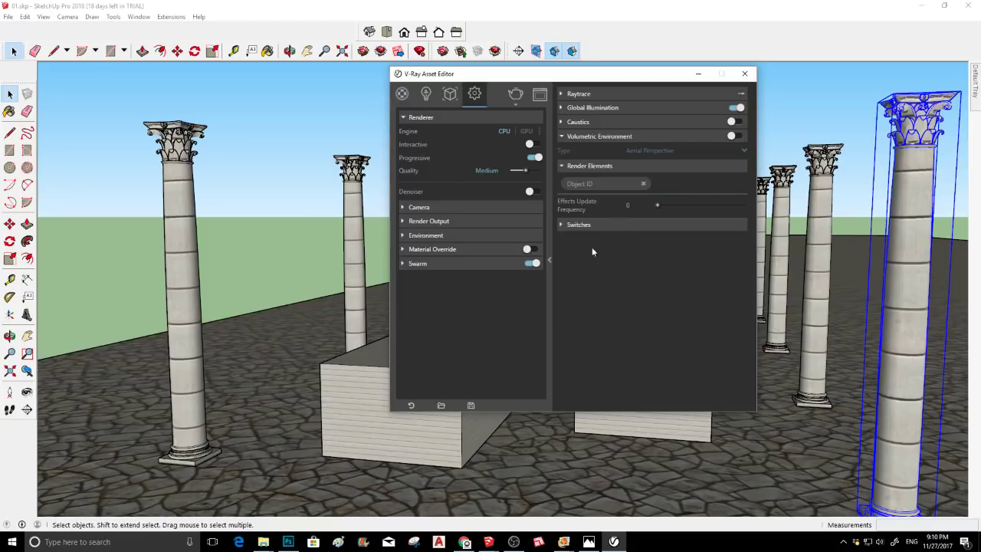
Render the scene and examine its Object ID channel in the V-Ray frame buffer, then close the V-Ray windows
left_click(517, 94)
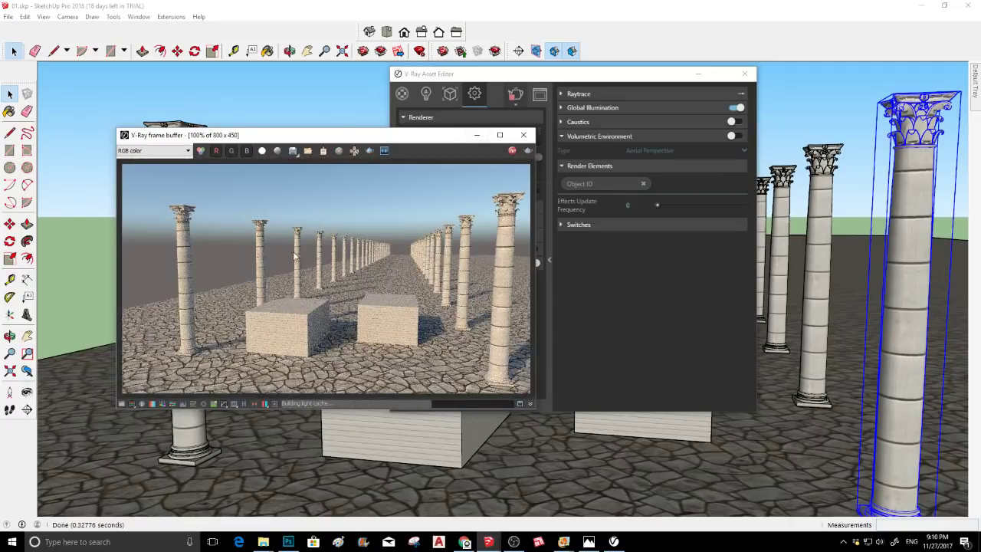
left_click(187, 150)
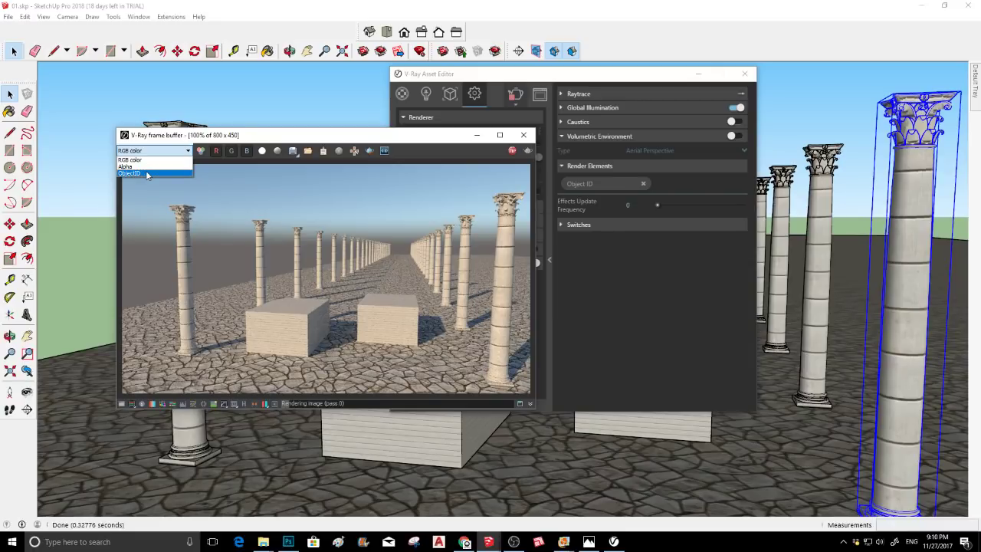
left_click(146, 173)
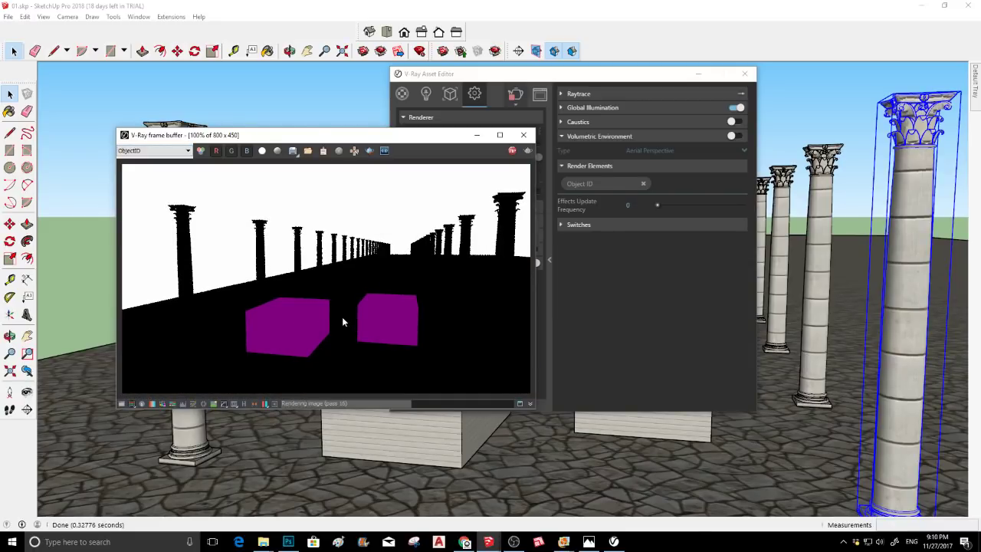
scroll(331, 301, "down", 2)
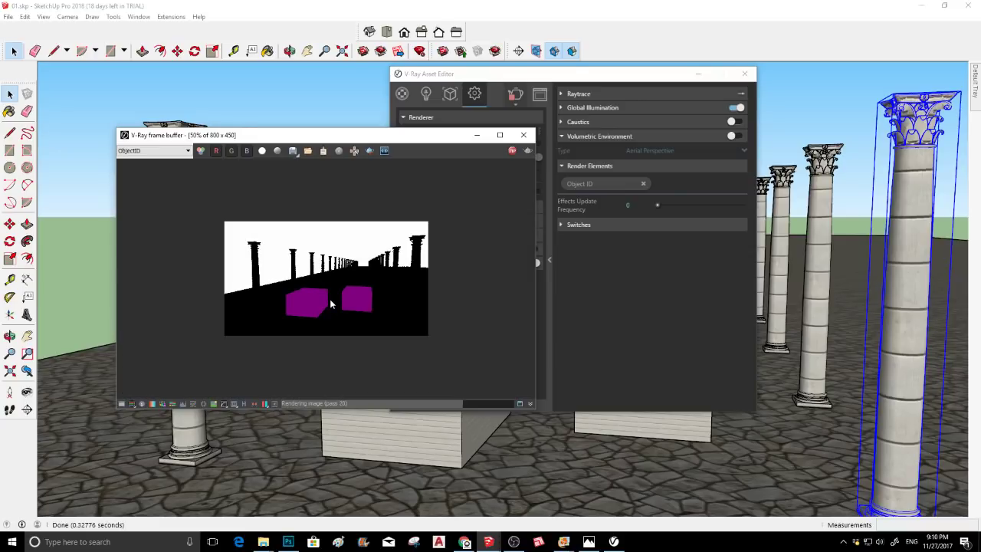
scroll(331, 304, "up", 2)
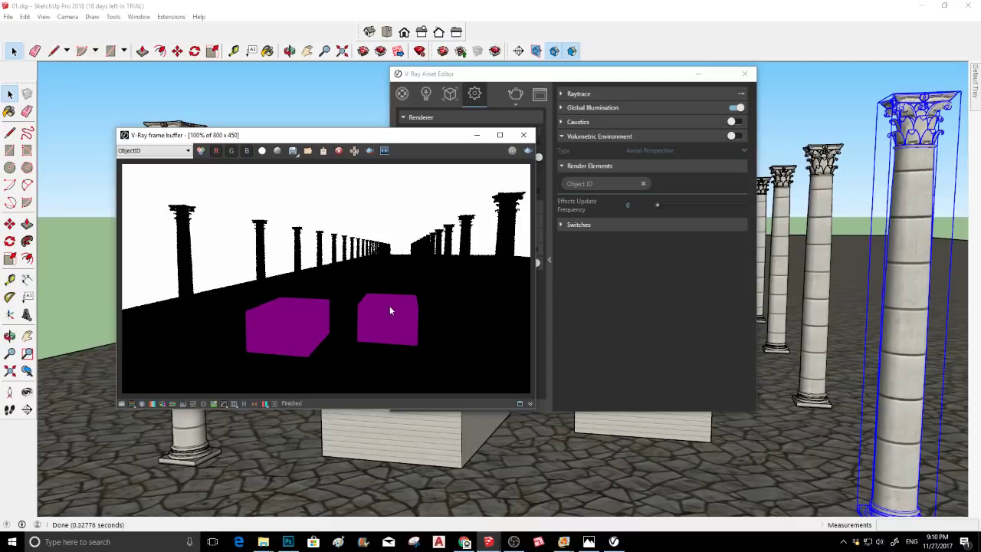
left_click(524, 135)
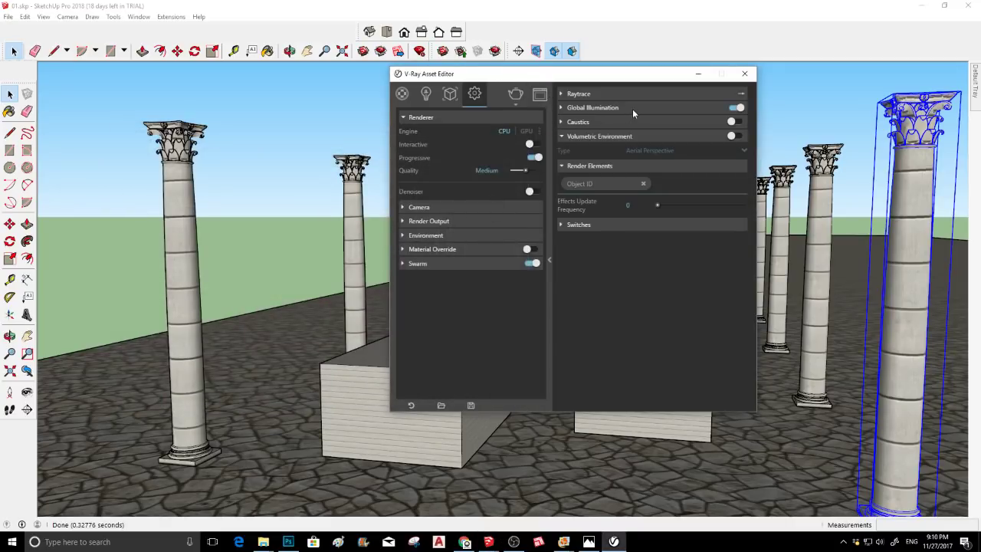
left_click(744, 74)
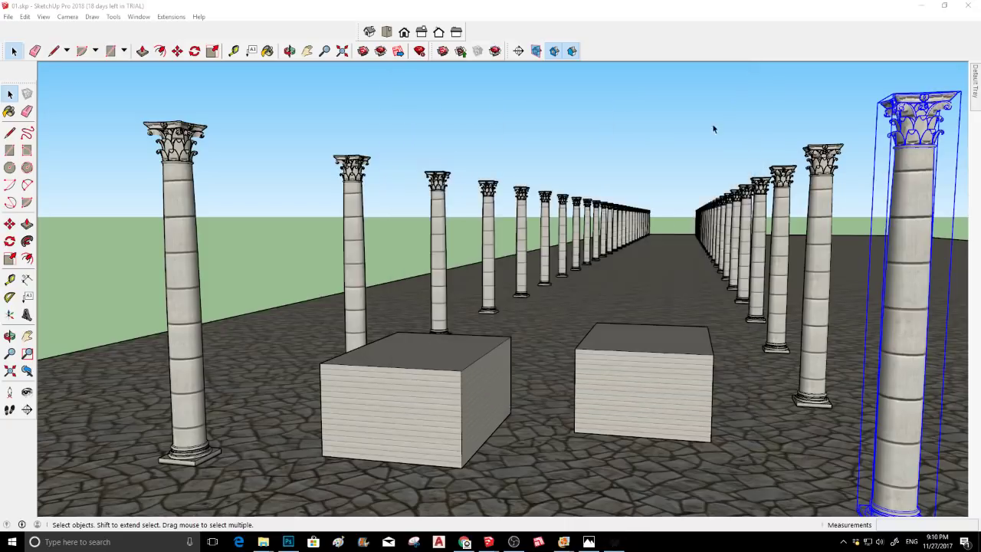
Move the right box about 26' toward the viewer so its front lines up with the left box
key("o")
left_click_drag(597, 292, 578, 287)
middle_click_drag(578, 288, 574, 145)
middle_click_drag(667, 364, 595, 298)
left_click(595, 299)
key("m")
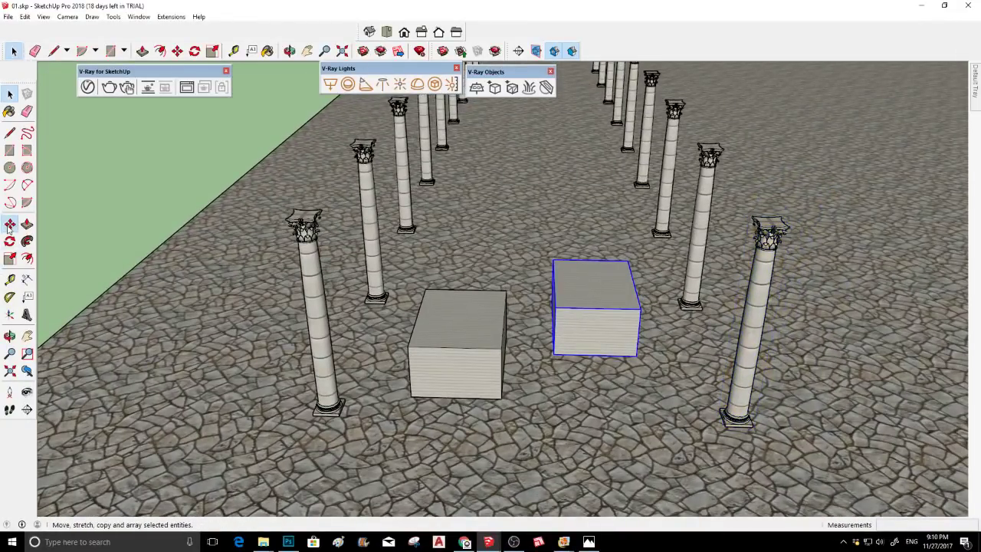
left_click(552, 356)
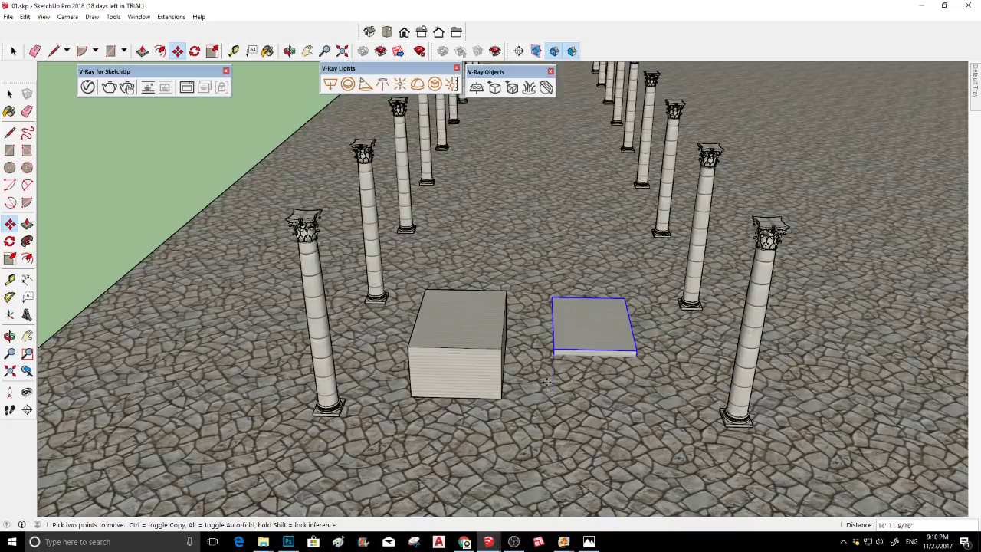
left_click(541, 400)
key("space")
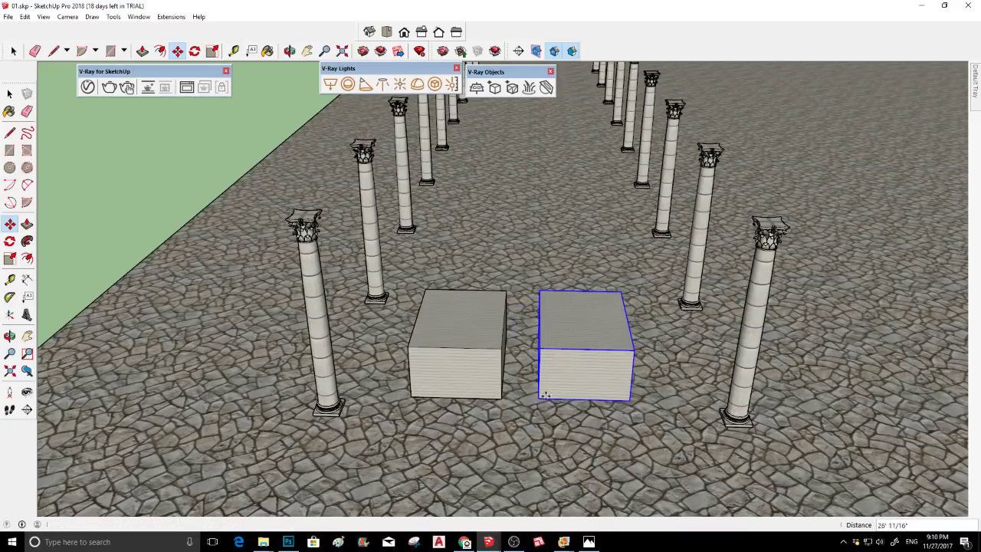
Copy the moved box about 90' across the floor, beyond the right row of columns
scroll(551, 392, "up", 3)
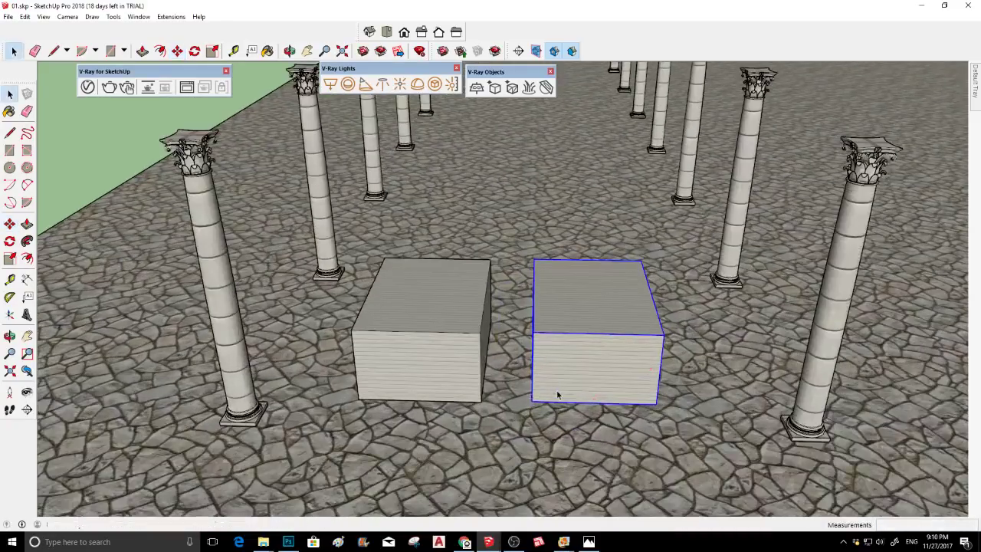
left_click(9, 223)
left_click(491, 402)
key("ctrl")
middle_click_drag(696, 403, 771, 400)
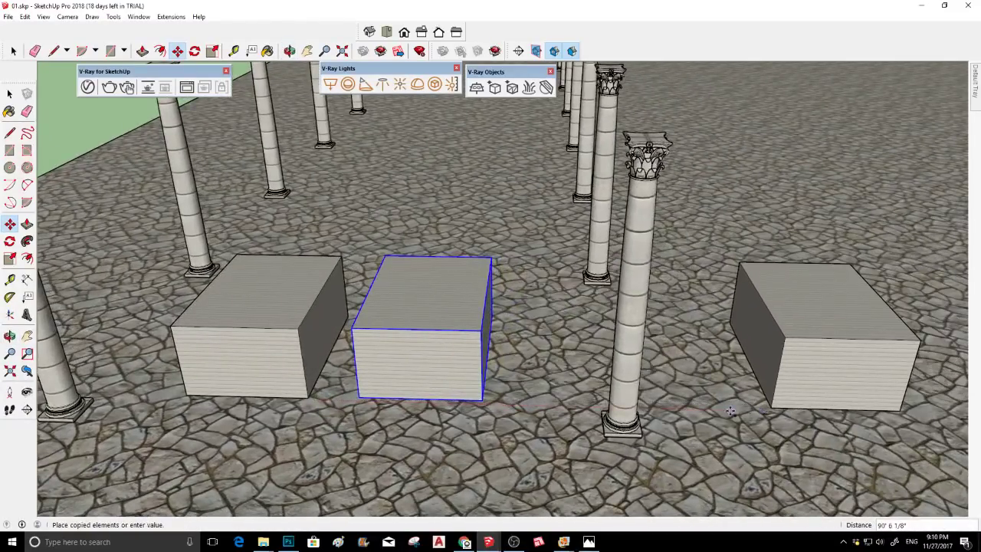
left_click(771, 409)
key("space")
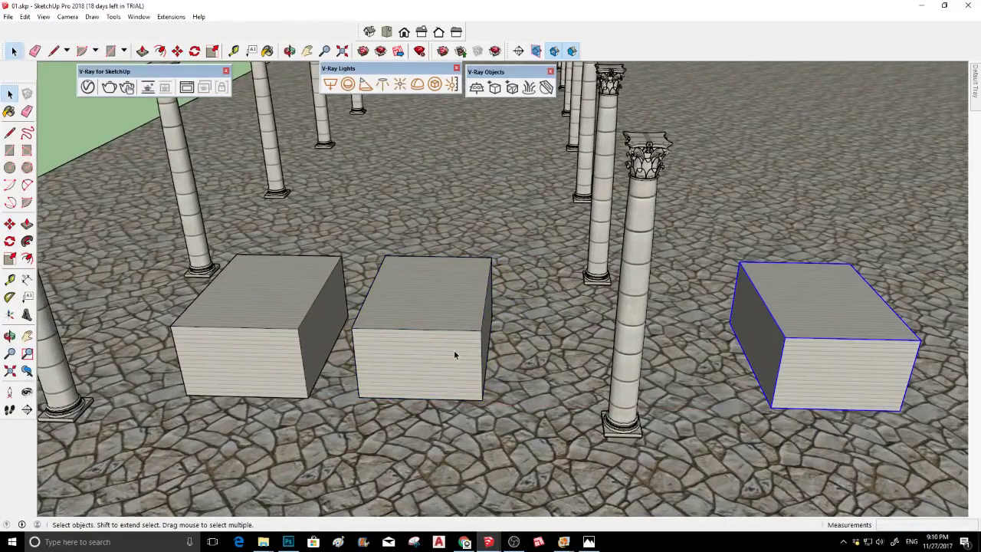
Check the V-Ray Object ID options of the leftmost box and explode the two adjacent boxes
left_click(453, 353)
left_click(289, 340)
right_click(291, 339)
mouse_move(365, 307)
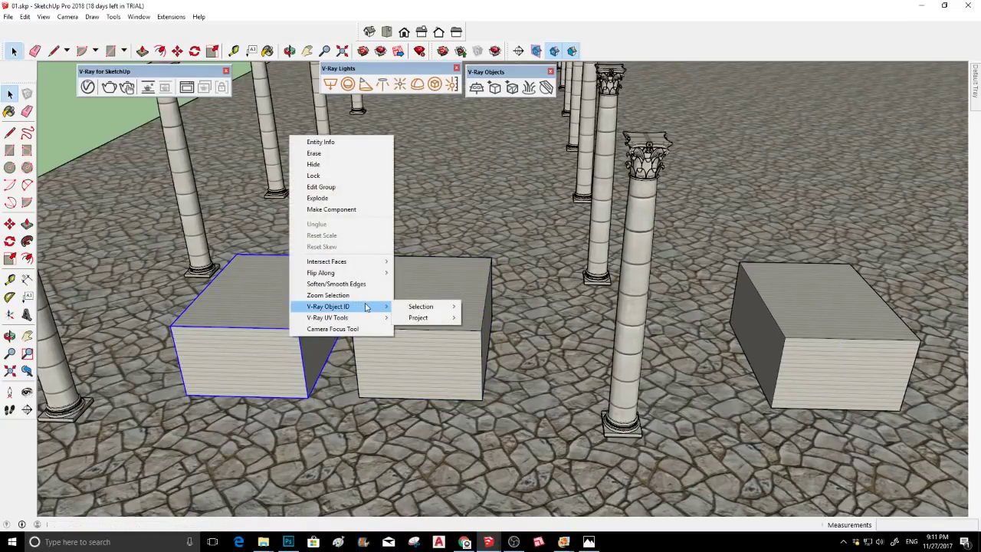
mouse_move(418, 310)
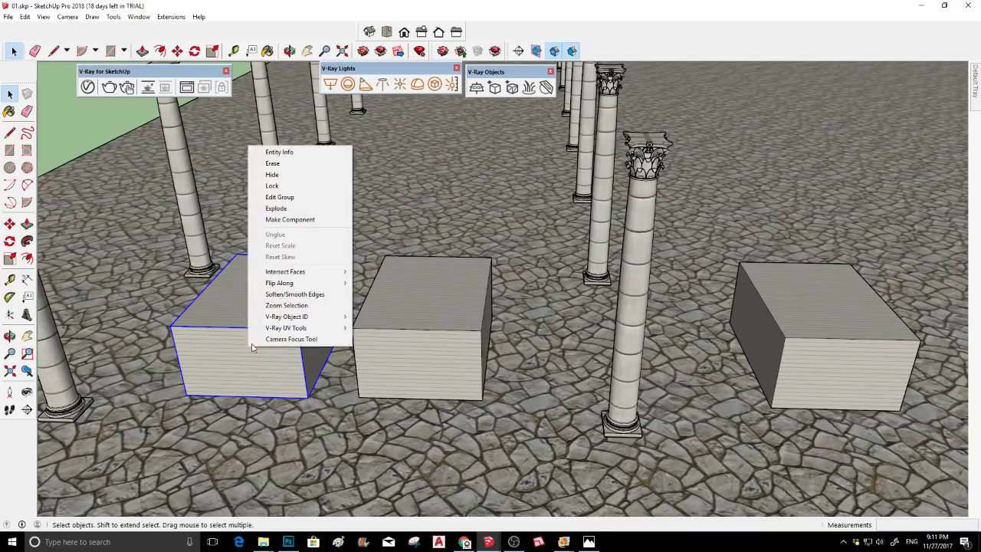
left_click(317, 198)
right_click(433, 331)
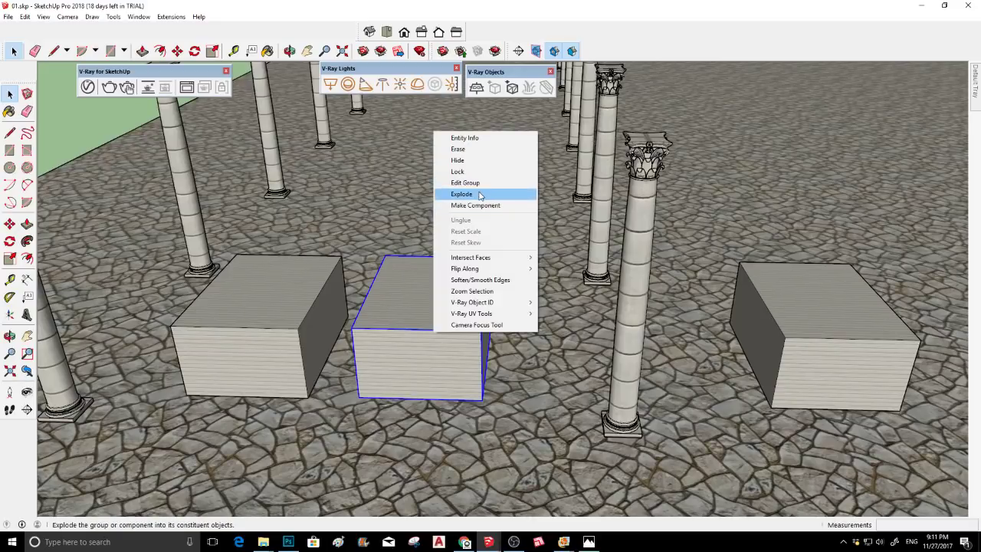
left_click(479, 194)
Examine the V-Ray Object ID options of the top face of the exploded middle box
left_click(444, 304)
right_click(442, 307)
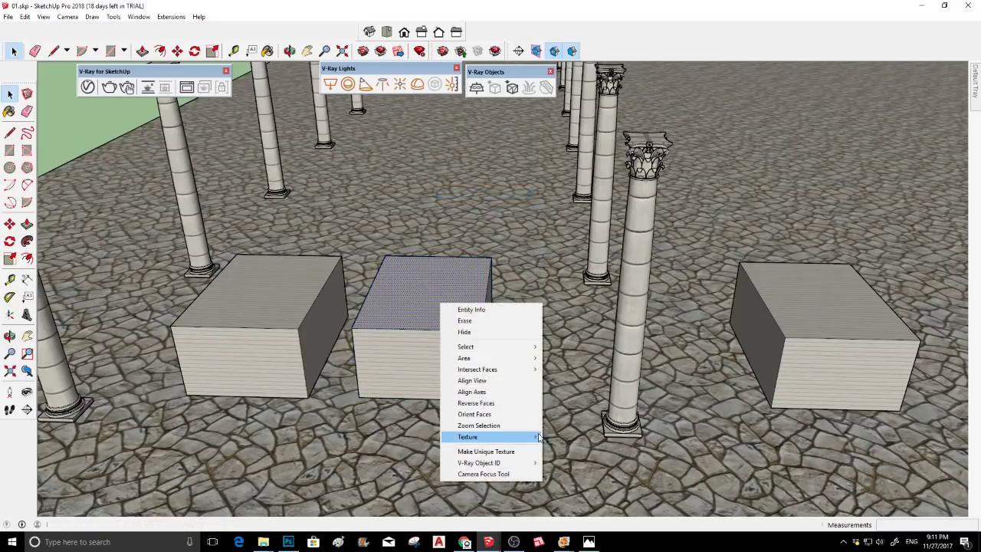
mouse_move(533, 437)
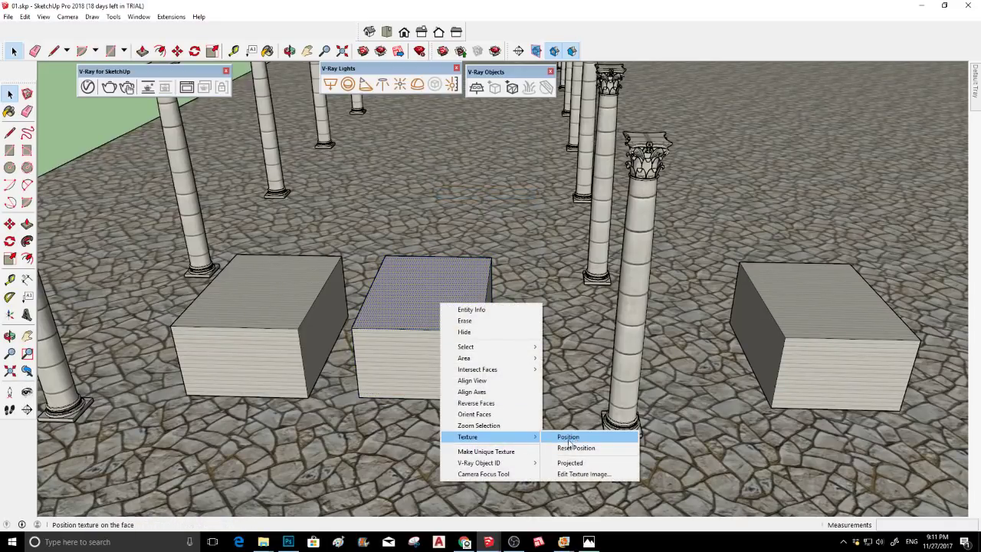
mouse_move(515, 463)
mouse_move(580, 464)
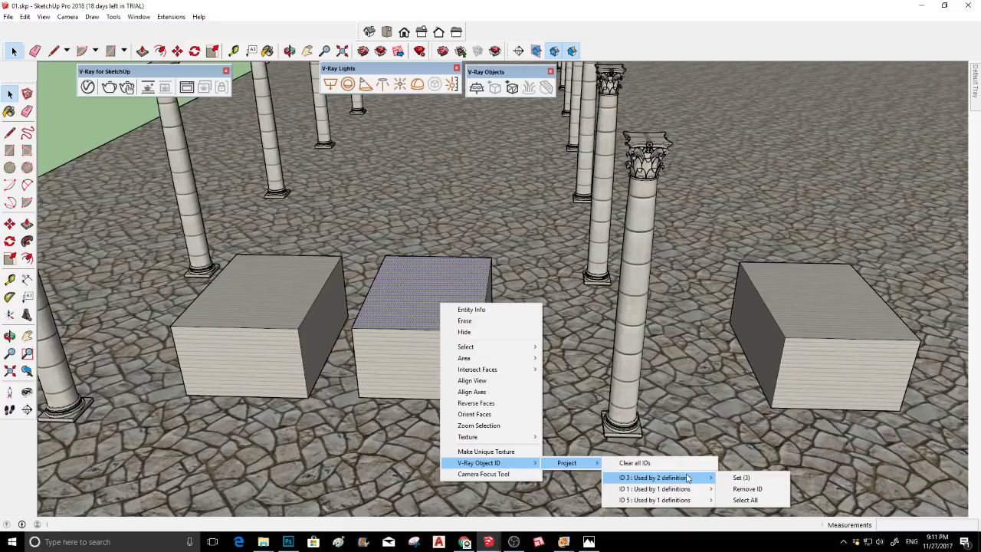
Delete all three boxes from the floor, leaving only the rows of columns
left_click(856, 342)
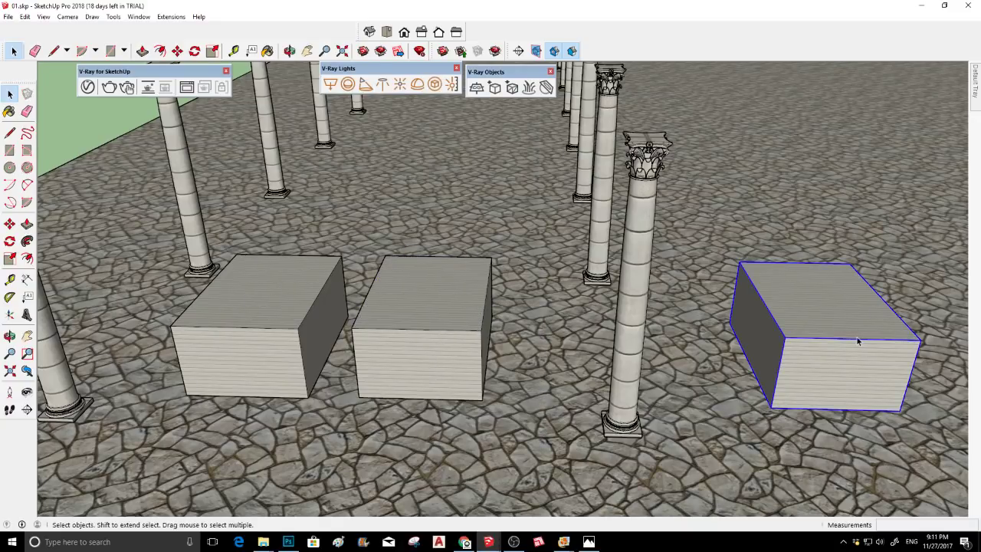
key("Delete")
left_click(439, 334)
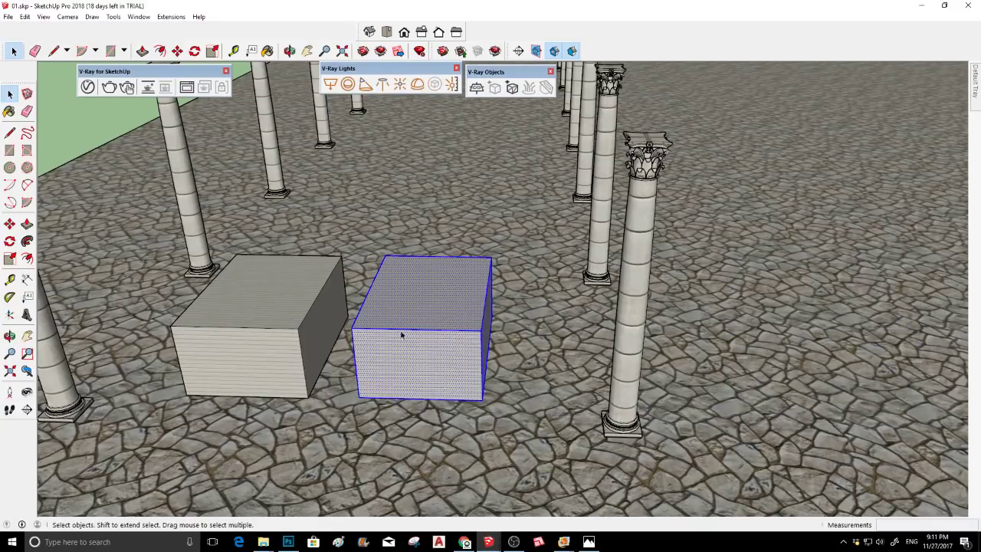
key("Delete")
left_click(242, 327)
key("Delete")
mouse_move(498, 325)
middle_mouse_down()
mouse_move(460, 263)
mouse_move(482, 263)
mouse_move(527, 333)
mouse_move(505, 341)
middle_mouse_up()
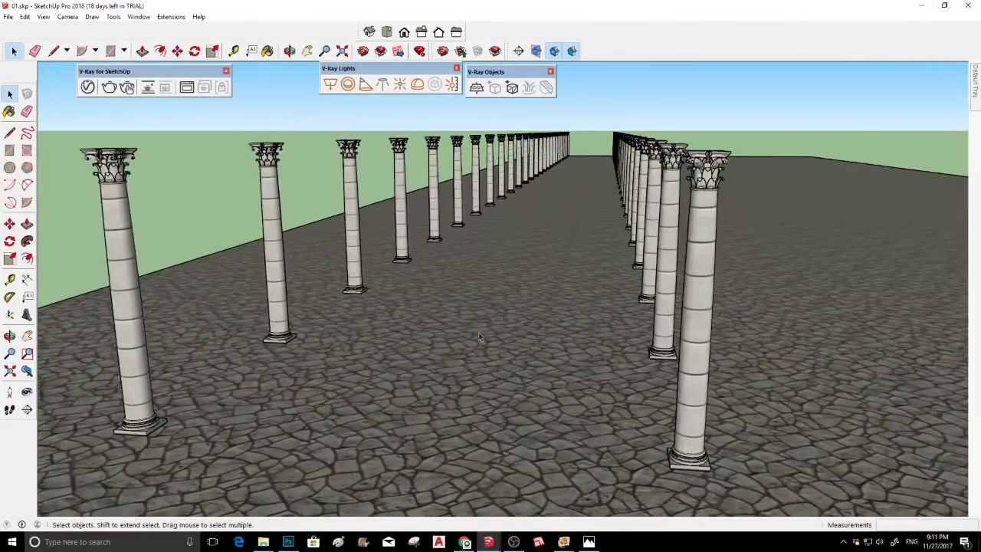
Switch to the untitled SketchUp model and paint the vertical rectangle behind the figure with a red material
left_click(489, 542)
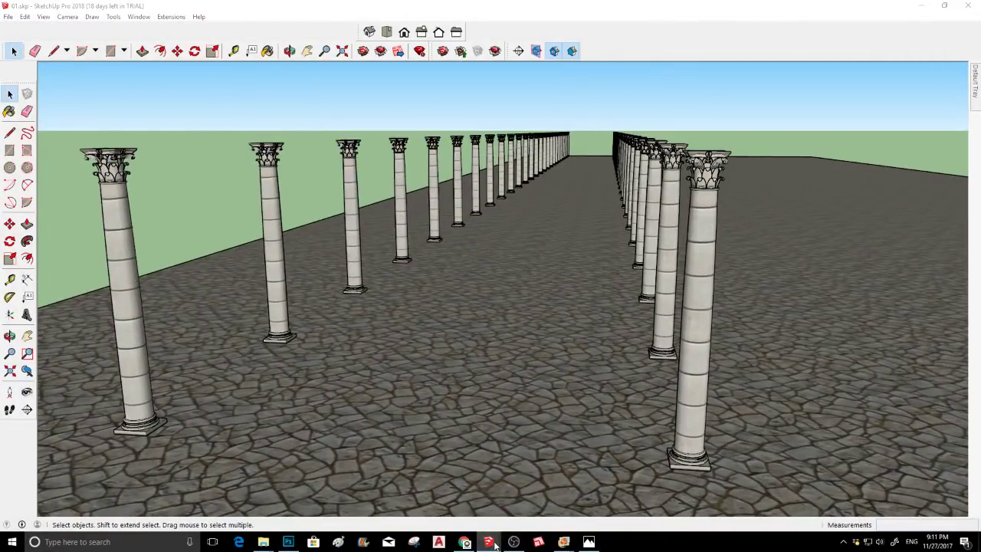
left_click(380, 505)
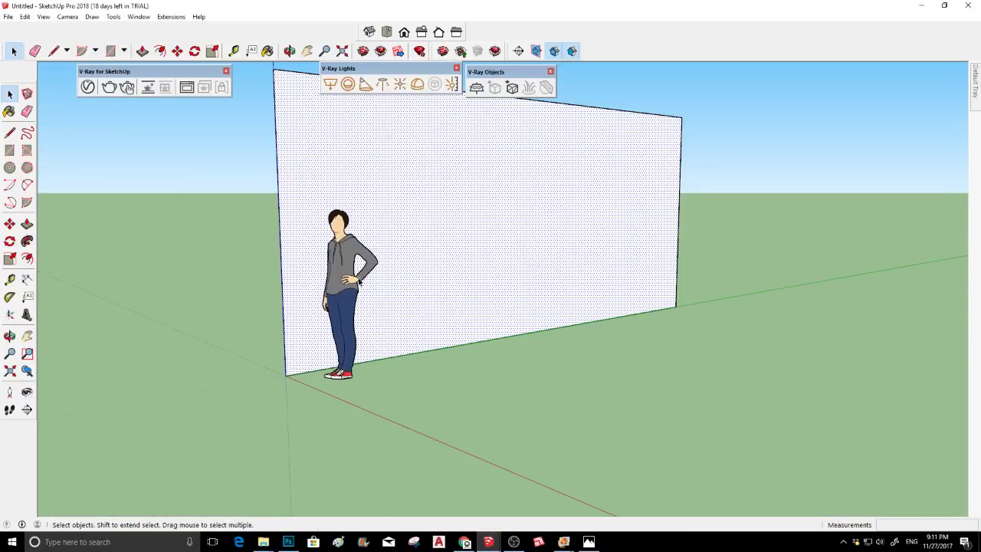
middle_click_drag(353, 207, 349, 282)
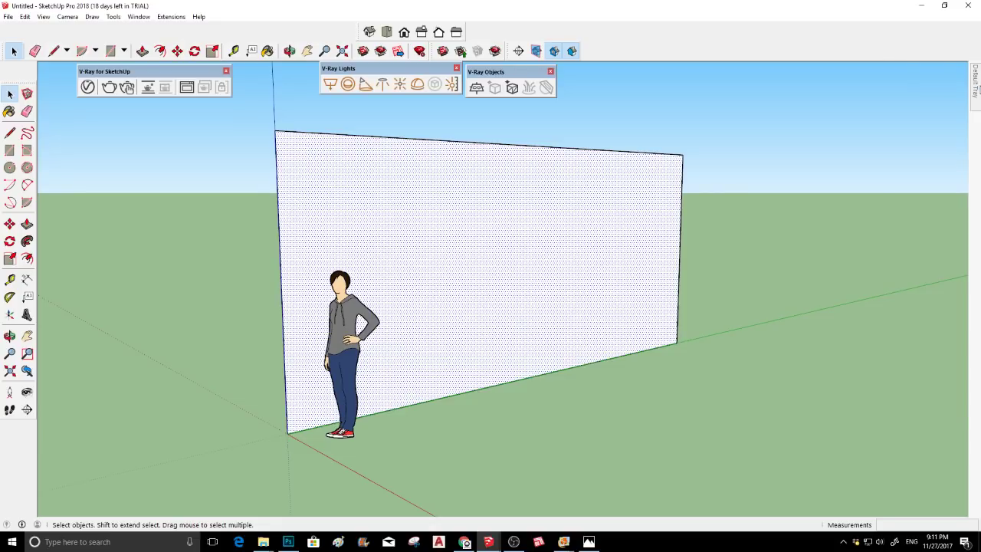
mouse_move(976, 86)
left_click(875, 172)
left_click(426, 263)
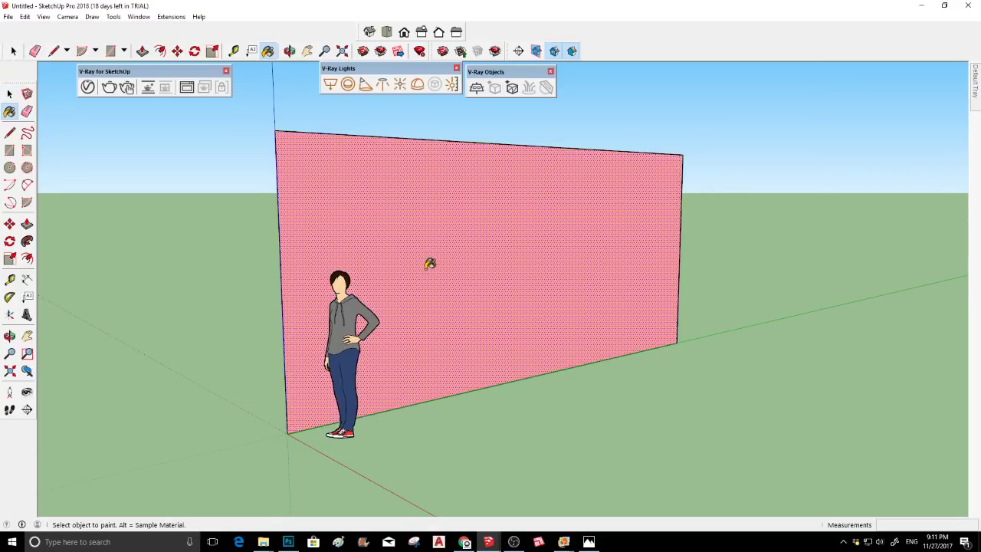
Assign a Gradient texture to the diffuse of the Color A02 material and move its black stop to position 0.44
scroll(426, 264, "up", 1)
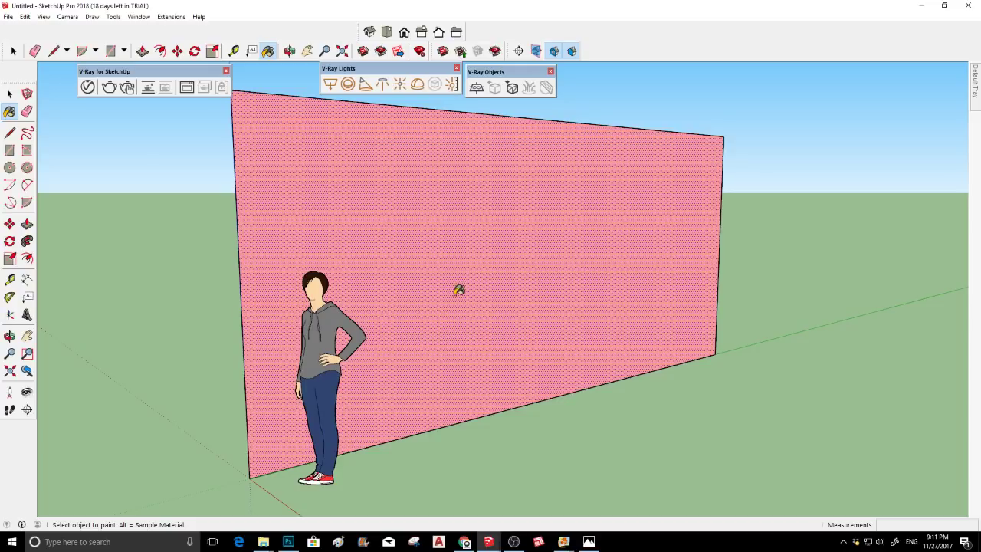
left_click(87, 86)
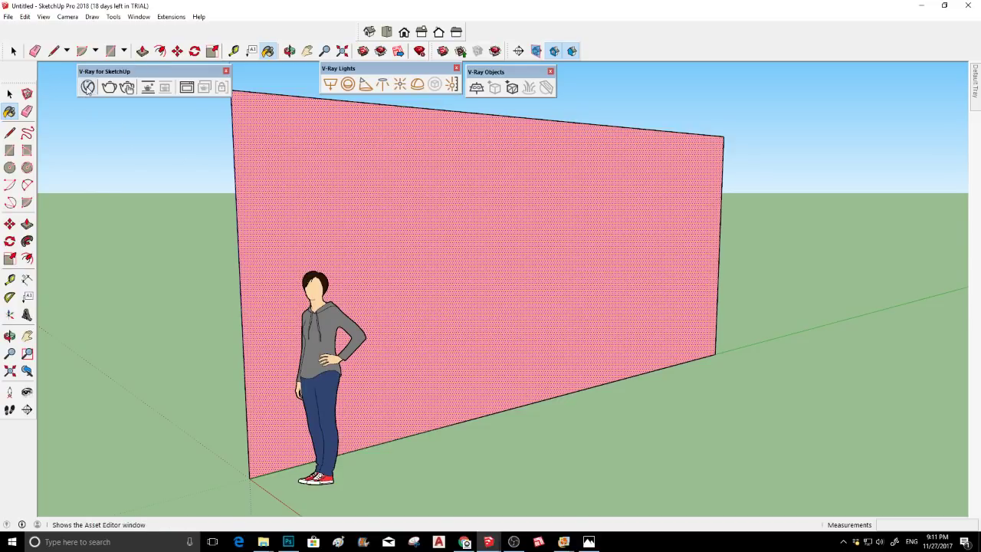
left_click(348, 181, "alt")
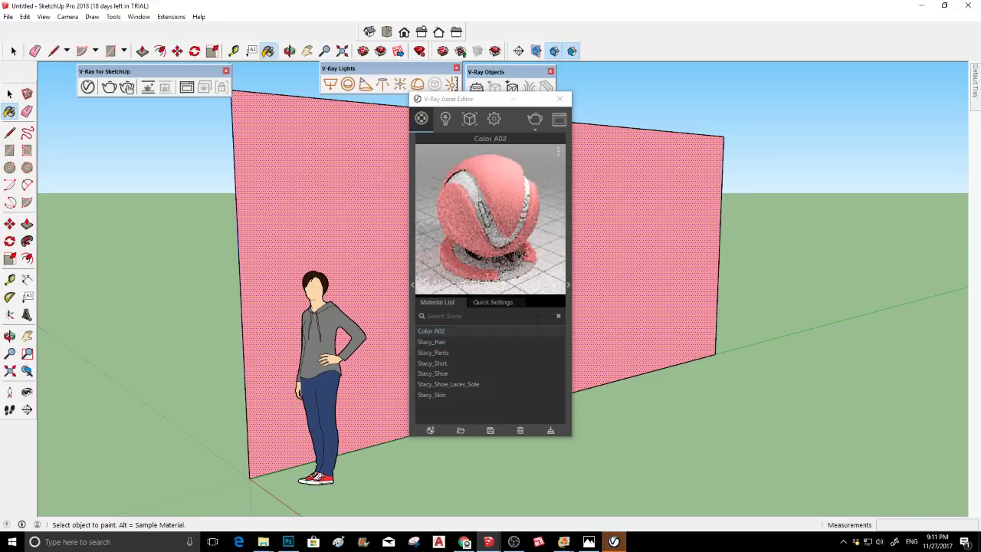
left_click(569, 283)
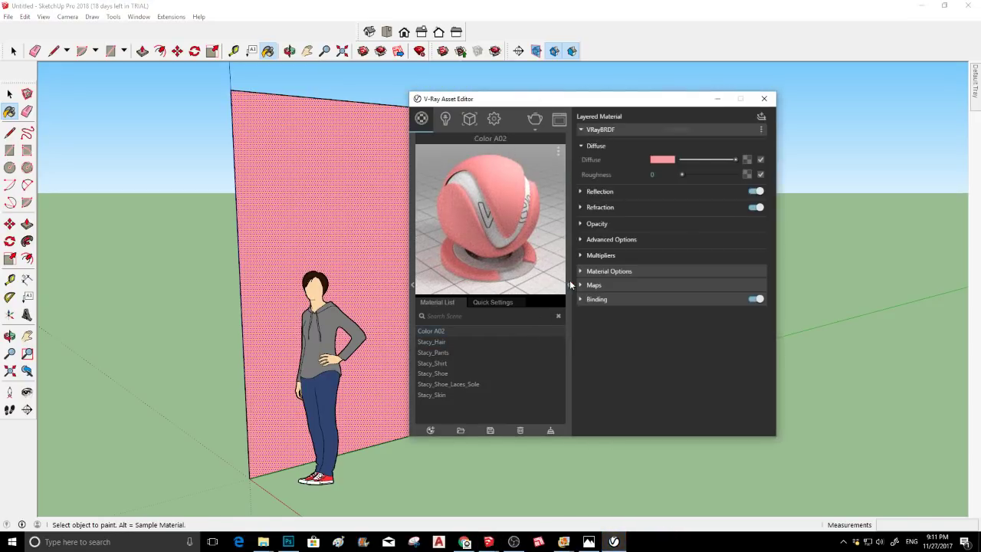
left_click(747, 160)
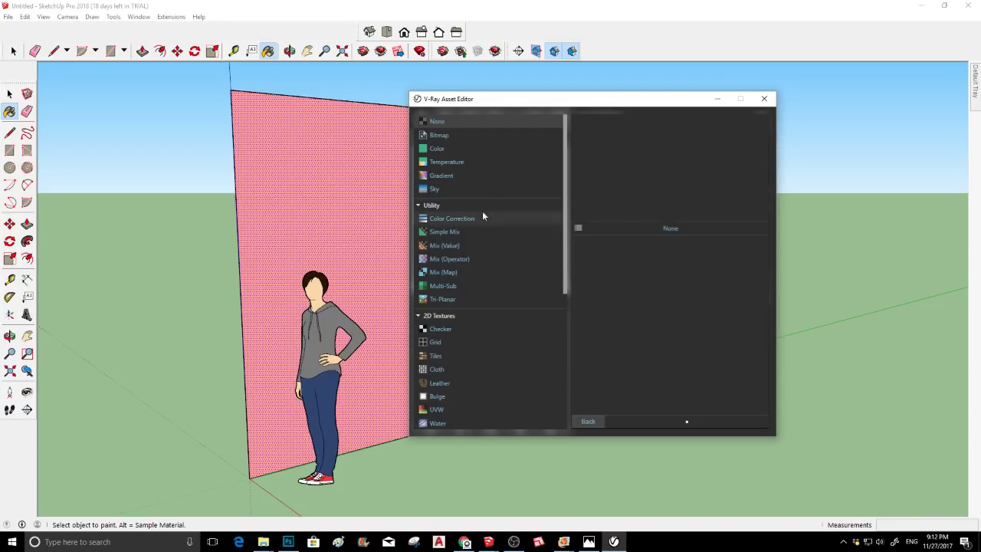
left_click(443, 176)
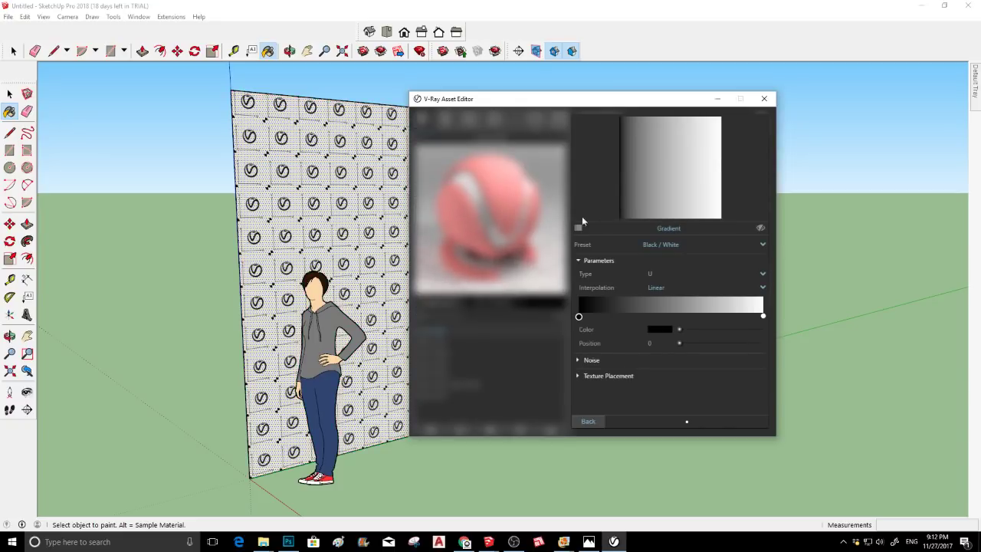
left_click_drag(580, 317, 661, 318)
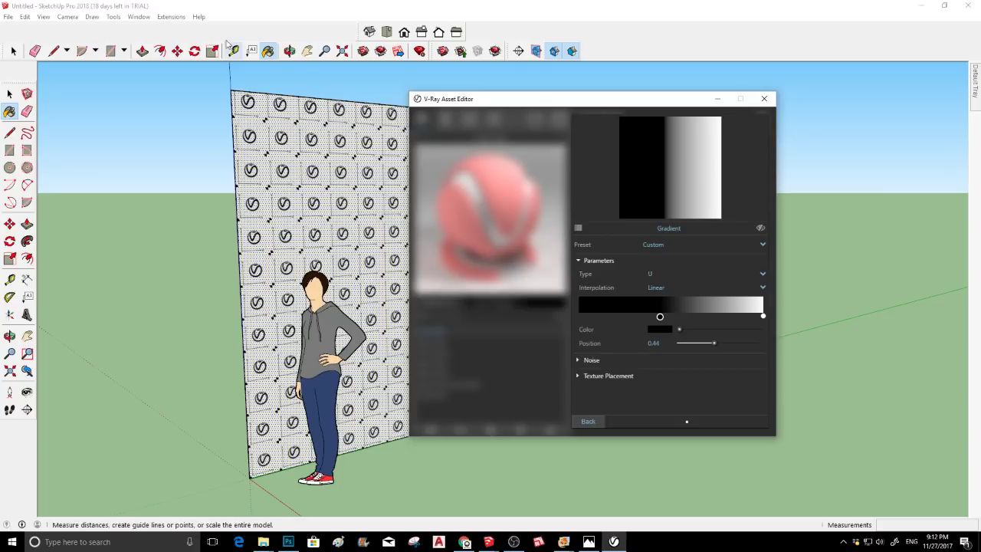
Test-render the wall with the gradient material and close the frame buffer
left_click(223, 4)
left_click(109, 86)
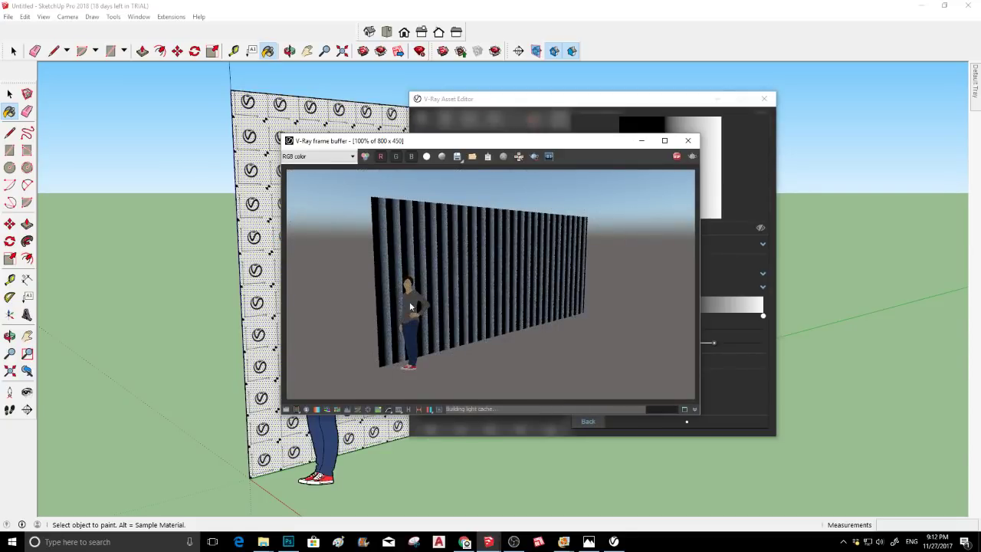
left_click_drag(628, 141, 456, 217)
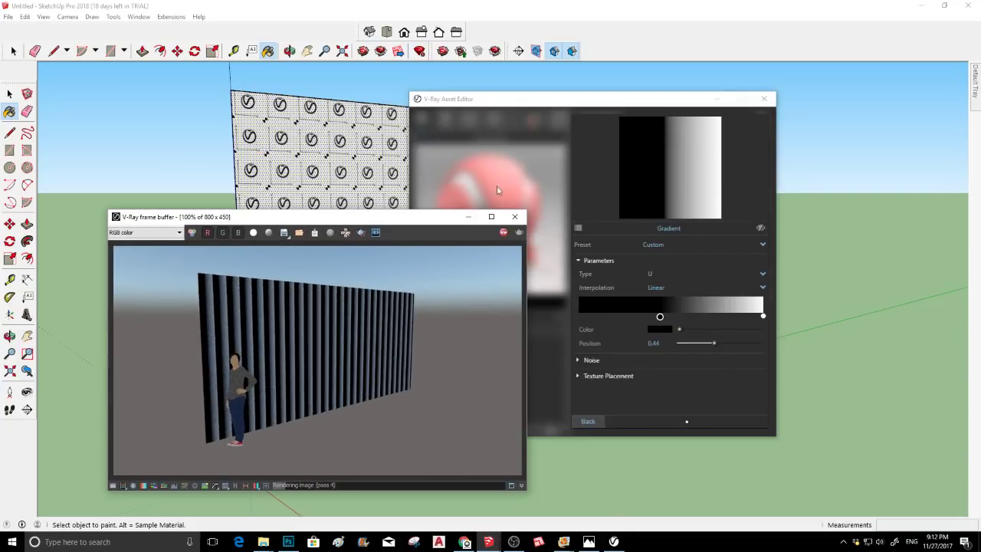
scroll(270, 102, "up", 3)
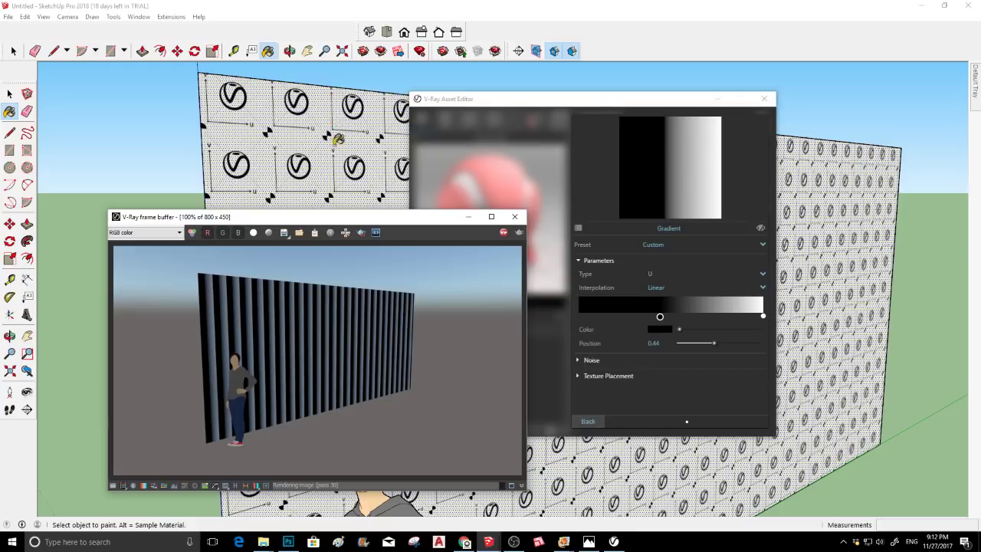
left_click(504, 234)
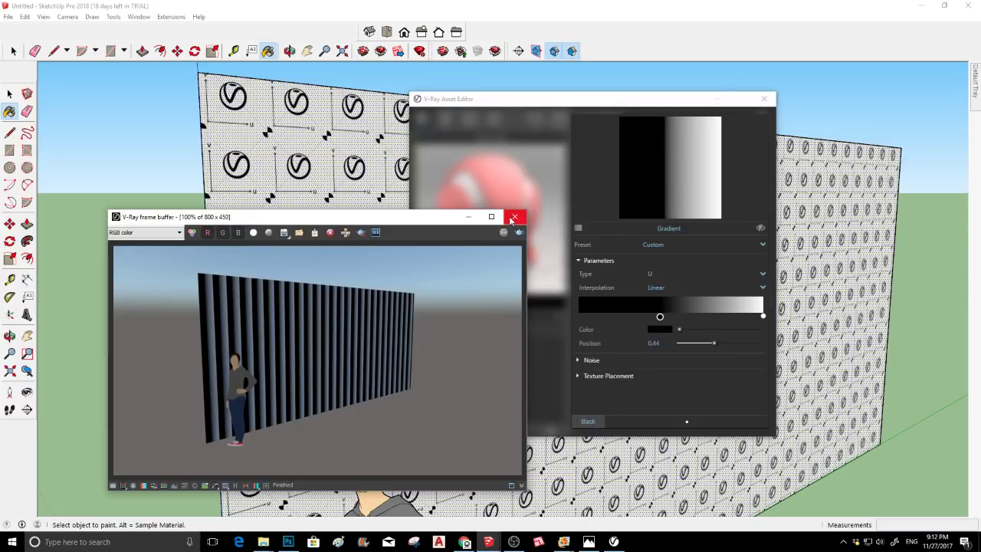
left_click(514, 217)
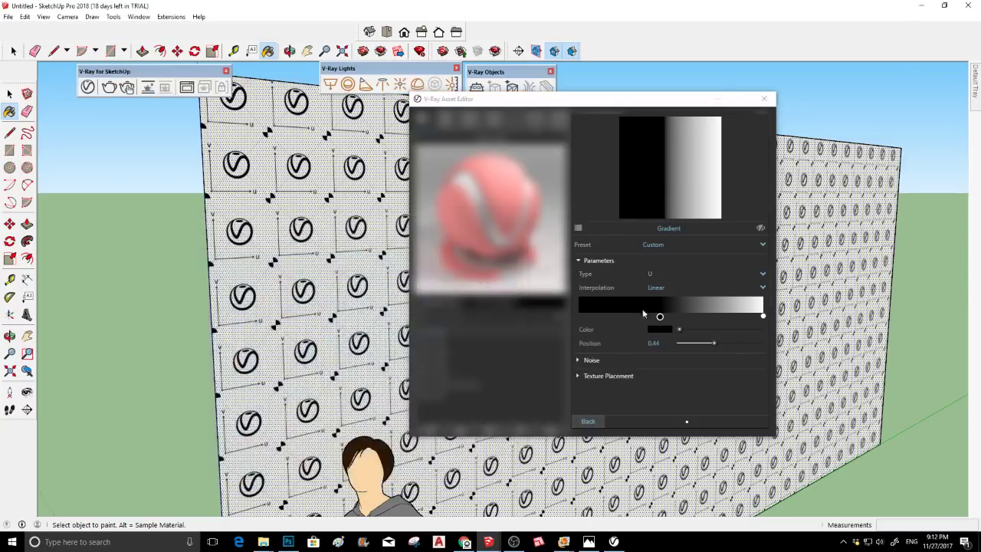
Reshape the gradient into a narrow black band on white, adding a white stop at 0.64 and a black stop at 0.47
left_click_drag(660, 317, 674, 317)
left_click(697, 315)
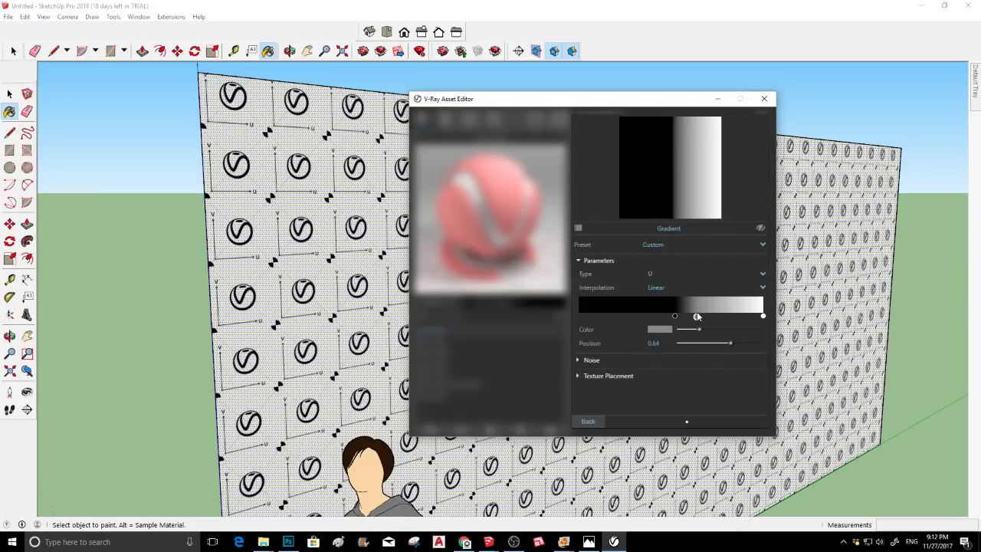
left_click_drag(699, 328, 757, 331)
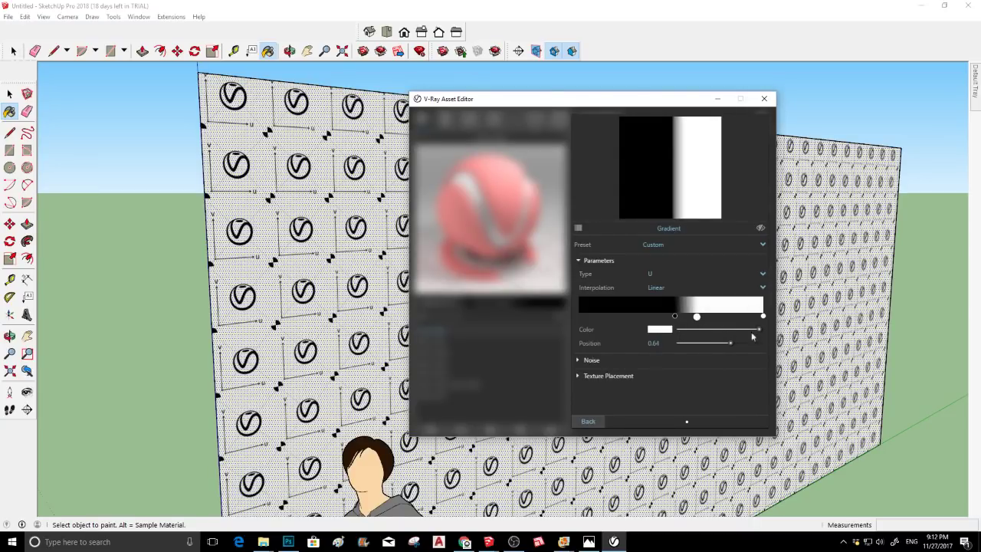
left_click(649, 315)
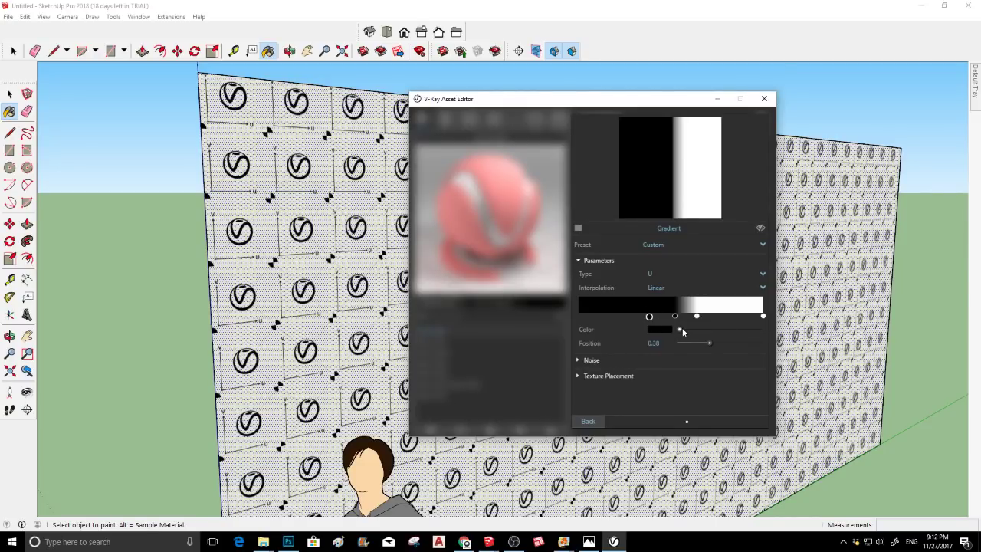
left_click_drag(649, 316, 666, 320)
left_click_drag(680, 329, 841, 324)
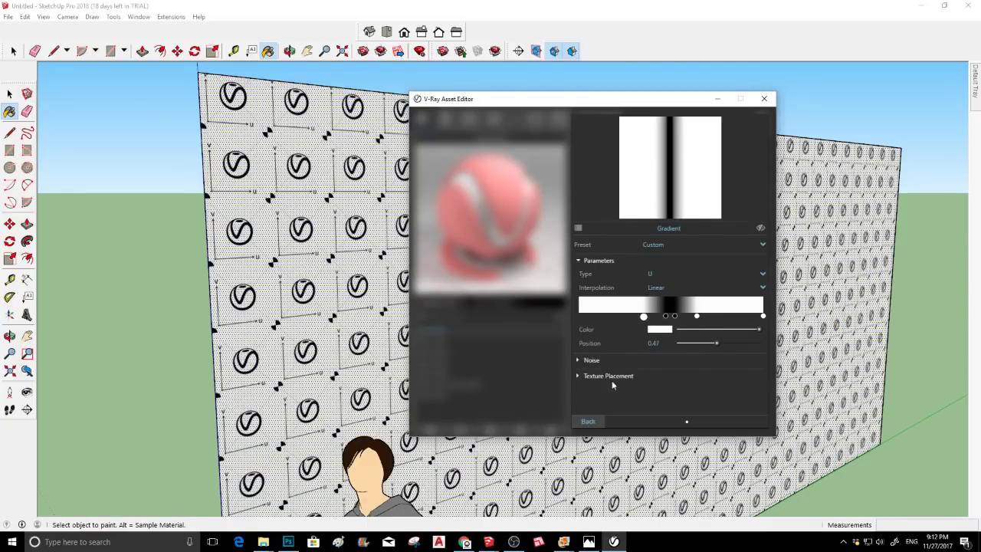
Return to the material settings, render the wall with the narrow black stripes, and close the frame buffer
left_click(588, 421)
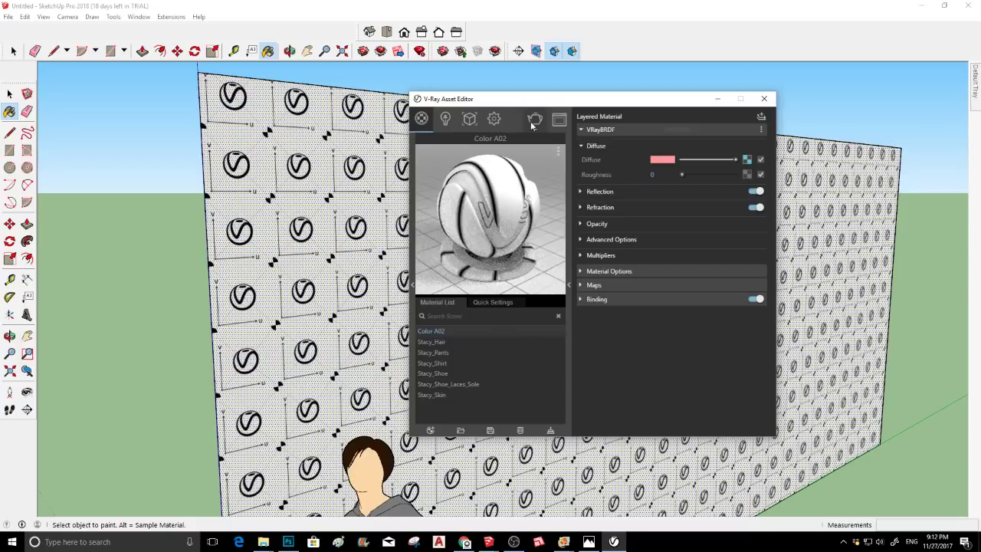
left_click(534, 120)
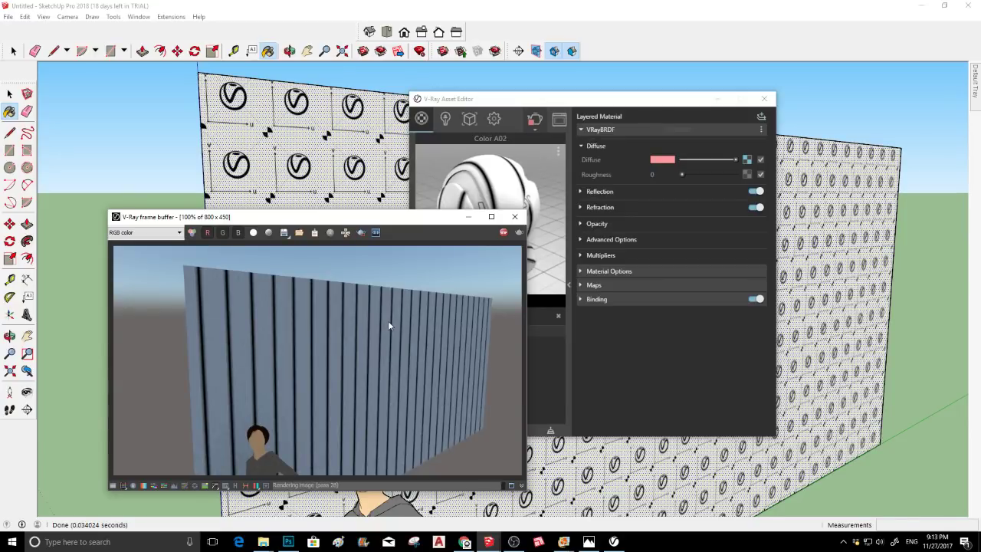
left_click(502, 232)
left_click(515, 216)
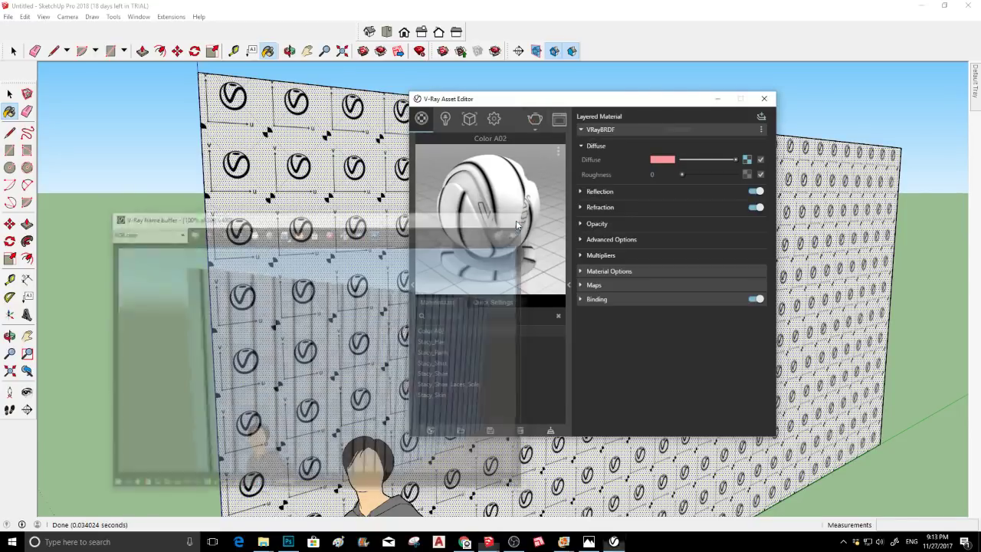
Copy the diffuse gradient texture of Color A02 into its Bump Map slot with Bump/Normal Mapping enabled
right_click(747, 159)
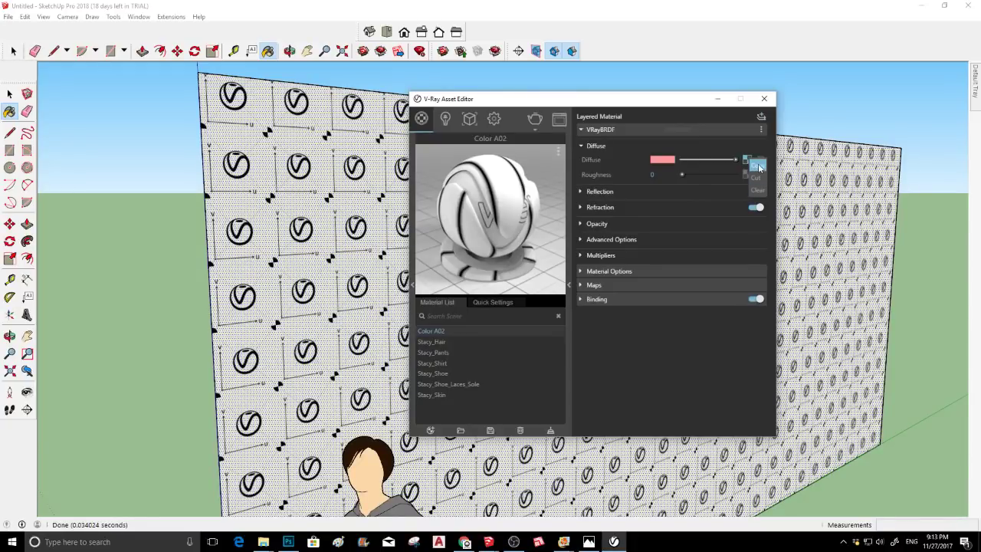
left_click(759, 166)
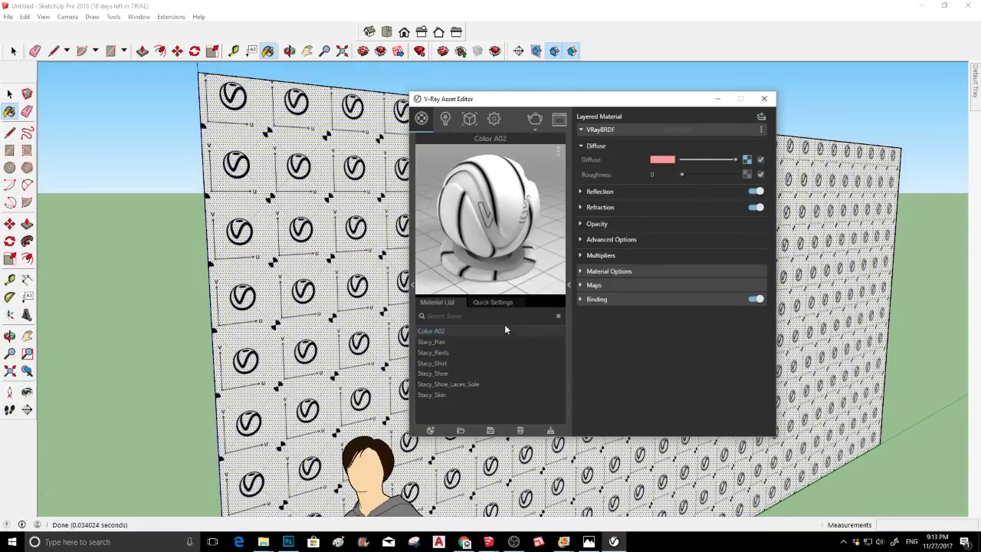
left_click(613, 286)
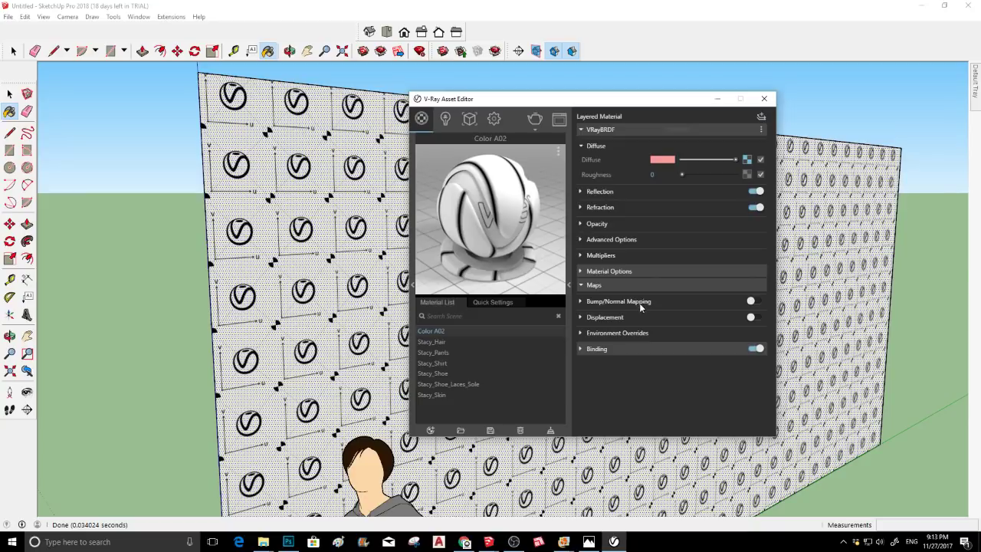
left_click(729, 303)
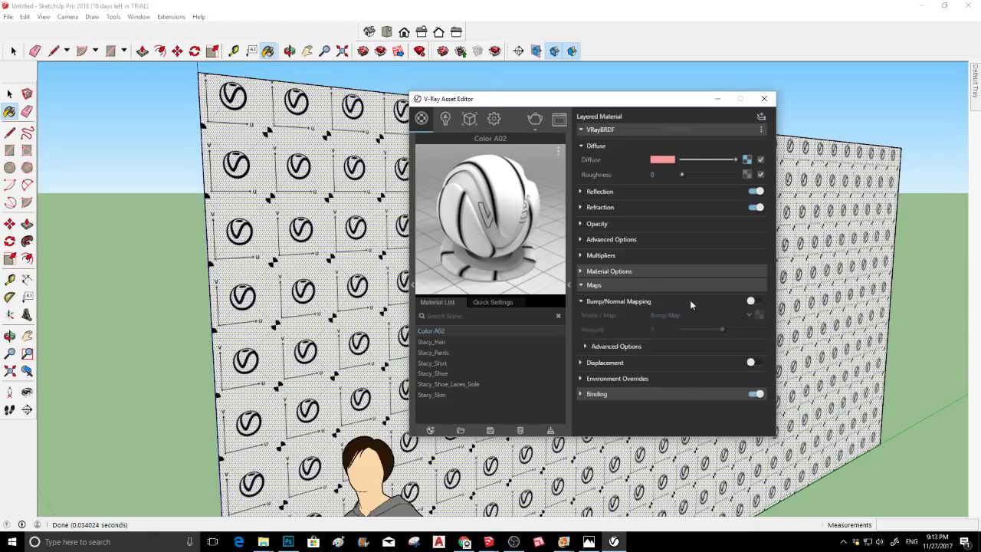
left_click(758, 315)
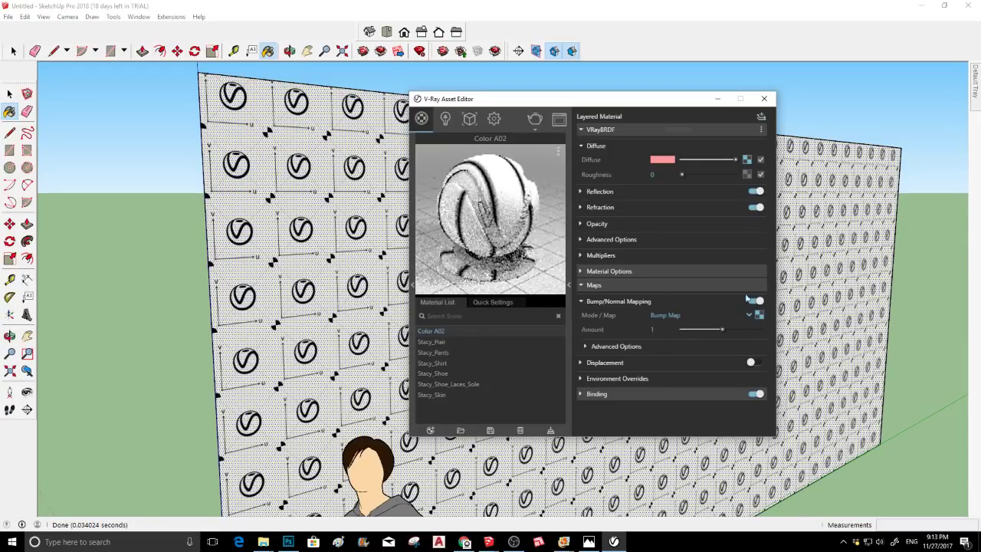
Add a Reflection layer to the Color A02 material, inspect its reflection settings, and delete the layer
left_click(760, 131)
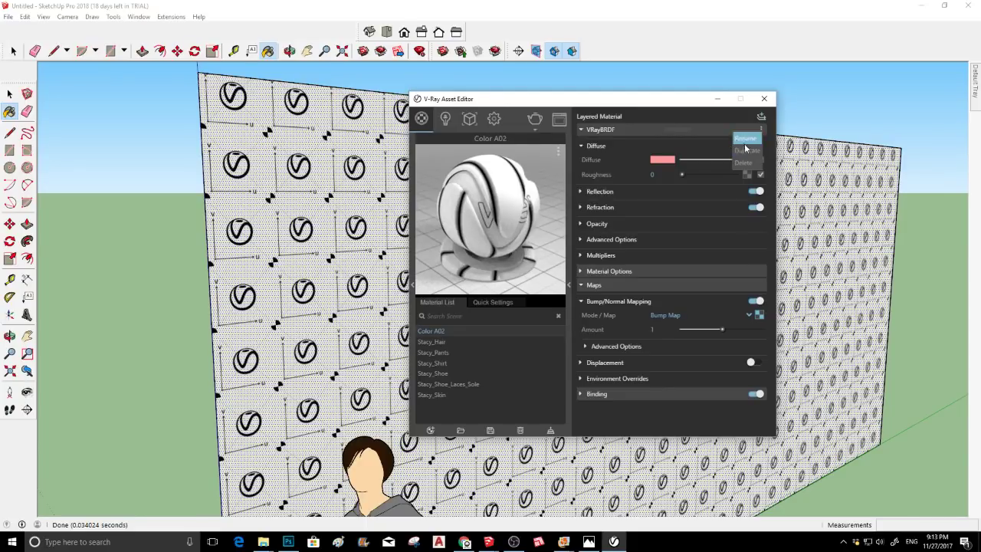
left_click(761, 116)
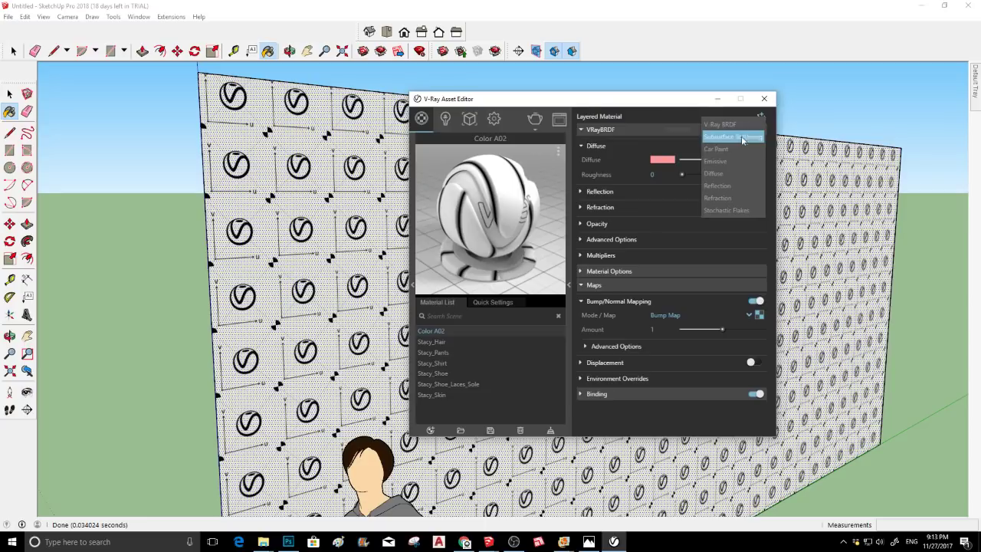
left_click(732, 185)
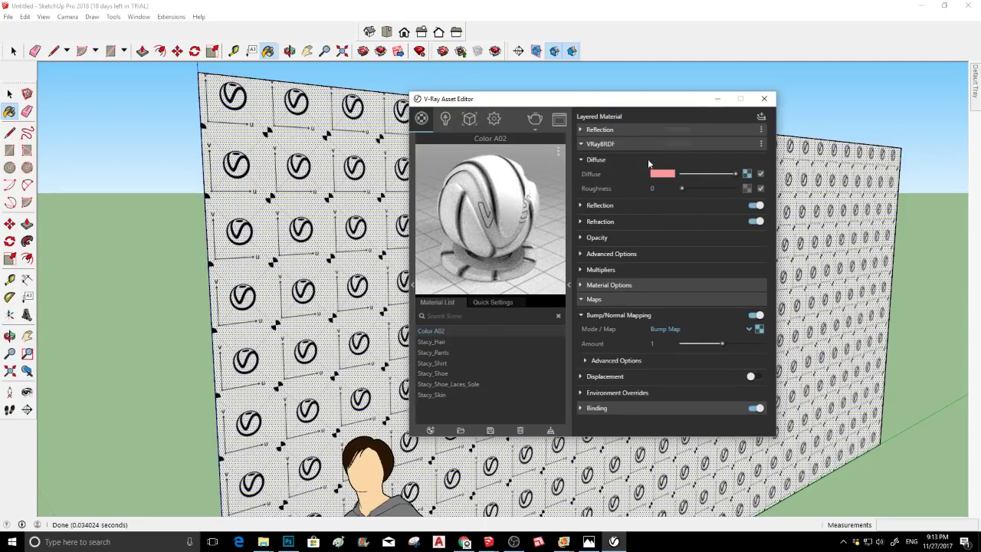
left_click(654, 129)
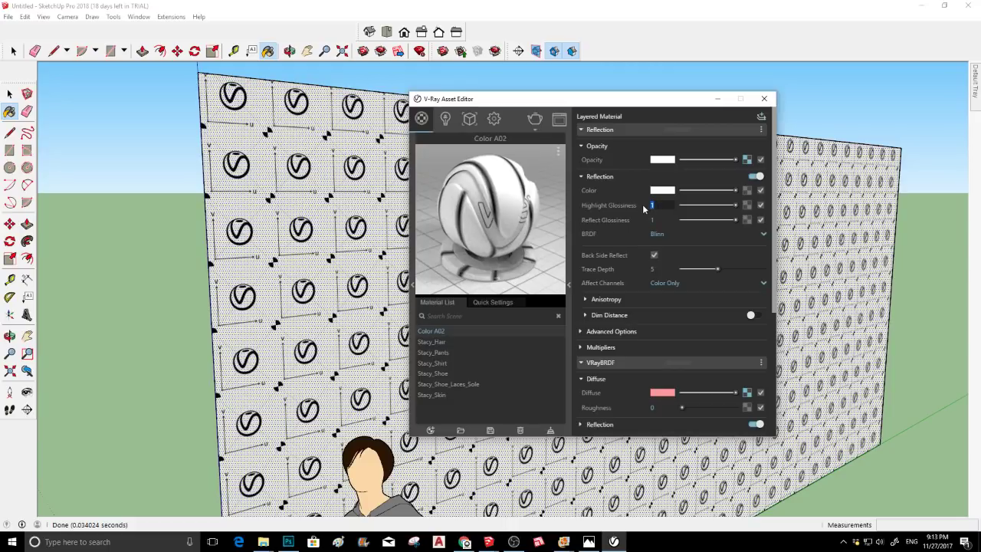
left_click(691, 174)
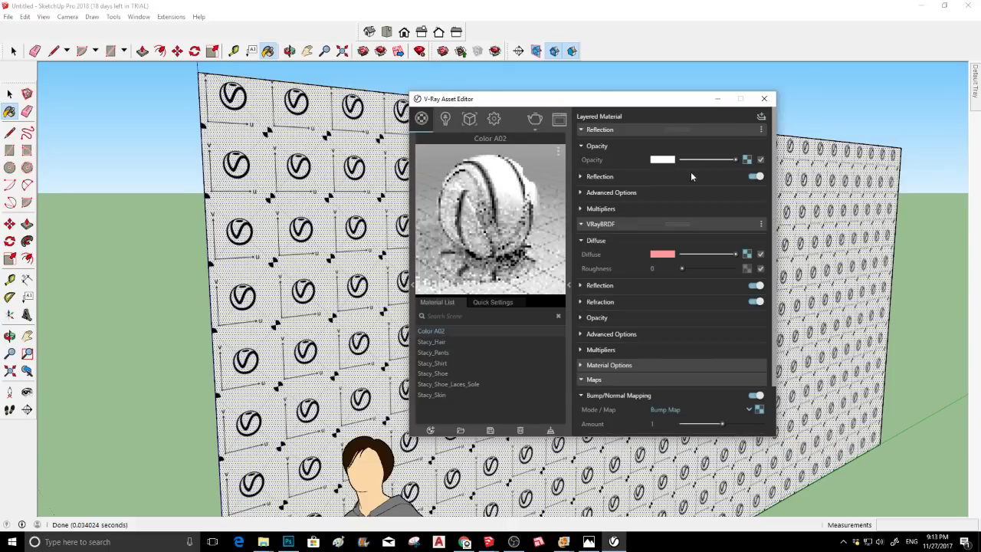
left_click(690, 175)
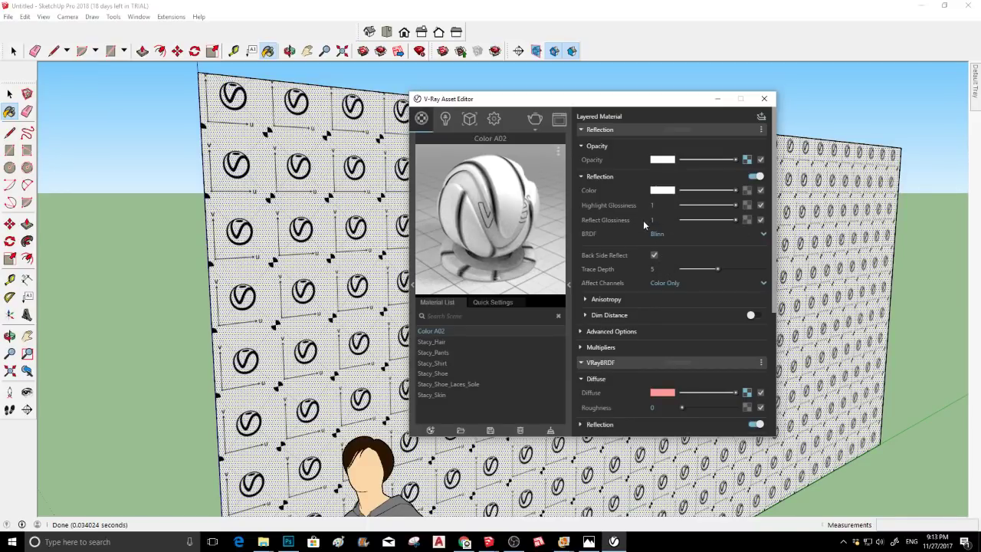
left_click(758, 130)
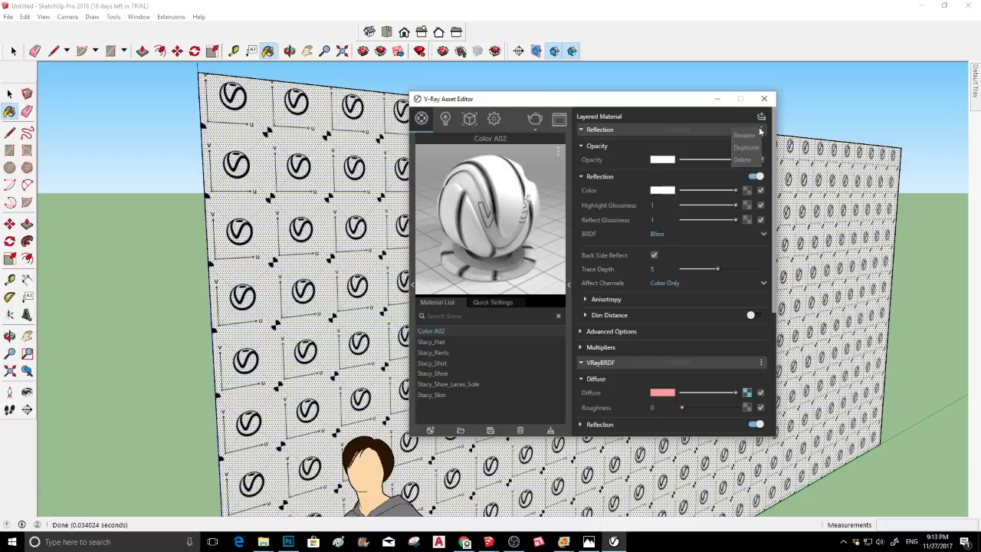
left_click(754, 156)
Add the Reflection layer to Color A02 once more, expand it, and remove it from the material
left_click(761, 116)
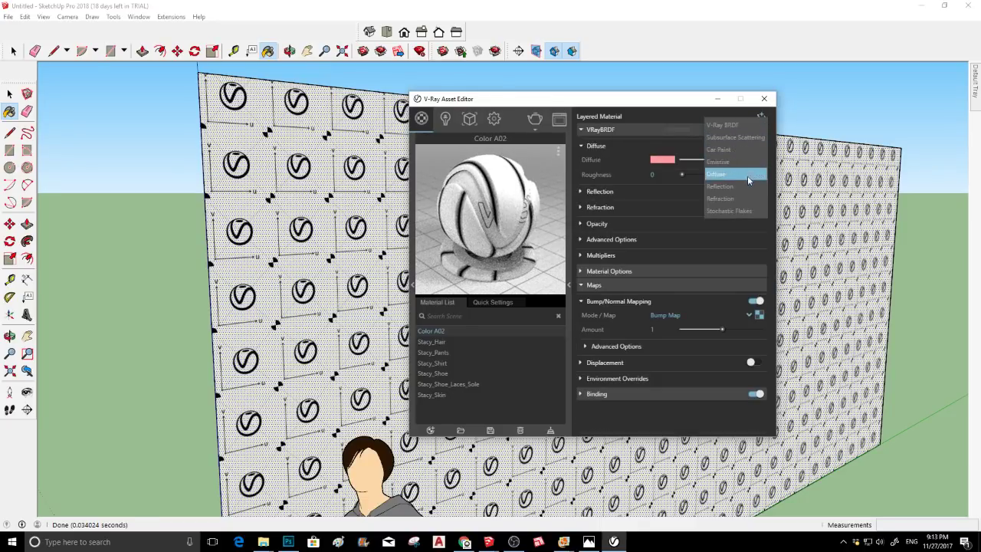
left_click(744, 186)
left_click(702, 129)
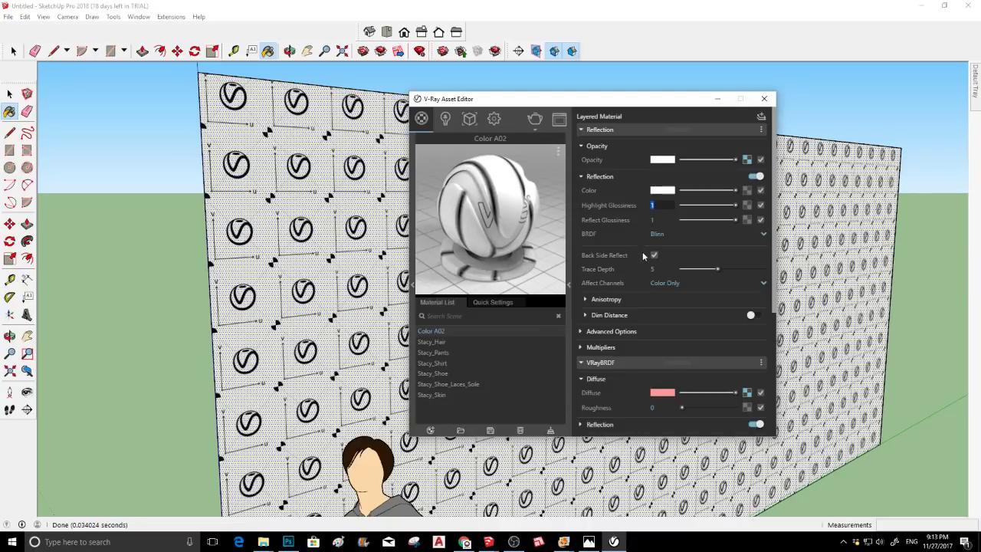
left_click(763, 130)
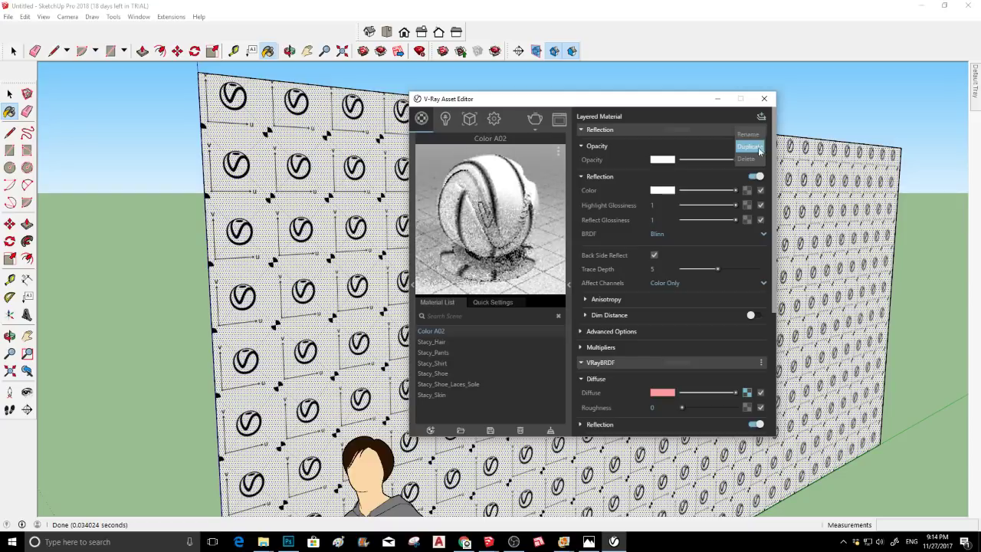
left_click(747, 159)
Add a Reflection layer to Color A02 and set the IOR of its Fresnel opacity texture to 22
left_click(761, 117)
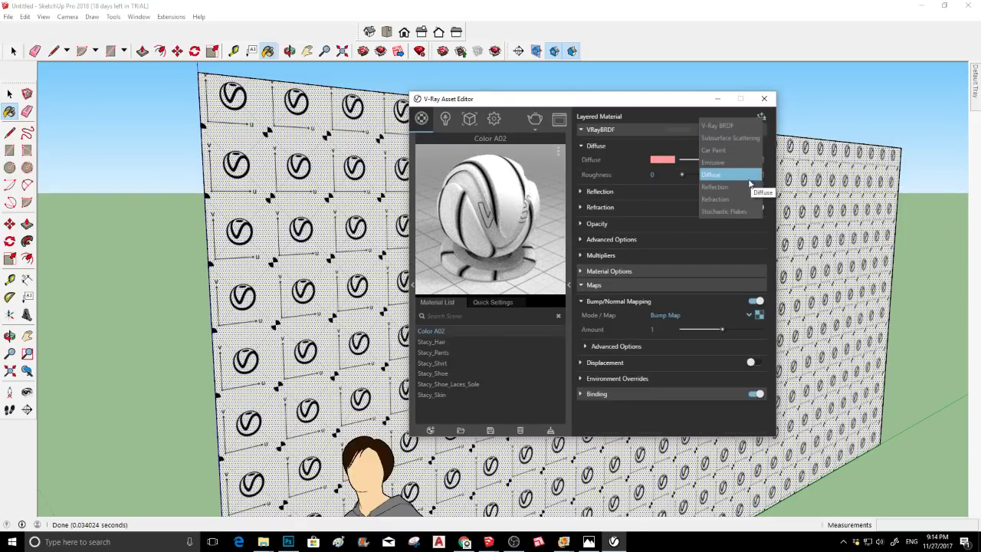
left_click(734, 186)
left_click(698, 131)
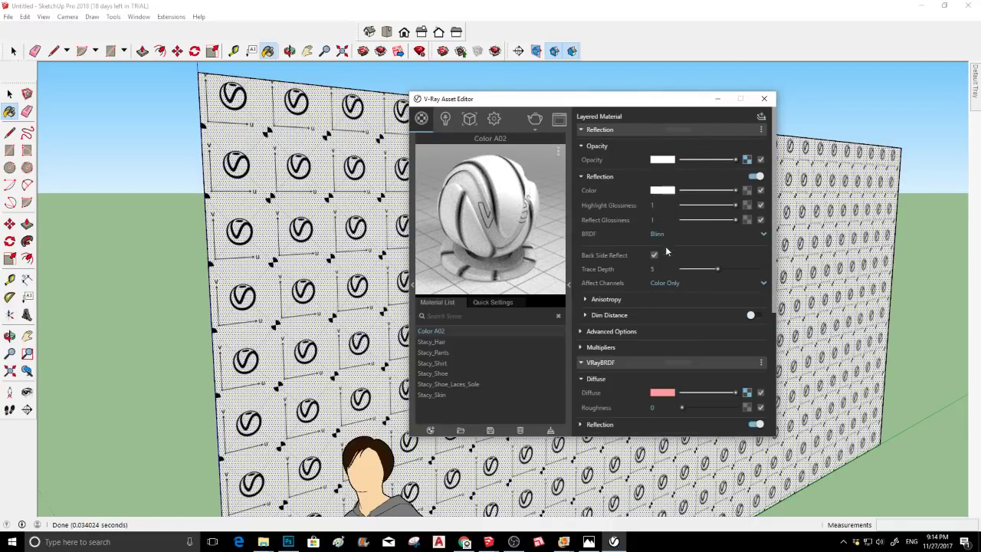
left_click(747, 159)
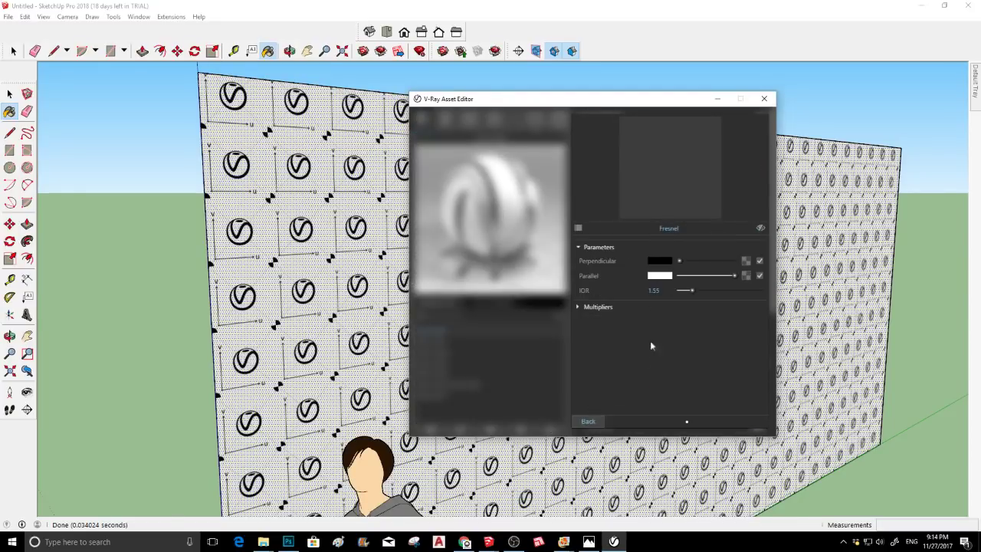
type("22")
key("Return")
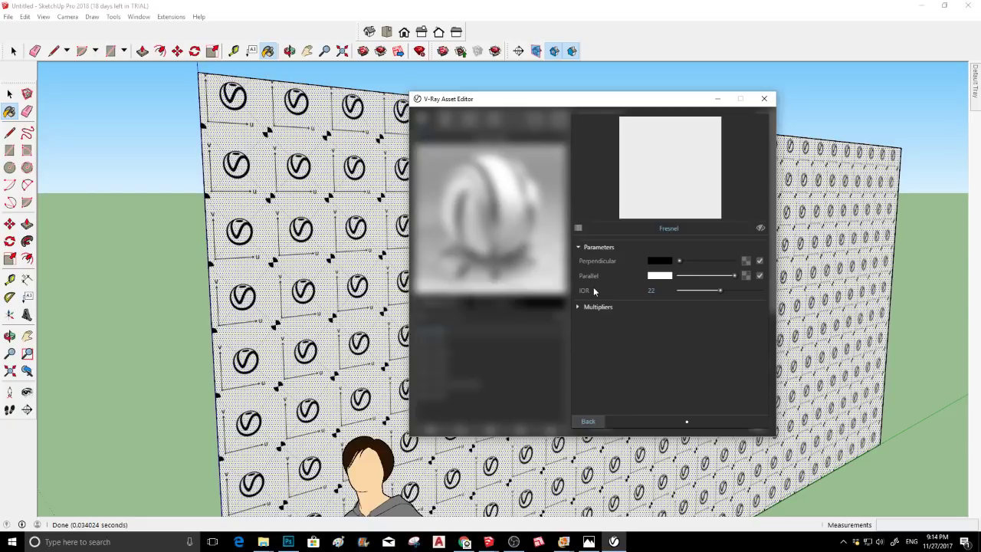
left_click(588, 421)
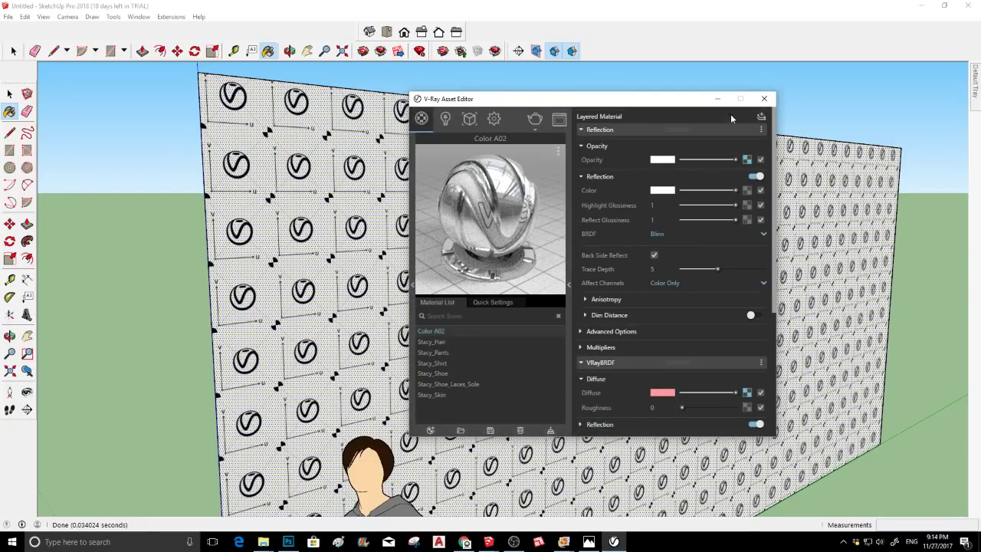
Reframe the view on the figure and wall, render the reflective material, stop the render, and close the frame buffer
mouse_move(229, 452)
middle_mouse_down()
mouse_move(232, 406)
mouse_move(290, 295)
mouse_move(281, 289)
mouse_move(318, 287)
middle_mouse_up()
left_click(534, 119)
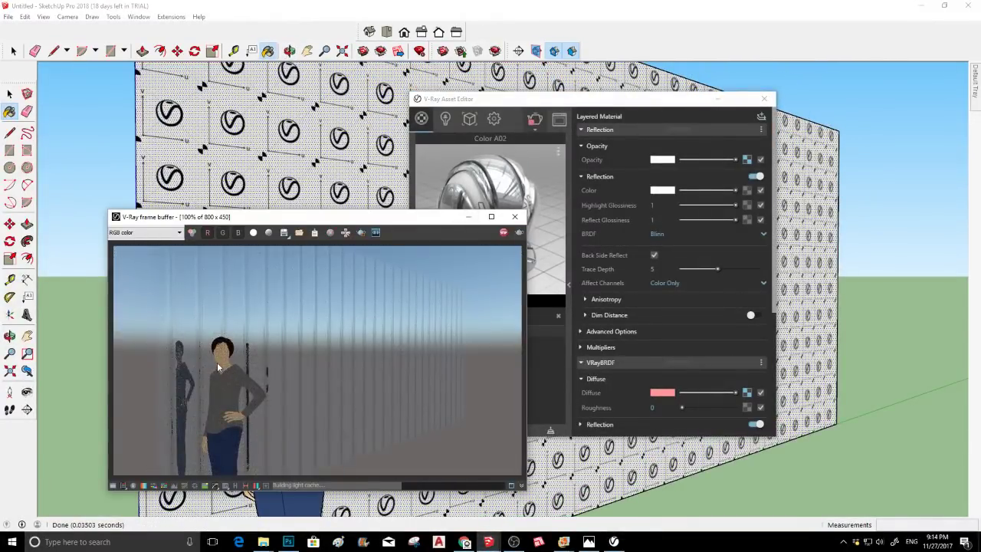
left_click(503, 234)
left_click(514, 217)
Replace the Sky texture of the environment background with a Bitmap using VizPeople_non_commercial_hdr_v1_10.hdr from the Dropbox sky folder
left_click(494, 119)
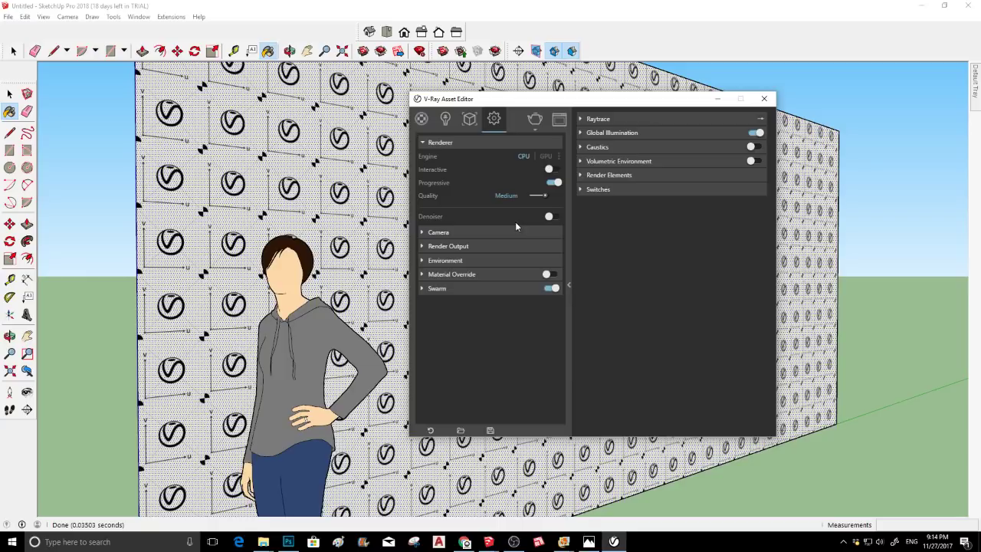
left_click(474, 260)
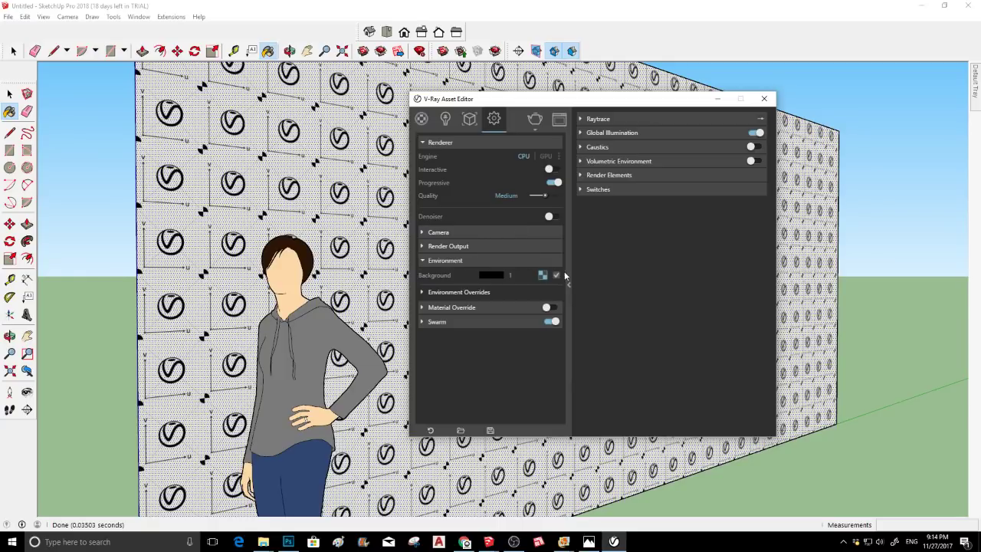
left_click(545, 273)
left_click(578, 229)
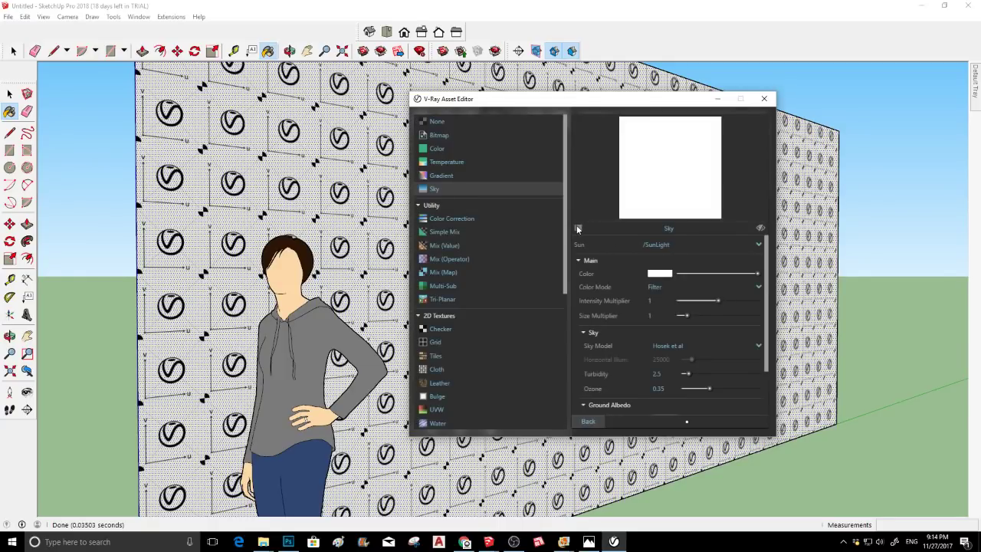
left_click(443, 138)
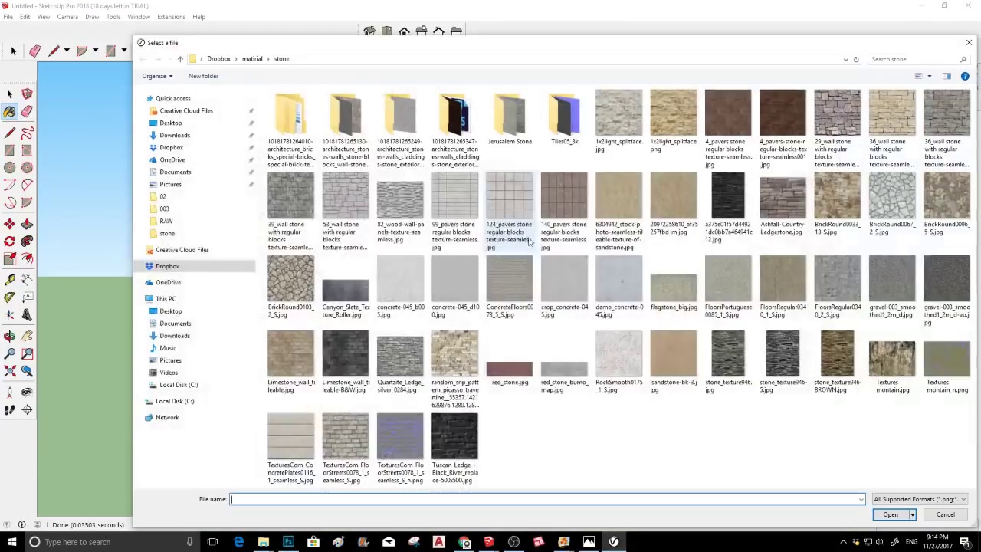
left_click(159, 268)
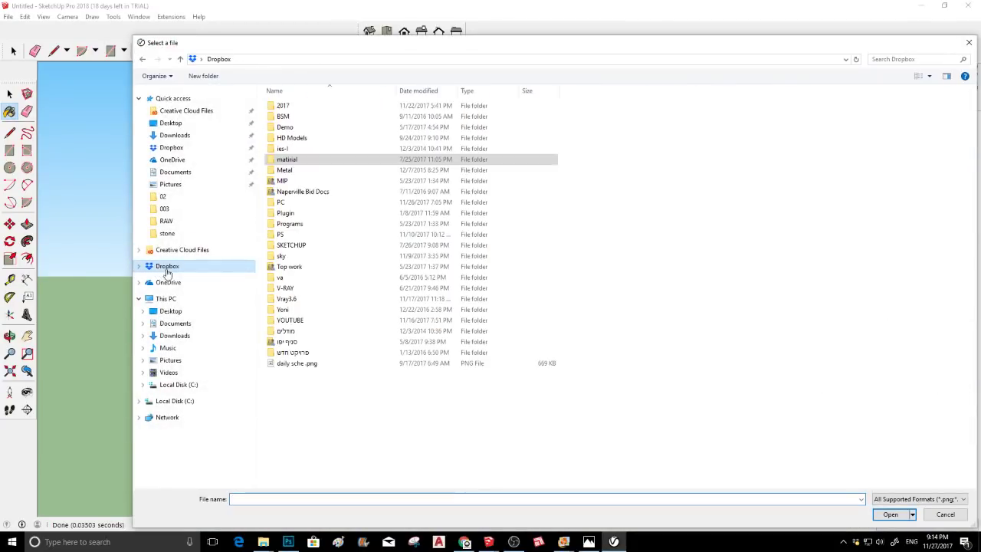
left_click(282, 257)
double_click(282, 258)
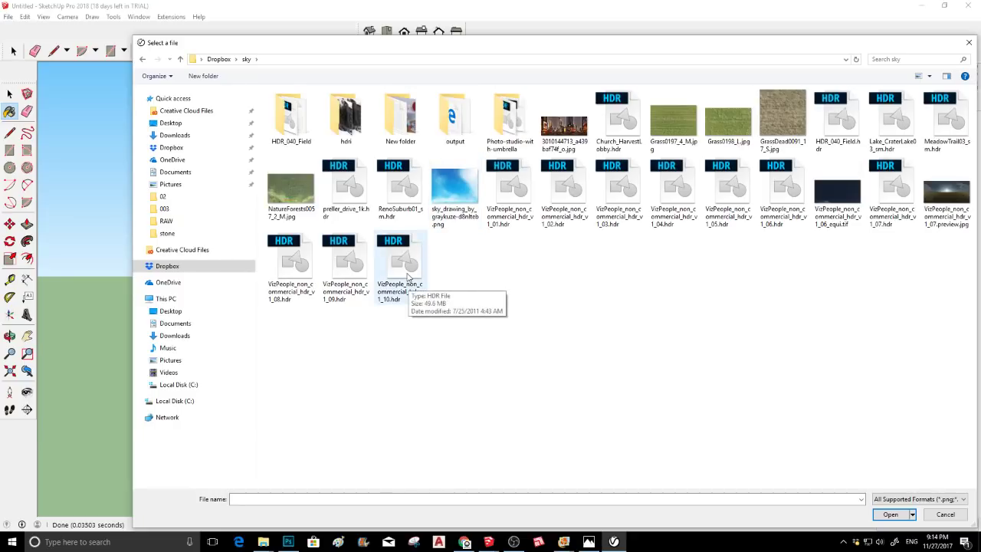
double_click(407, 258)
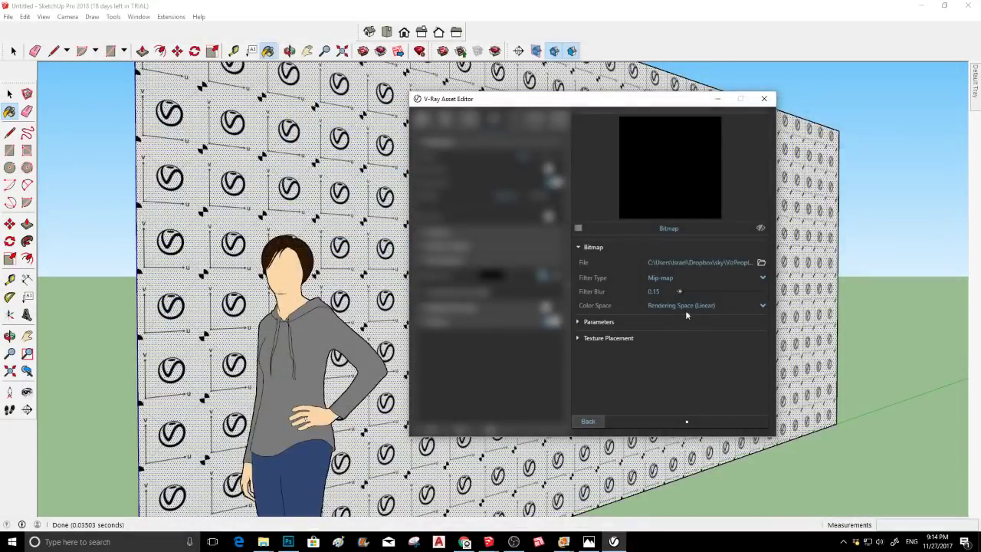
Replace the background bitmap file with the HDR image from the HDR_040_Field folder
left_click(610, 338)
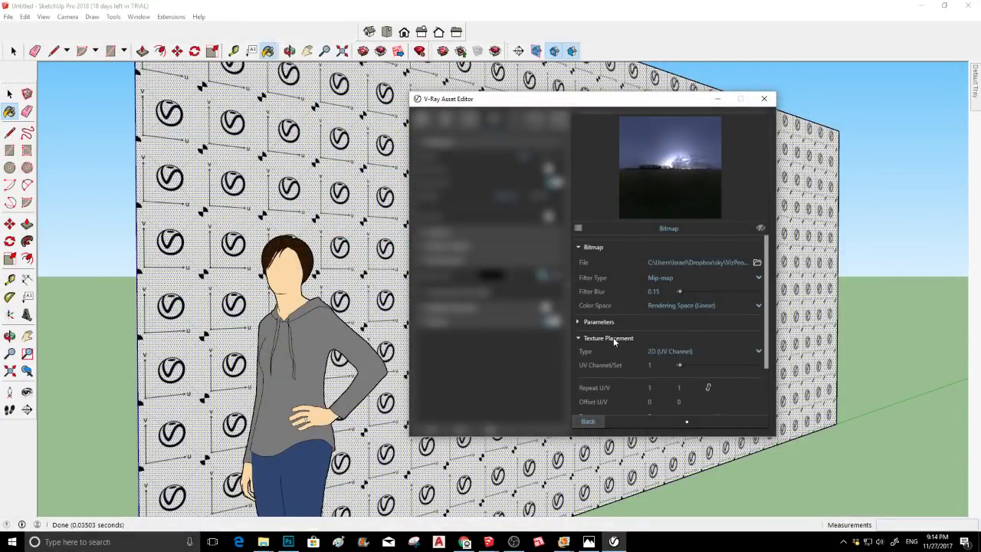
left_click(758, 262)
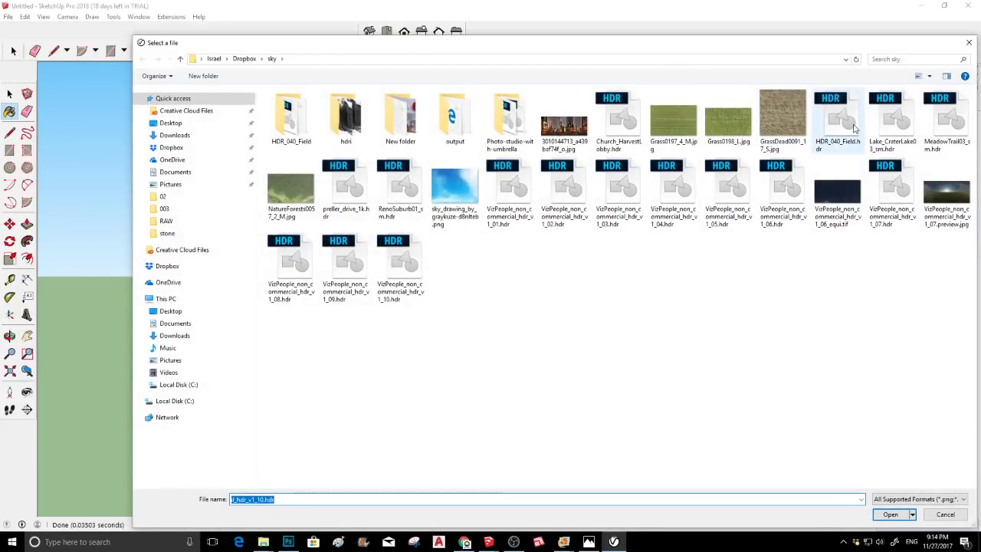
double_click(291, 121)
double_click(464, 127)
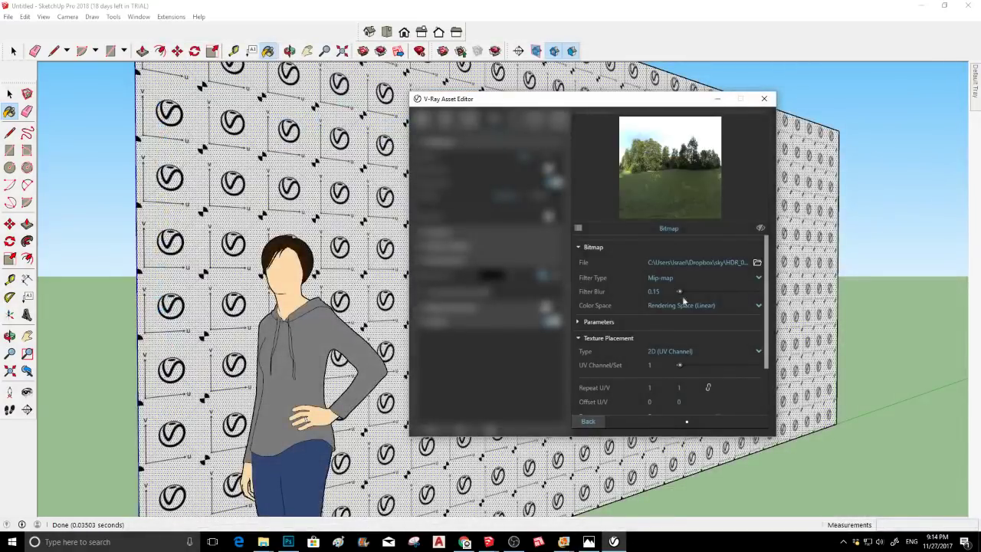
Set the environment background intensity to 5, test render the scene, and close the frame buffer
left_click(588, 420)
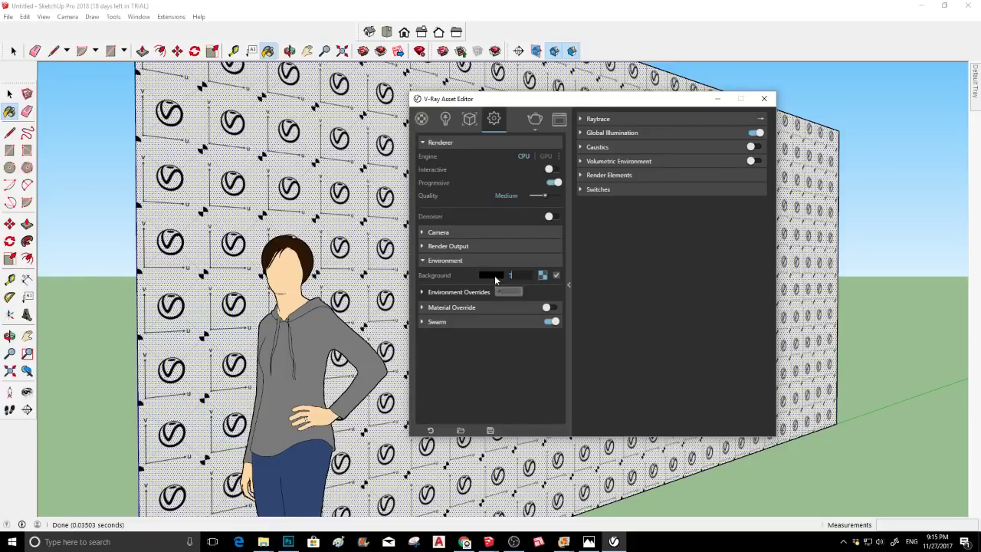
left_click(537, 120)
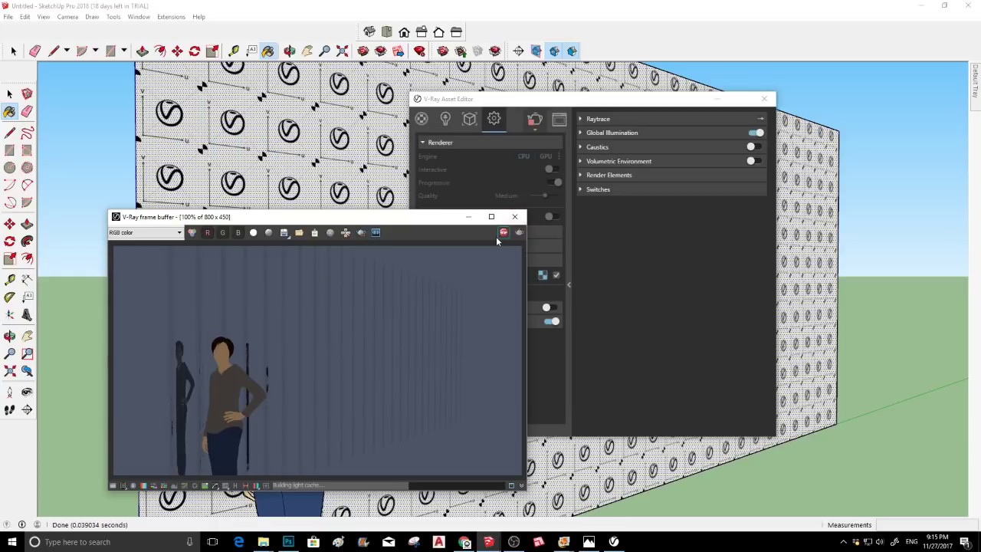
left_click(514, 216)
Set the background bitmap's Texture Placement type to Environment and return to the render settings
left_click(542, 275)
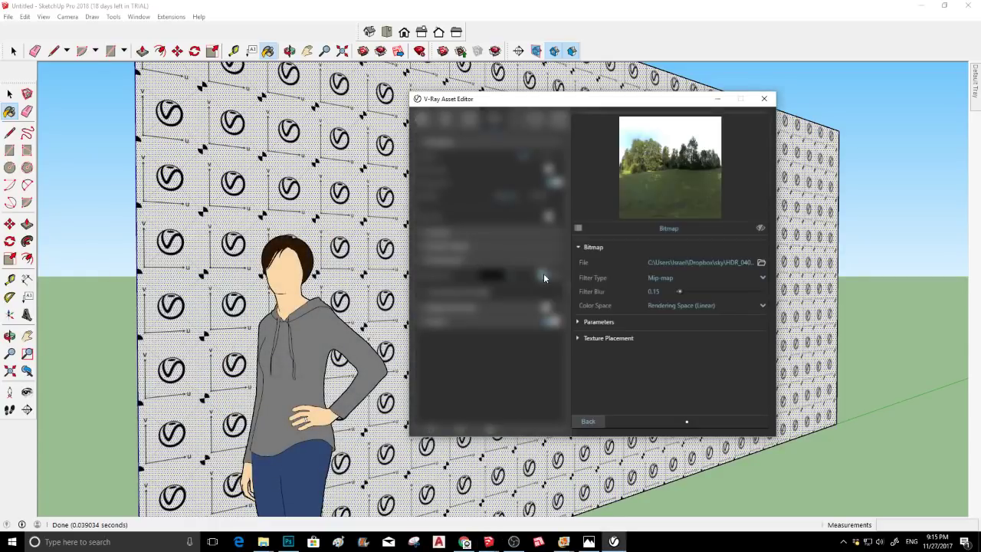
left_click(632, 339)
left_click(679, 351)
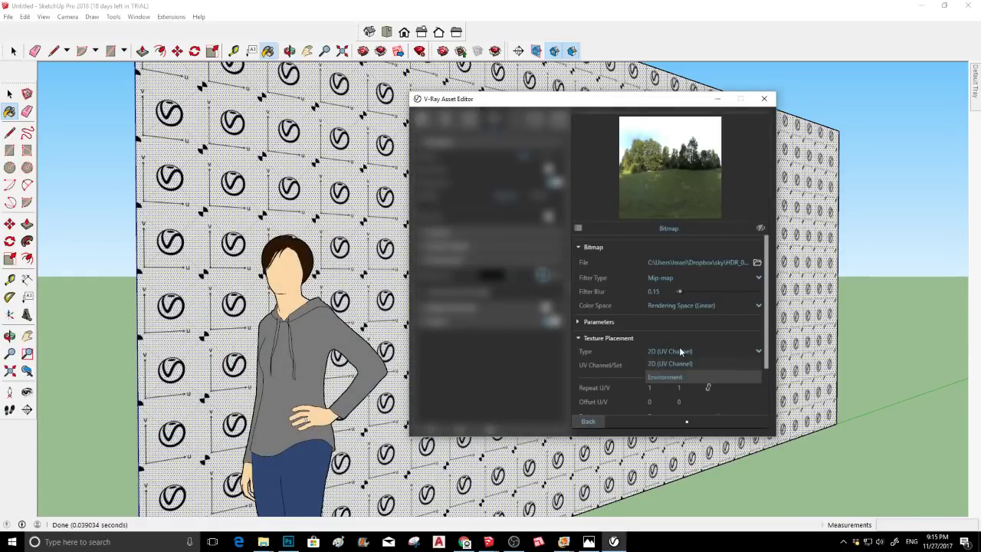
left_click(674, 374)
left_click(591, 424)
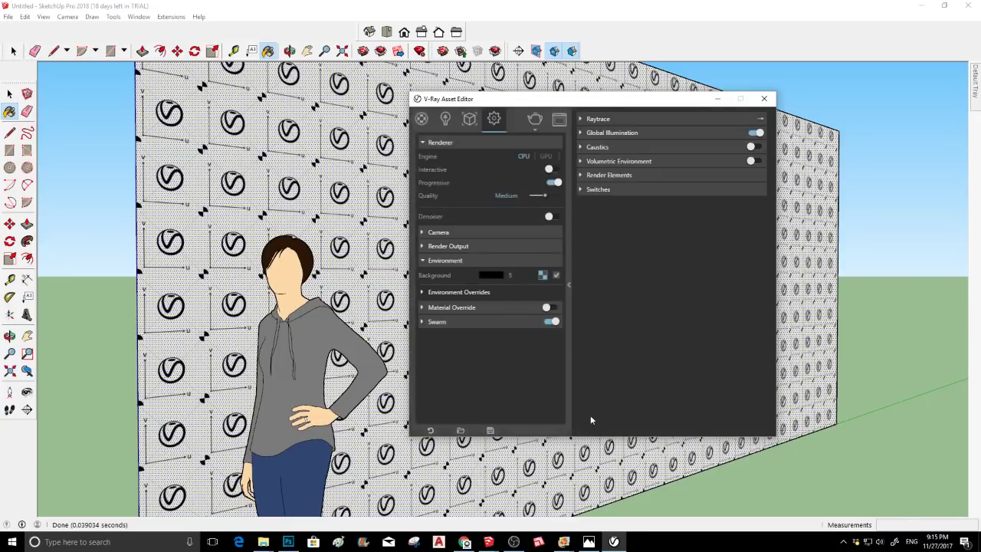
Render the wall with the HDR environment and examine its reflections in the enlarged frame buffer
left_click(533, 119)
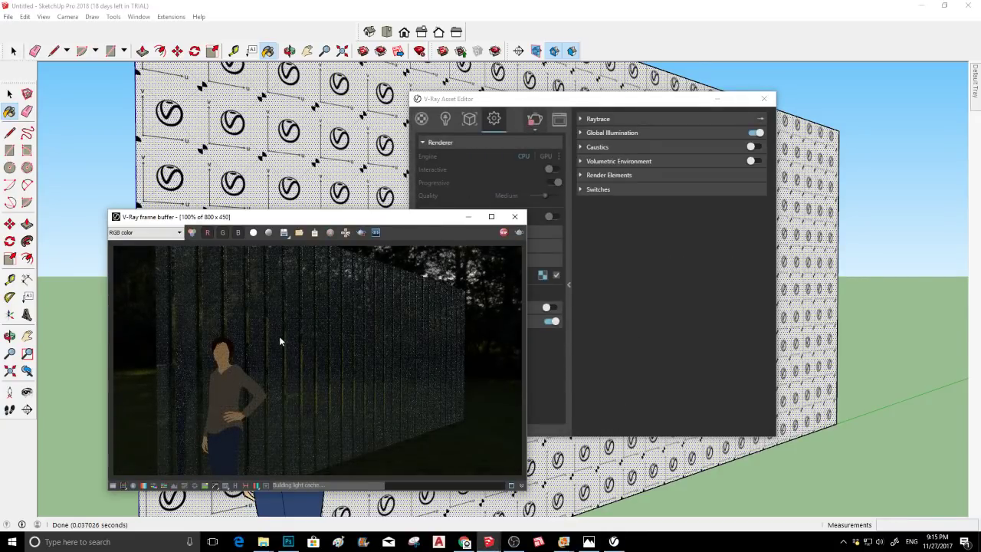
scroll(317, 330, "down", 2)
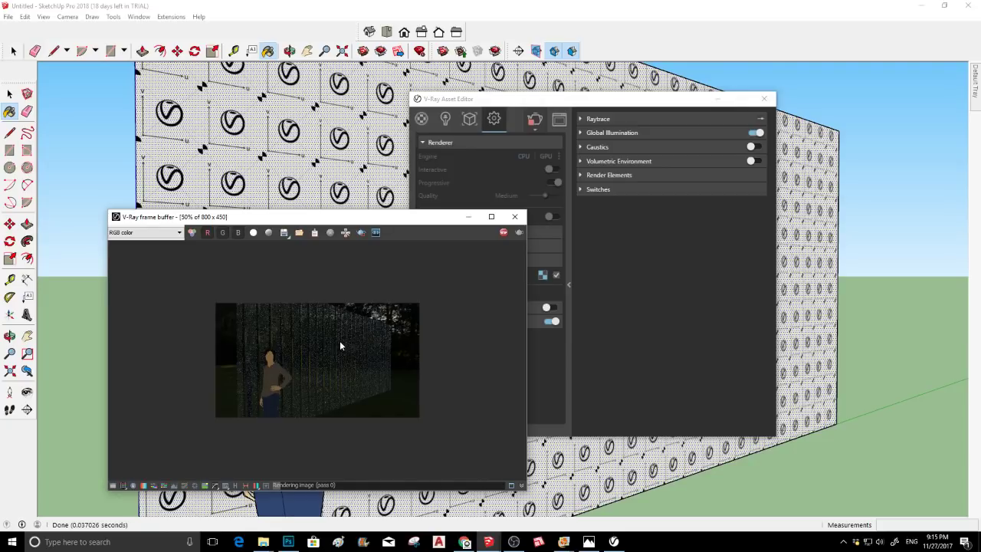
left_click(491, 217)
scroll(397, 274, "up", 2)
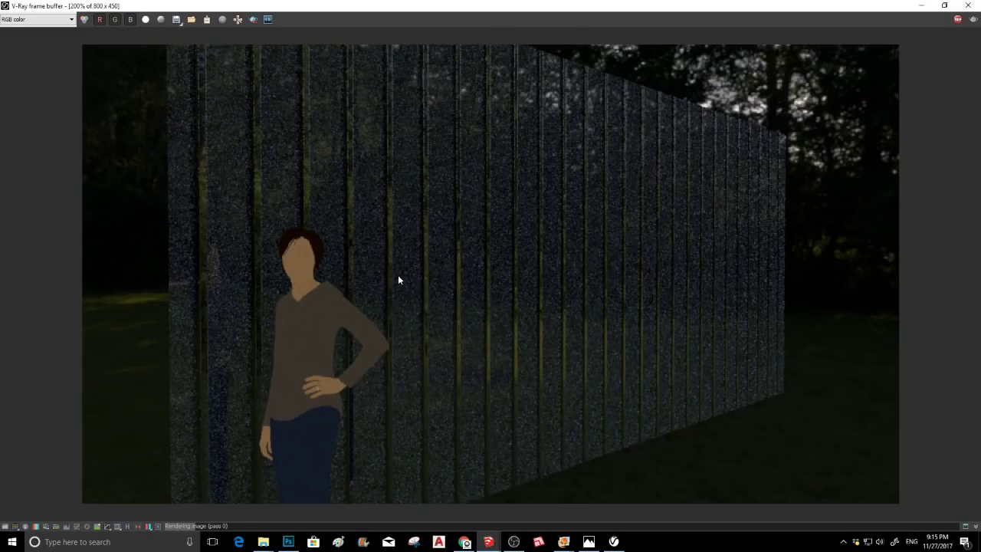
scroll(398, 274, "down", 1)
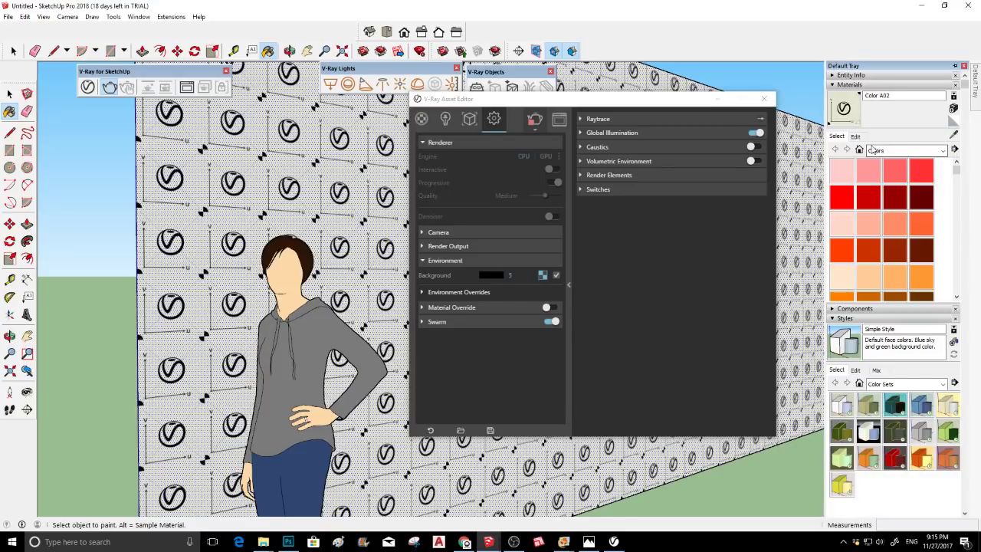
Try a texture width of 50 inches for Color A02, and settle on 20 inches
left_click(855, 135)
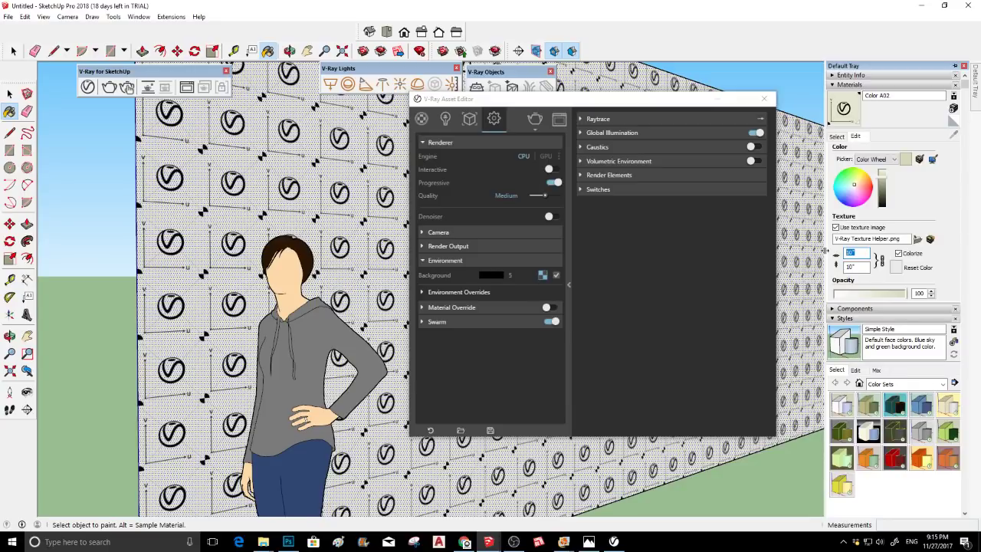
type("50")
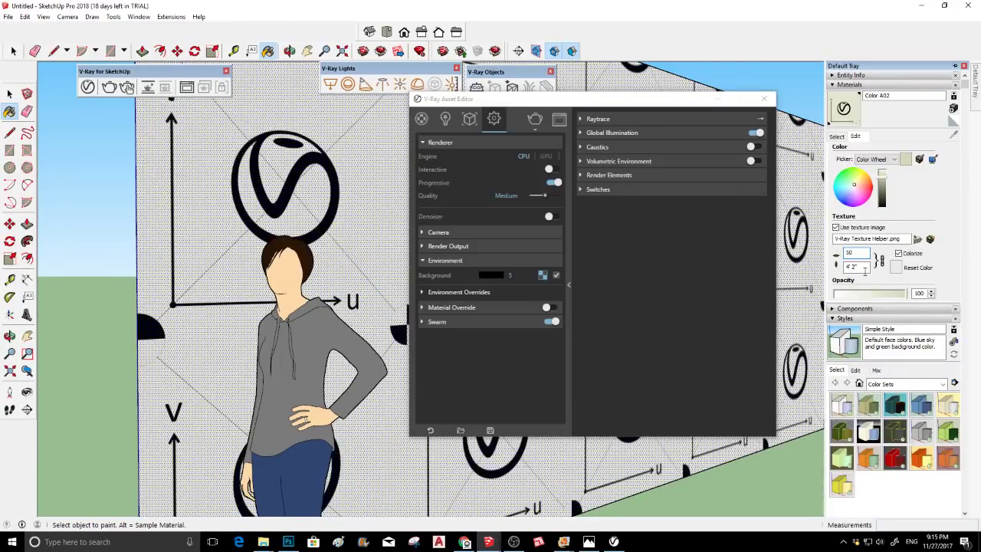
left_click_drag(860, 253, 835, 253)
type("20")
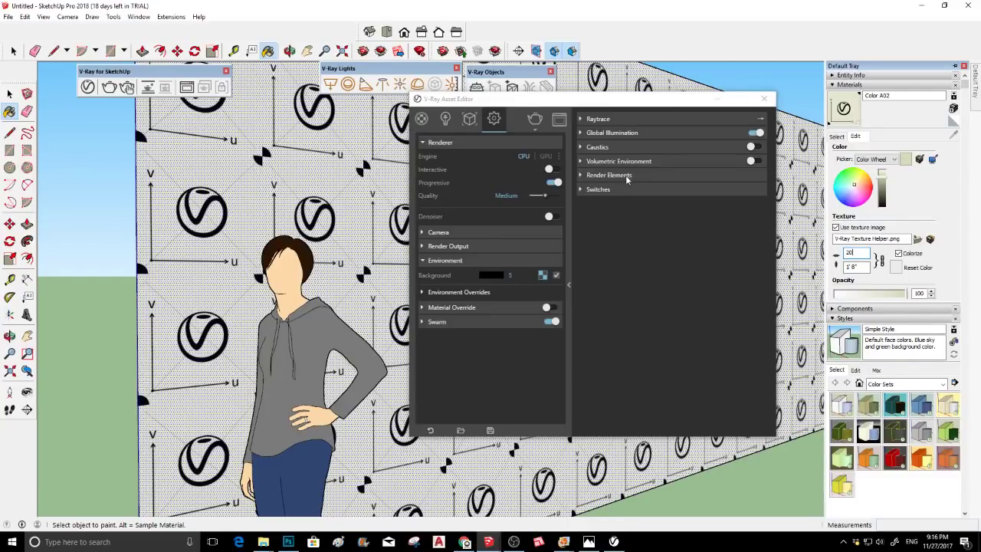
Expand the Raytrace settings, set the environment background intensity to 10, render the scene, and close the frame buffer
left_click(640, 119)
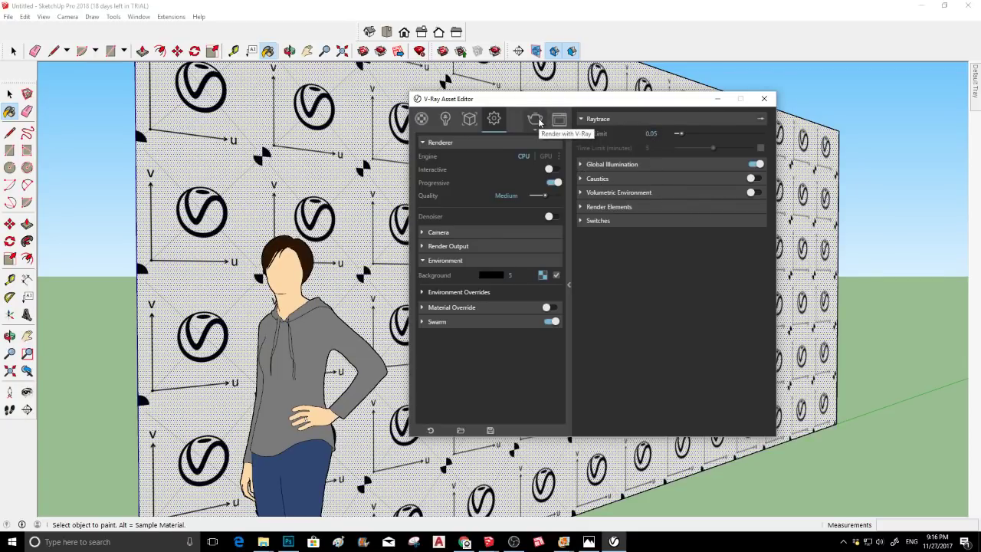
double_click(509, 276)
type("10")
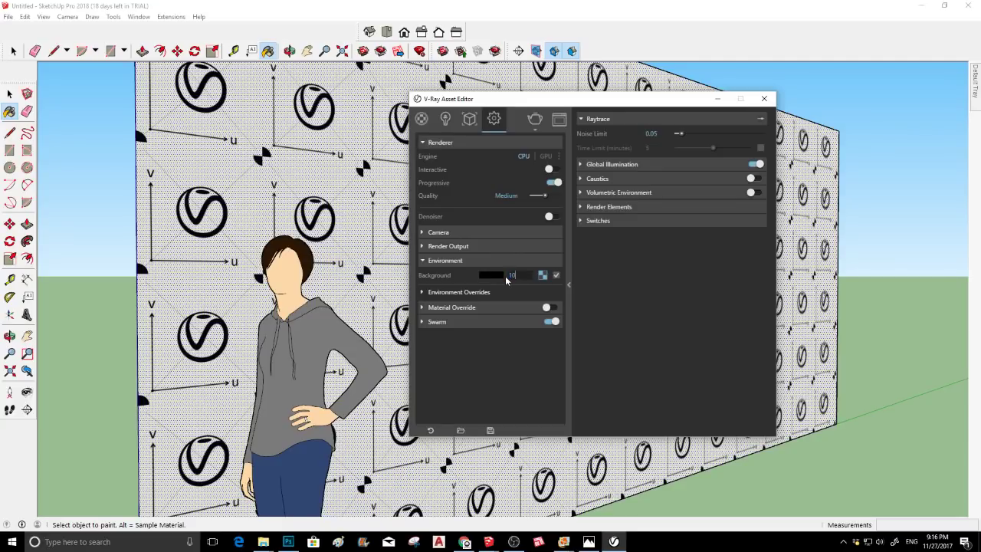
left_click(549, 121)
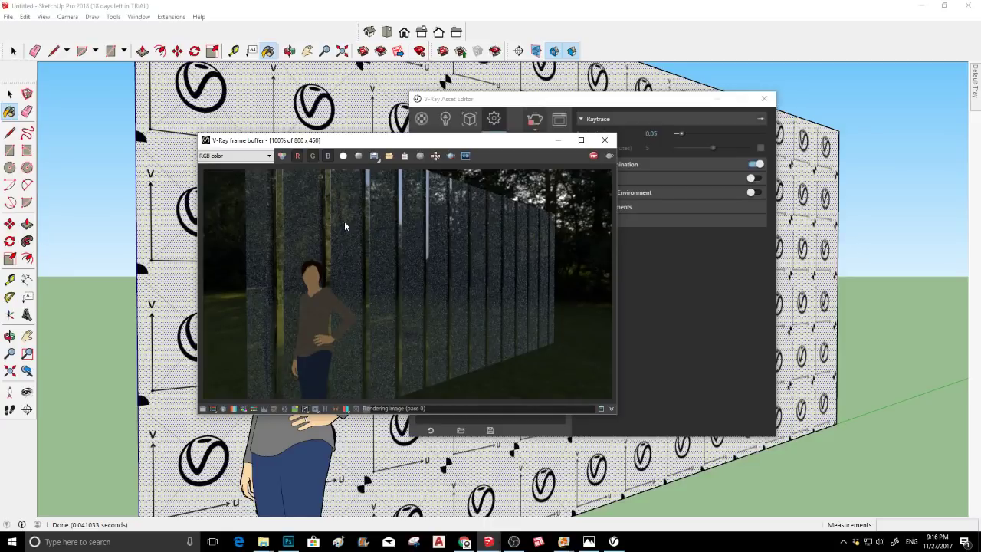
left_click(604, 139)
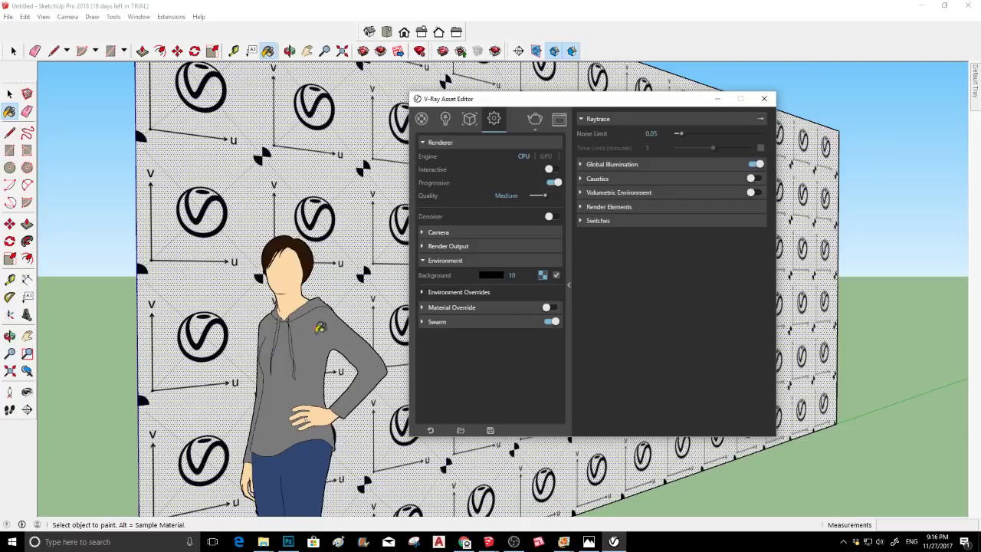
Select the wall and delete it from the model
key("space")
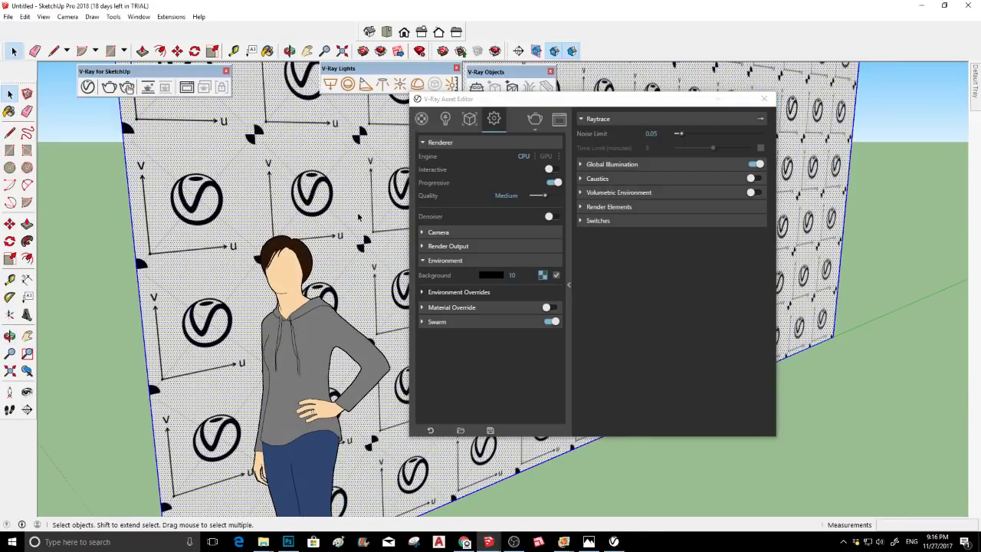
scroll(358, 218, "down", 6)
Draw a large rectangle on the ground plane starting from the origin and extending along the red and green axes
left_click(10, 152)
left_click(232, 354)
key("o")
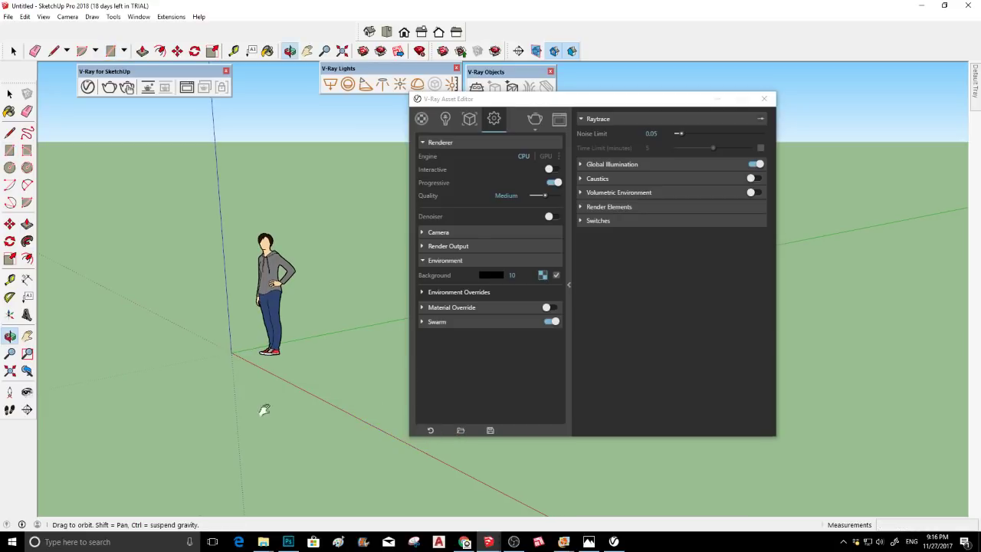
middle_click_drag(281, 400, 354, 386)
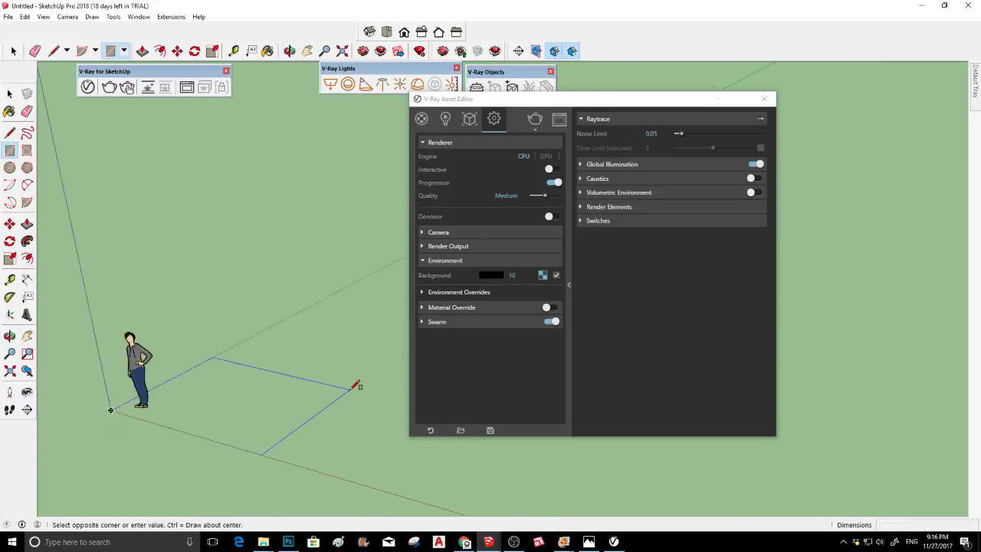
left_click(399, 371)
key("space")
Reverse the face of the new ground rectangle
scroll(272, 402, "up", 2)
left_click(272, 403)
right_click(272, 403)
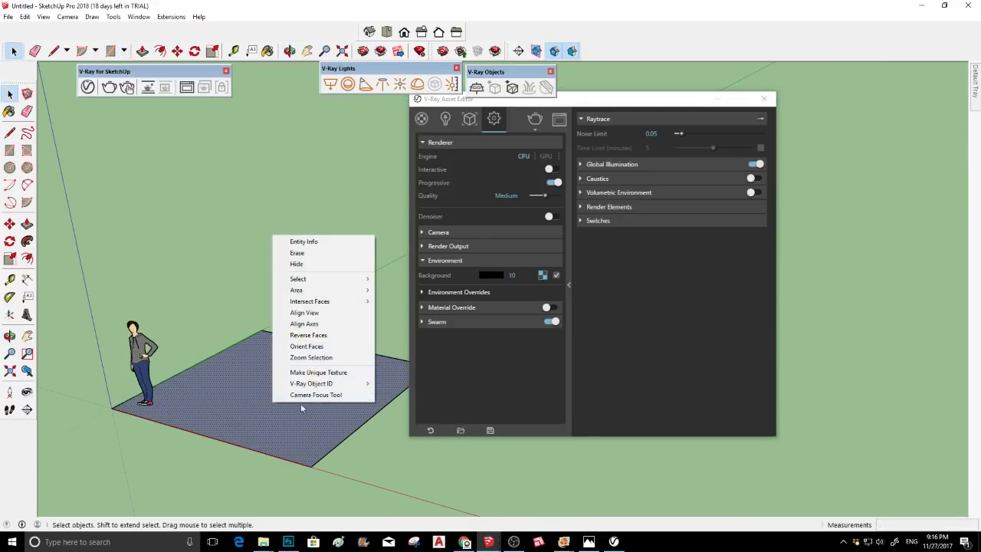
left_click(310, 335)
middle_click_drag(309, 337, 328, 370)
key("space")
Paint the ground rectangle with the pink Color A02 swatch from the materials library
mouse_move(974, 86)
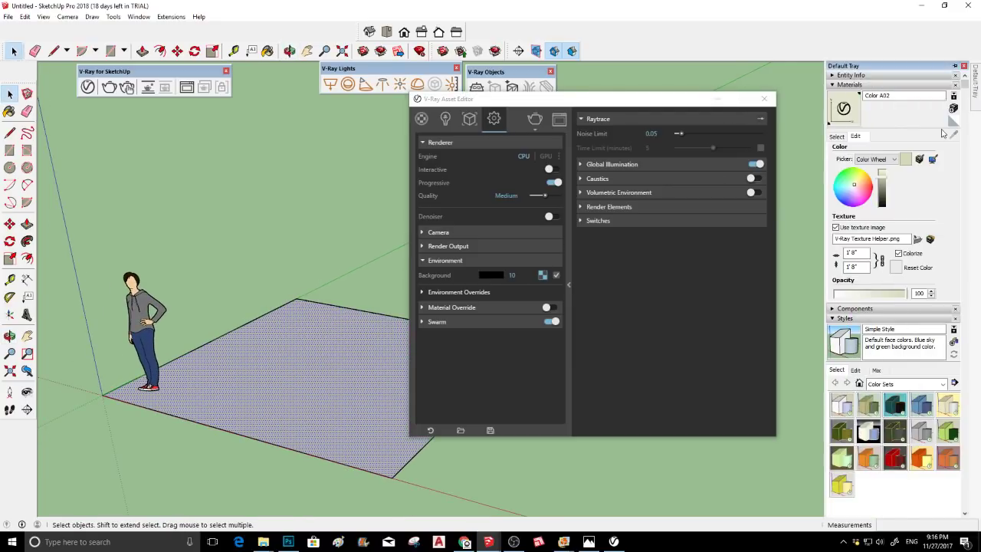
left_click(837, 135)
left_click(861, 184)
left_click(400, 353)
middle_click_drag(277, 386, 339, 349)
scroll(266, 332, "up", 1)
scroll(210, 321, "up", 2)
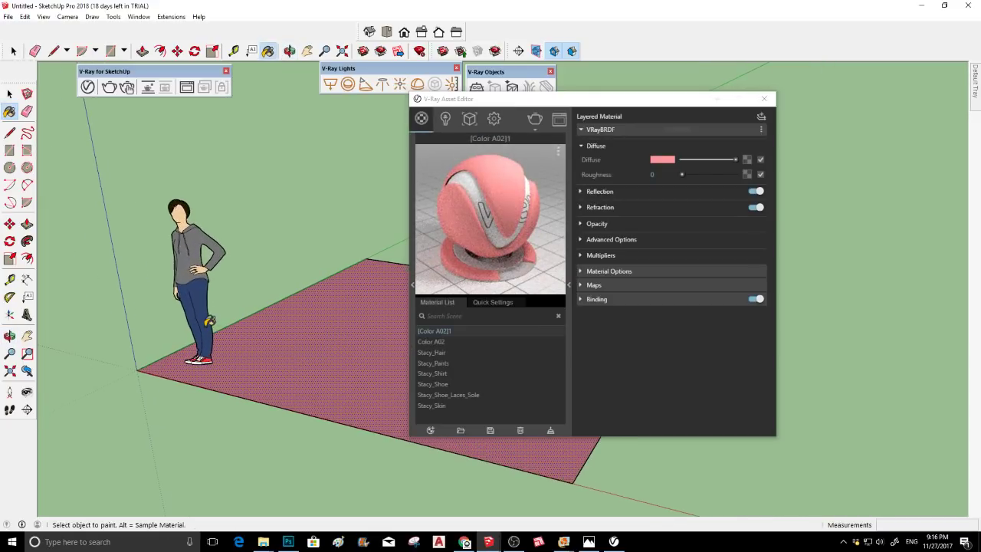
scroll(208, 322, "up", 1)
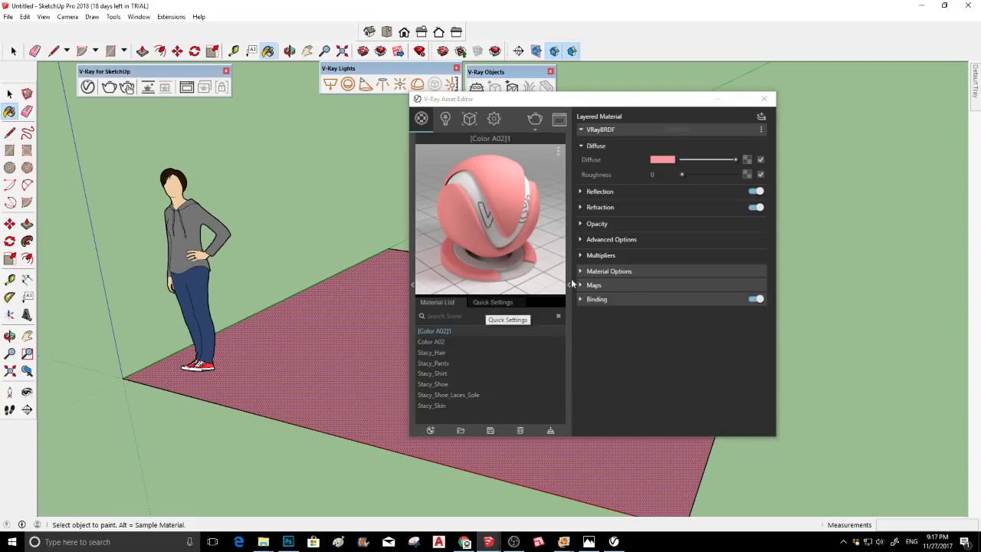
Assign a Gradient texture to the pink material's diffuse colour and set the gradient type to Circular
left_click(746, 159)
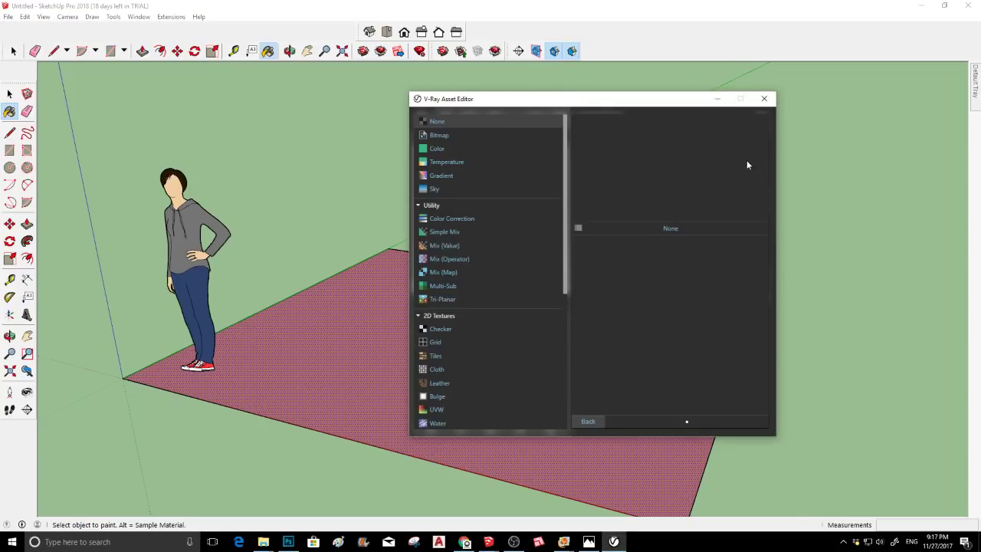
left_click(443, 175)
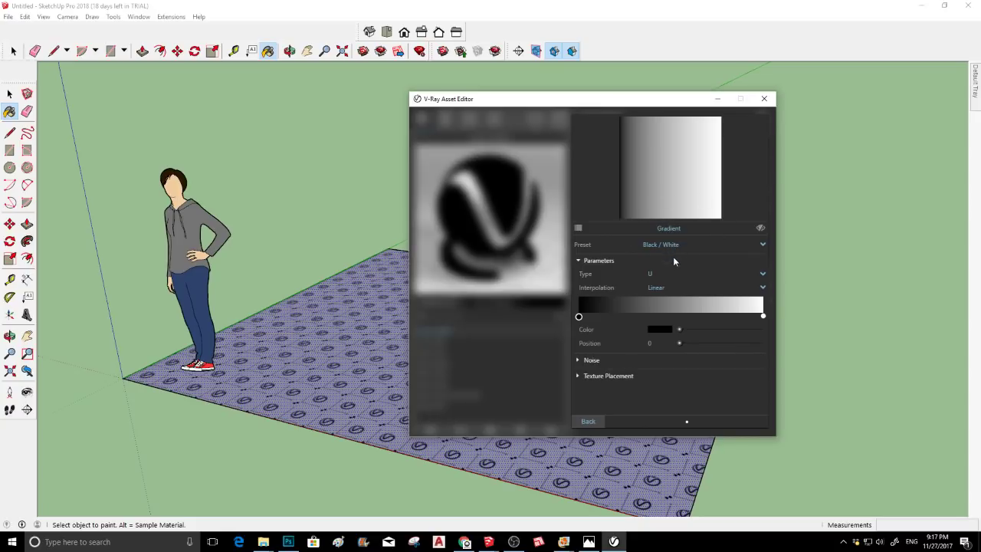
left_click(691, 274)
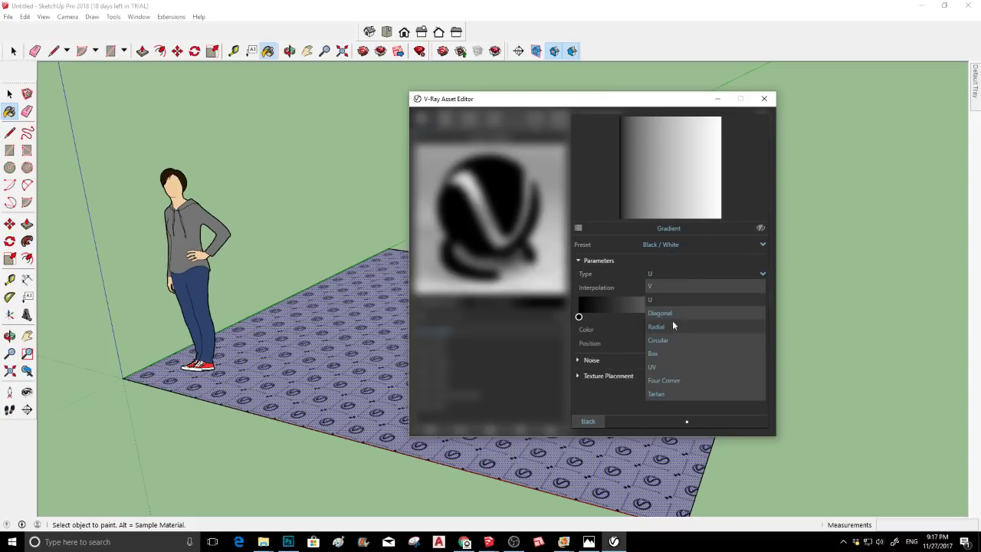
left_click(677, 340)
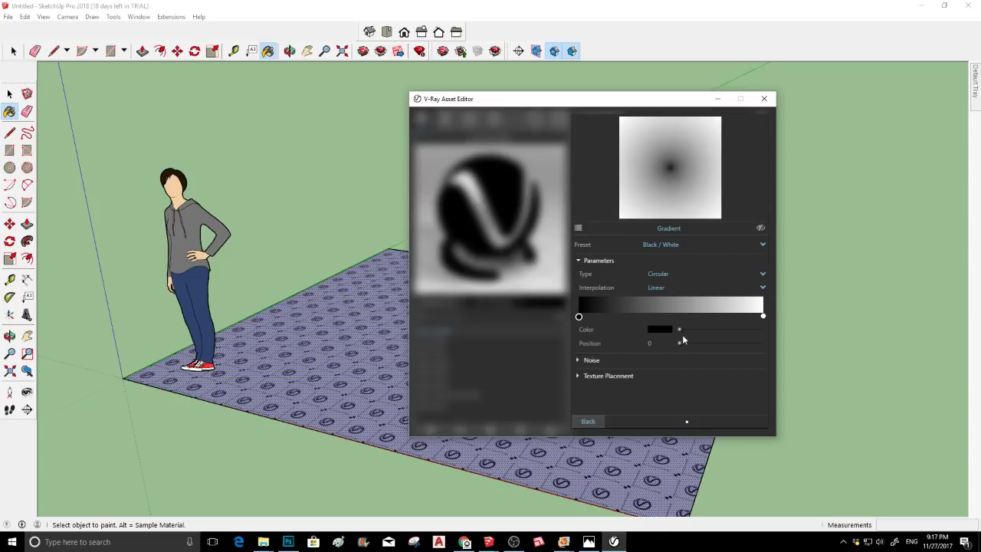
Add a black gradient stop at position 0.07 and a white stop at 0.21 to form a small central dot
left_click(592, 316)
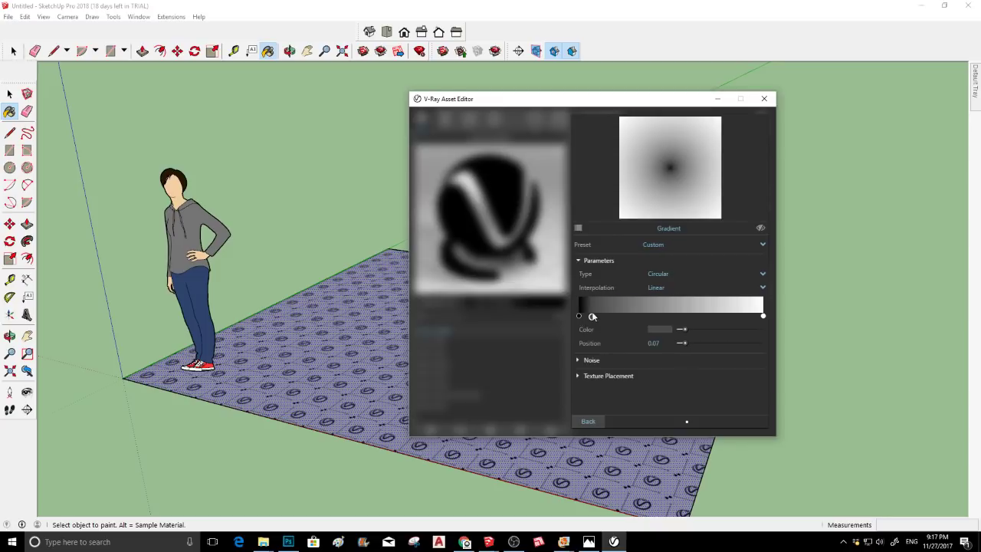
left_click(678, 330)
left_click_drag(592, 316, 617, 314)
left_click_drag(678, 329, 757, 335)
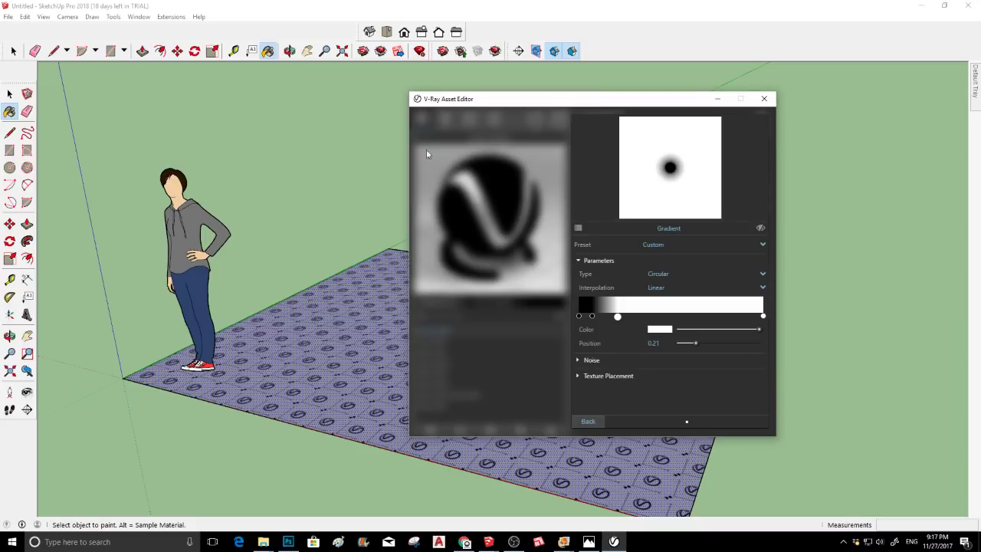
Render a closer view of the floor, examine the dot pattern in the enlarged frame buffer, and stop and close it
scroll(335, 320, "up", 4)
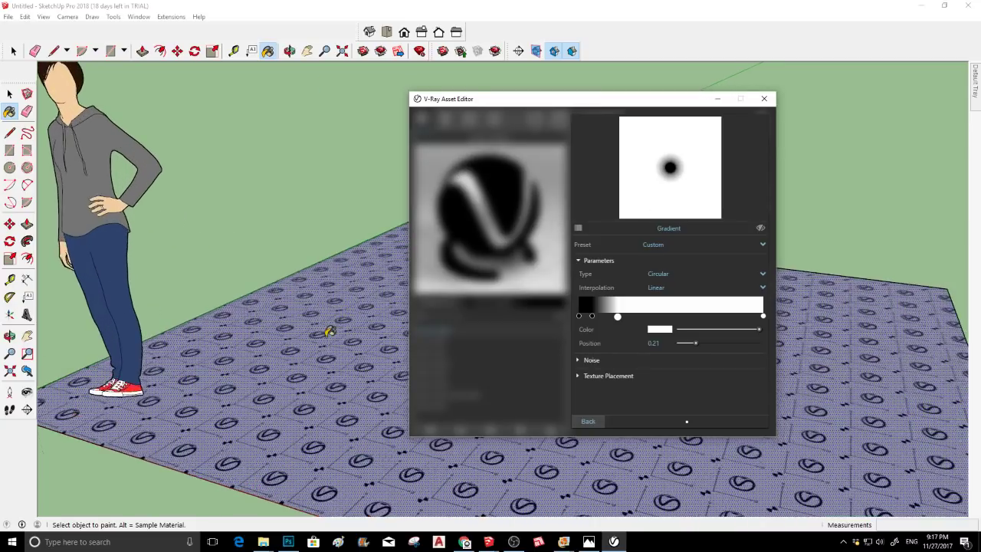
left_click(977, 93)
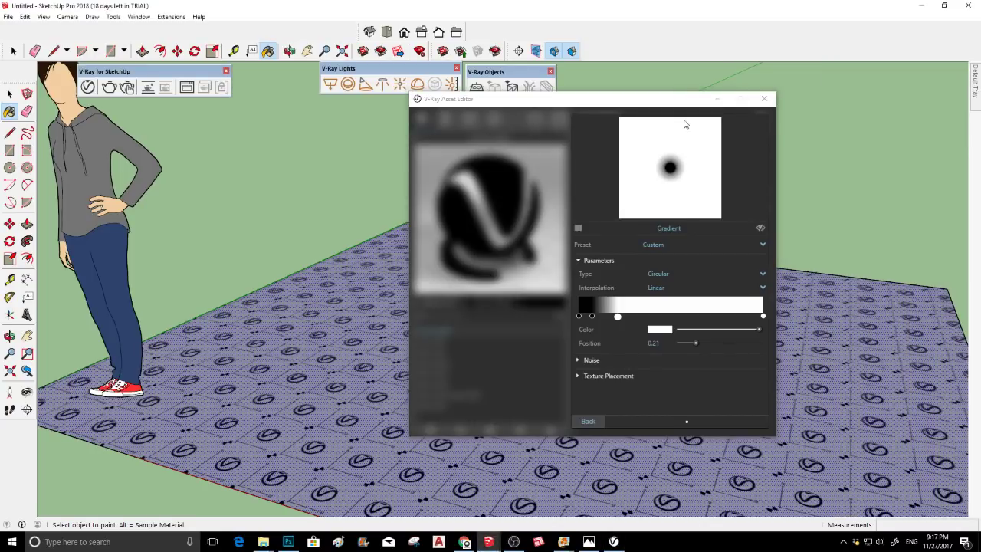
left_click(109, 87)
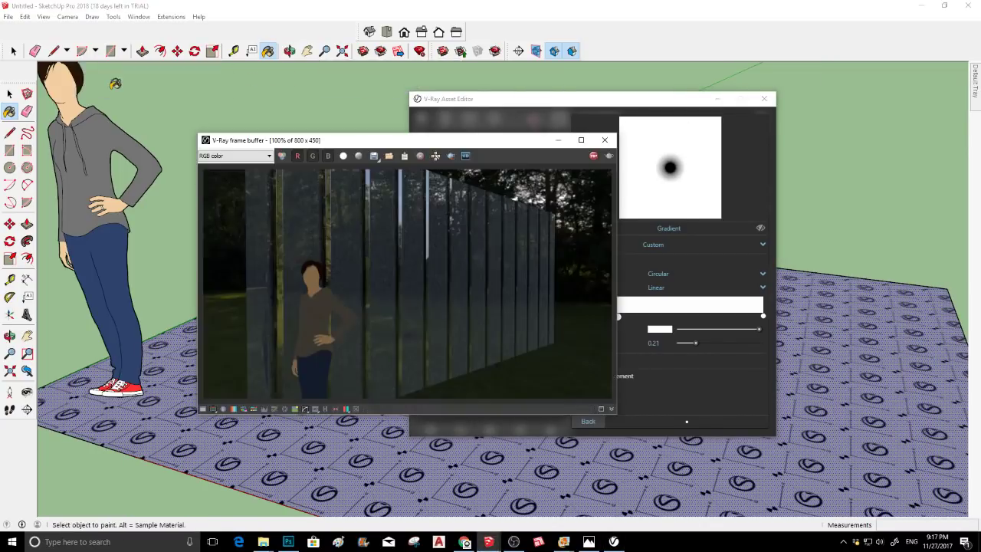
scroll(364, 363, "up", 3)
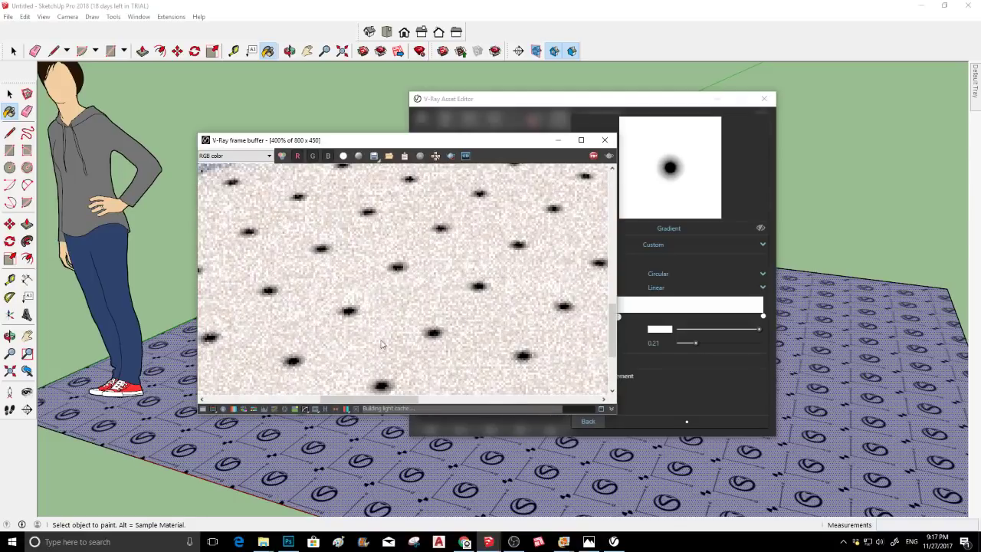
scroll(383, 341, "down", 1)
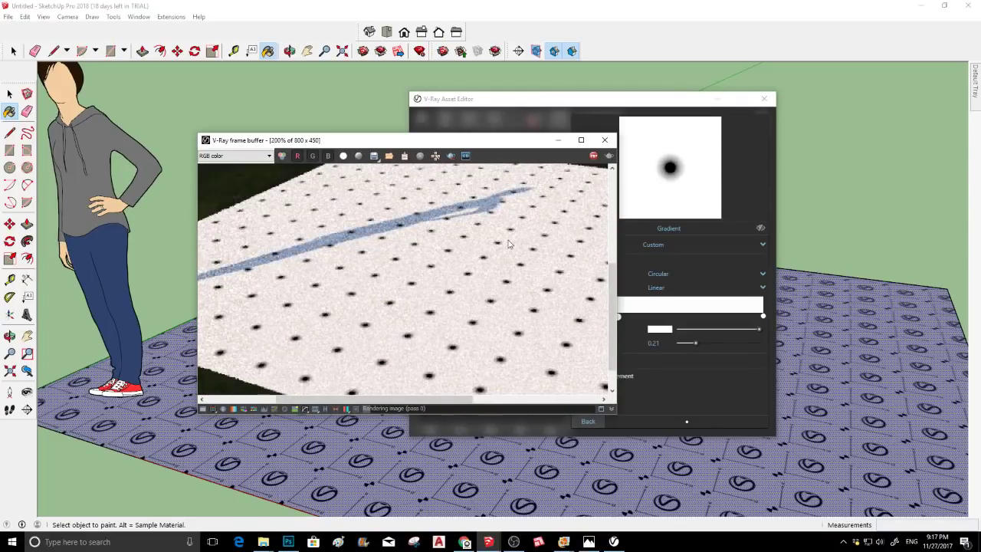
left_click(595, 157)
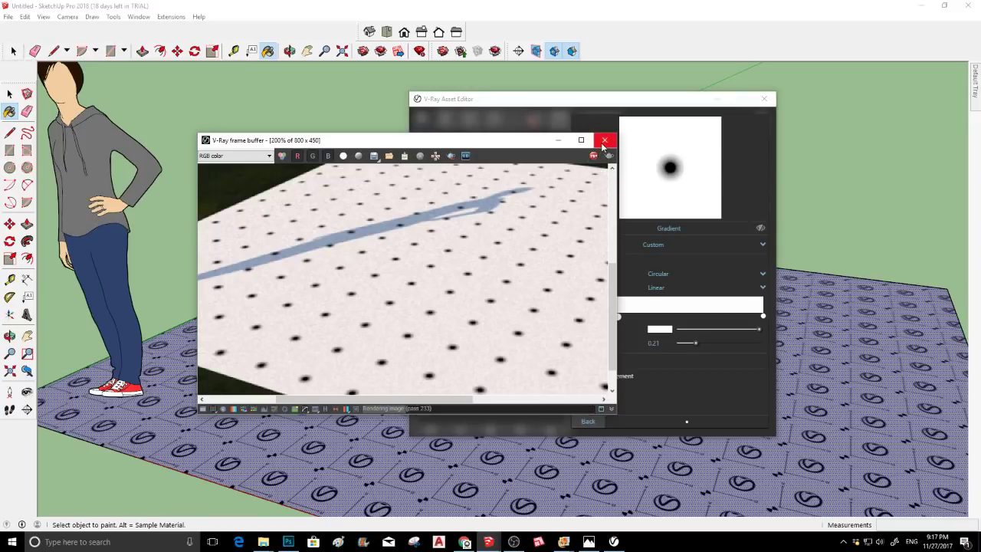
left_click(603, 141)
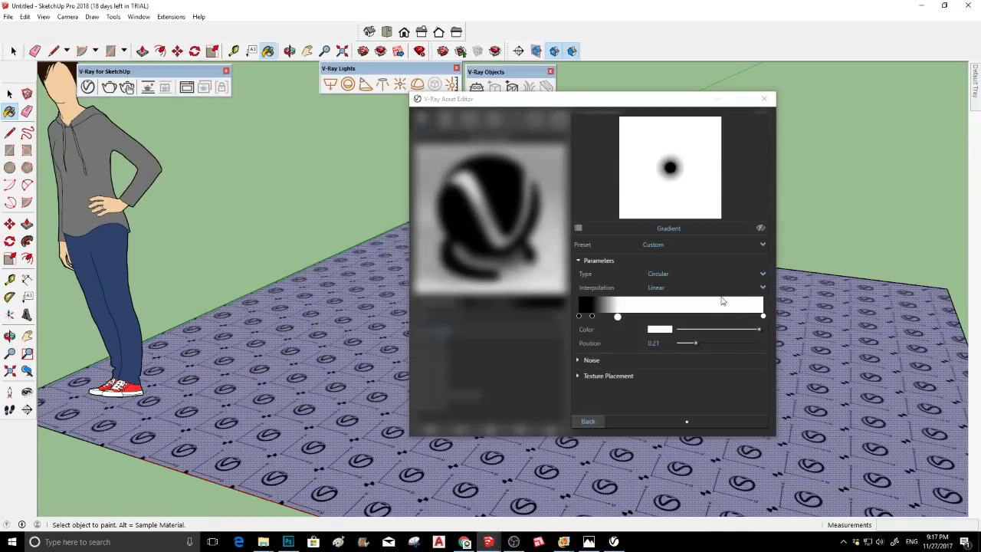
Copy the gradient from the material's diffuse slot, enable Bump/Normal Mapping, and paste it as a copy into the bump map slot
left_click(587, 421)
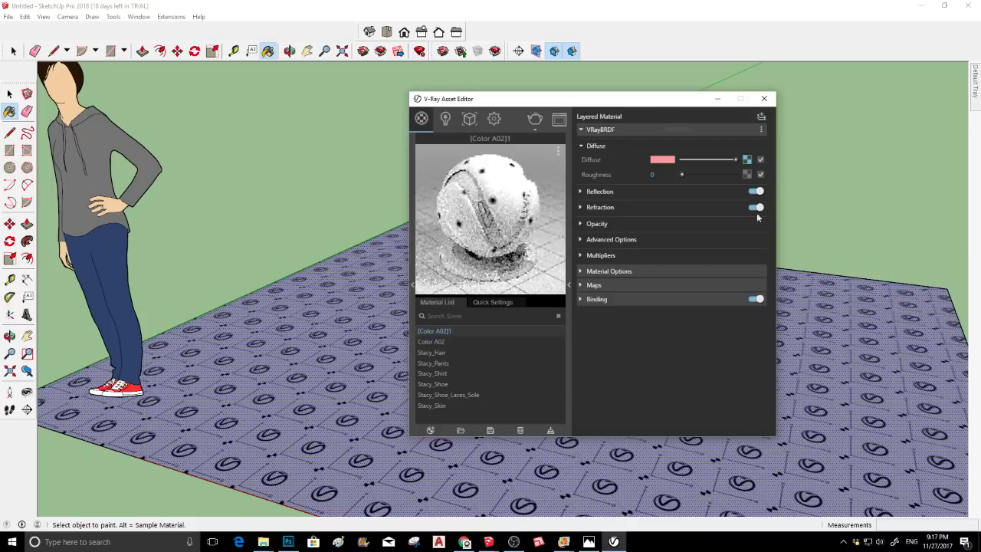
right_click(748, 160)
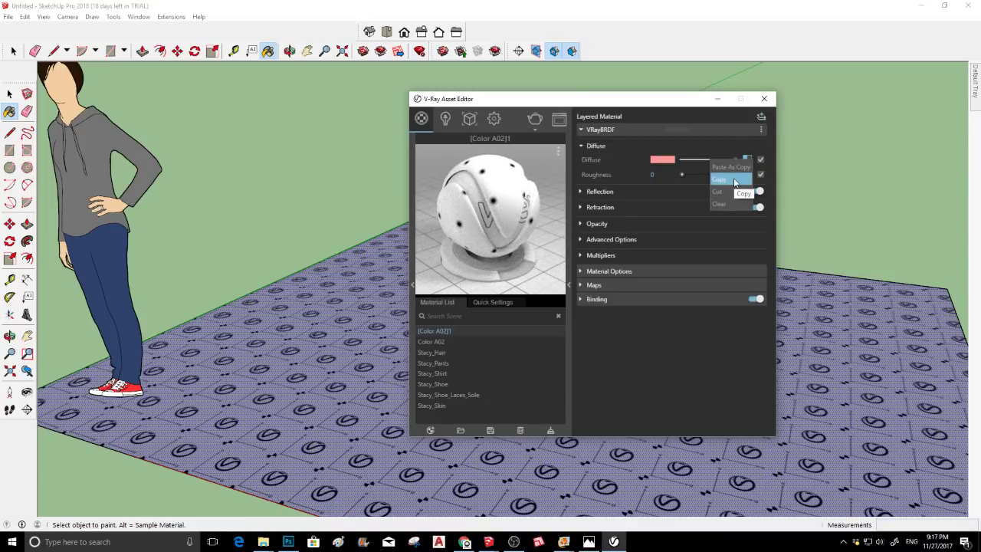
left_click(732, 180)
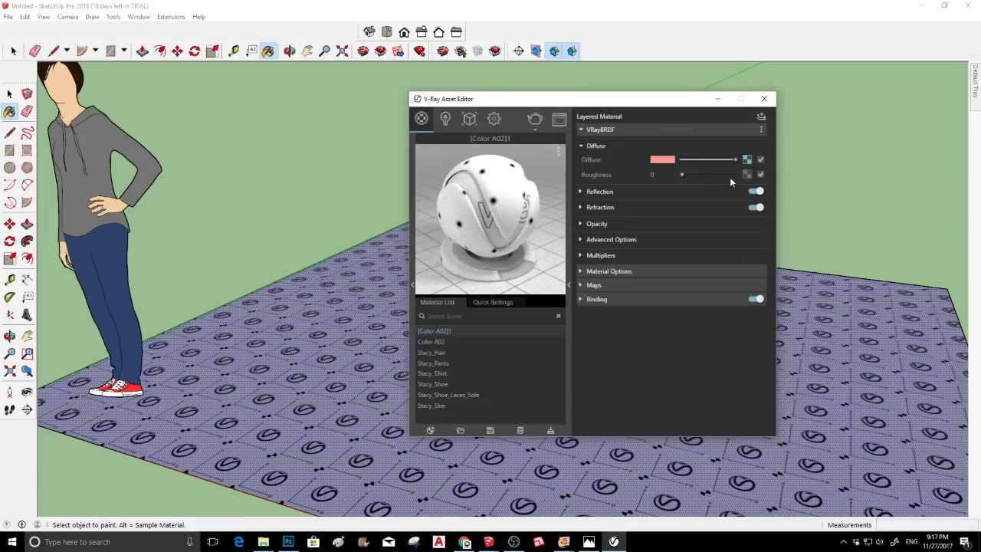
left_click(647, 272)
left_click(654, 272)
left_click(640, 284)
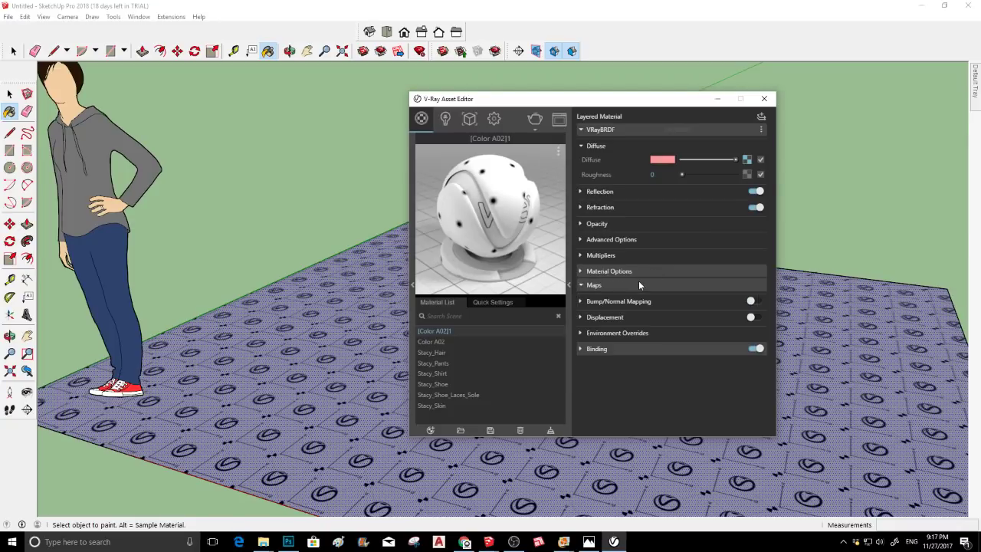
left_click(751, 302)
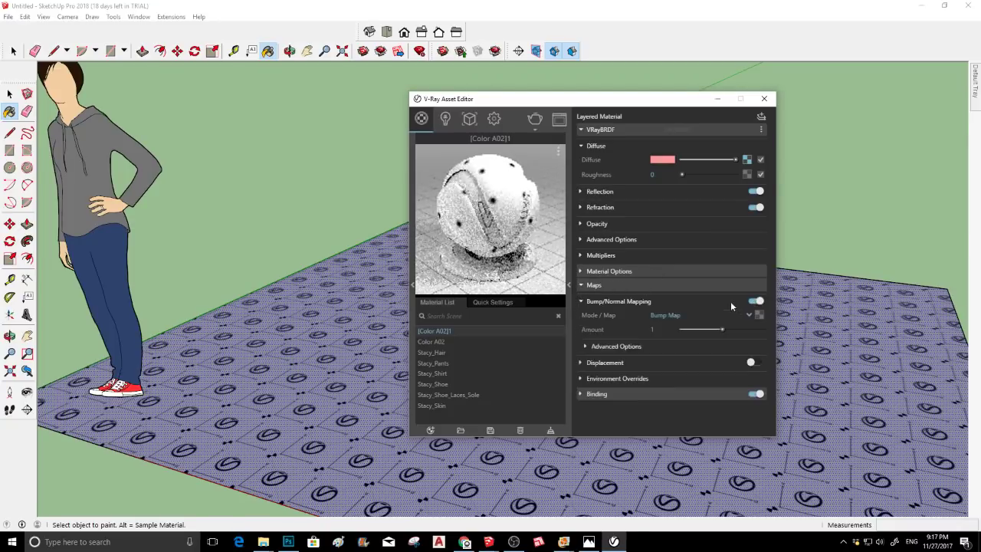
right_click(761, 314)
left_click(759, 321)
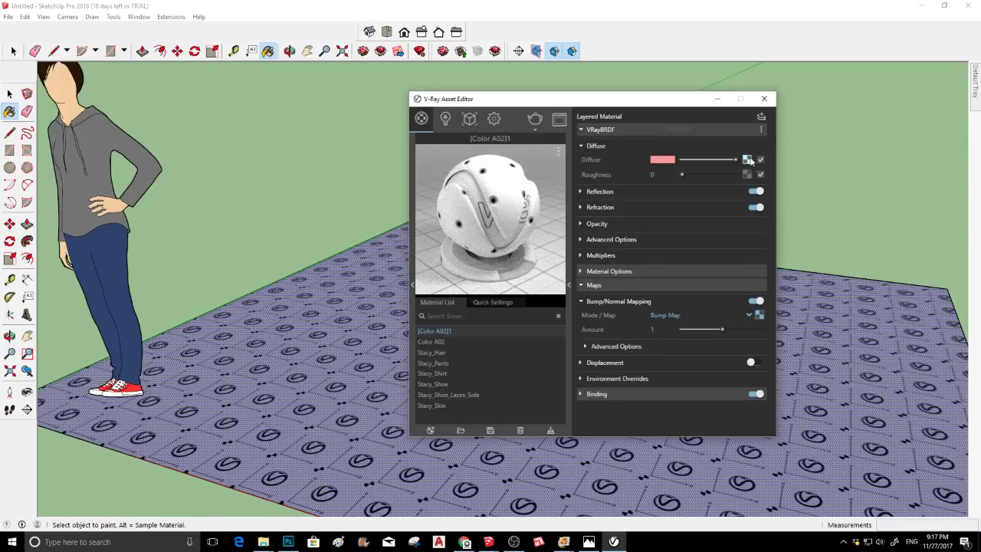
Add a Diffuse layer above the VRayBRDF layer, and render the floor to examine the bump texture up close
left_click(761, 117)
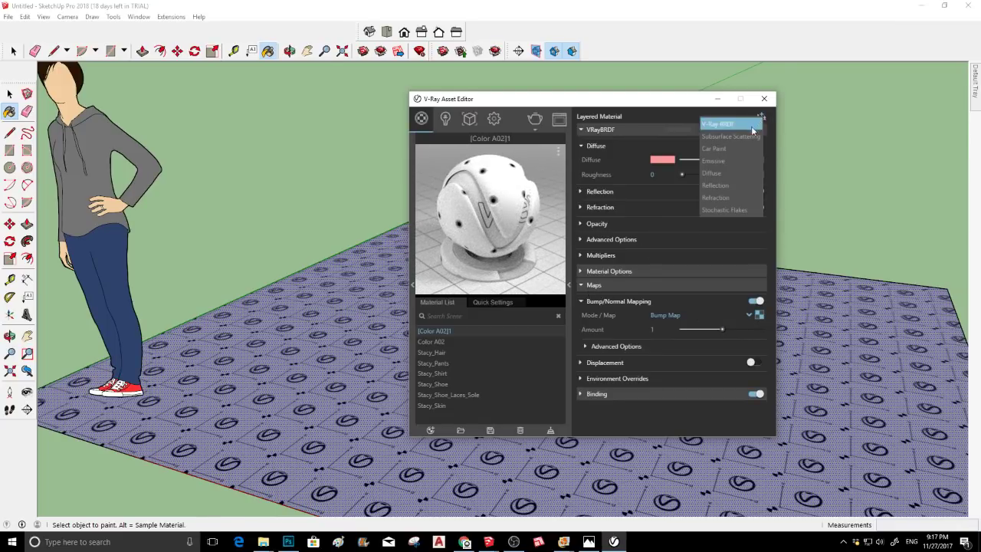
left_click(735, 170)
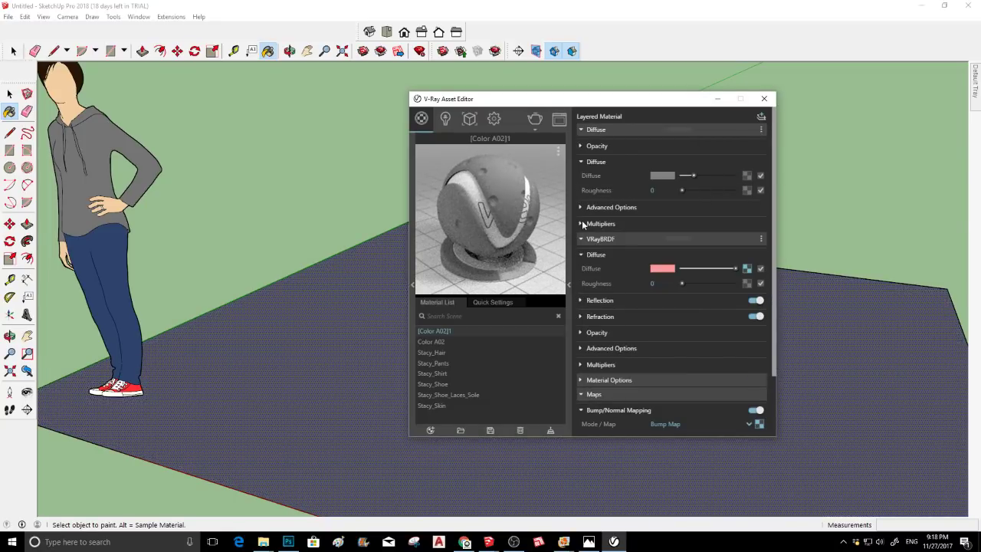
left_click(535, 118)
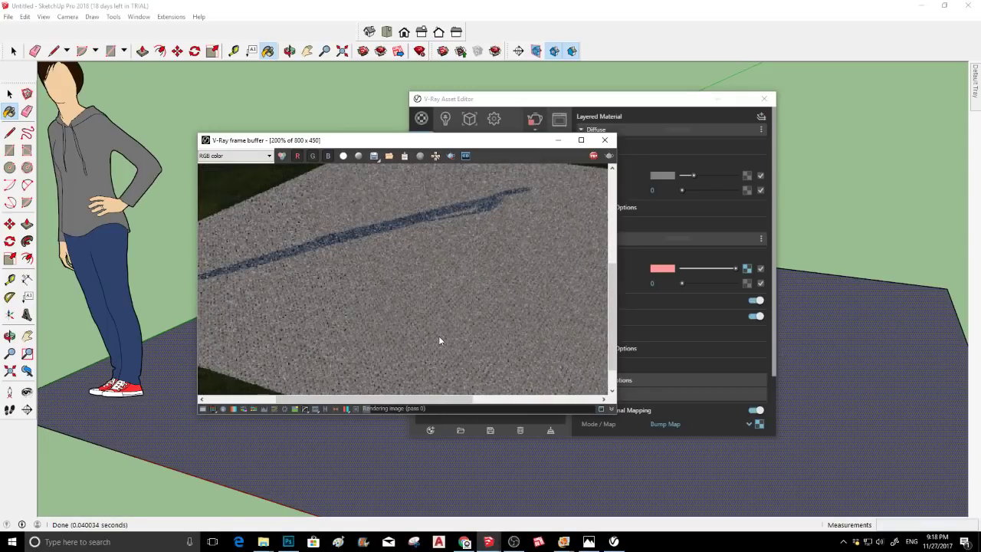
middle_click_drag(439, 340, 400, 360)
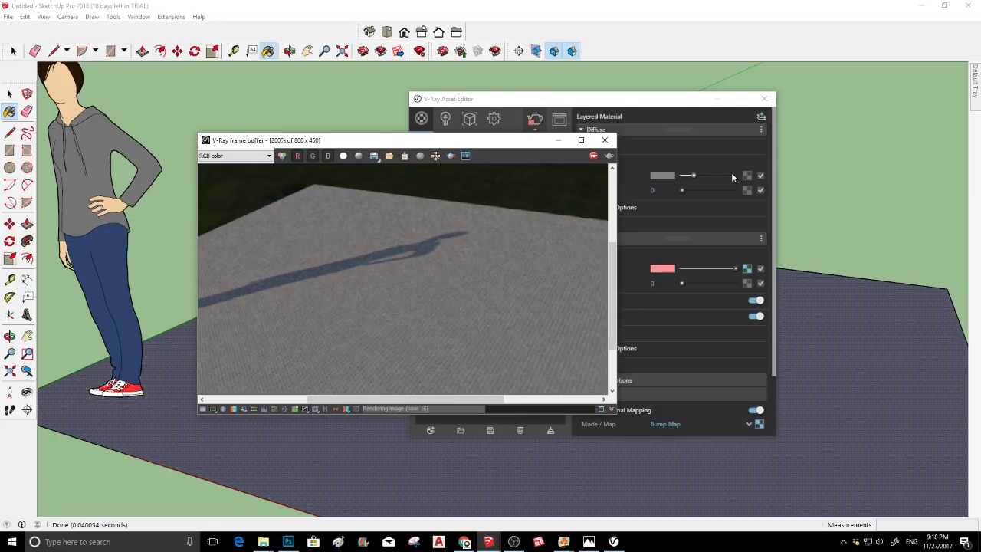
scroll(387, 351, "up", 2)
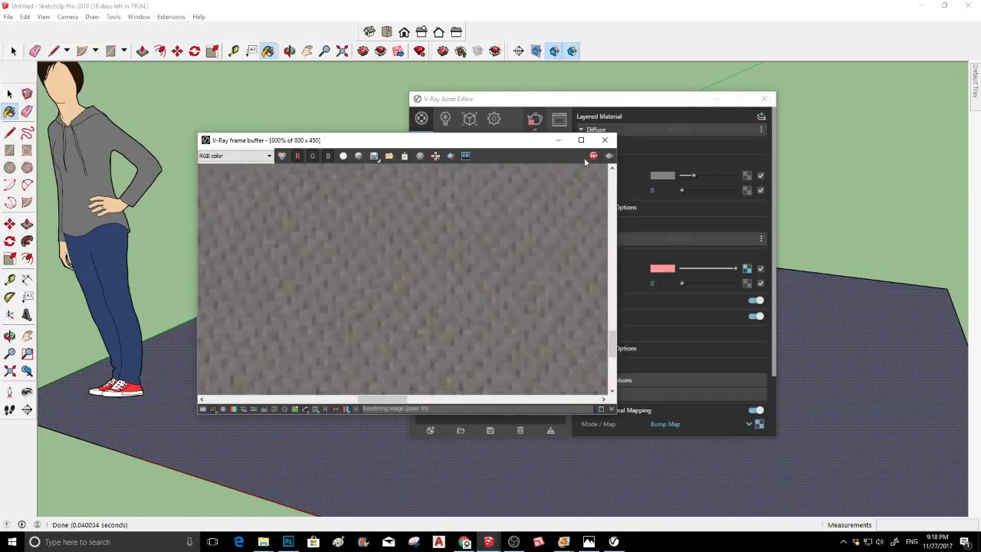
left_click(605, 140)
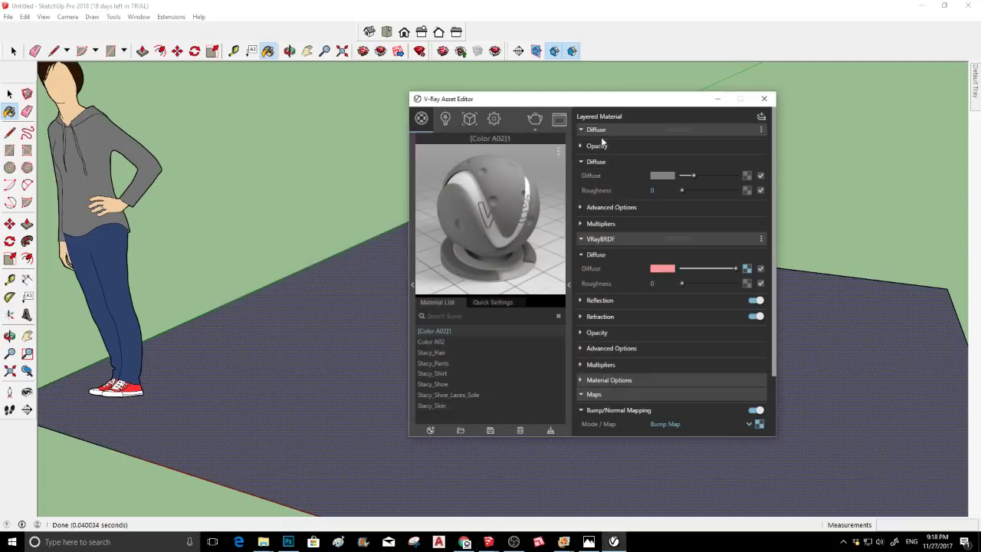
Render the floor again from a closer viewpoint and examine the bump dots in the frame buffer
scroll(334, 417, "up", 5)
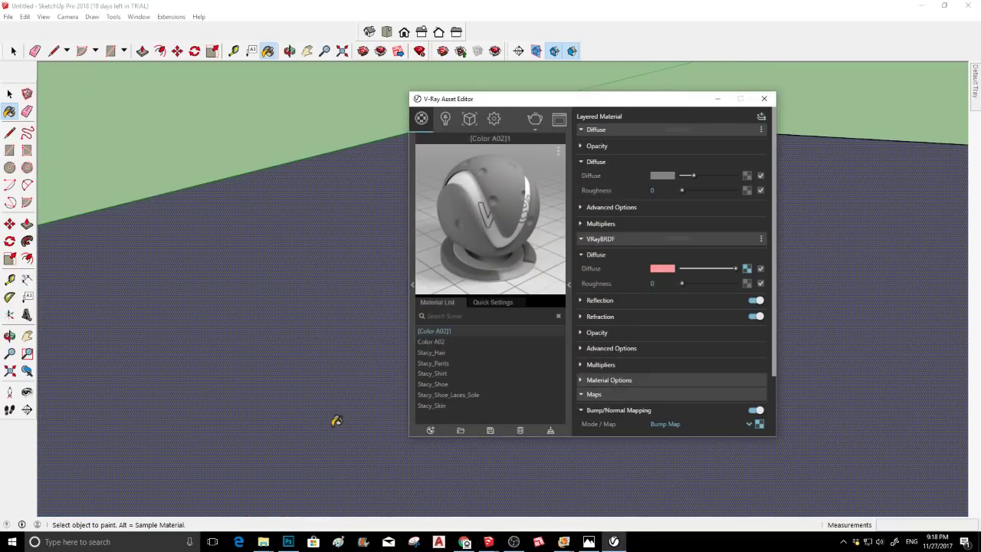
left_click(536, 120)
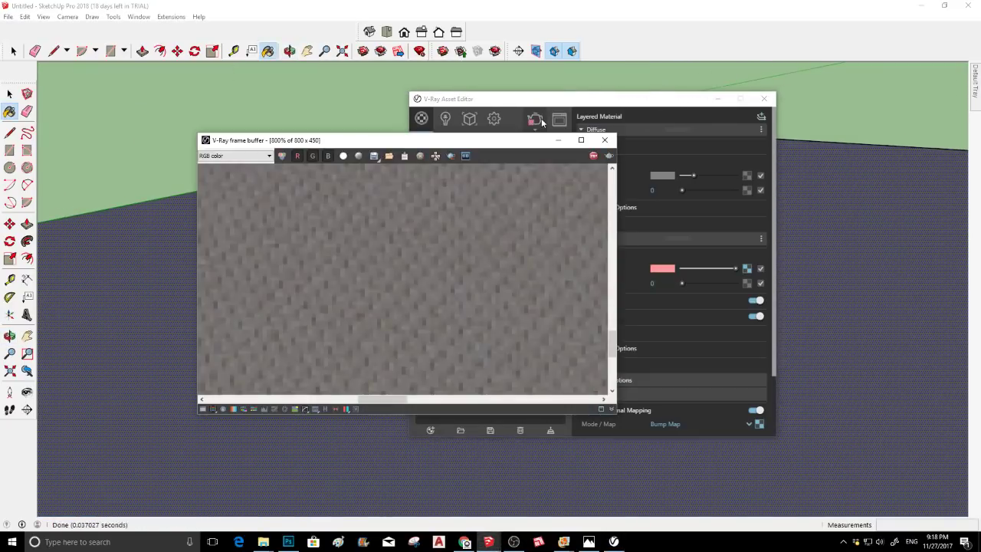
scroll(407, 297, "down", 1)
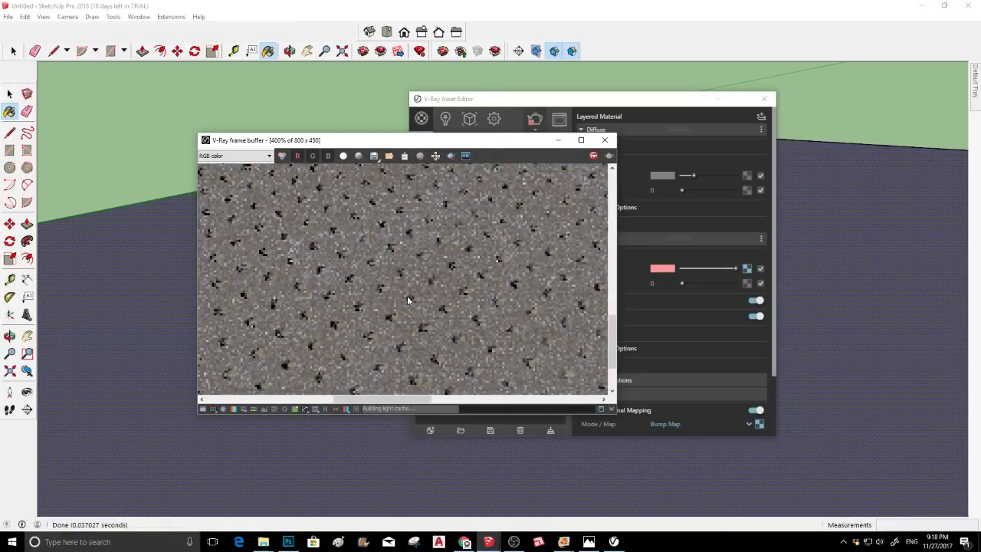
scroll(407, 296, "down", 1)
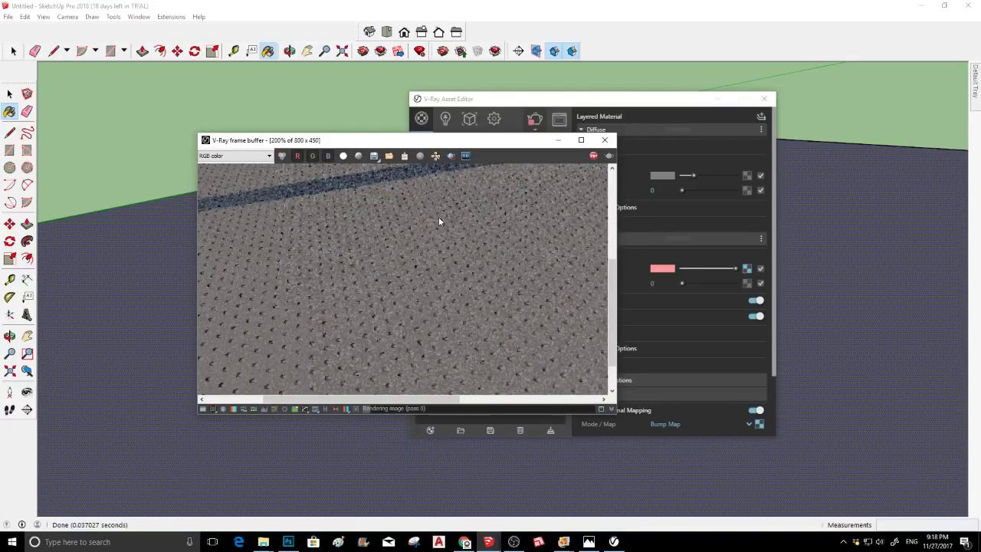
Zoom the floor render back out to 100% and close the frame buffer and the V-Ray Asset Editor
scroll(388, 336, "down", 1)
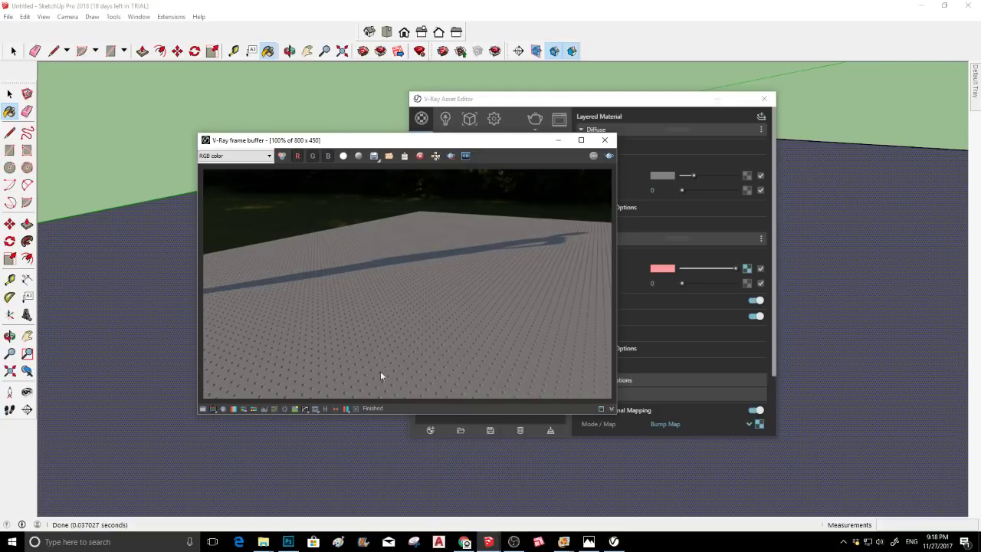
left_click(605, 141)
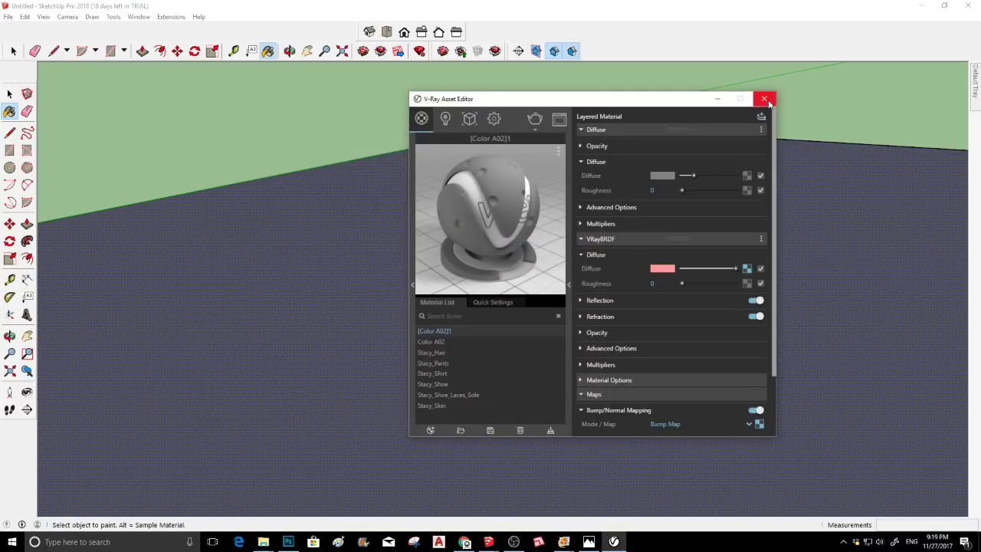
left_click(765, 99)
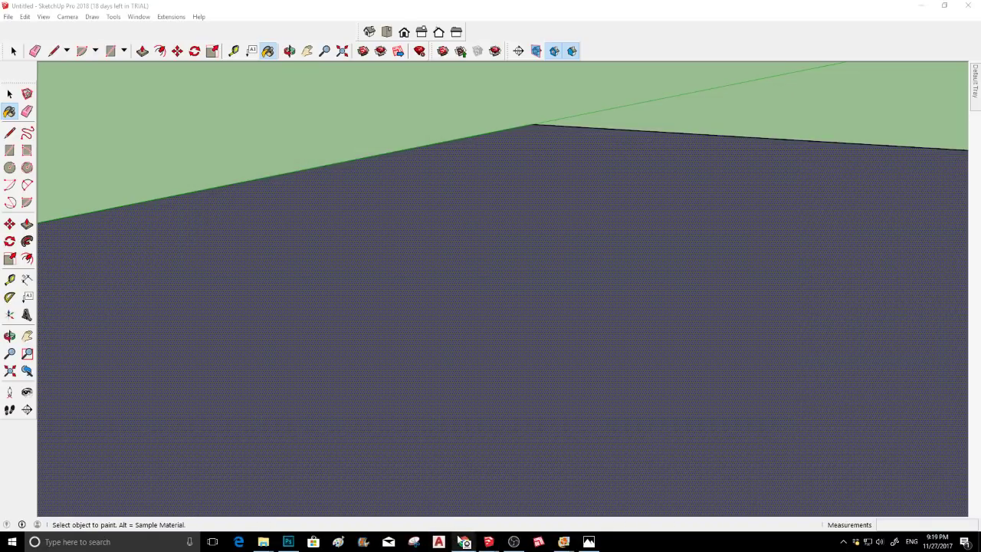
Switch to the 01.skp SketchUp window and frame the view down the aisle between the two rows of columns
left_click(465, 542)
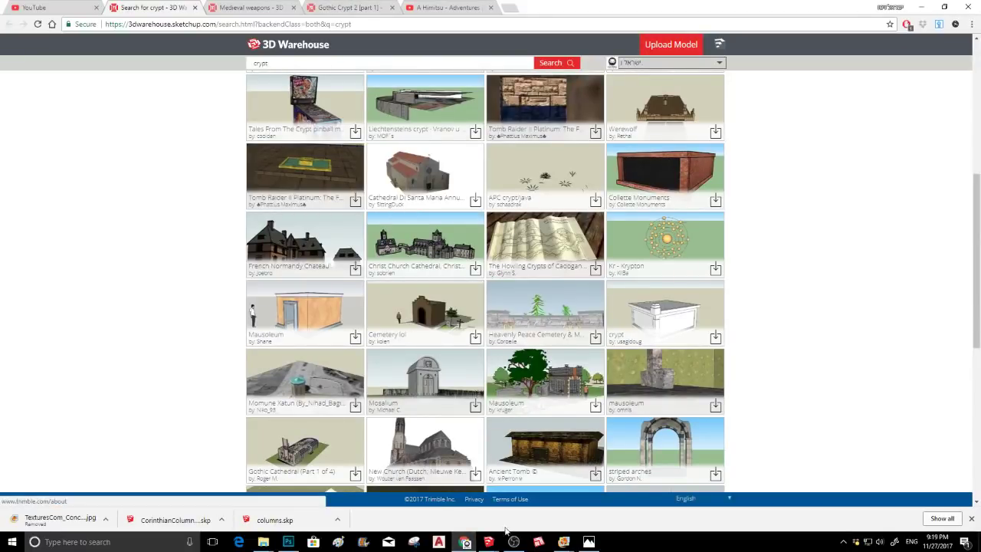
mouse_move(513, 542)
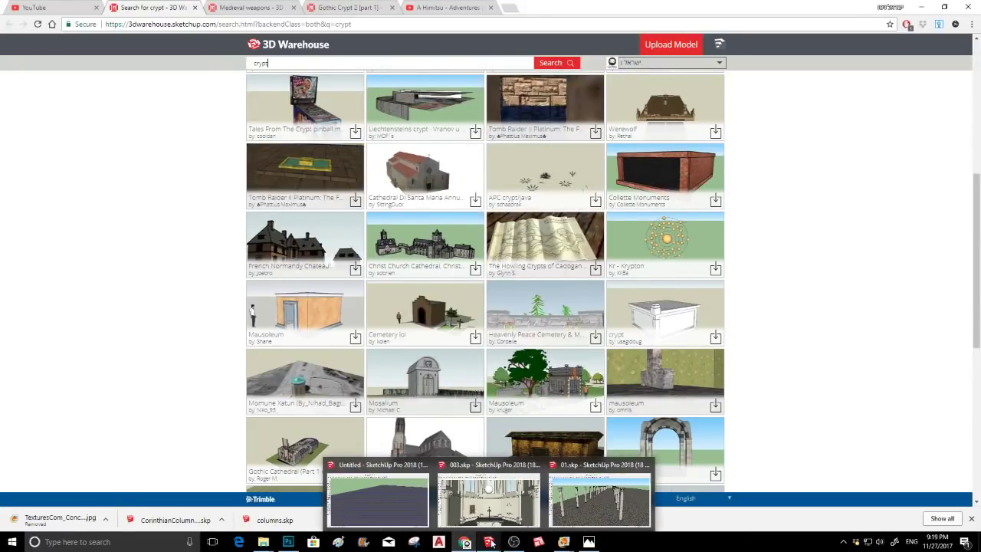
left_click(487, 516)
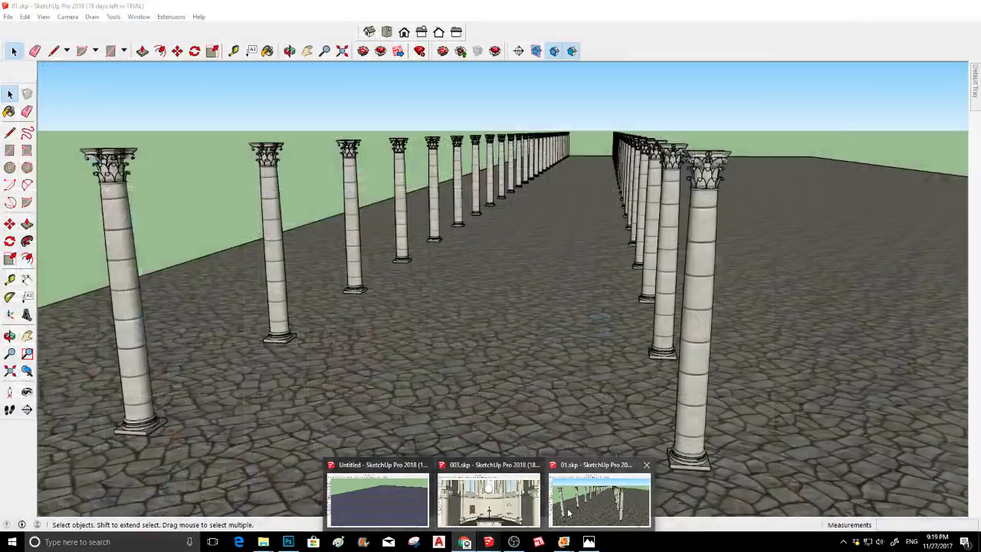
left_click(599, 499)
mouse_move(415, 354)
middle_mouse_down()
mouse_move(408, 340)
mouse_move(420, 330)
middle_mouse_up()
key("space")
scroll(402, 290, "down", 3)
middle_click_drag(257, 237, 279, 240)
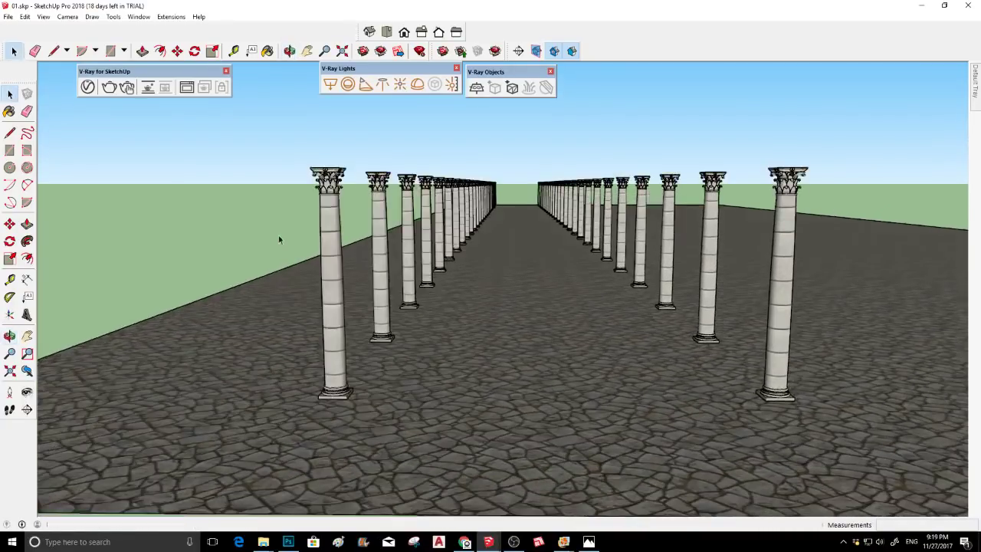
Open the V-Ray Asset Editor, remove the Object ID render element, and collapse the Volumetric Environment settings
left_click(89, 87)
left_click_drag(541, 77, 300, 104)
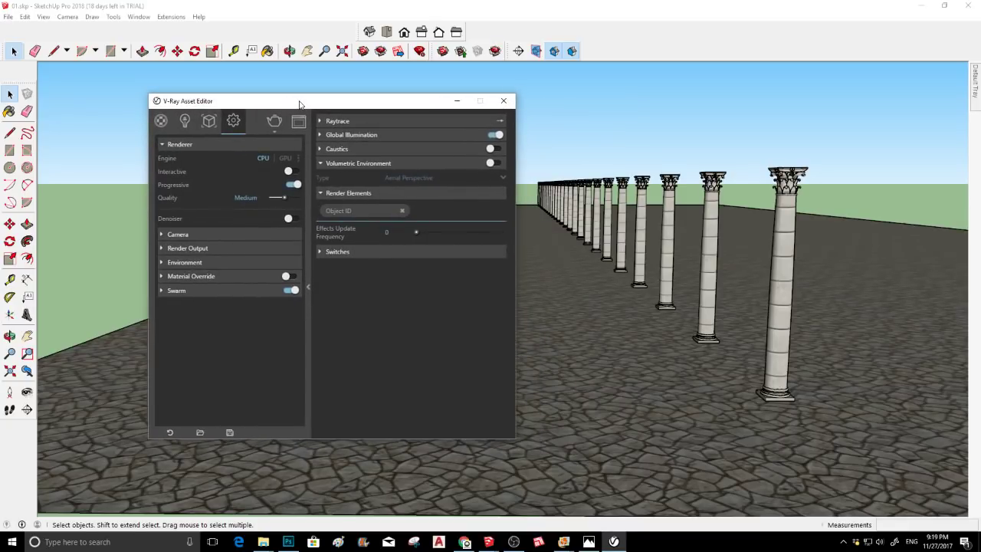
left_click(402, 211)
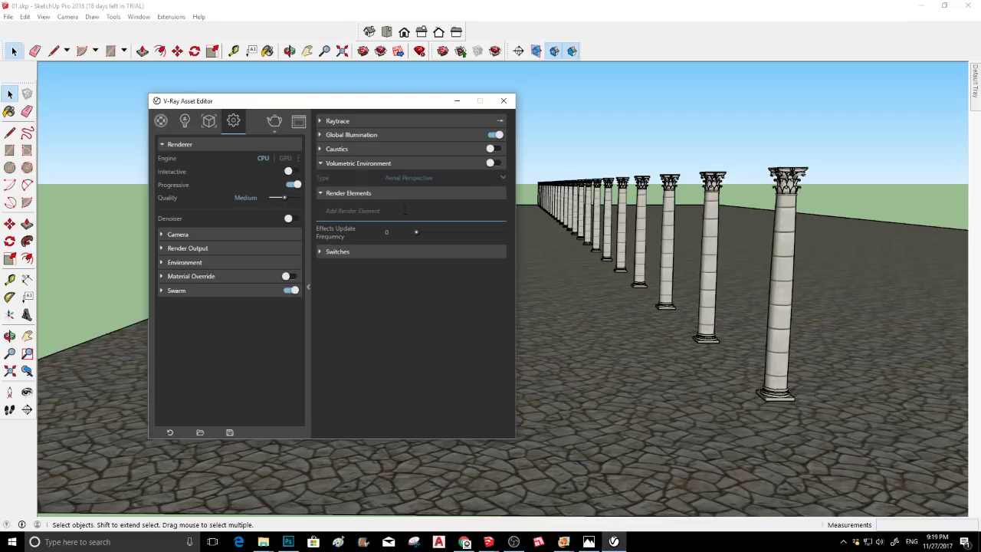
left_click_drag(377, 101, 770, 65)
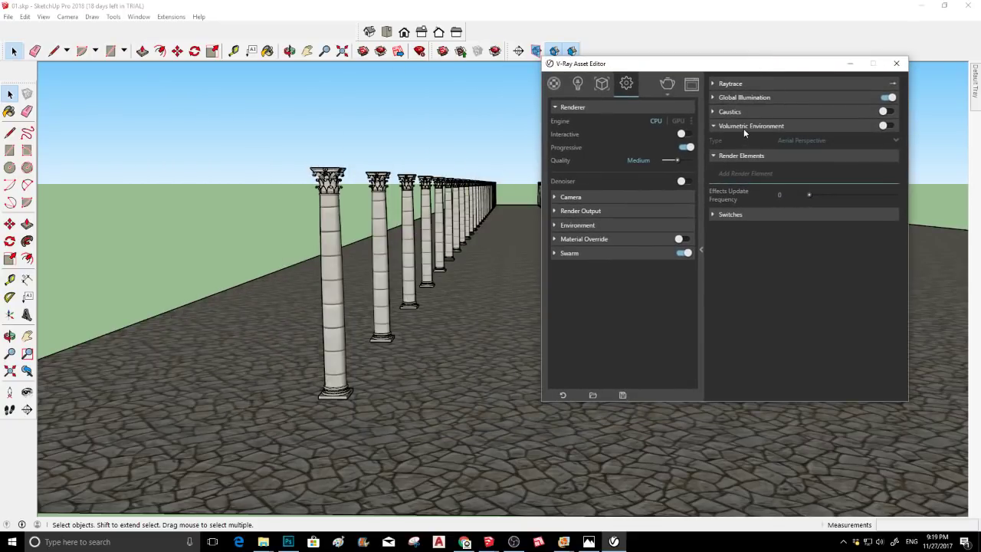
left_click(724, 127)
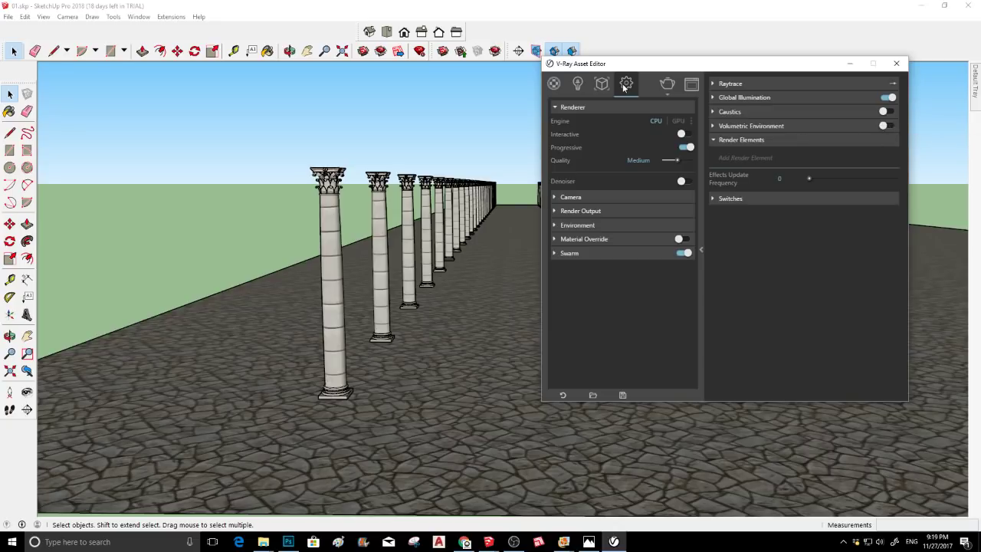
Start an interactive render of the colonnade and adjust the camera to a closer view along the columns
left_click(668, 92)
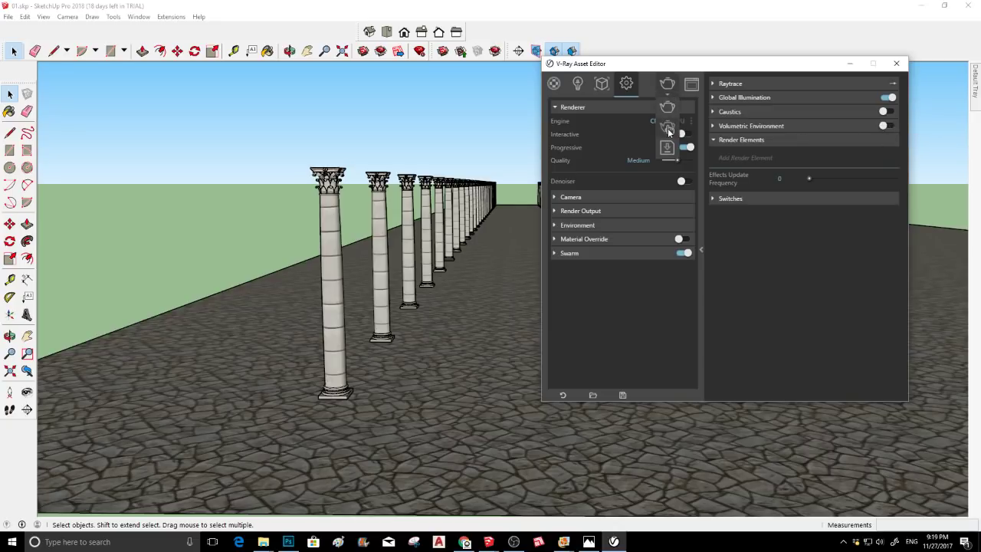
left_click(667, 128)
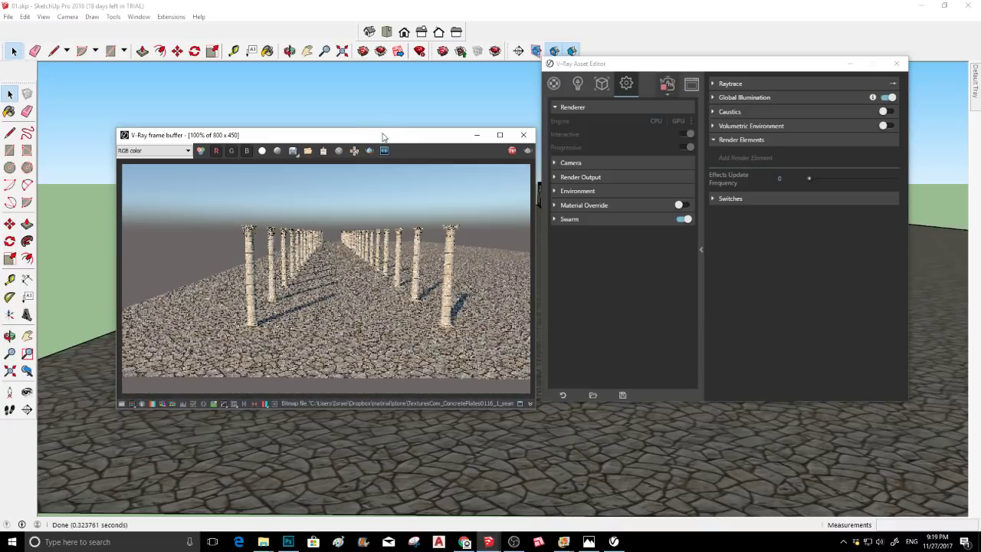
left_click_drag(356, 139, 288, 104)
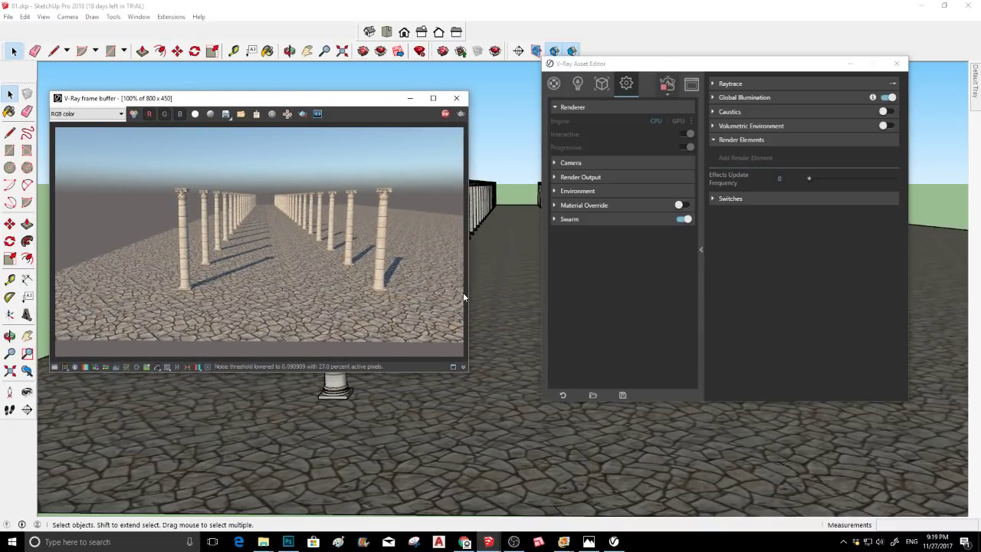
scroll(498, 276, "up", 5)
scroll(496, 272, "down", 3)
mouse_move(497, 272)
middle_mouse_down()
mouse_move(493, 251)
mouse_move(513, 264)
mouse_move(508, 254)
middle_mouse_up()
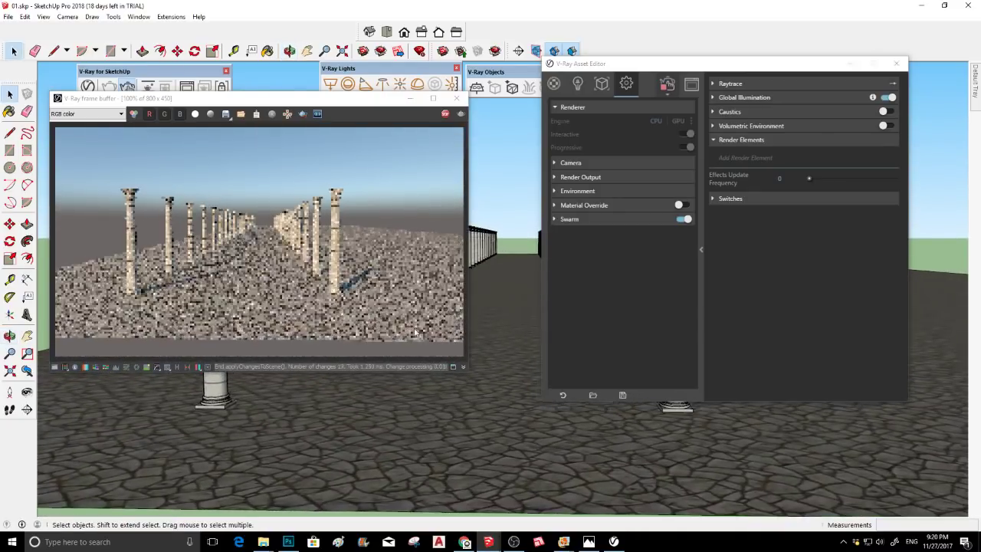
middle_click_drag(299, 382, 289, 398)
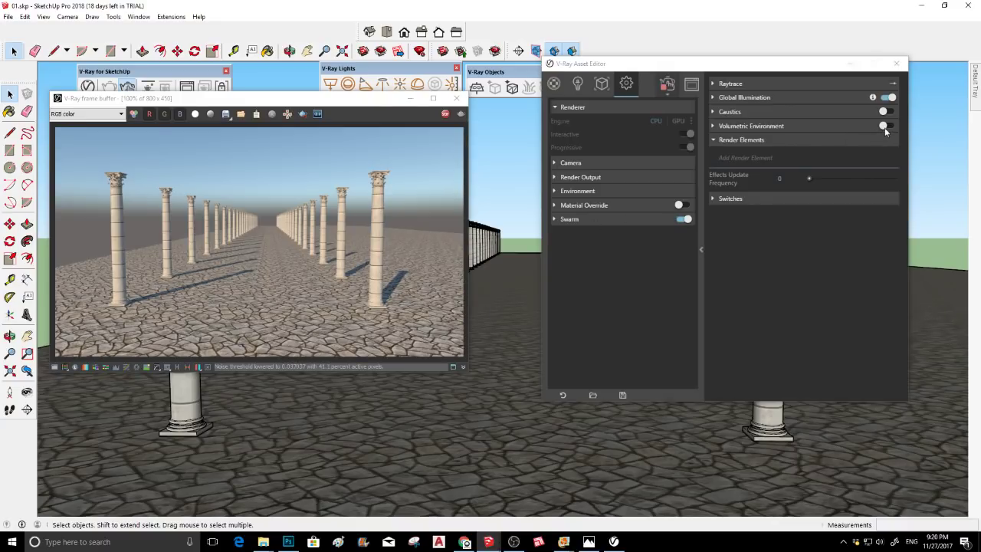
Replace the Sky texture of the environment background with a Bitmap using HDR_040_Field_Ref.hdr
left_click(565, 191)
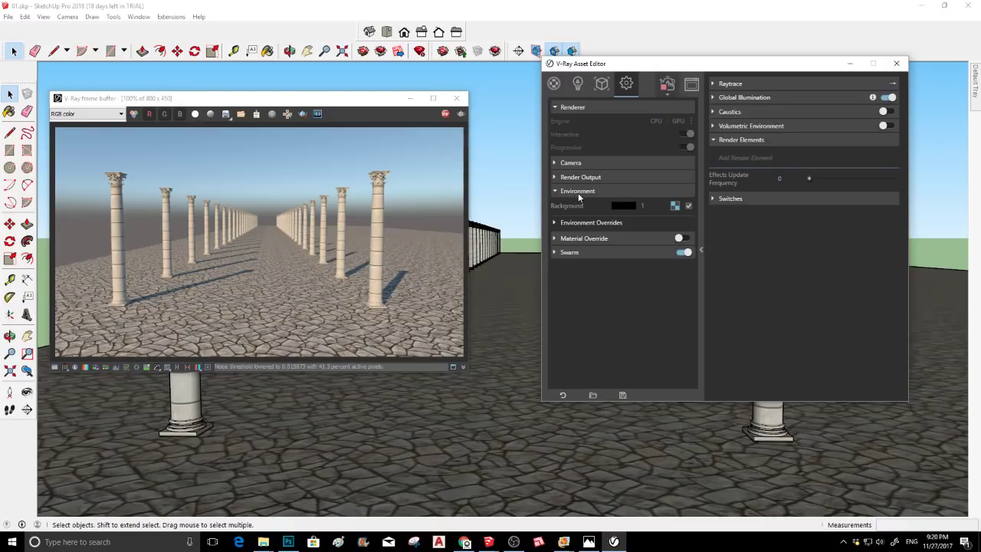
left_click(675, 206)
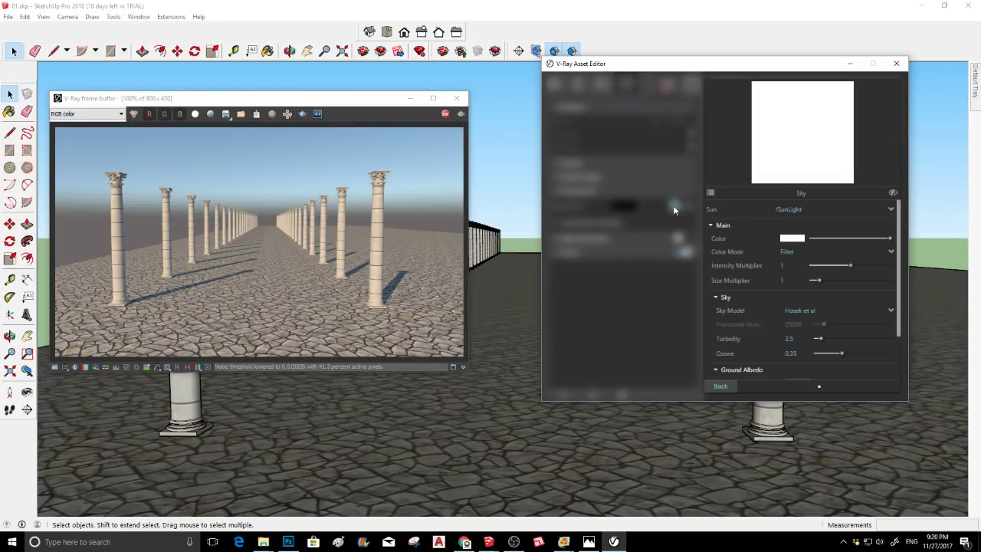
left_click(711, 192)
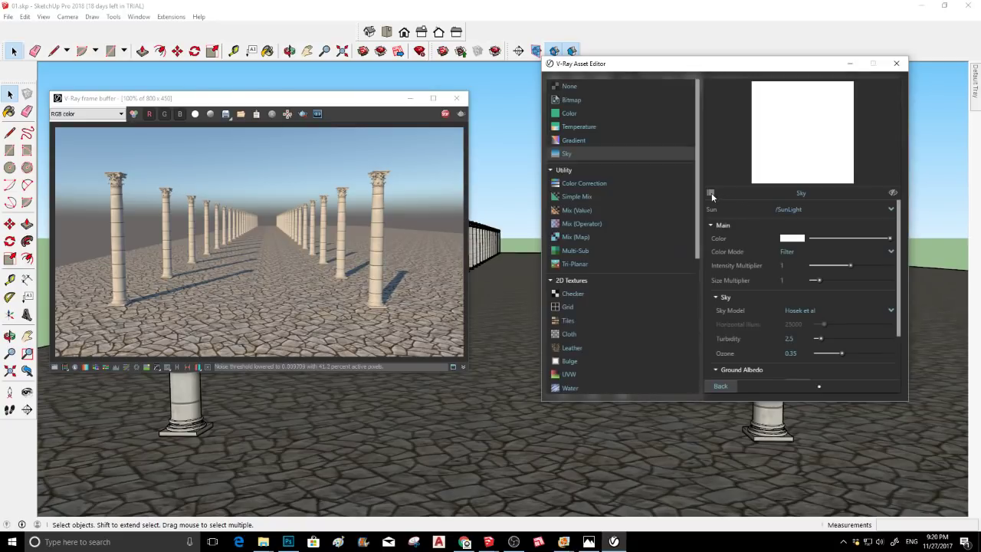
left_click(574, 98)
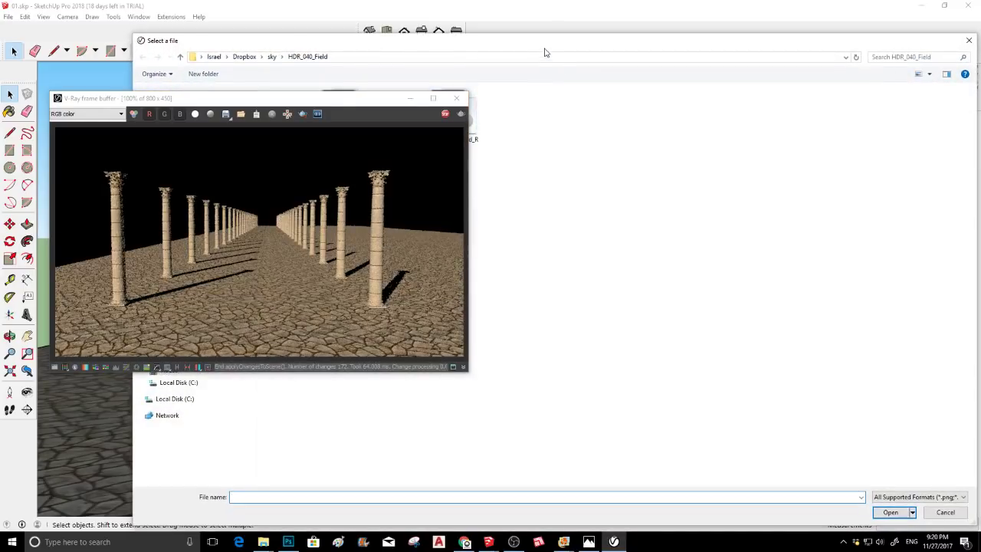
left_click_drag(374, 102, 403, 174)
left_click(460, 115)
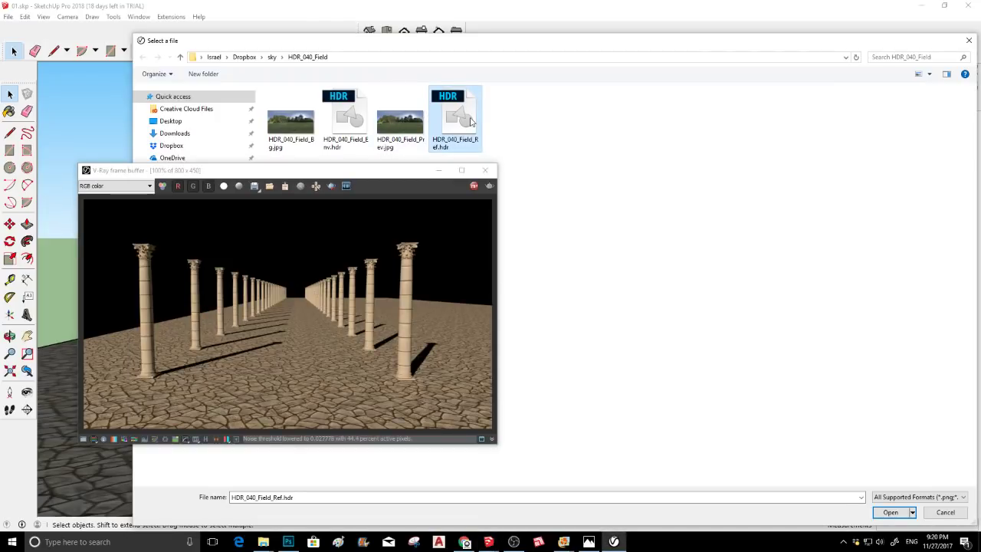
double_click(471, 120)
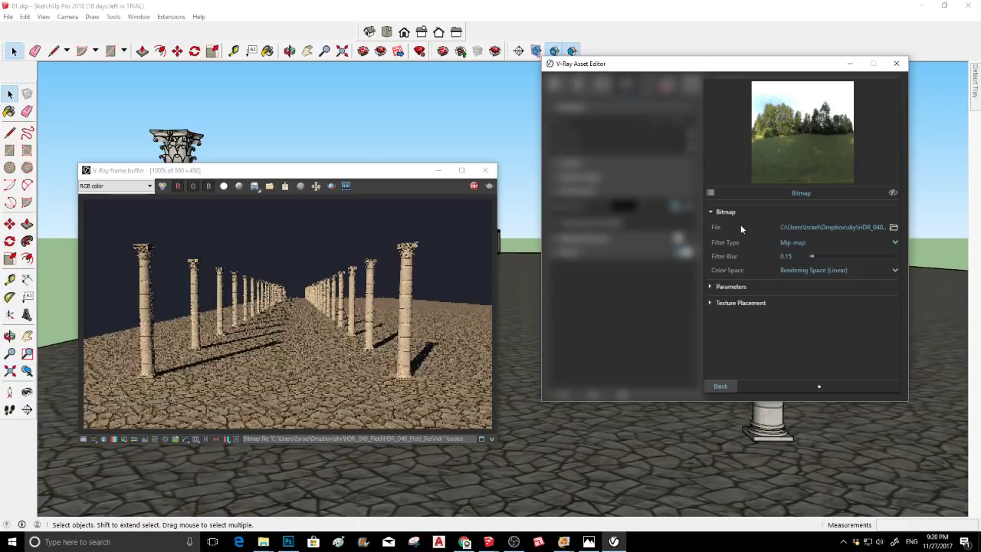
Set the HDR bitmap's texture placement type to Environment and return to the render settings
left_click(719, 212)
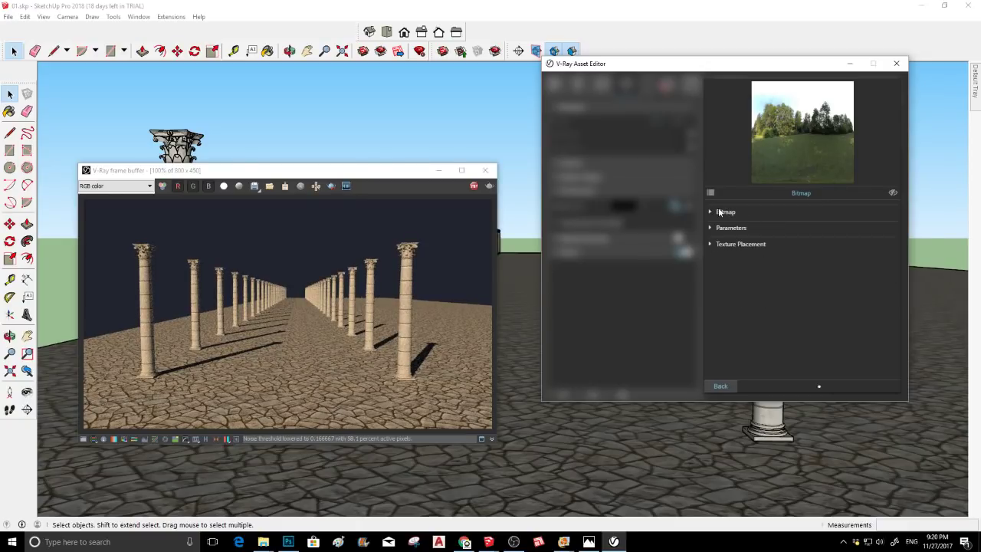
left_click(732, 243)
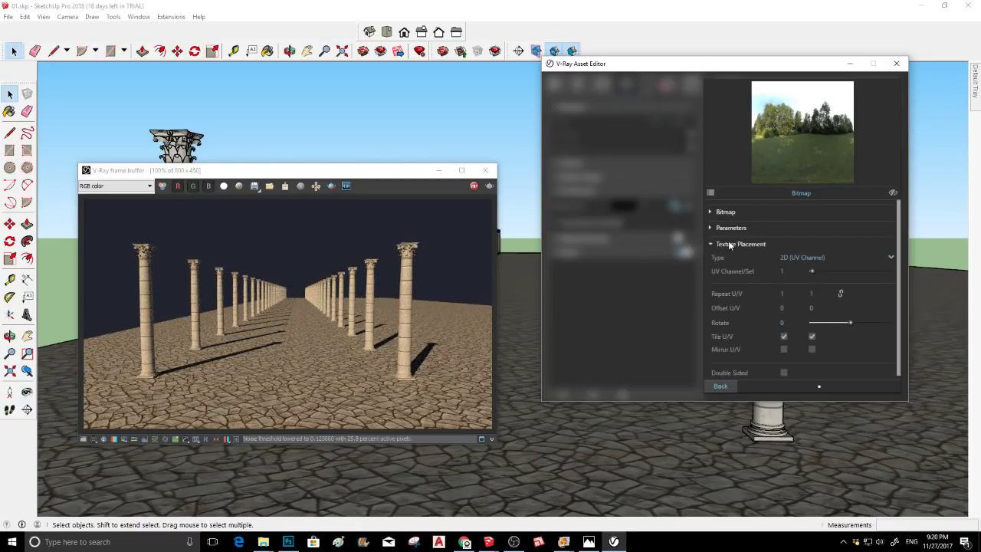
left_click(800, 258)
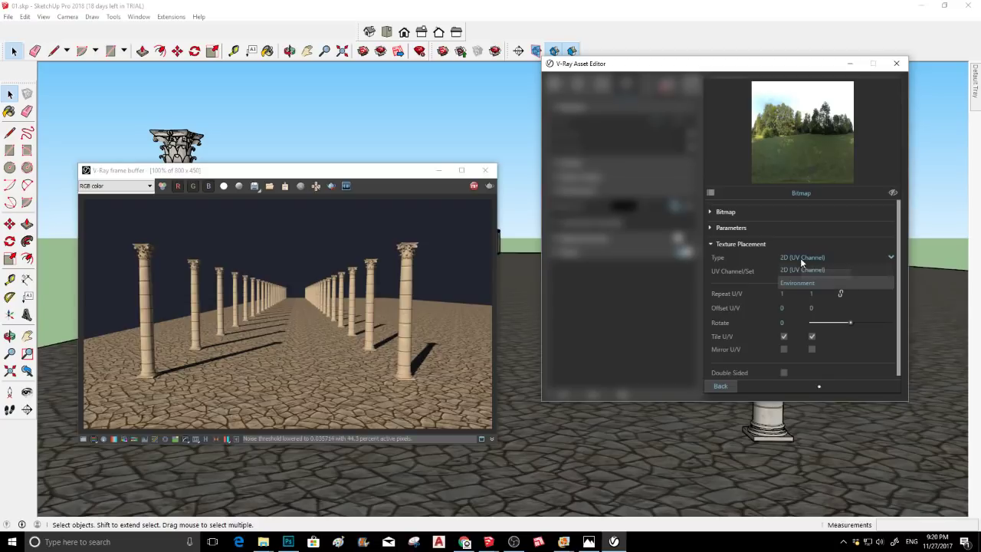
left_click(798, 280)
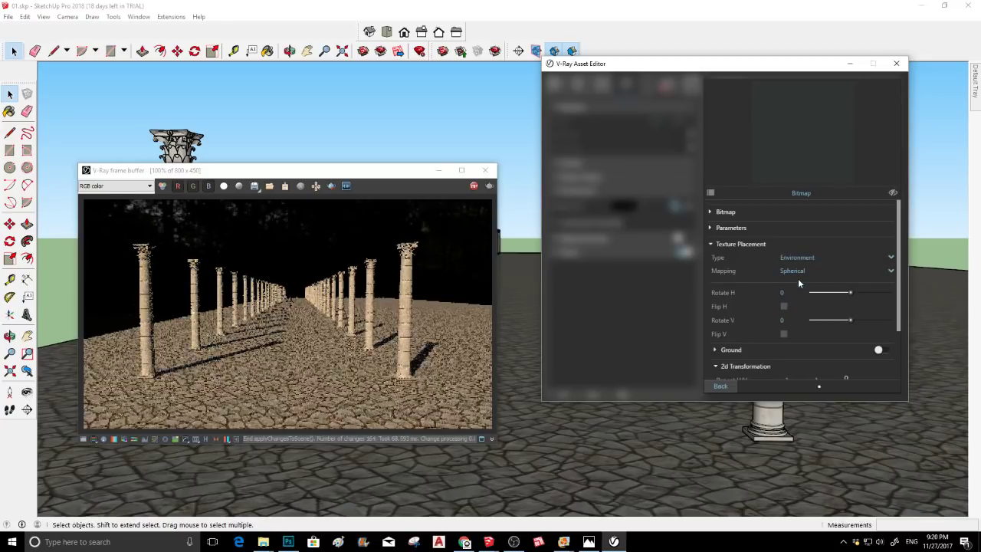
left_click(720, 387)
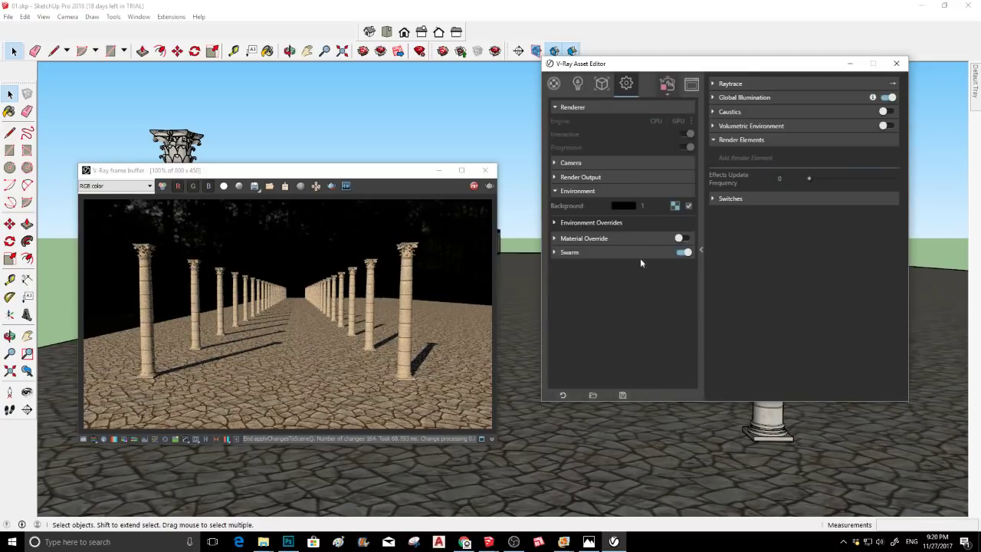
Try an environment background intensity of 50, and reduce it to 30
left_click(635, 206)
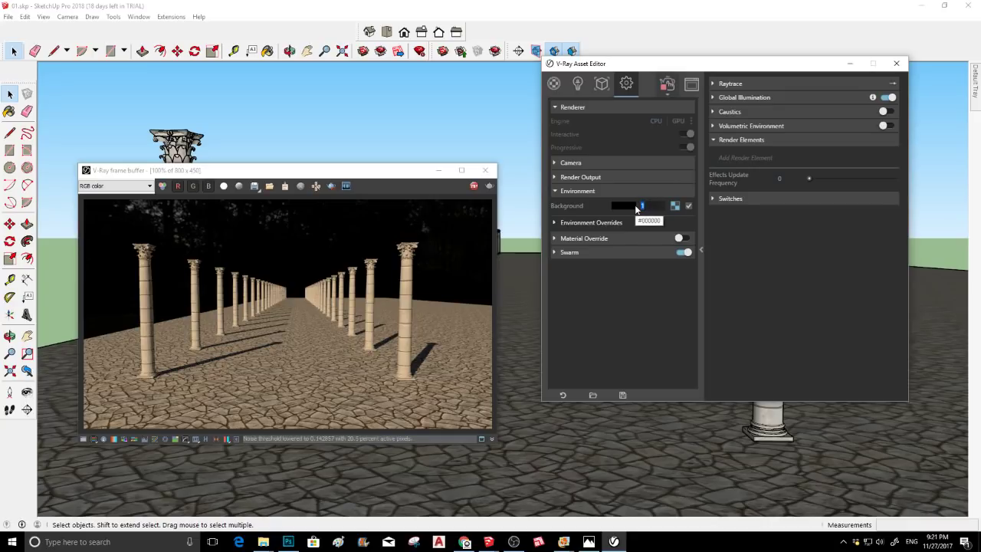
type("50")
key("Return")
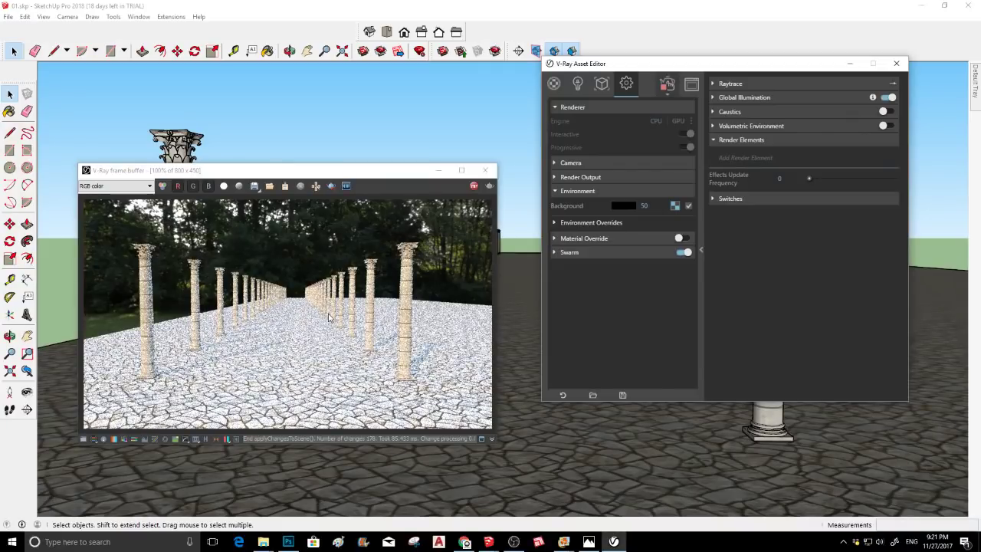
left_click_drag(649, 206, 620, 205)
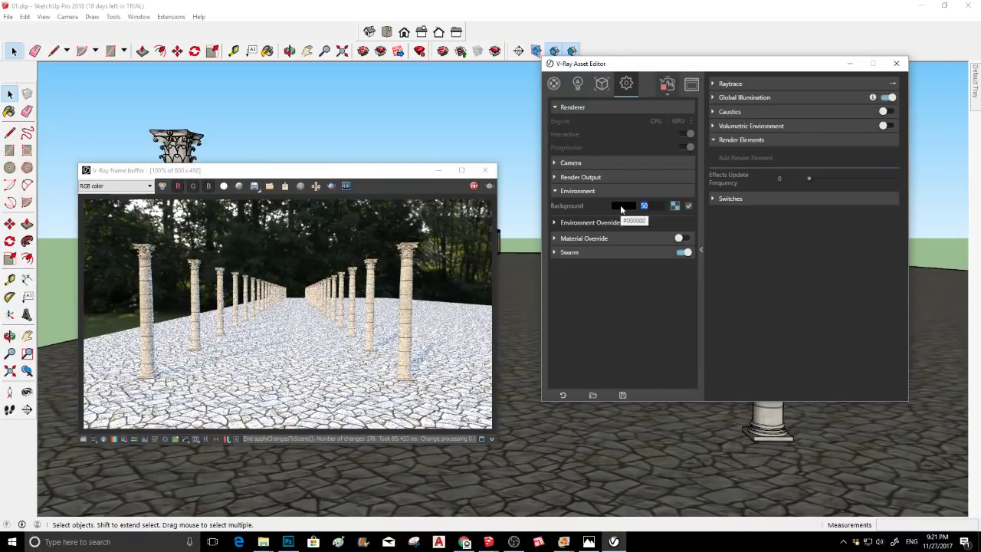
type("30")
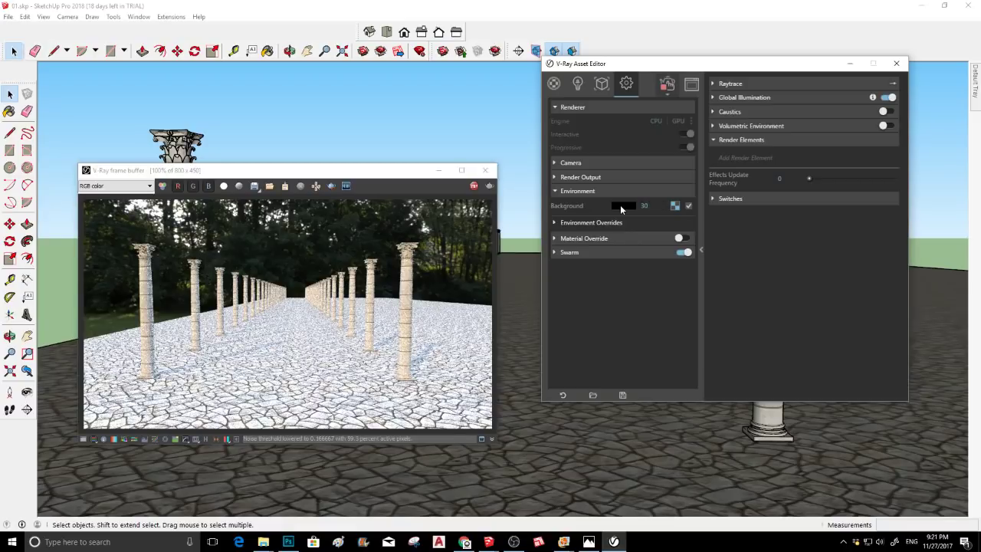
key("Return")
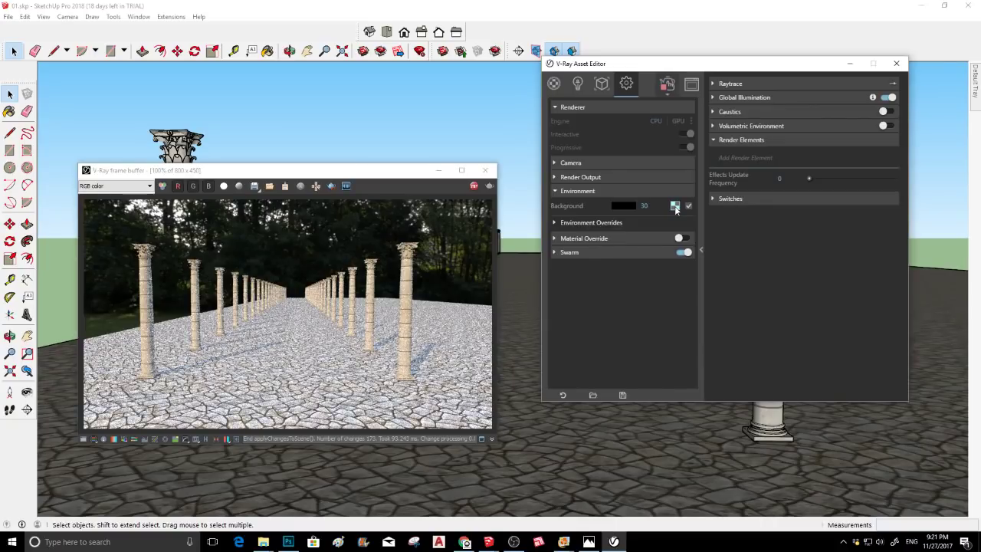
Rotate the HDR background bitmap horizontally to about -306.3 in its texture placement settings
left_click(675, 206)
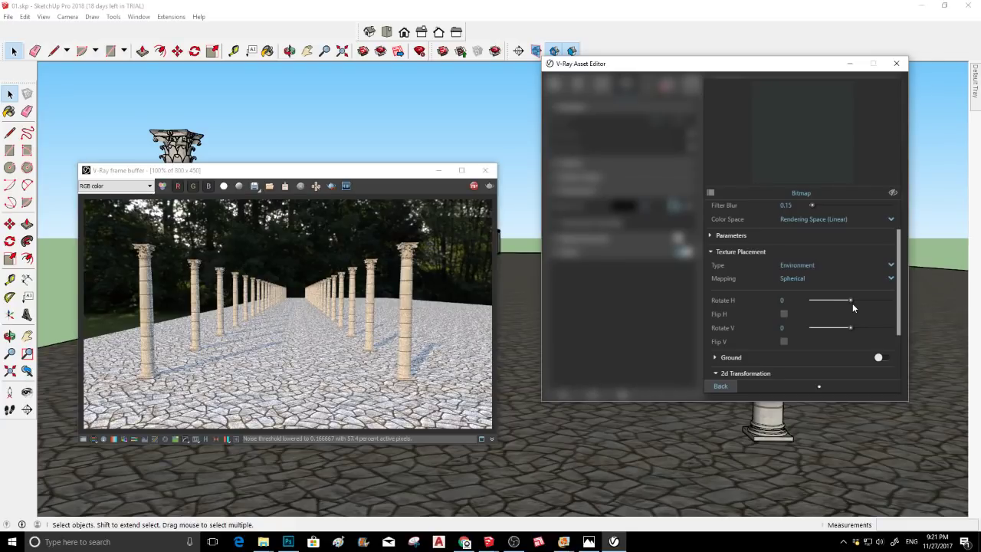
left_click_drag(853, 303, 835, 302)
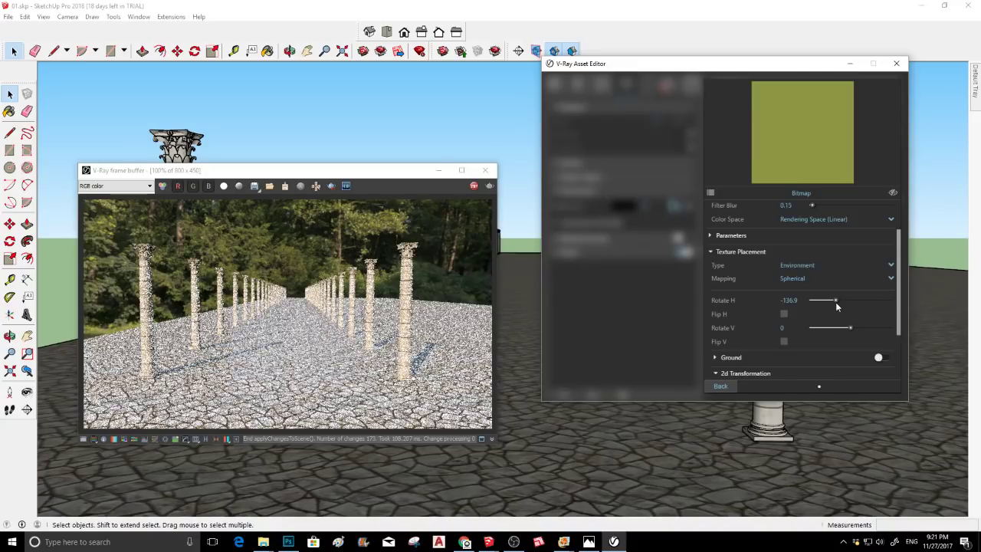
left_click_drag(835, 301, 814, 300)
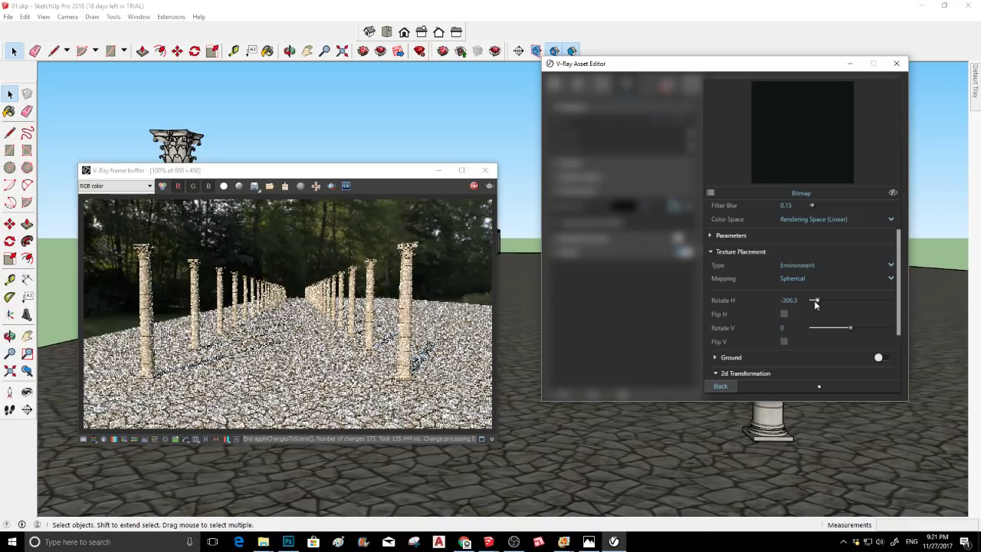
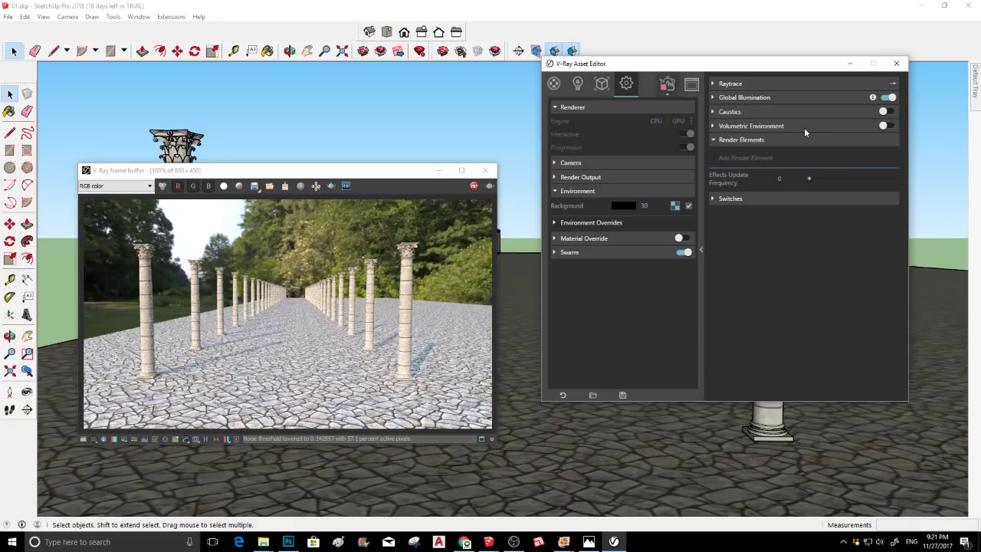
Check the OBS recording window and return to the 01.skp SketchUp model with its V-Ray frame buffer and Asset Editor
left_click(516, 542)
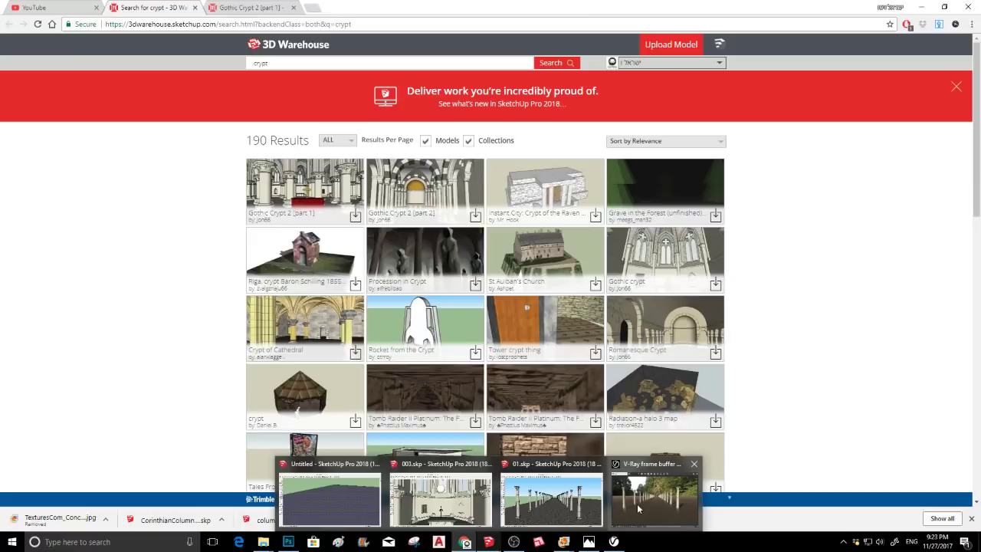
mouse_move(638, 508)
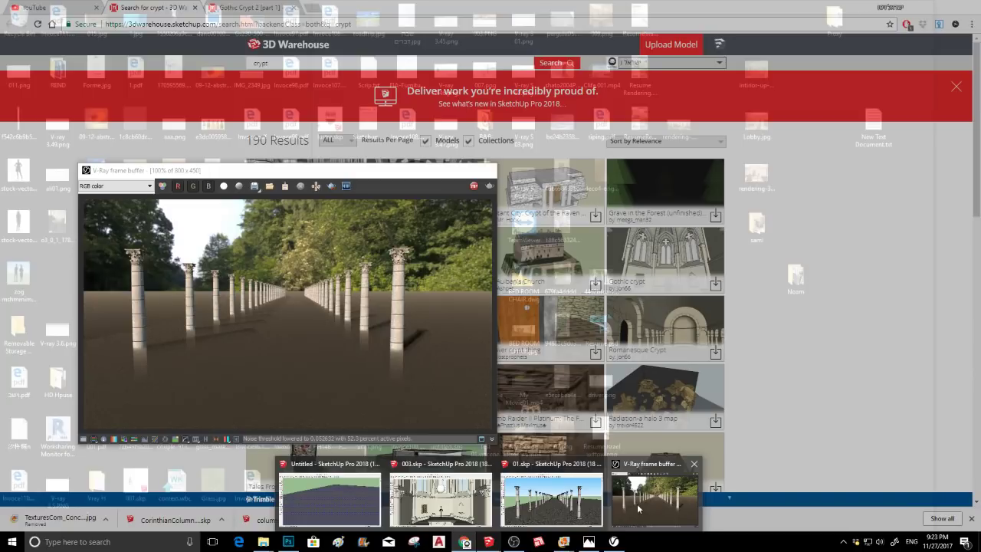
left_click(516, 542)
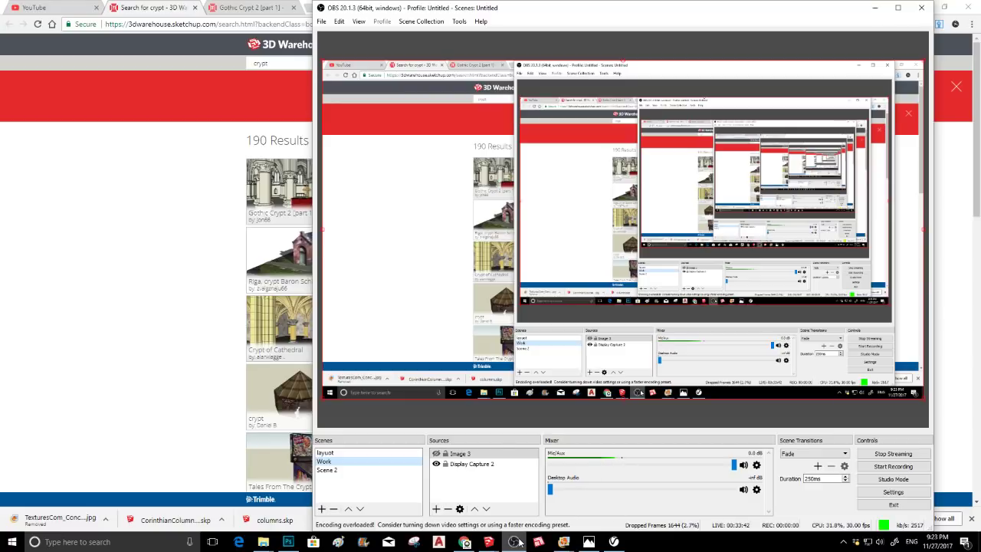
left_click(516, 542)
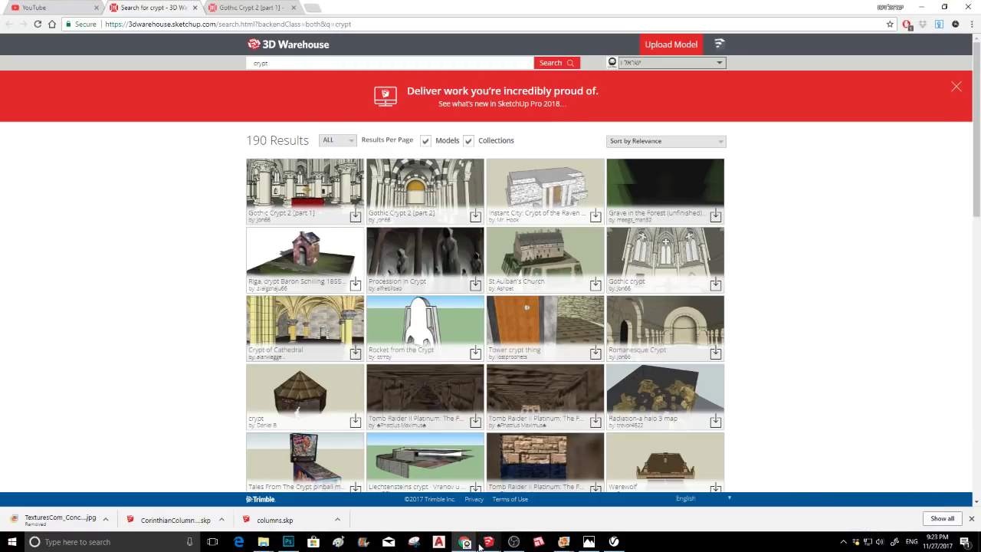
mouse_move(480, 546)
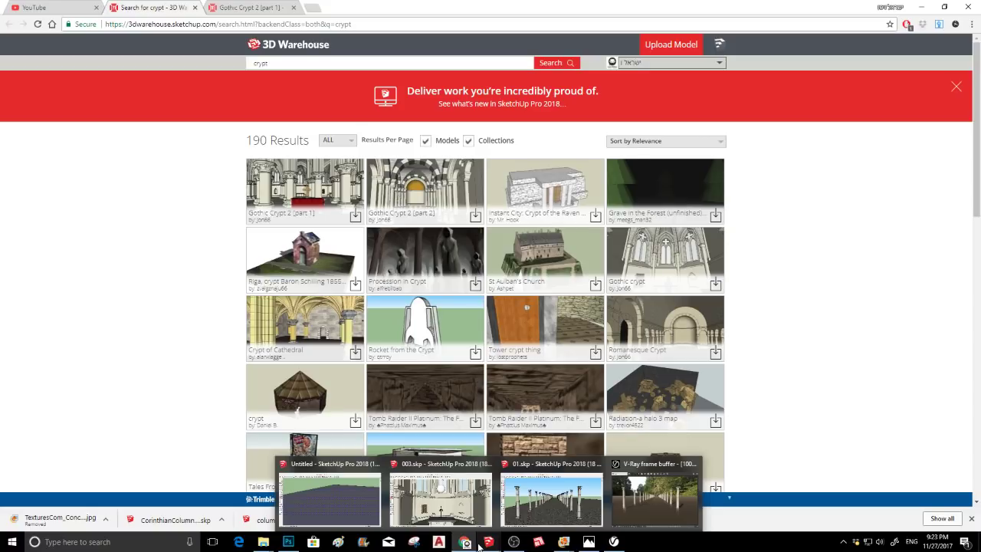
left_click(514, 542)
left_click(514, 541)
mouse_move(490, 545)
left_click(653, 497)
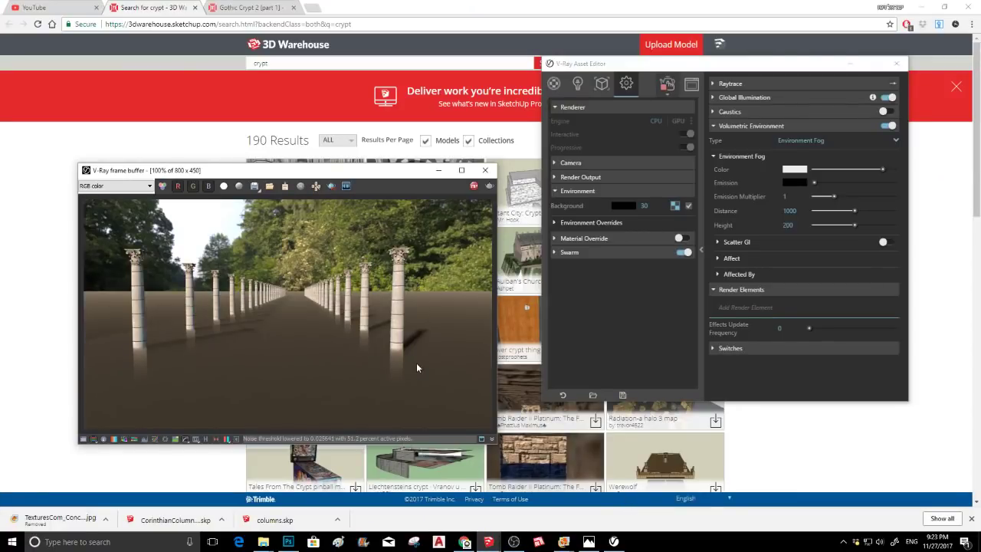
key("alt+Tab")
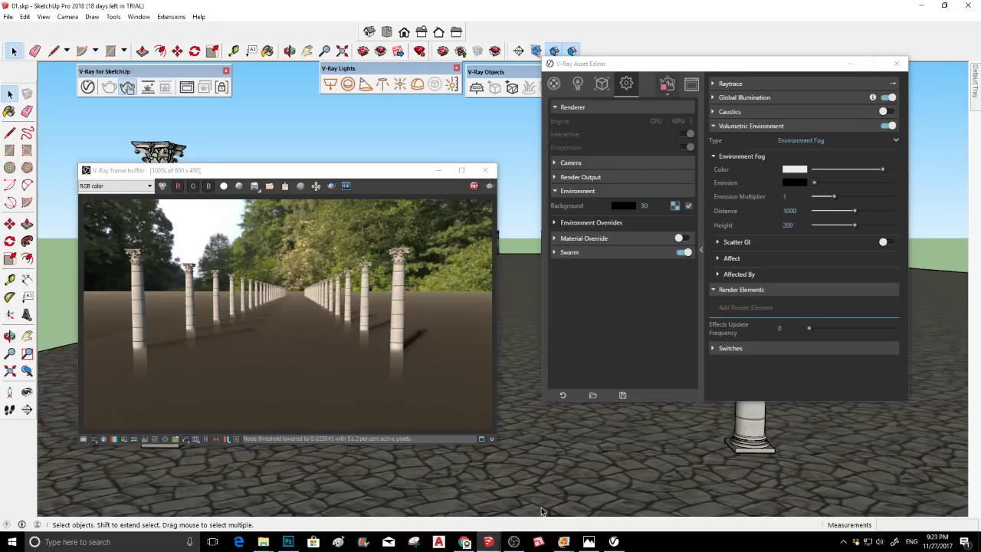
Turn the Volumetric Environment off and on again to compare the render without and with Environment Fog
left_click(807, 141)
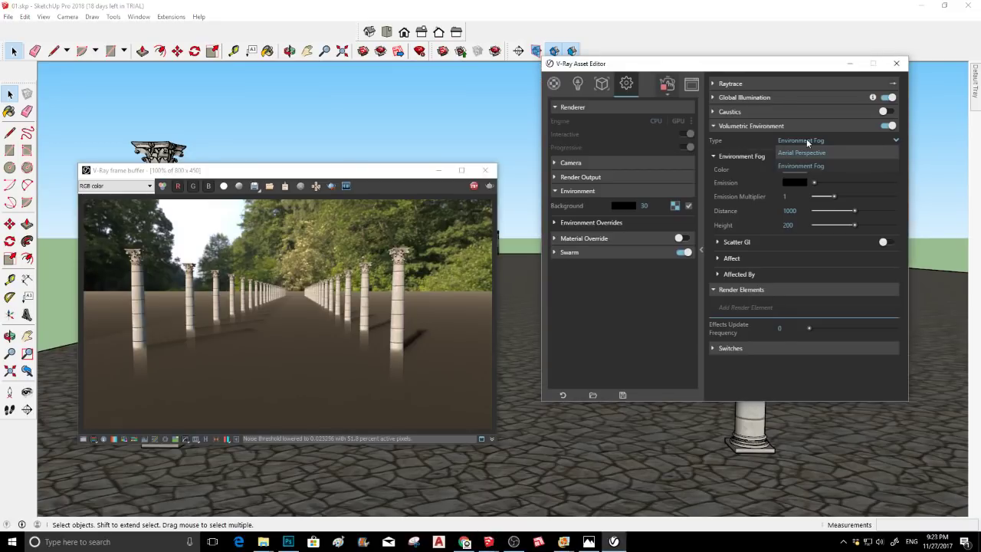
left_click(887, 126)
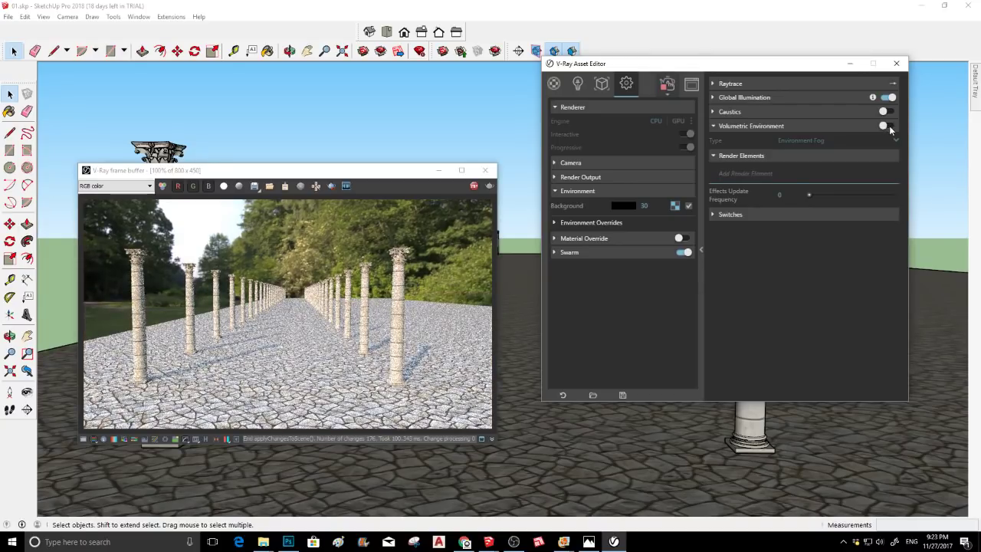
left_click(888, 125)
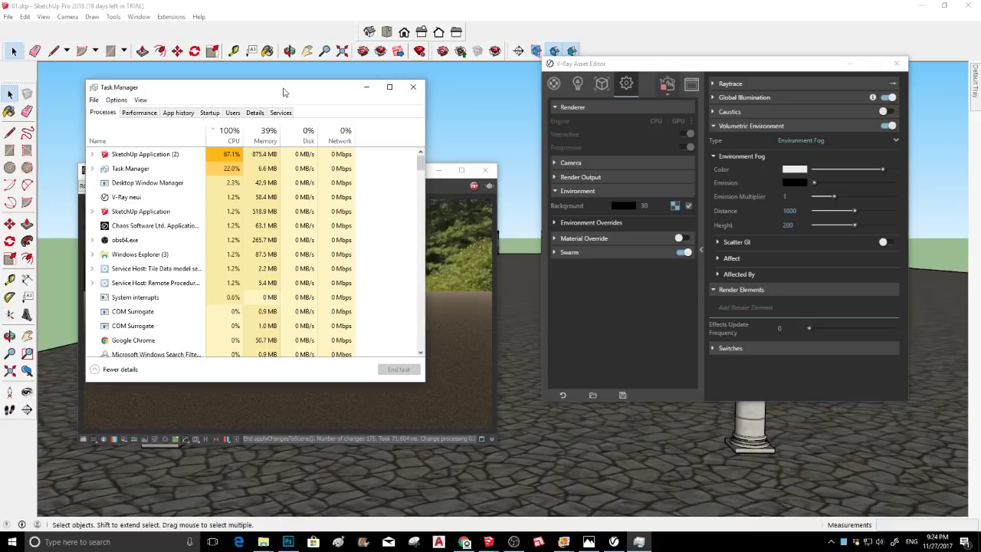
In Task Manager, show the detailed process list sorted by CPU usage
mouse_move(168, 83)
left_mouse_down()
mouse_move(334, 97)
mouse_move(343, 107)
left_mouse_up()
right_click(347, 176)
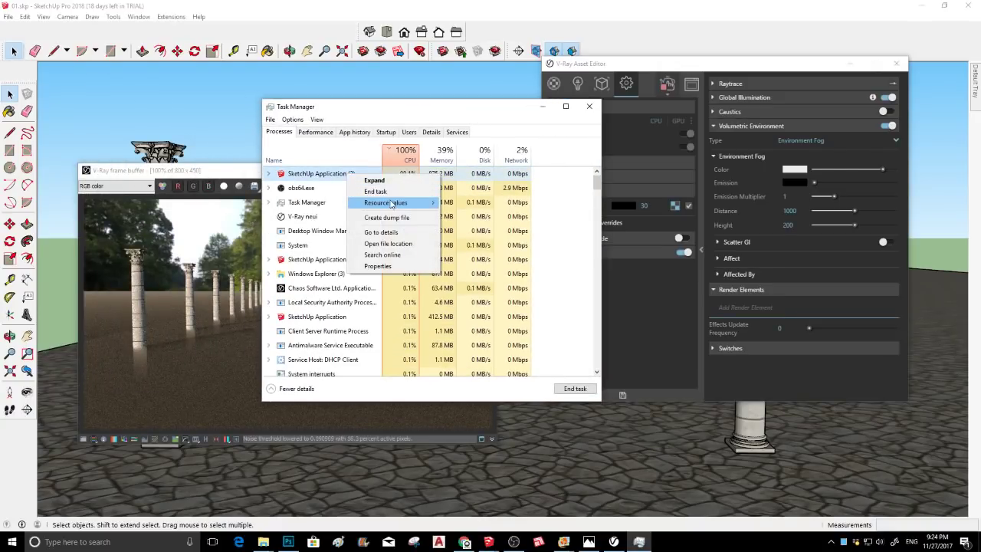
left_click(430, 132)
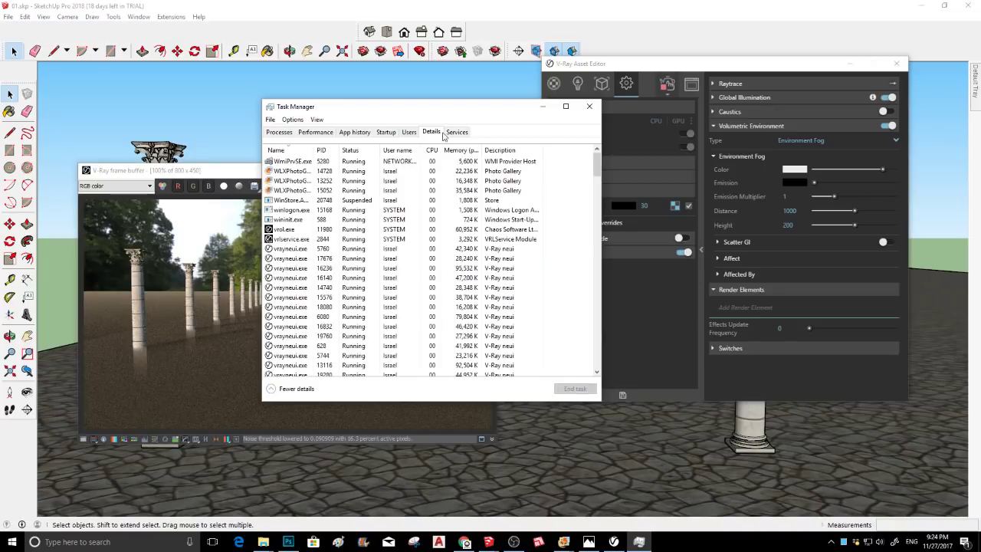
left_click(432, 151)
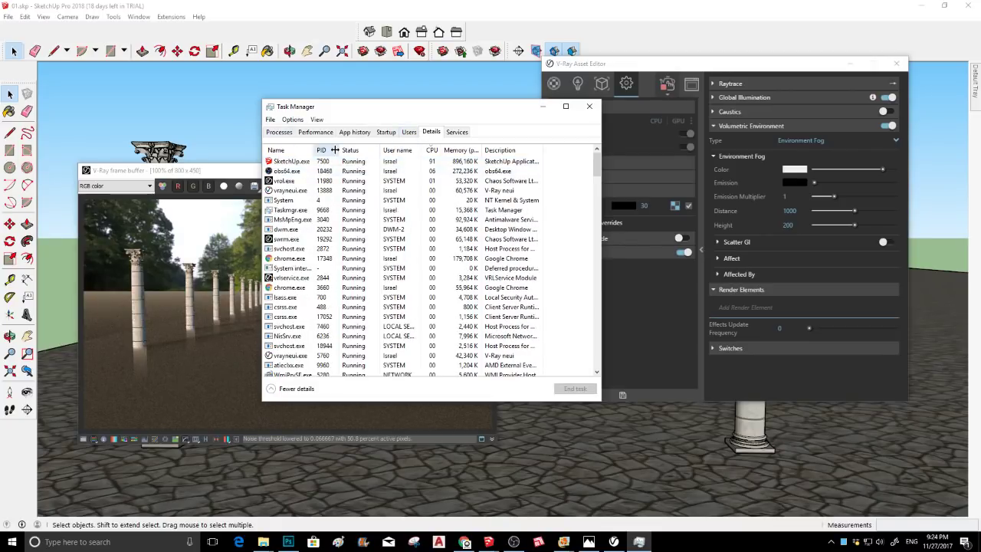
Exclude CPU 6 and CPU 7 from the processor affinity of the busiest SketchUp.exe process and minimize Task Manager
right_click(315, 160)
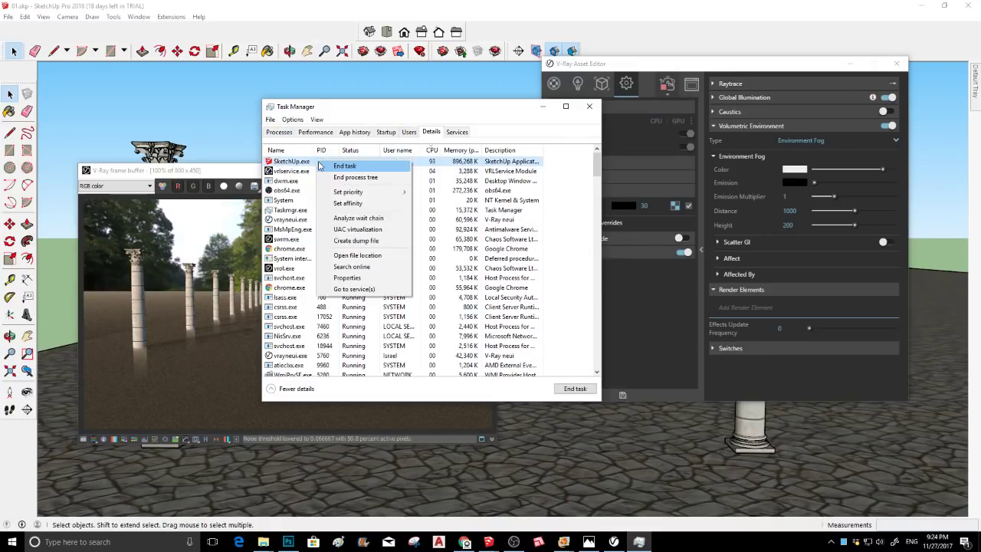
left_click(348, 203)
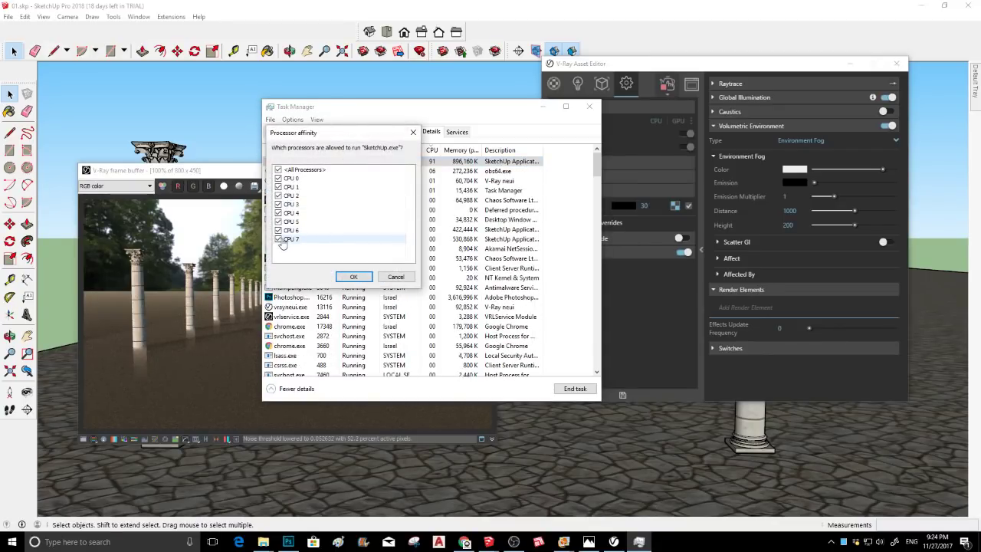
left_click(278, 239)
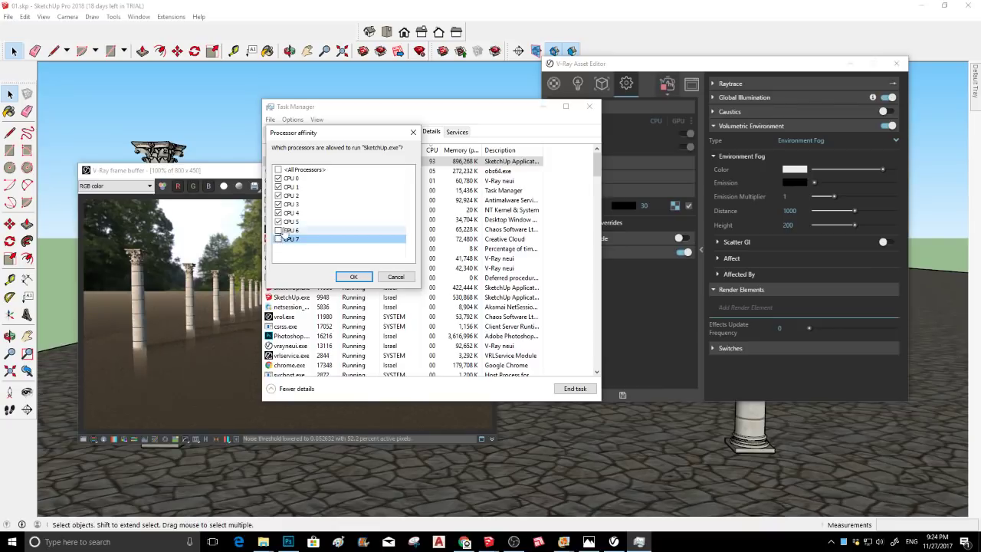
left_click(278, 230)
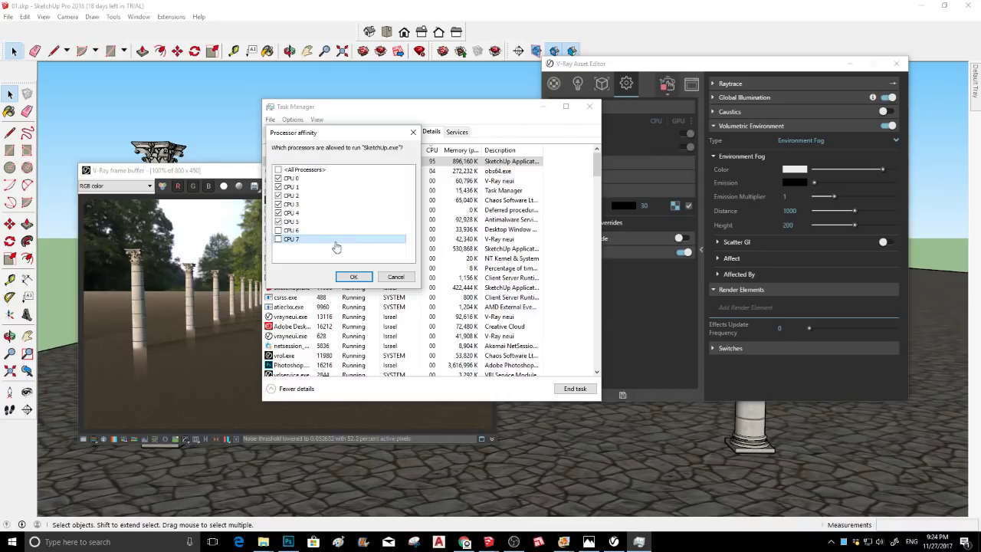
key("Return")
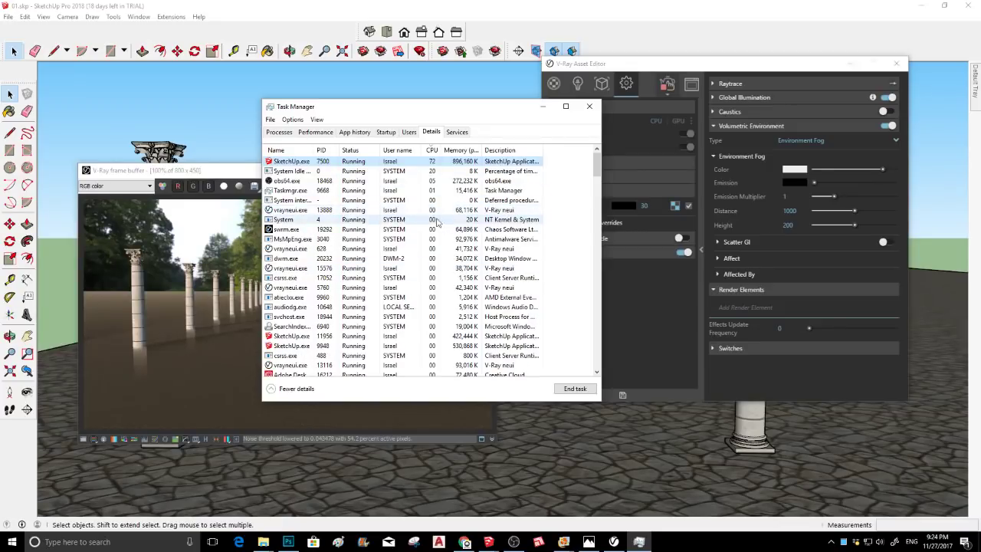
left_click(543, 107)
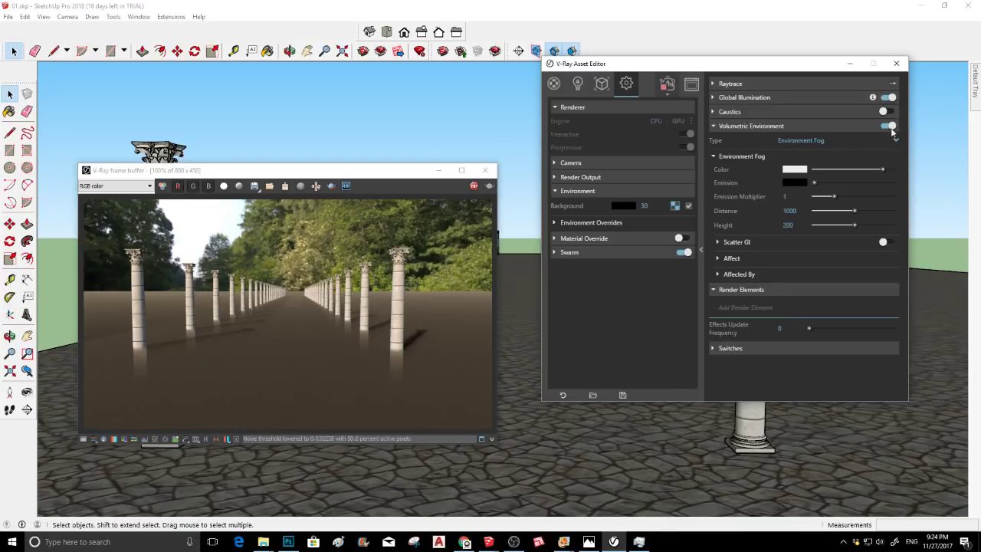
Revert the render settings to their defaults, and stop and restart the render with V-Ray Interactive
left_click(564, 396)
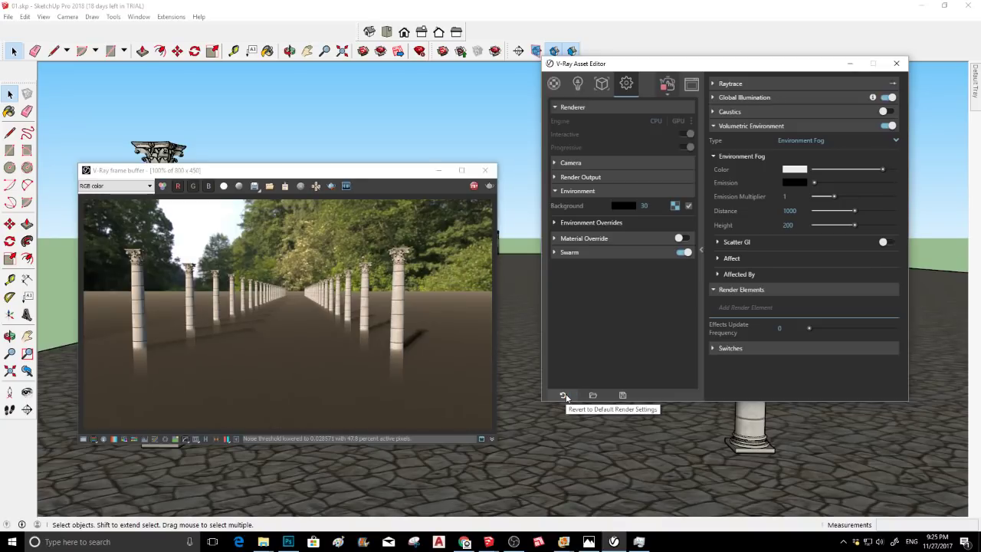
left_click(567, 397)
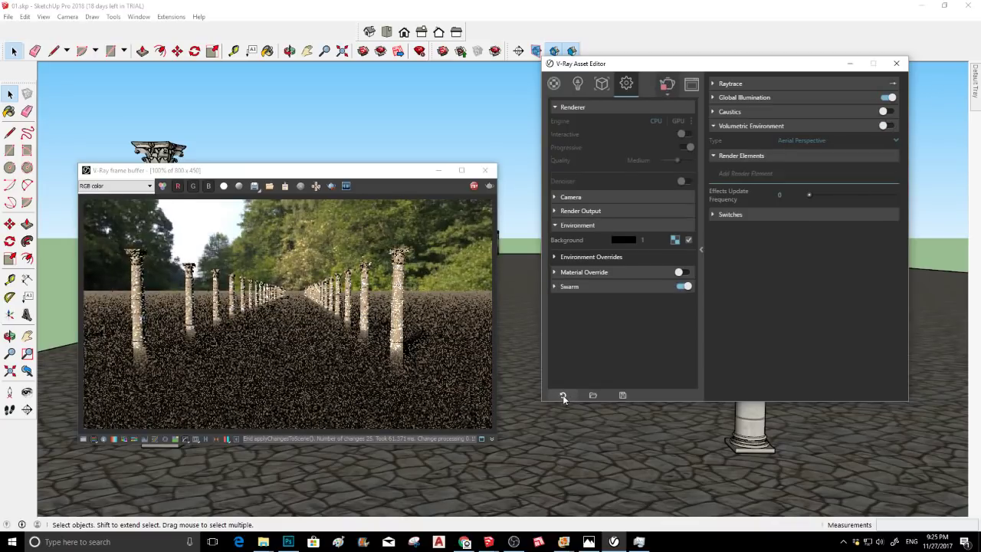
left_click(475, 186)
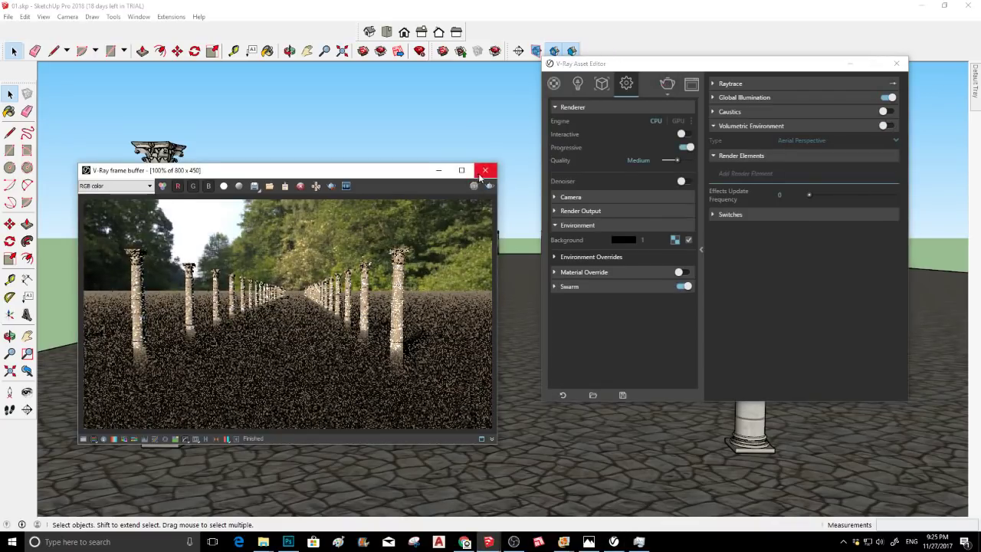
left_click(670, 95)
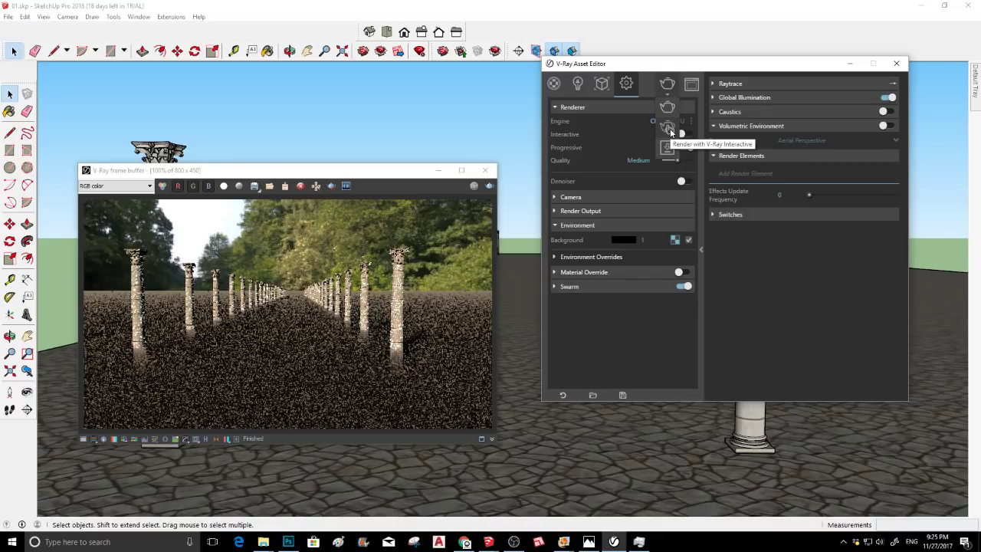
left_click(670, 128)
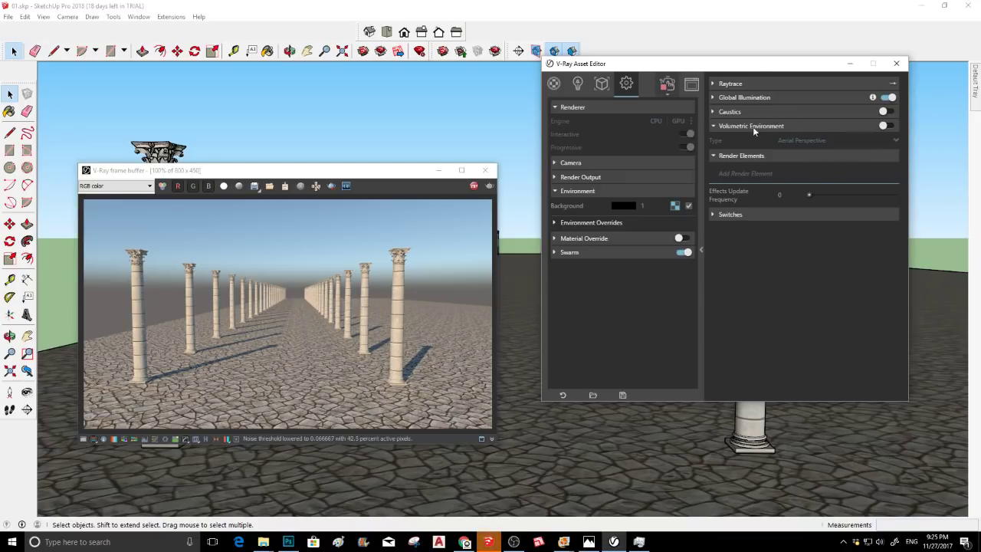
Enable the Volumetric Environment and set its type to Environment Fog
left_click(883, 126)
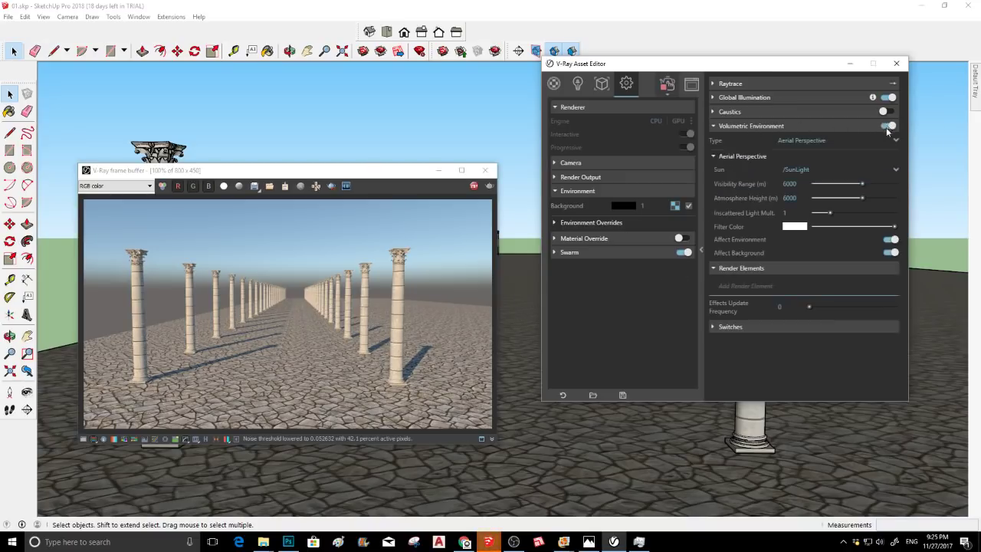
left_click(798, 140)
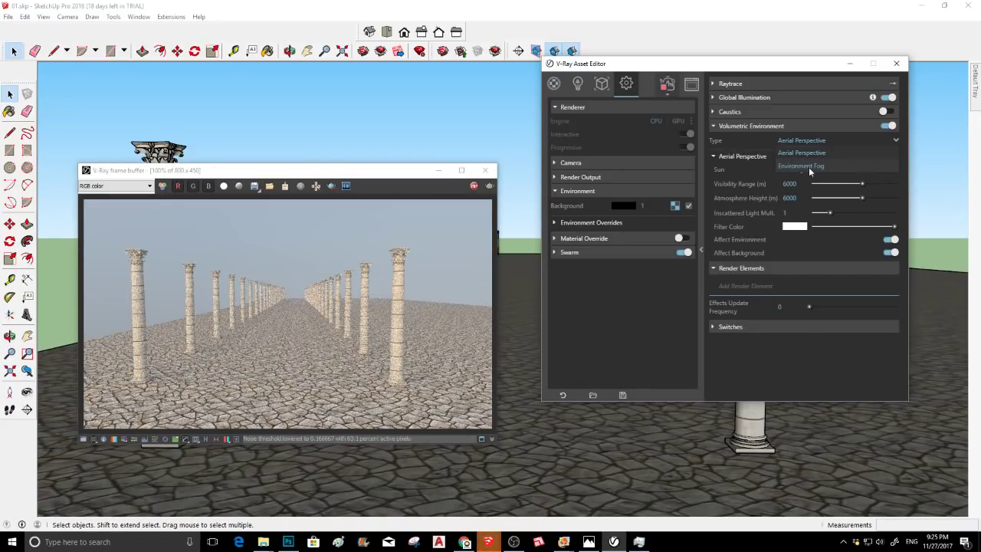
left_click(808, 167)
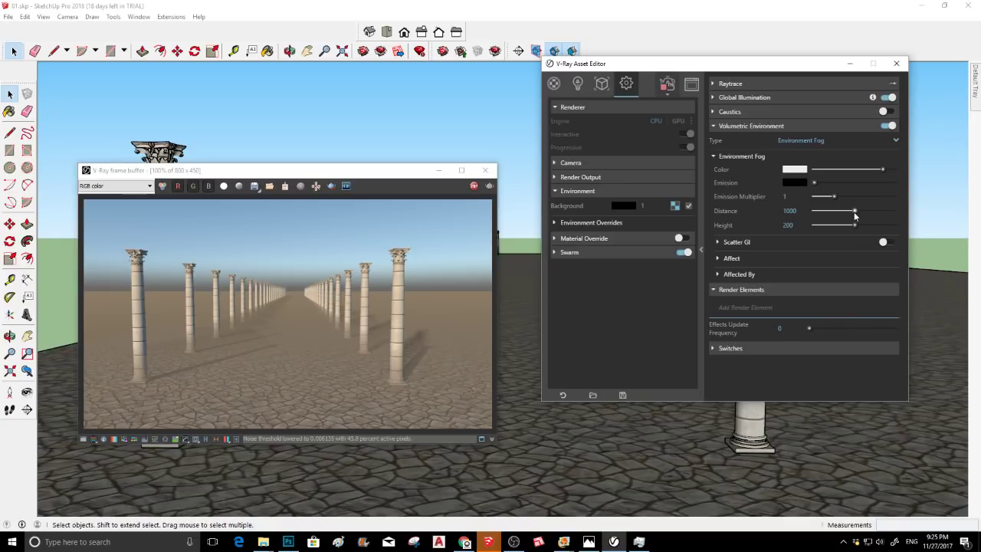
Try fog distances of about 1563.4, 2000 and 180.4, and settle on a distance of 662.6
left_click_drag(854, 211, 879, 215)
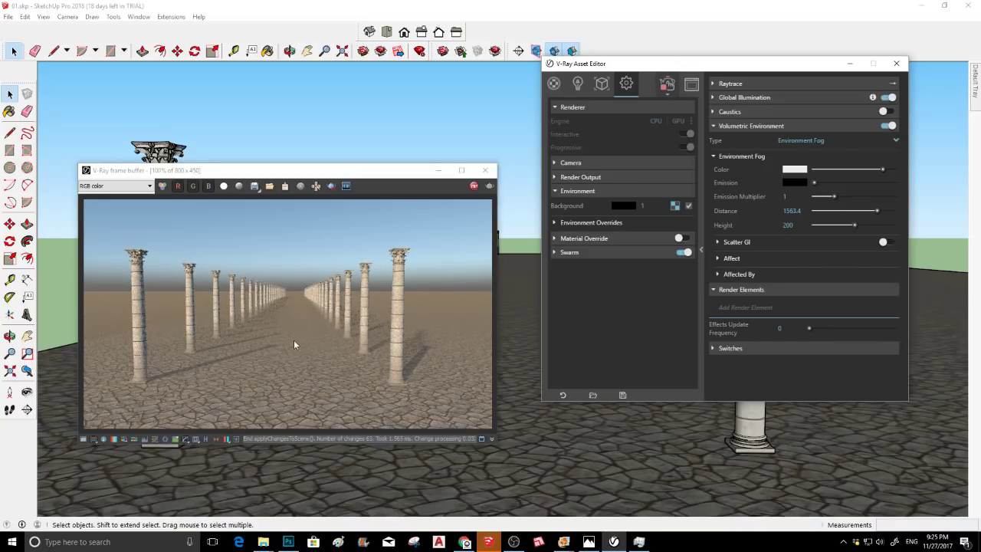
left_click_drag(882, 209, 890, 210)
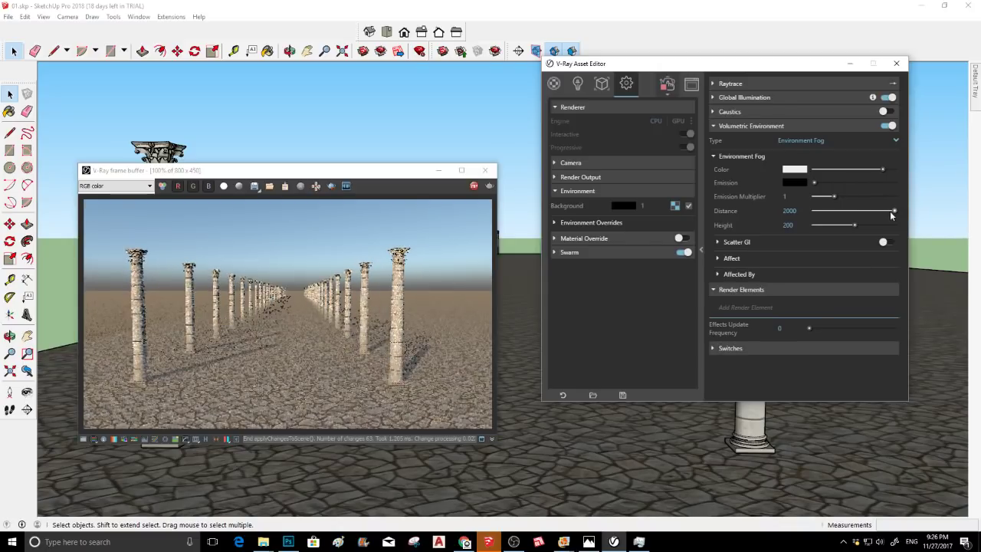
left_click_drag(892, 210, 822, 217)
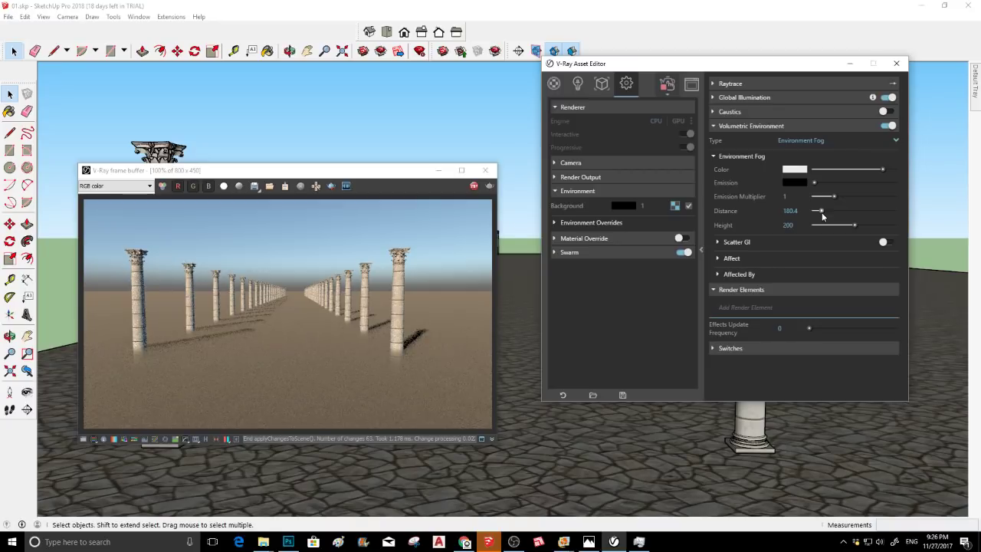
left_click_drag(822, 212, 840, 211)
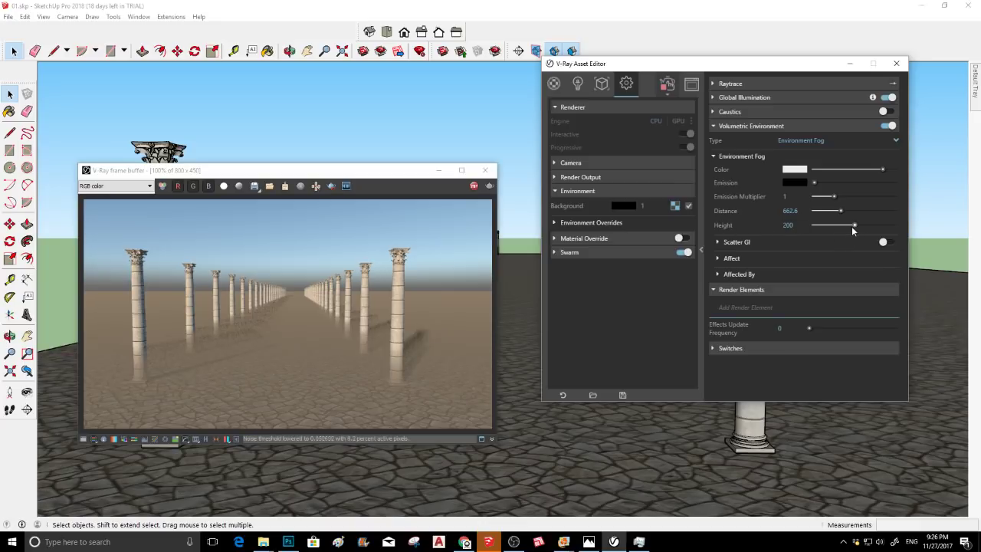
Try fog heights of about 385.7 and 23.4, and settle on a height of 208.6
left_click_drag(854, 223, 891, 224)
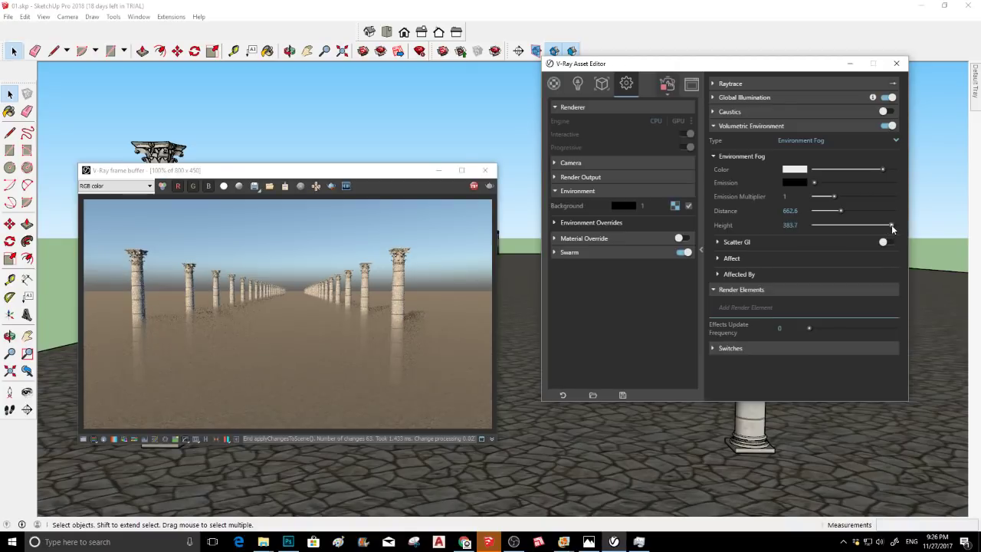
left_click(825, 225)
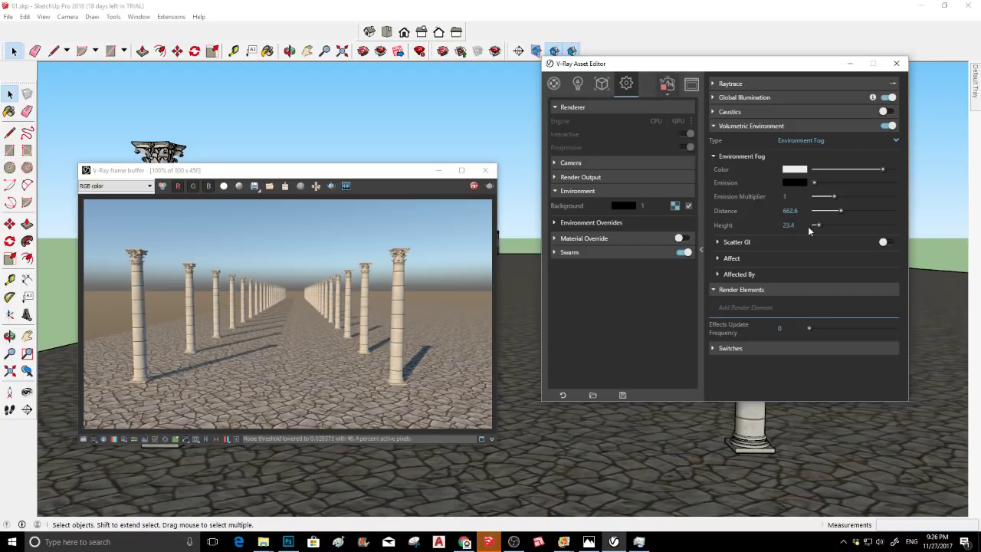
left_click_drag(818, 226, 856, 224)
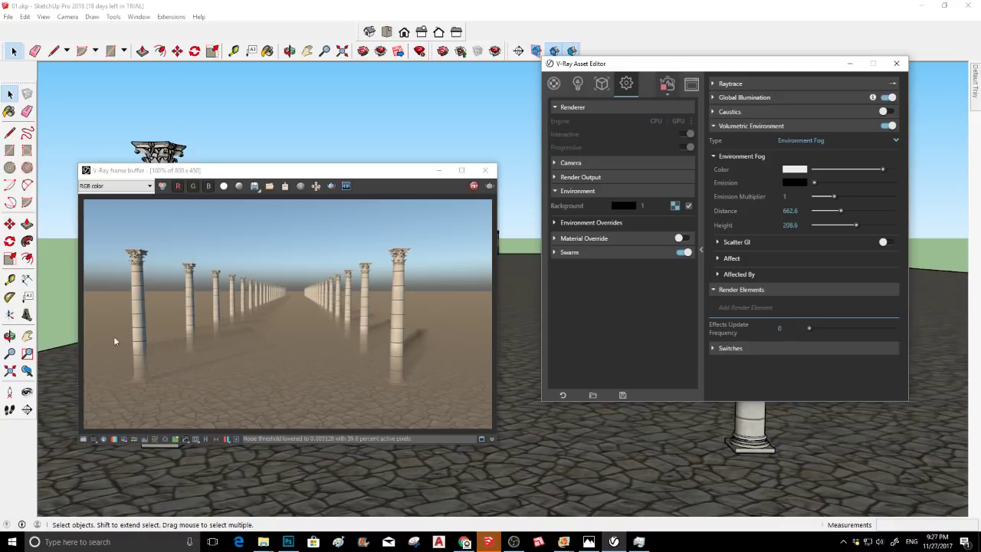
Examine the Environment Fog's Scatter GI, Affect and Affected By settings, including the available choices for the affecting lights
left_click(751, 244)
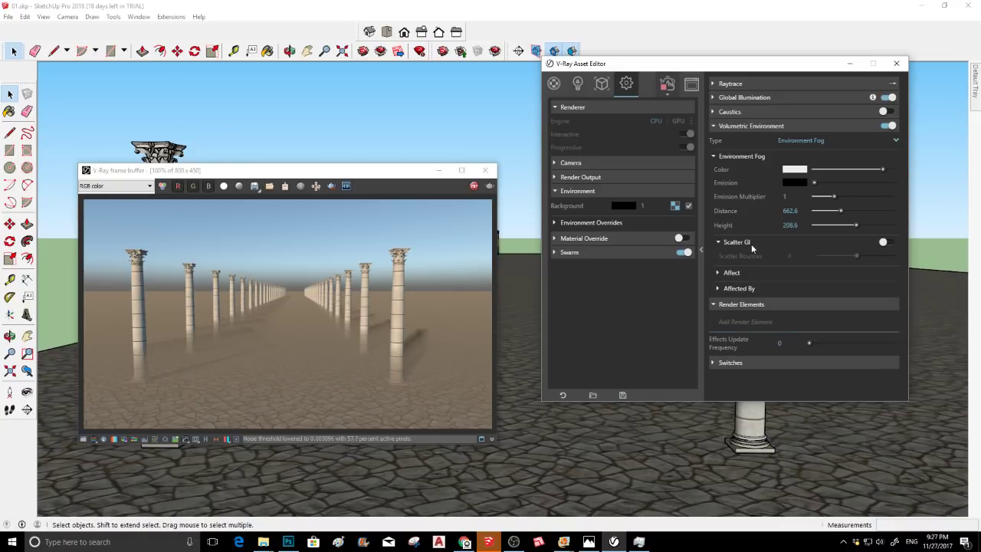
left_click(751, 244)
left_click(751, 260)
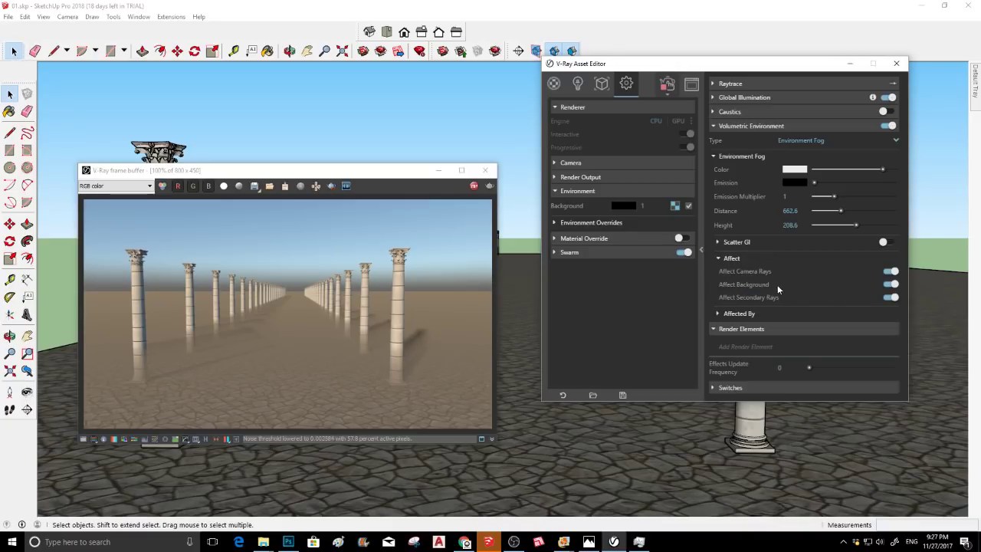
left_click(753, 260)
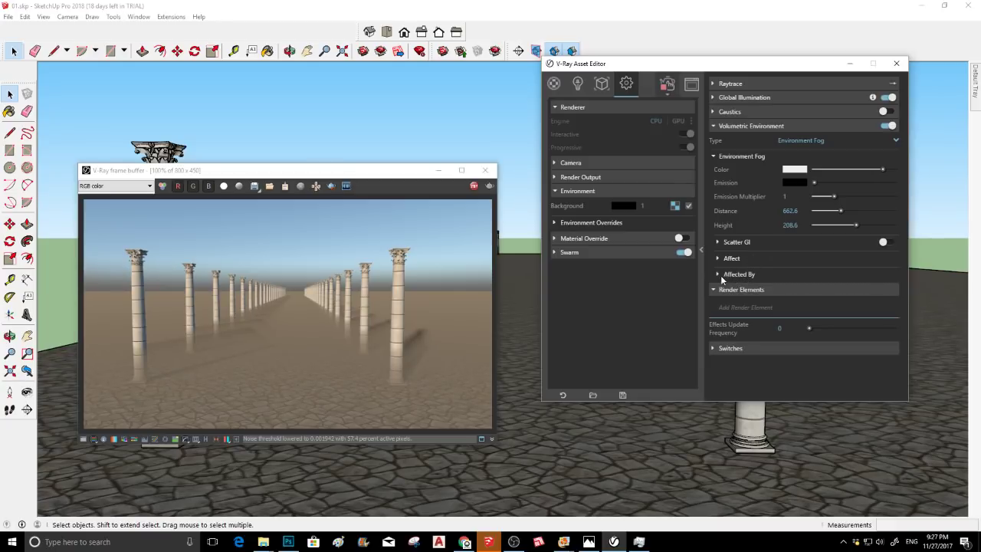
left_click(744, 275)
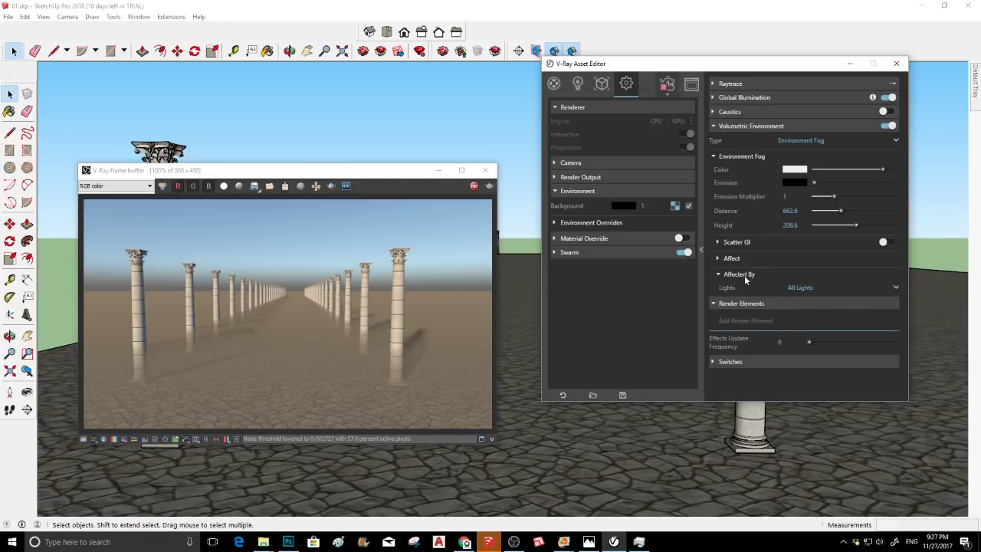
left_click(891, 288)
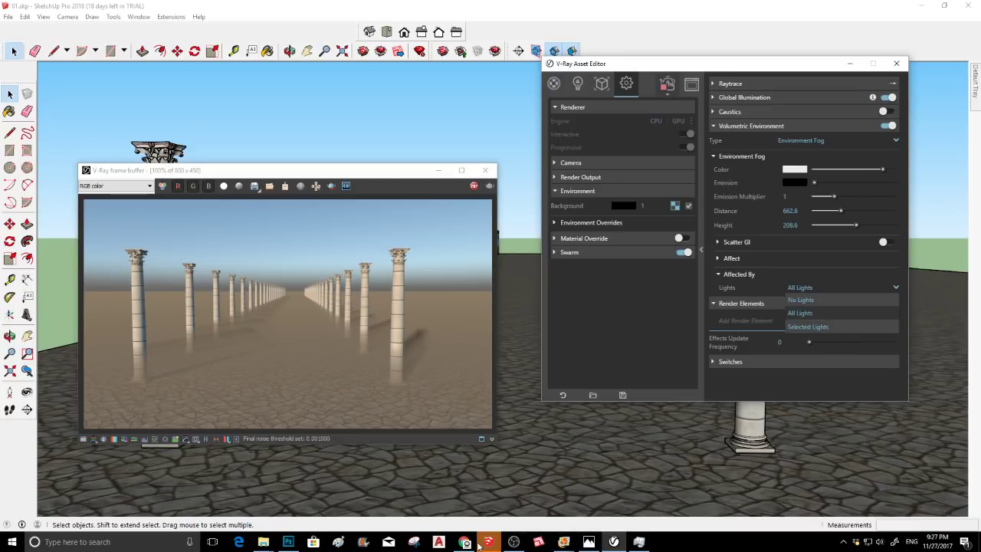
Close the colonnade model 01.skp and discard its unsaved changes
mouse_move(485, 542)
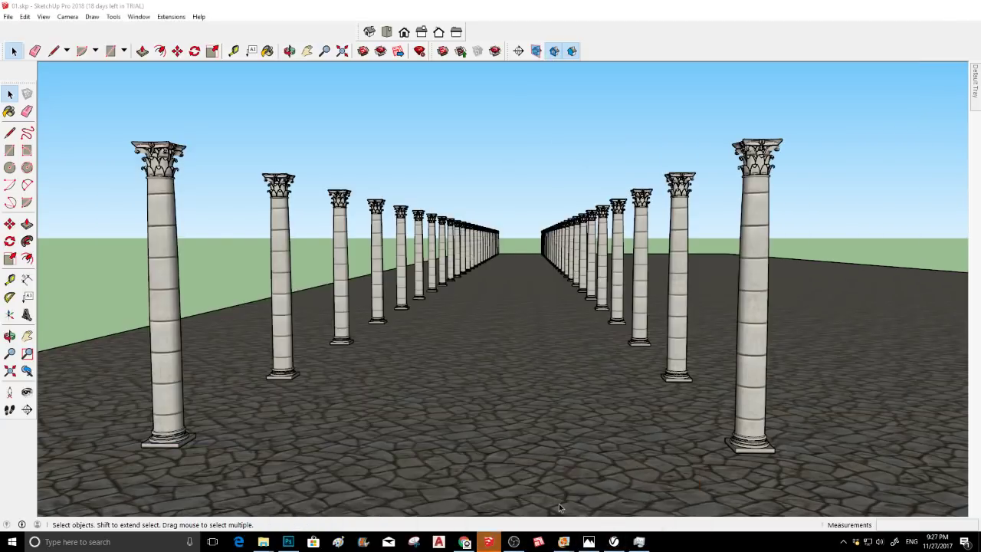
left_click(559, 503)
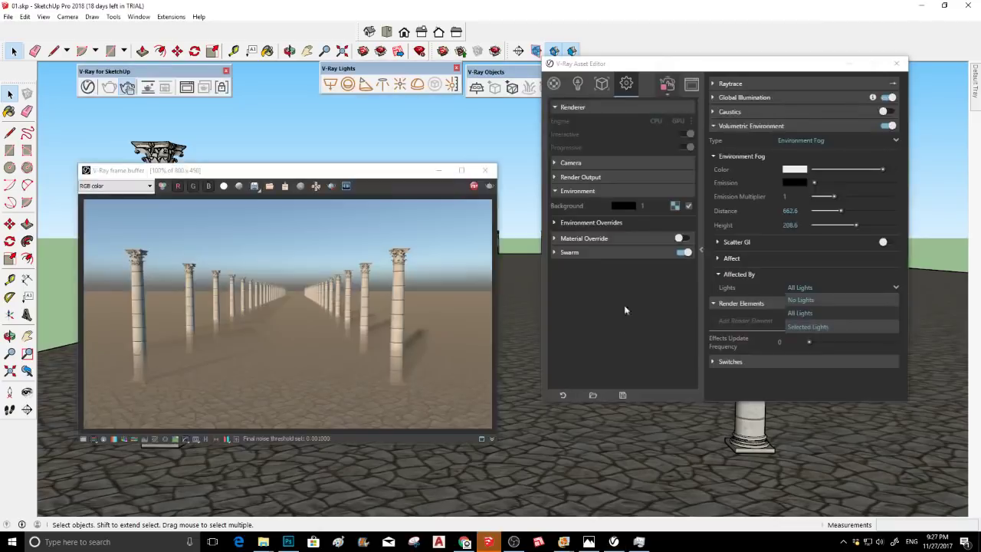
left_click(970, 6)
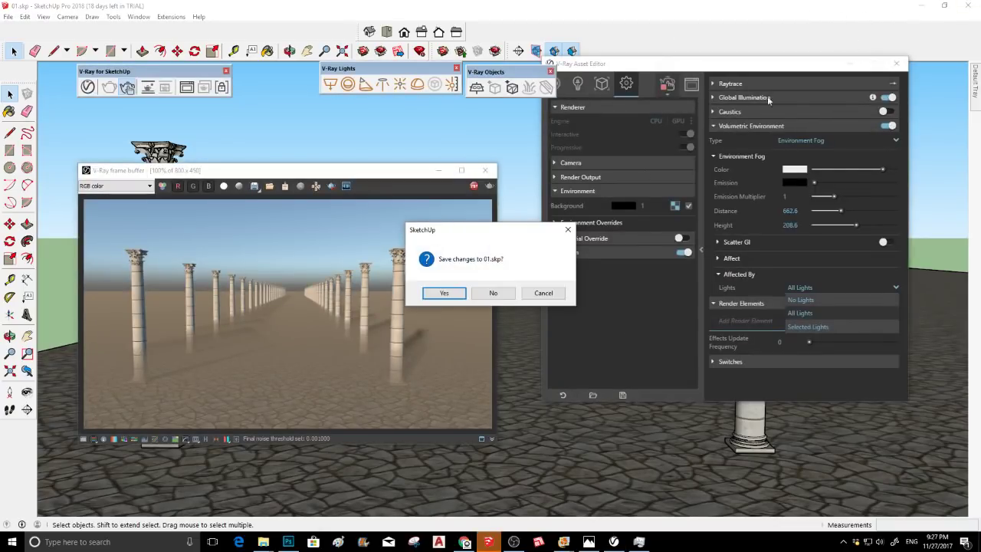
left_click(493, 293)
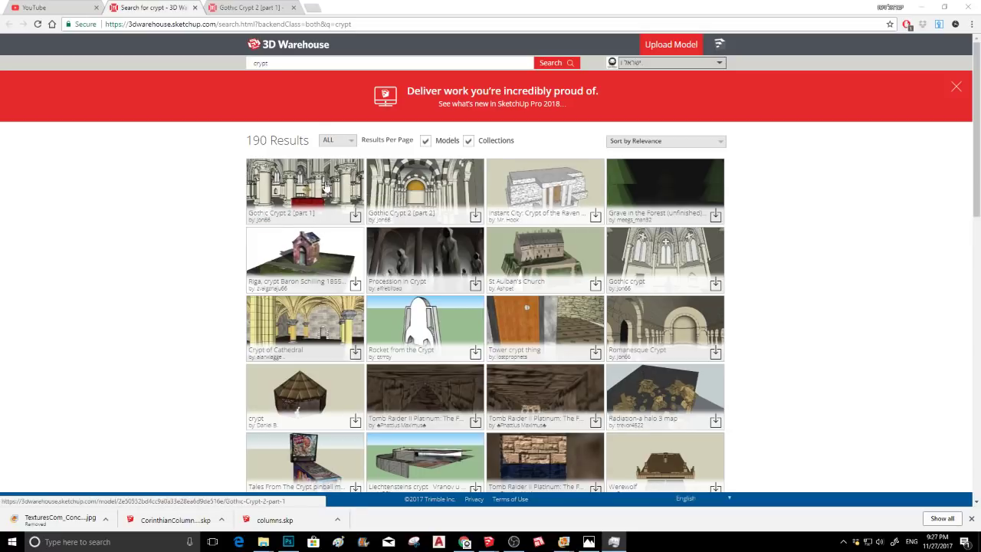
In Chrome, look over the Gothic Crypt 2 [part 1] page and browse the 3D Warehouse search results for crypt models
left_click(261, 6)
left_click(153, 7)
scroll(396, 184, "down", 2)
scroll(396, 186, "down", 5)
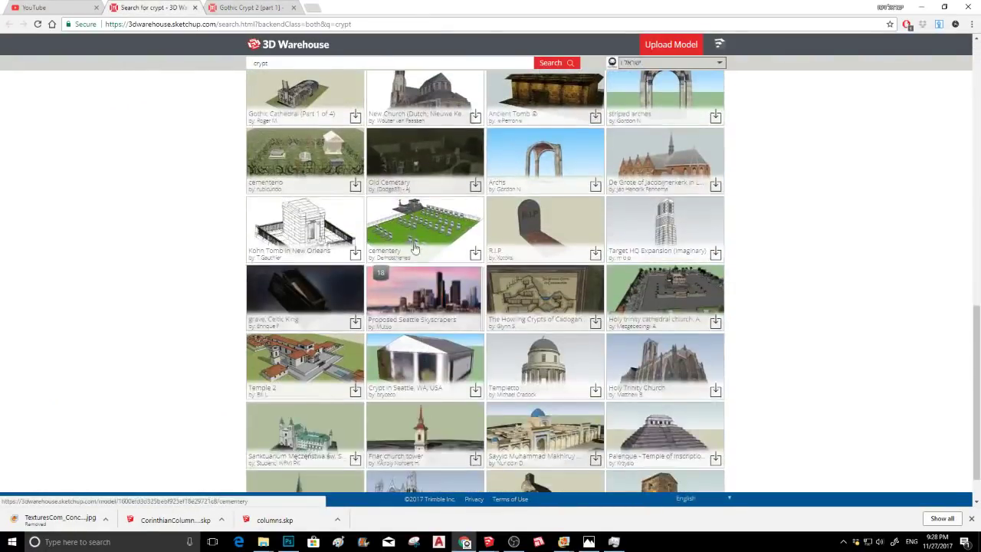
Leave the crypt search results in 3D Warehouse and switch to the 003.skp model in SketchUp
scroll(425, 328, "up", 7)
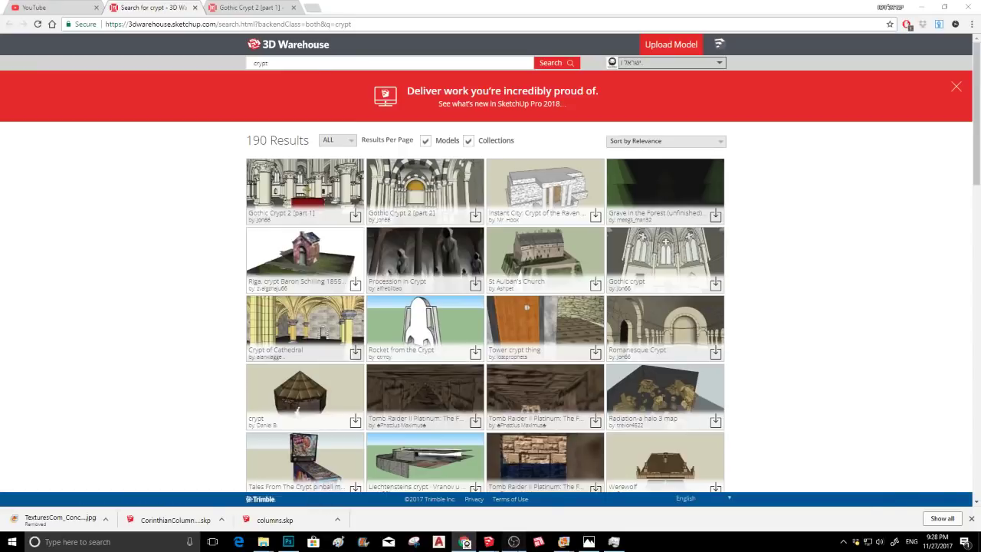
left_click(513, 542)
left_click(514, 542)
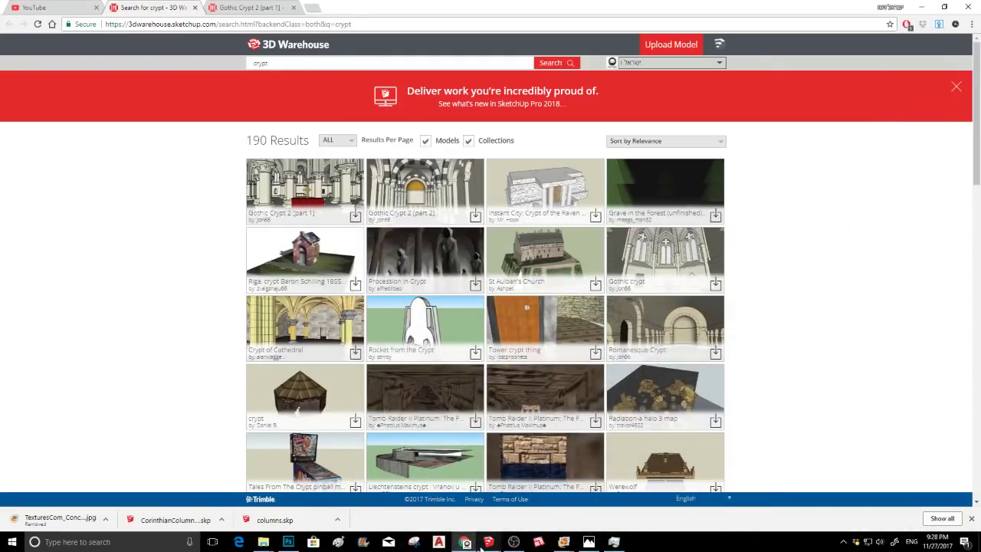
mouse_move(485, 544)
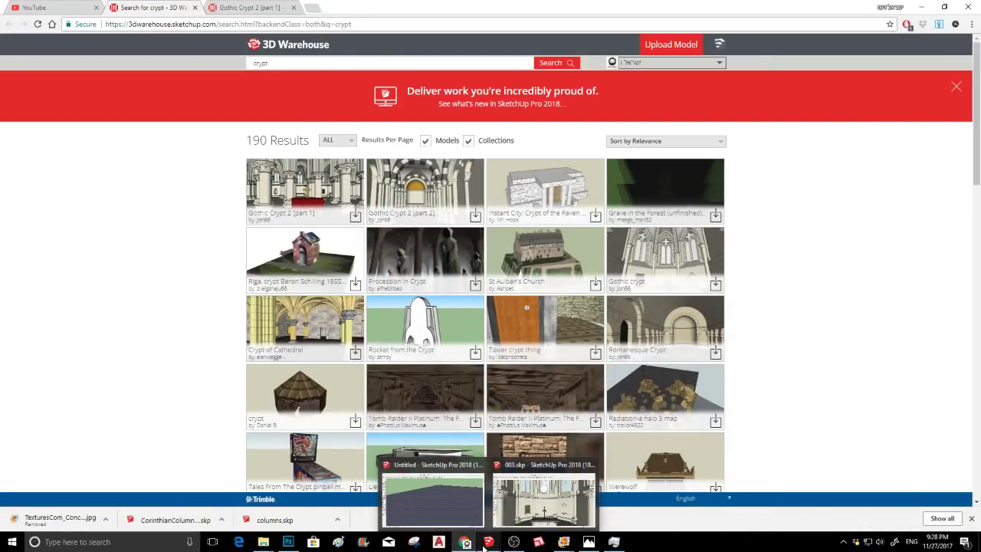
left_click(560, 507)
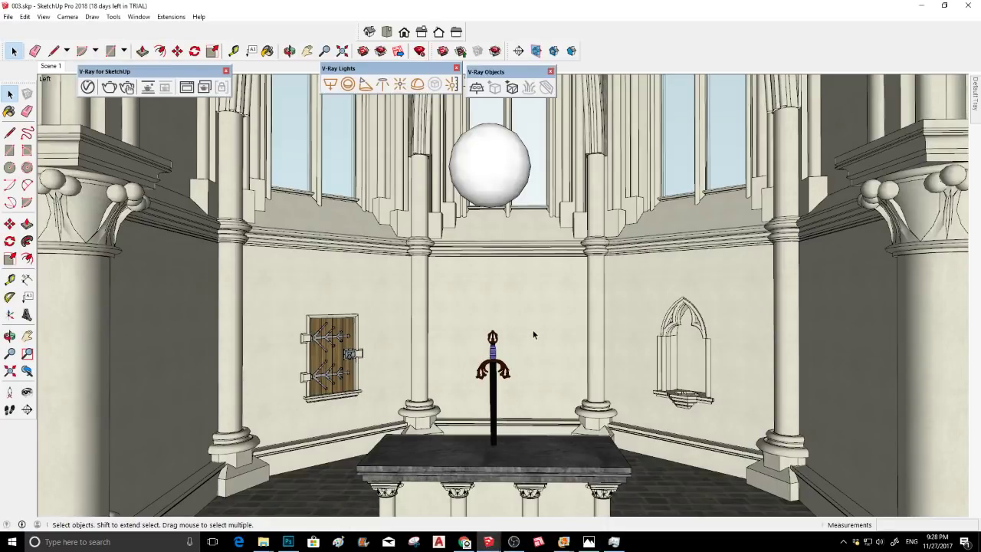
Examine the crypt from inside around the altar and from outside above the vaults, and return to the Scene 1 view
scroll(536, 328, "down", 5)
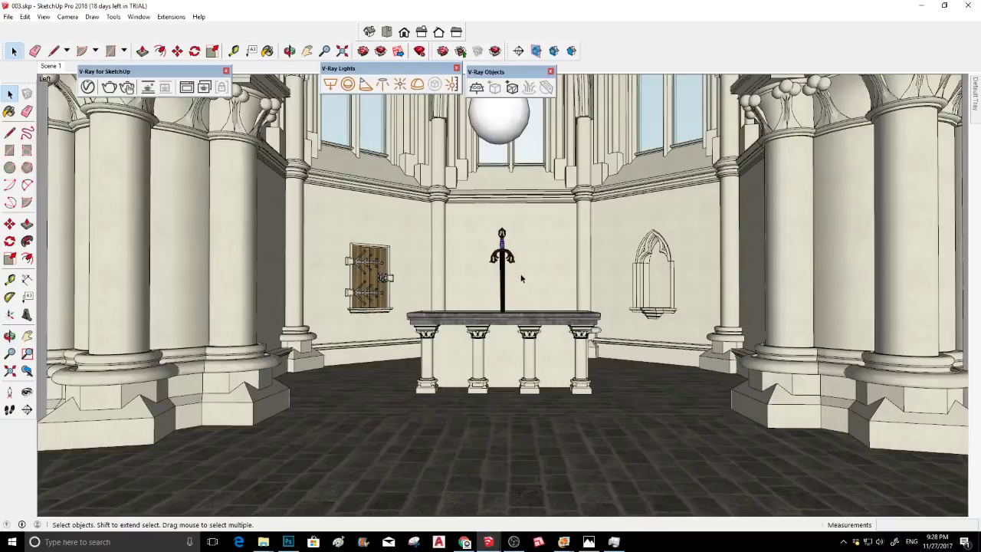
middle_click_drag(522, 279, 505, 322, "shift")
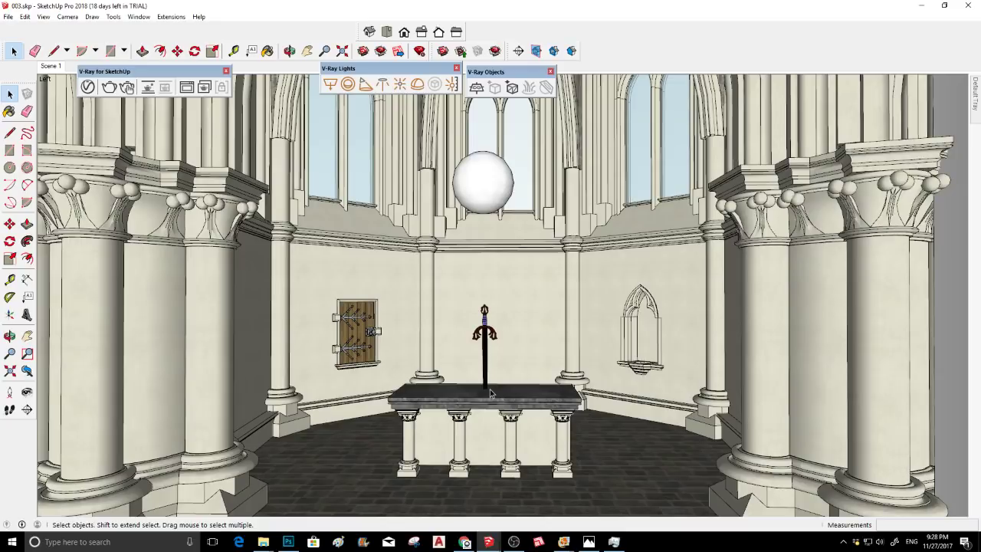
middle_click_drag(485, 389, 508, 363)
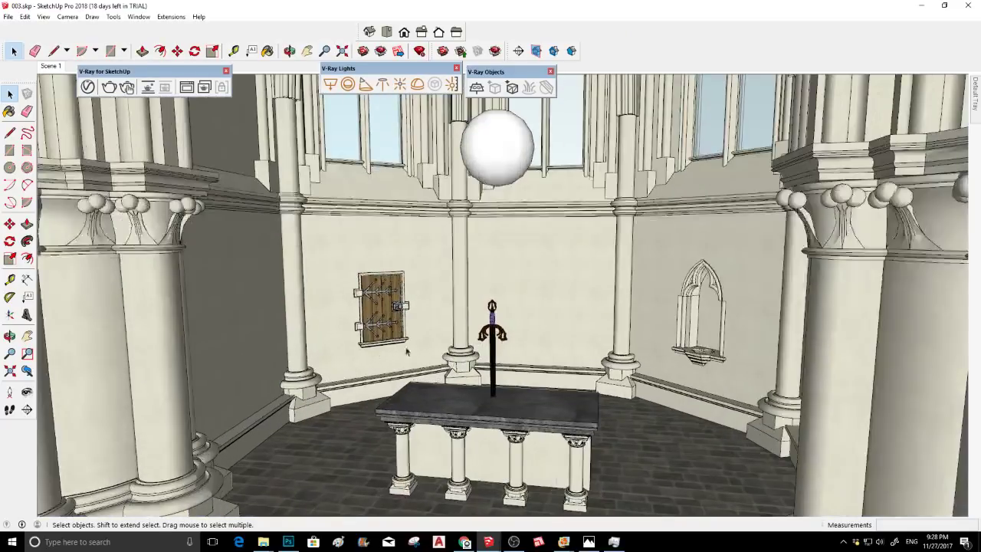
middle_click_drag(407, 351, 587, 329)
left_click(521, 314)
middle_click_drag(521, 314, 549, 401)
middle_click_drag(475, 213, 580, 296)
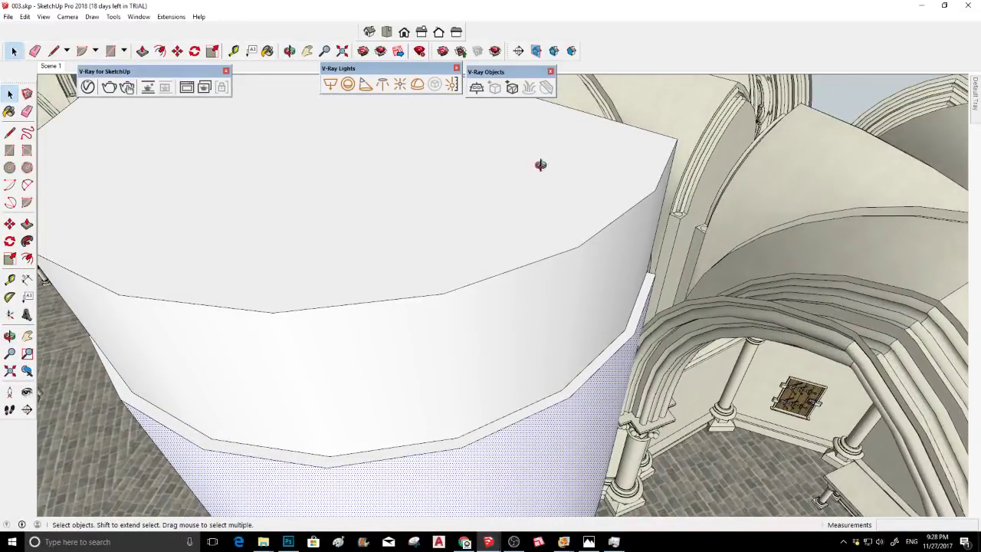
middle_click_drag(545, 157, 510, 358)
middle_click_drag(605, 289, 237, 157)
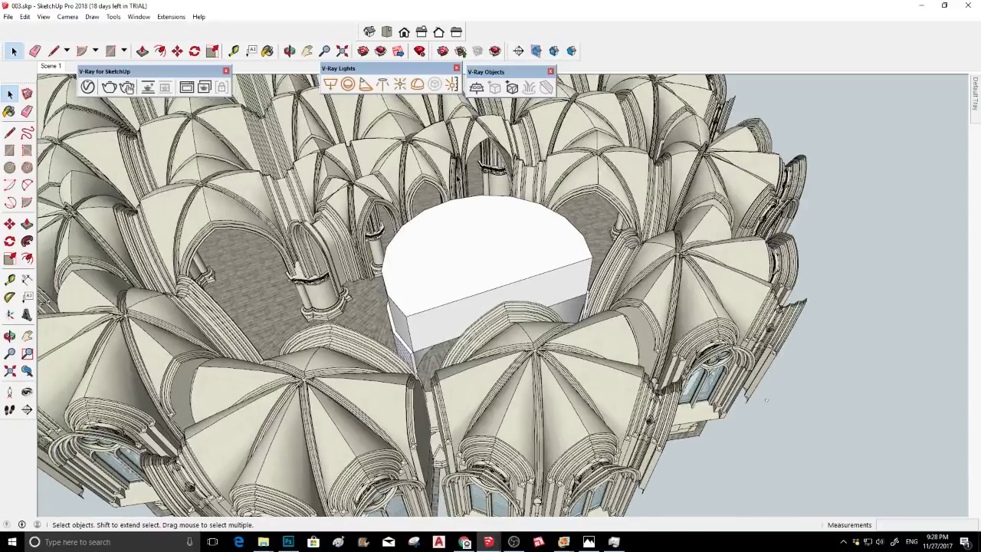
middle_click_drag(640, 193, 630, 412)
scroll(630, 411, "down", 5)
middle_click_drag(630, 307, 630, 406)
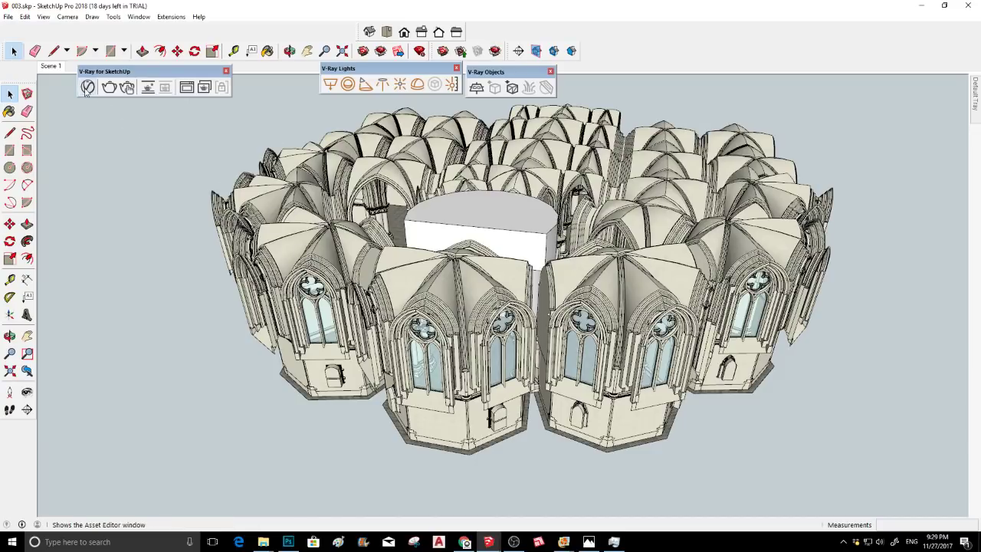
left_click(47, 67)
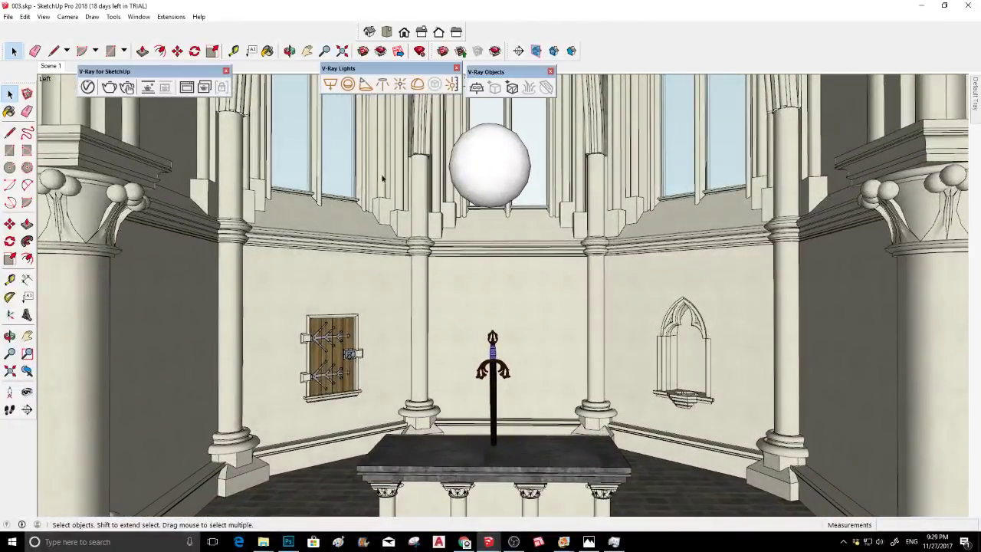
Review the sun, sphere and spot light settings in the V-Ray Asset Editor and reset the render settings to their defaults
left_click(87, 86)
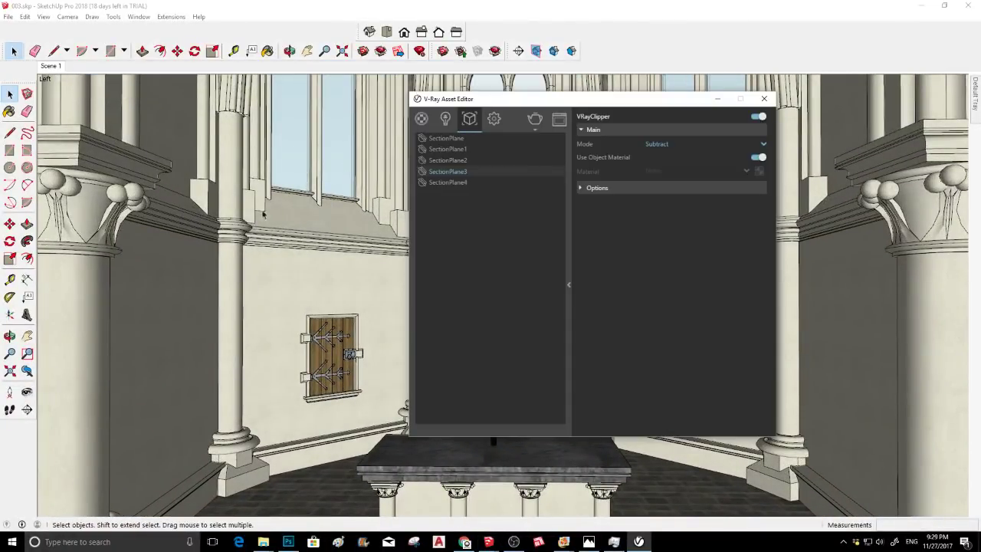
left_click(446, 119)
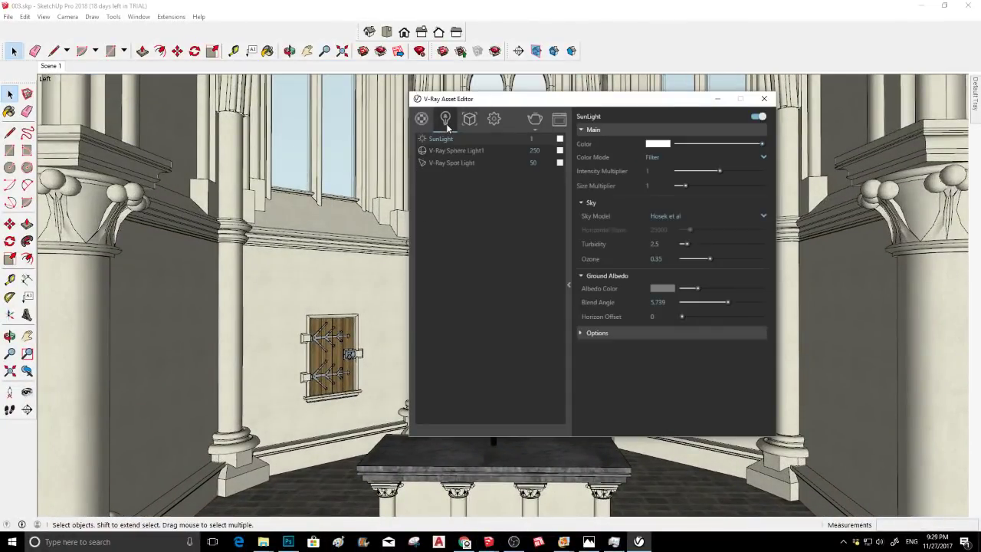
left_click(464, 162)
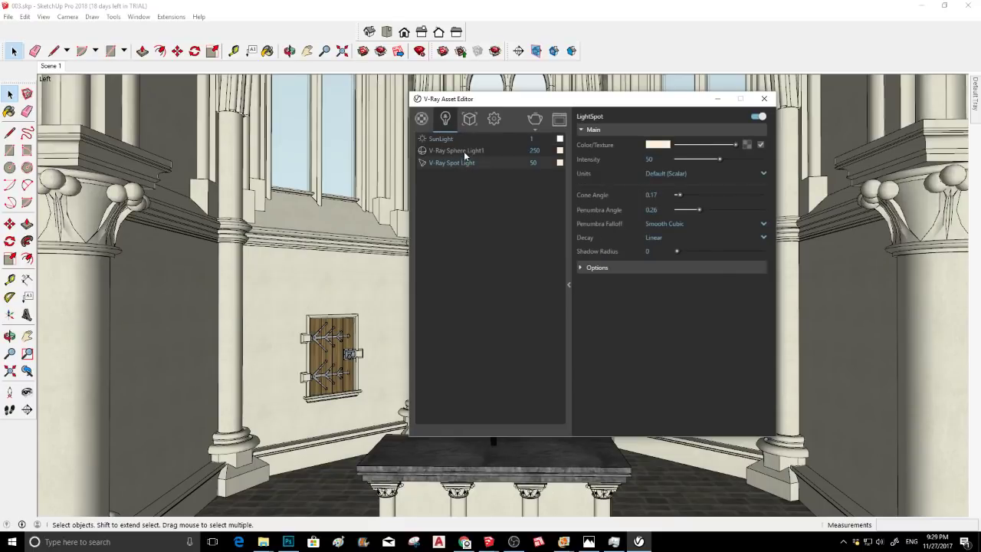
left_click(464, 151)
left_click(463, 139)
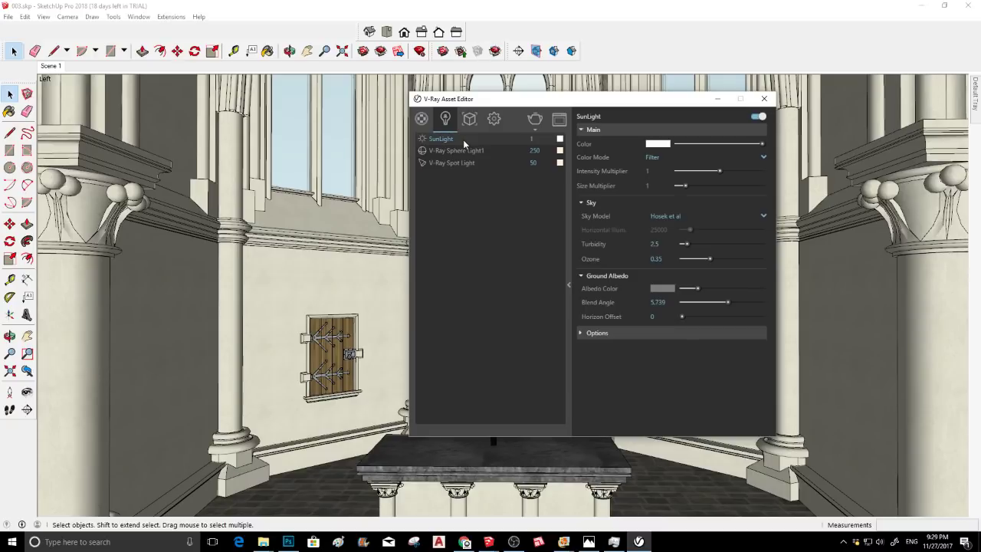
left_click(493, 118)
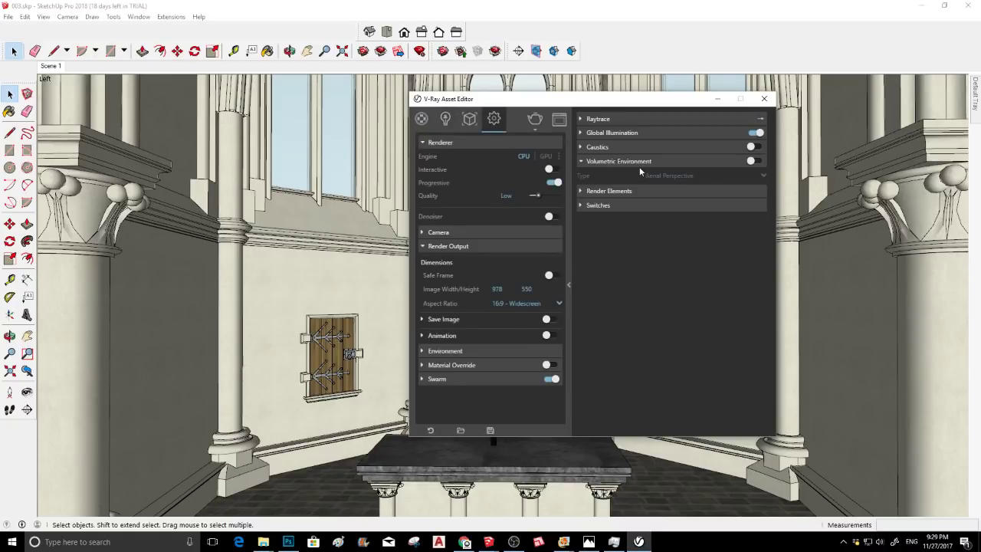
left_click(430, 432)
Delete the V-Ray spot light and the V-Ray sphere light from the scene's lights
left_click(444, 125)
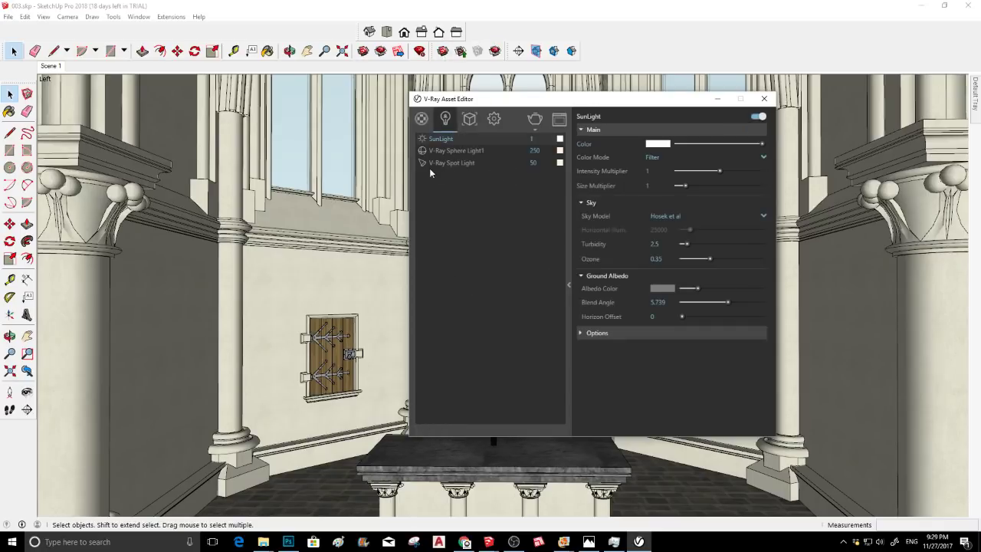
left_click(459, 163)
right_click(460, 163)
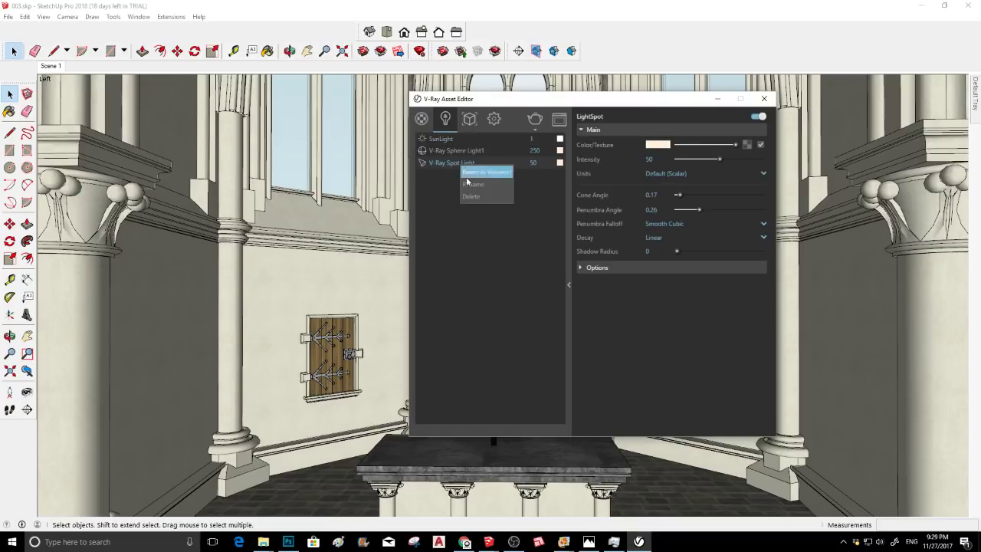
left_click(472, 197)
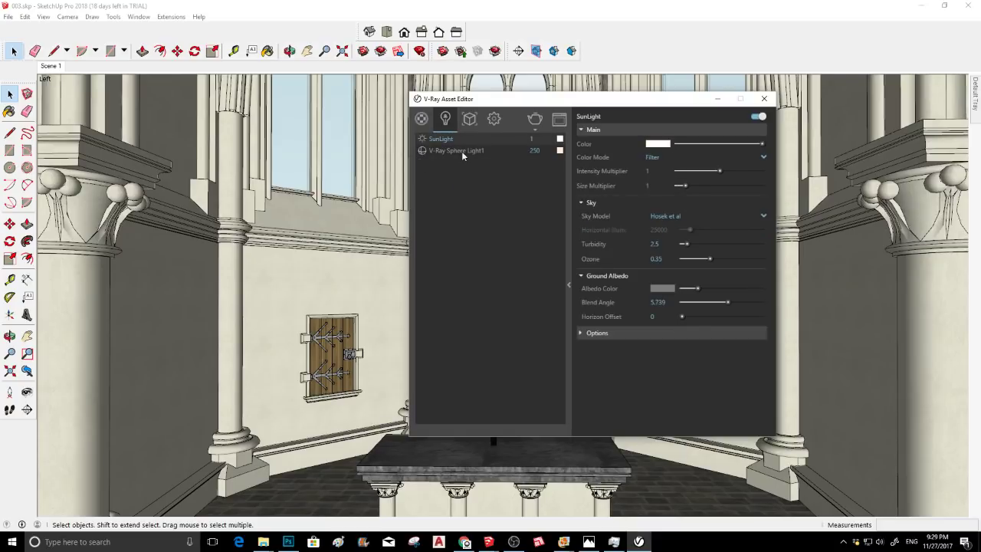
left_click(458, 149)
right_click(458, 150)
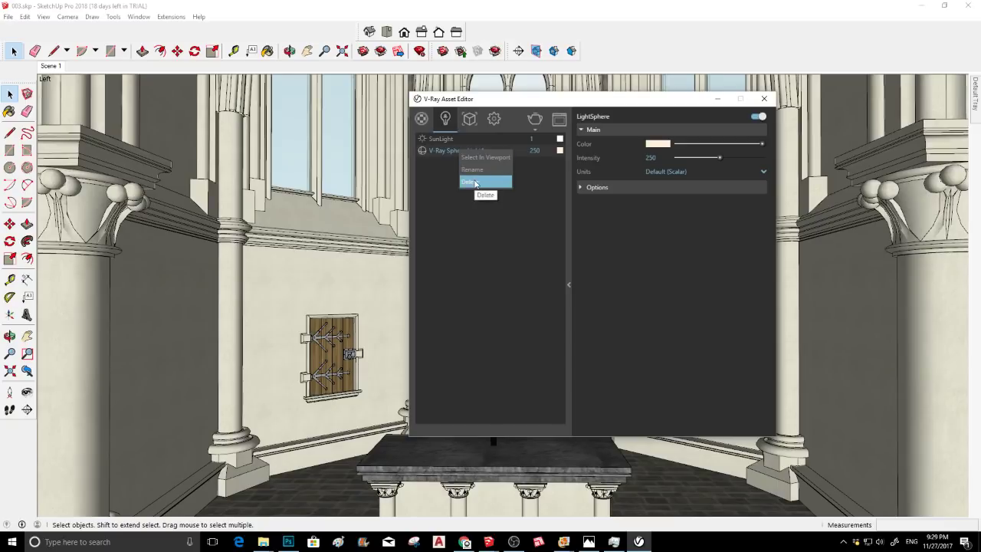
left_click(474, 182)
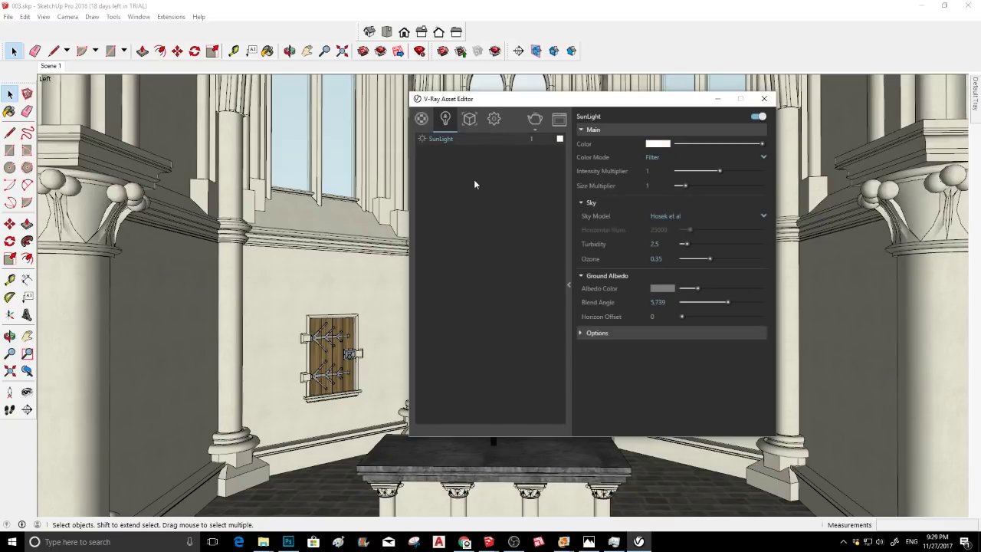
Turn off the SunLight and run a test render of Scene 1, stopping it and closing the frame buffer after viewing it
left_click(423, 140)
left_click(534, 120)
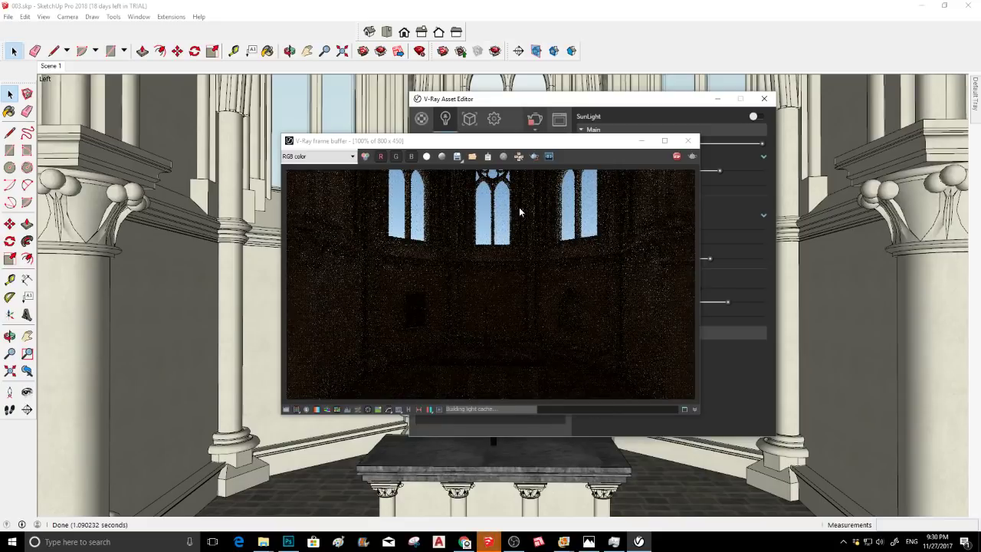
left_click(53, 67)
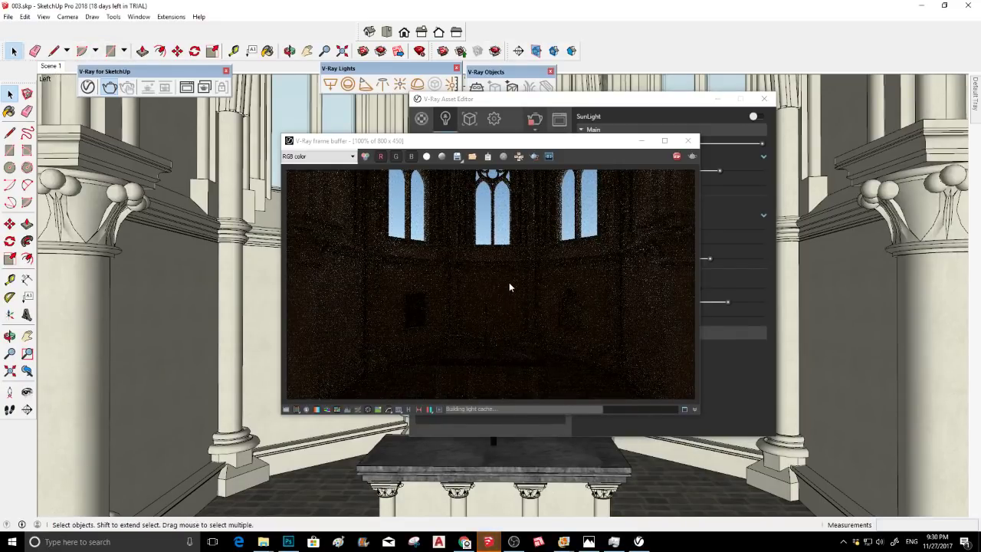
scroll(508, 281, "down", 1)
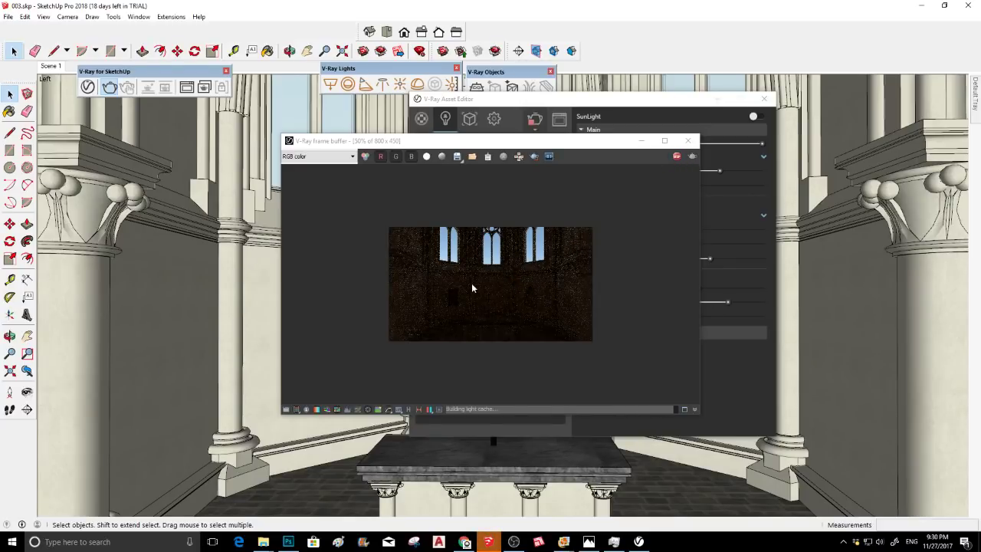
left_click(679, 159)
left_click(690, 142)
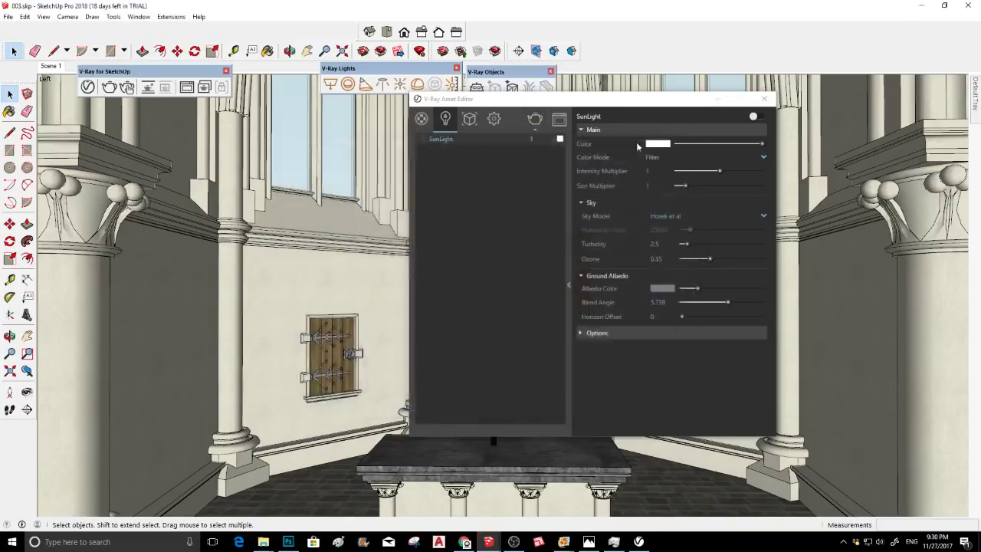
Set the render output aspect ratio to 4:3 - Picture and run another test render, closing the frame buffer after viewing it
left_click(494, 118)
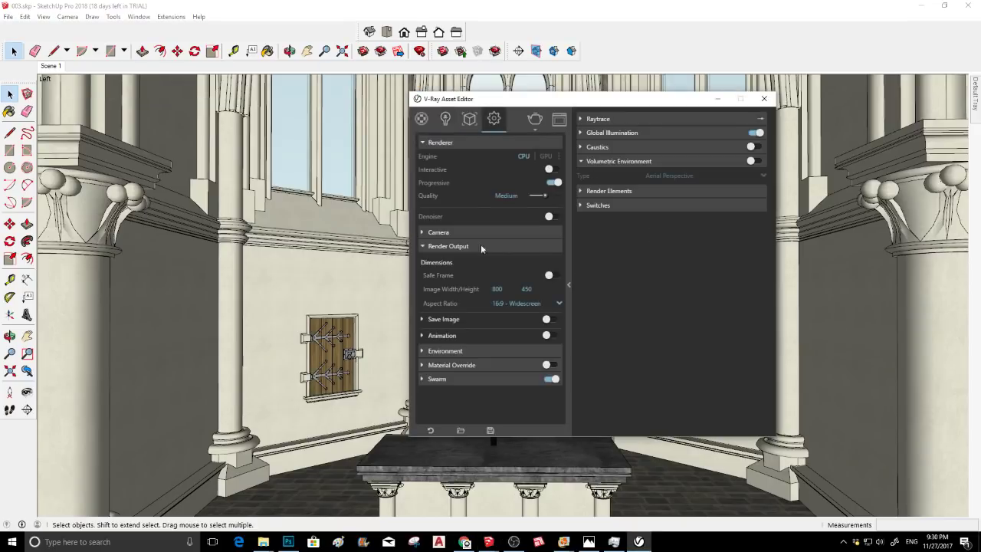
left_click(530, 304)
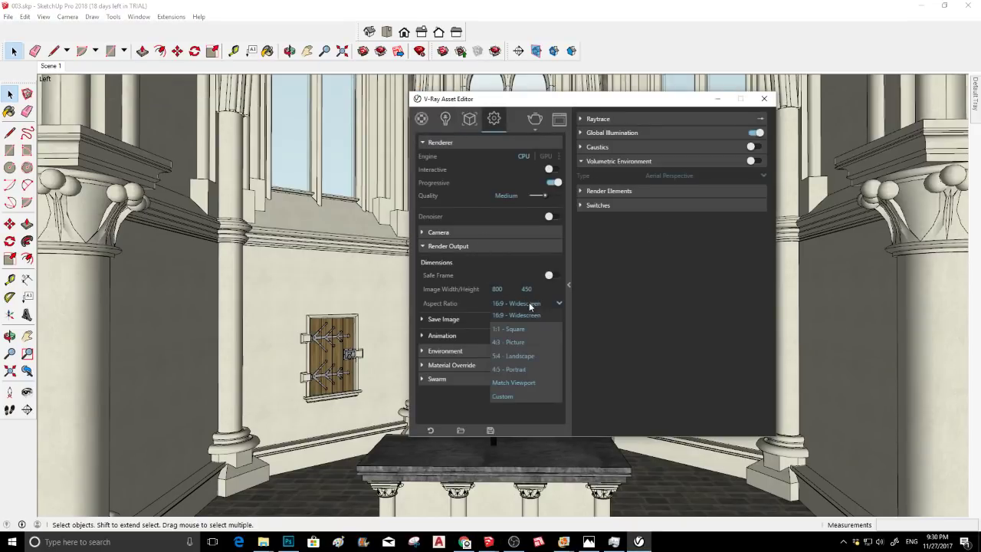
left_click(520, 343)
left_click(534, 120)
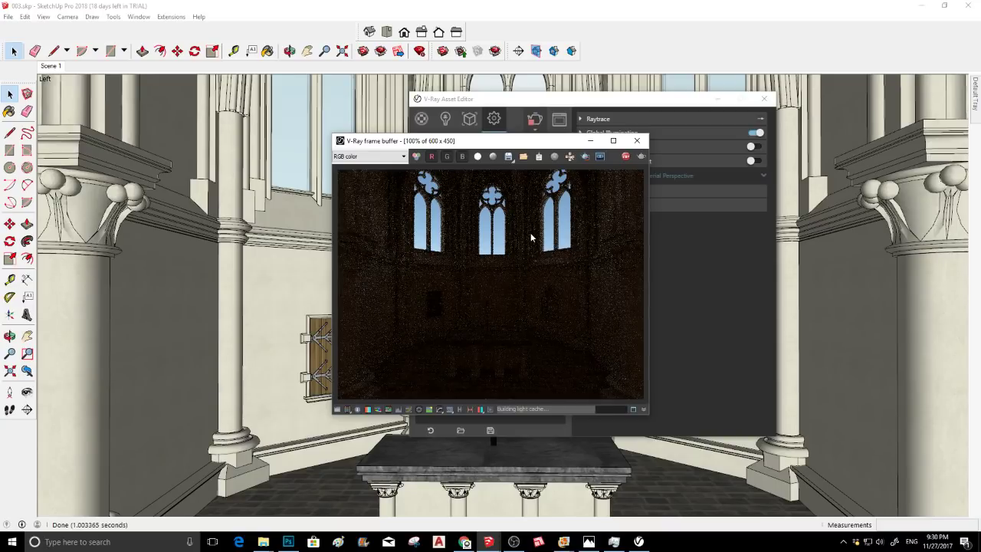
left_click(637, 140)
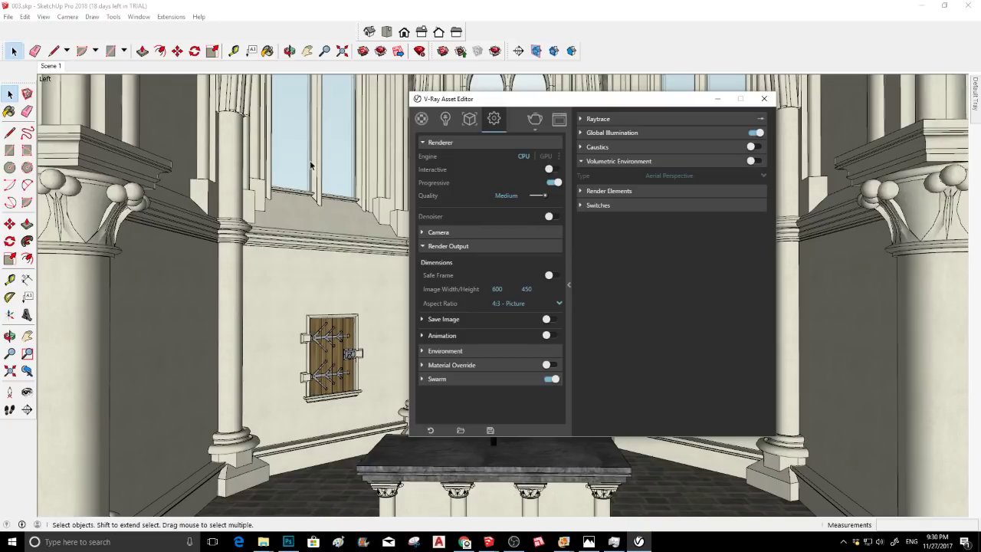
Select the whole model, sample the material of the window glass, and inspect its reflection layer settings
key("ctrl+a")
key("b")
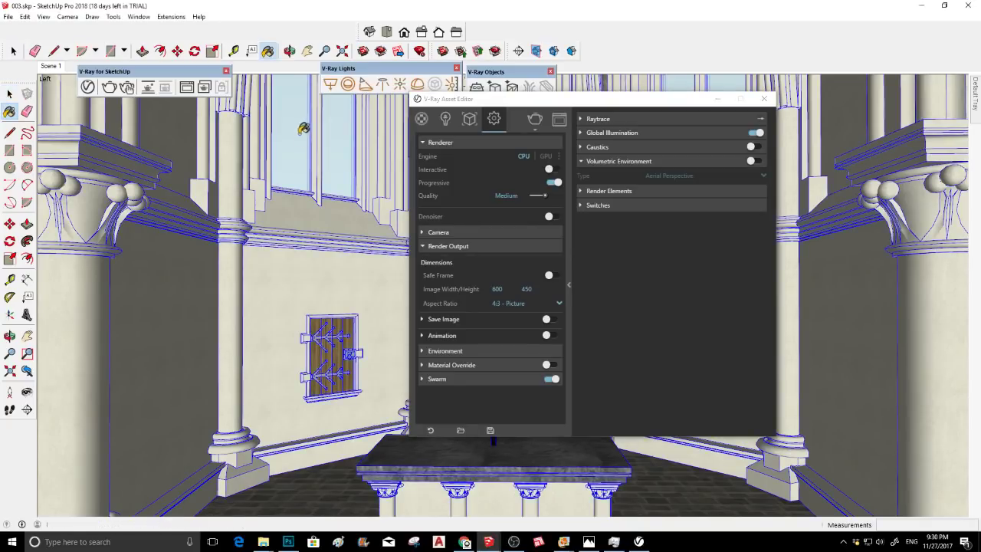
left_click(300, 121, "alt")
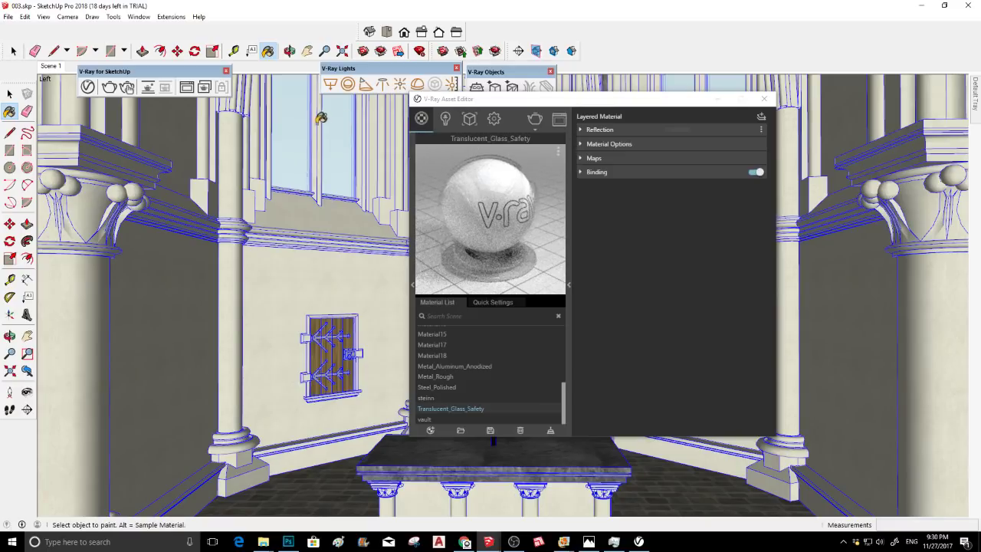
left_click(650, 130)
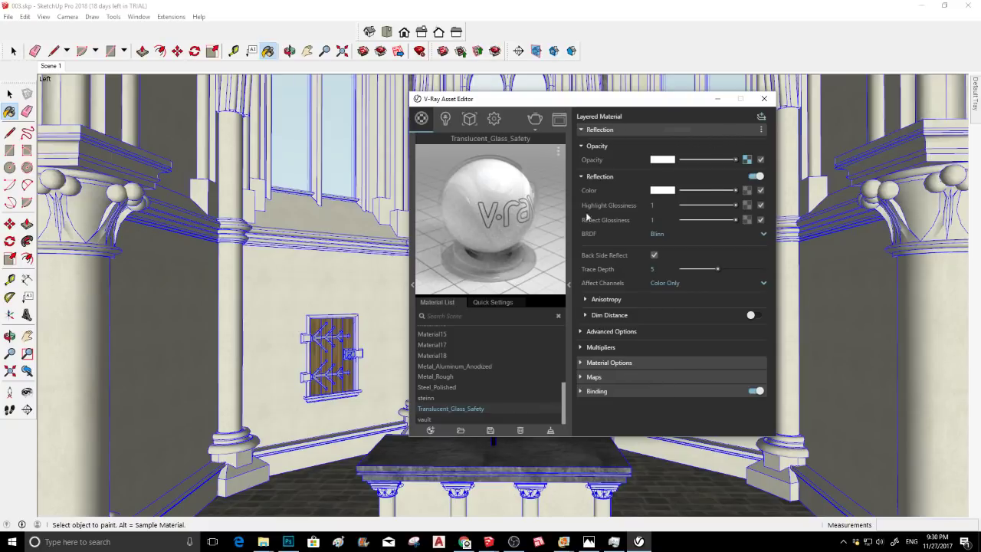
left_click(636, 129)
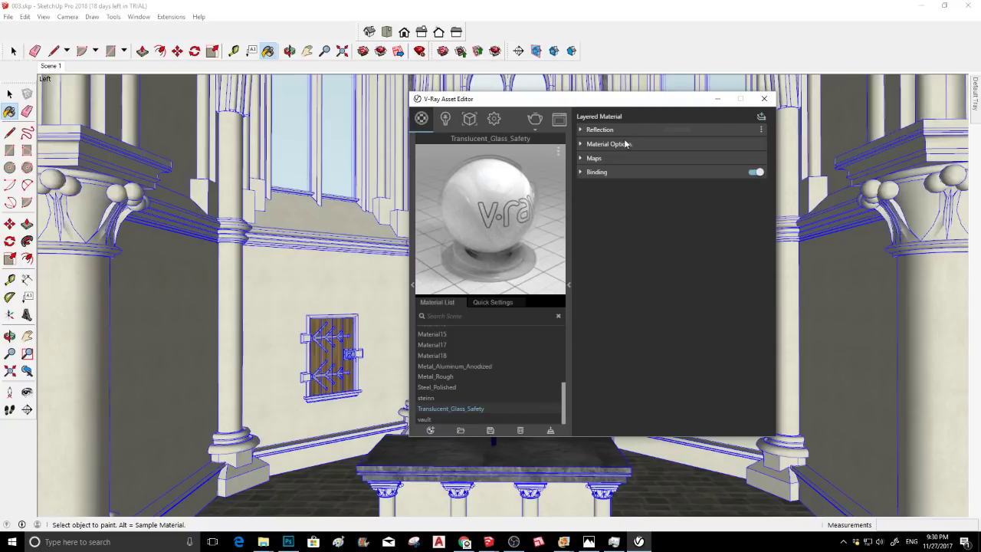
Sample the stone material of the column beside the altar and open its V-Ray material settings
left_click(717, 98)
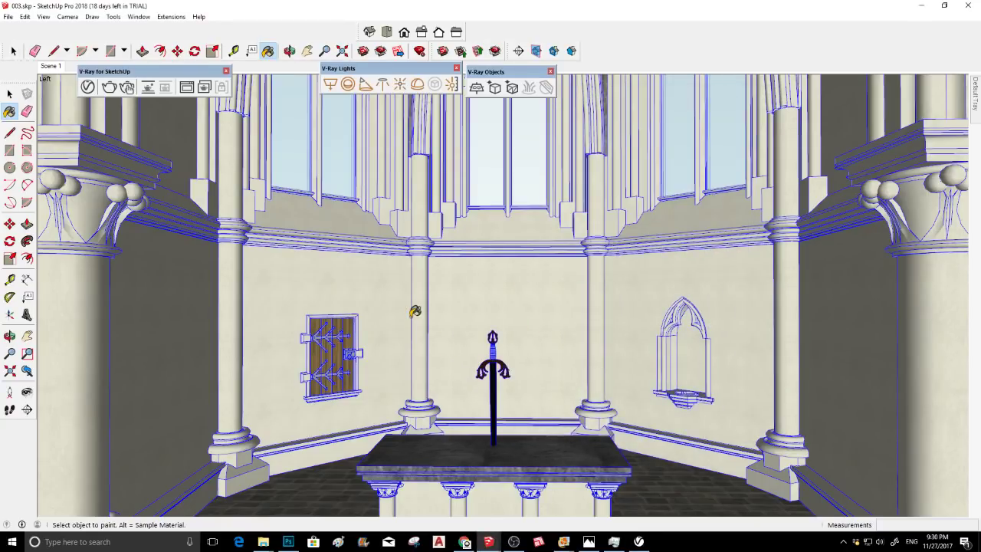
key("alt")
left_click(422, 280, "alt")
left_click(88, 86)
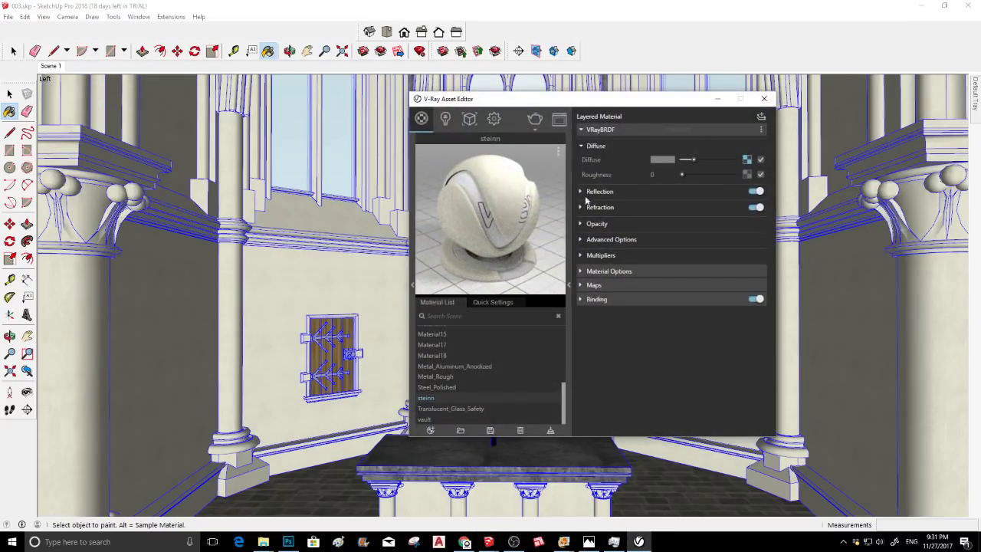
Minimize the V-Ray Asset Editor and place a spot light's source in the quatrefoil of an outer chapel window
left_click(717, 98)
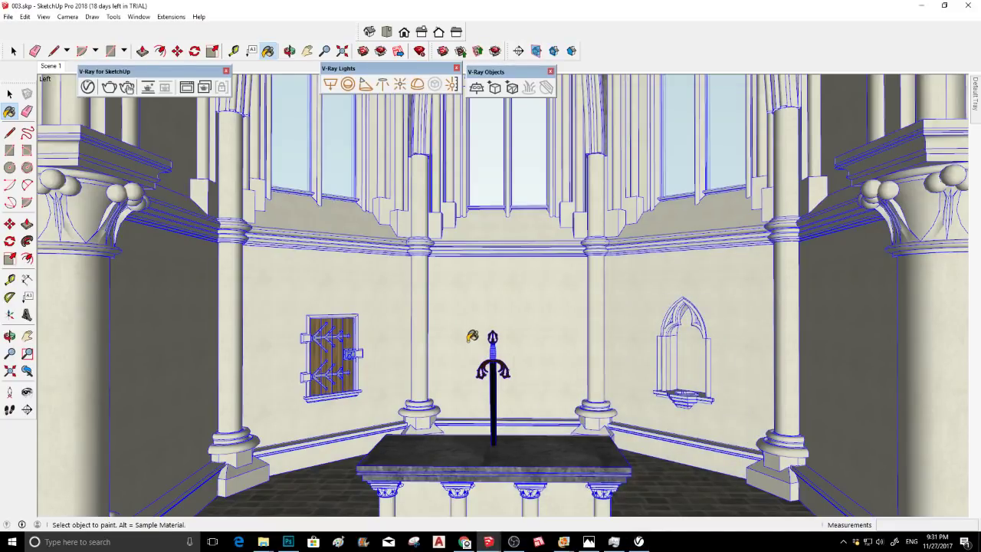
mouse_move(350, 266)
middle_mouse_down()
mouse_move(383, 293)
mouse_move(624, 367)
mouse_move(490, 339)
middle_mouse_up()
scroll(587, 300, "down", 6)
key("space")
mouse_move(464, 289)
middle_mouse_down()
mouse_move(572, 316)
mouse_move(619, 298)
mouse_move(605, 289)
mouse_move(565, 305)
middle_mouse_up()
scroll(613, 298, "down", 4)
scroll(541, 305, "down", 1)
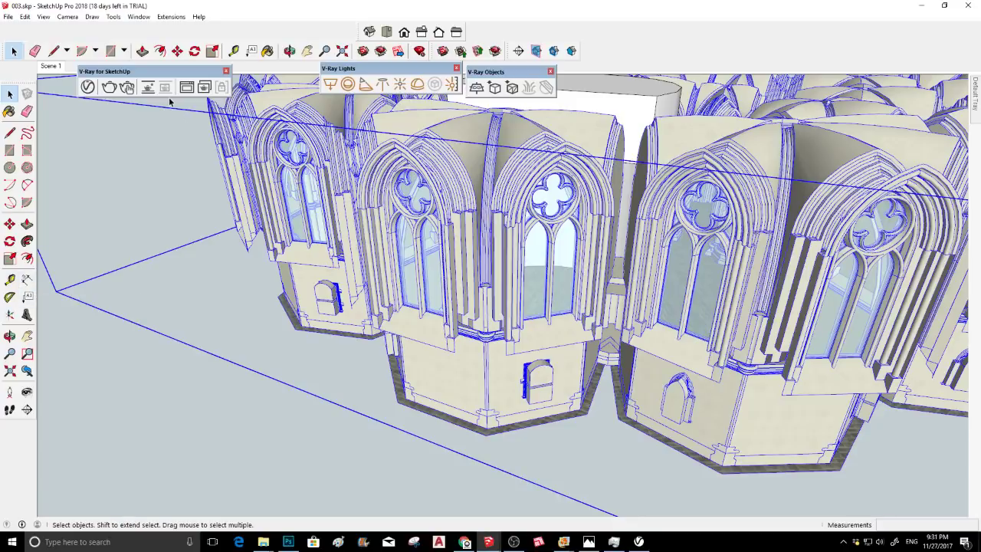
left_click(365, 85)
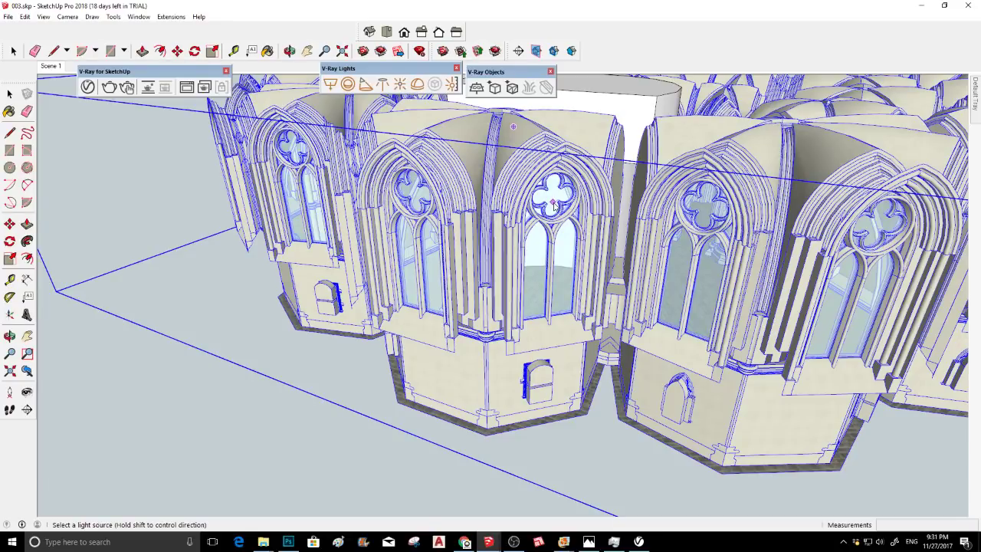
left_click(553, 203)
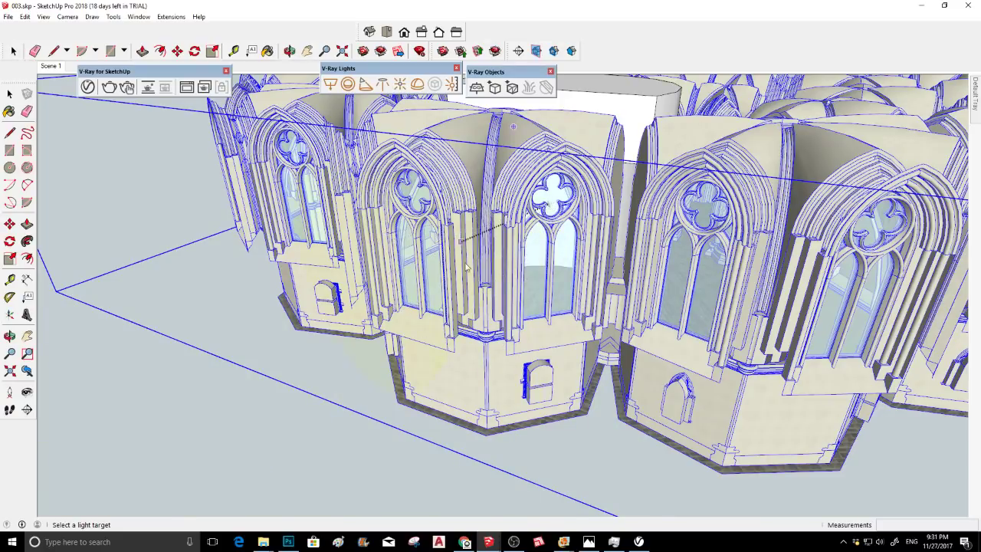
Aim the spot light at the top of the altar sword's hilt and set its cone and penumbra angles
middle_click_drag(462, 290, 541, 314)
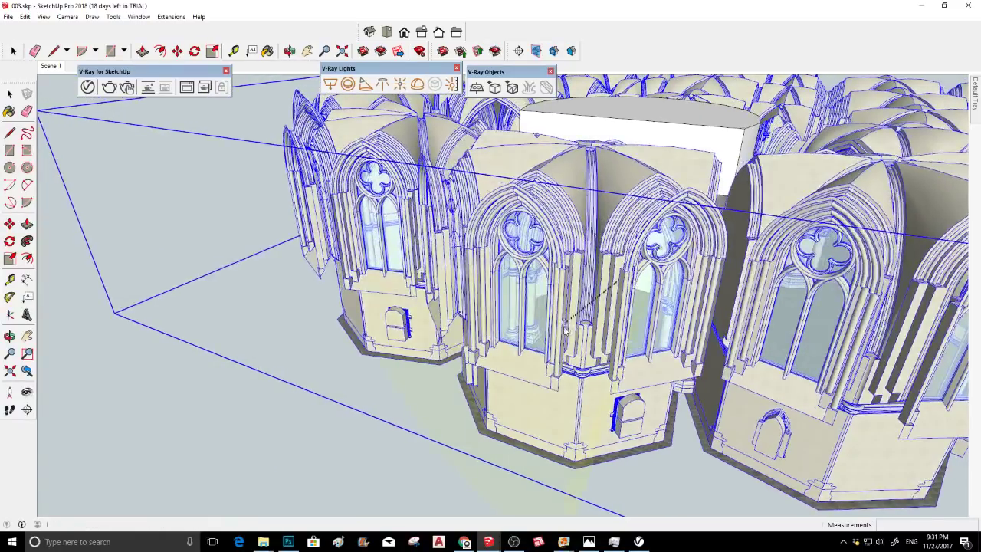
middle_click_drag(595, 366, 674, 329)
scroll(673, 330, "up", 8)
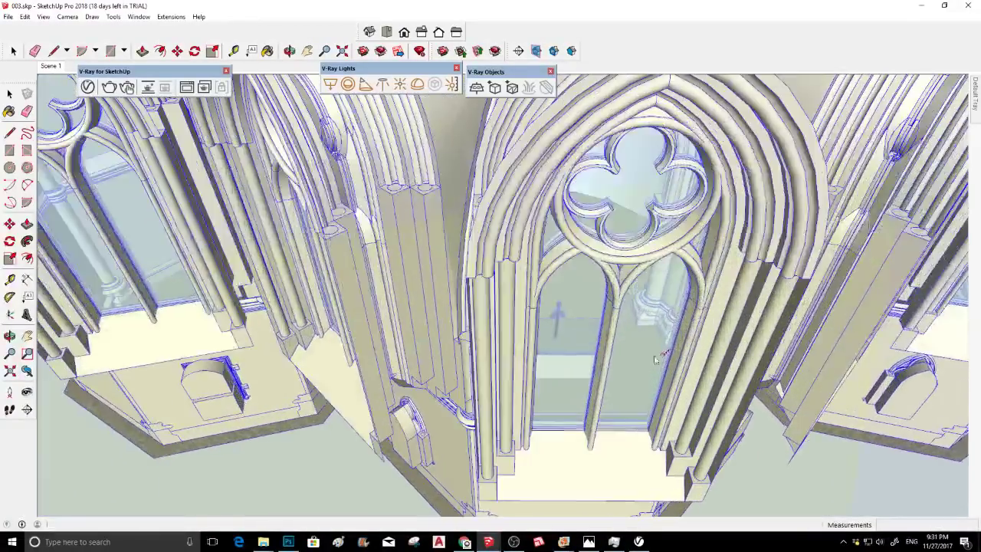
scroll(551, 367, "up", 3)
middle_click_drag(550, 370, 851, 353)
middle_click_drag(421, 399, 833, 211)
middle_click_drag(395, 390, 692, 232, "shift")
middle_click_drag(505, 306, 823, 275, "shift")
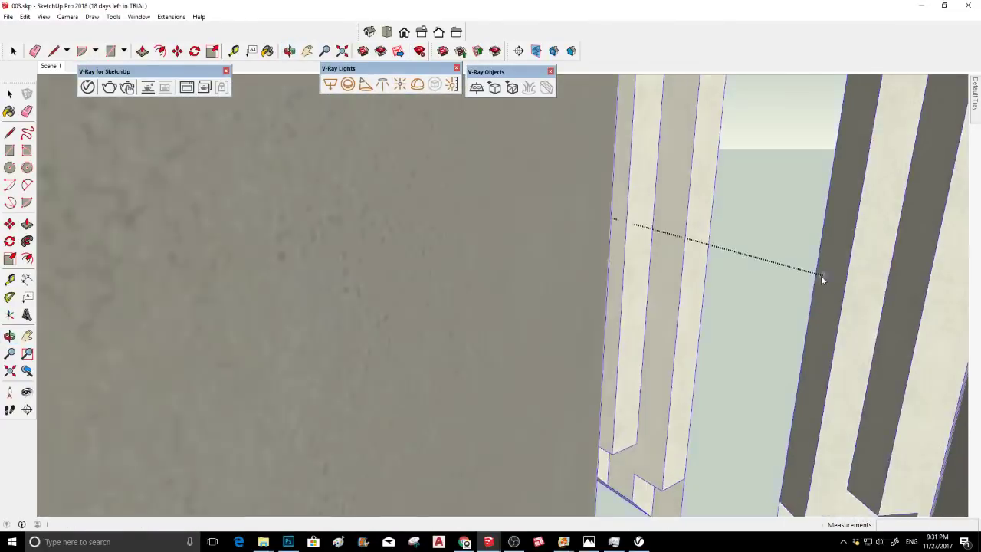
middle_click_drag(535, 320, 566, 314, "shift")
left_click(51, 66)
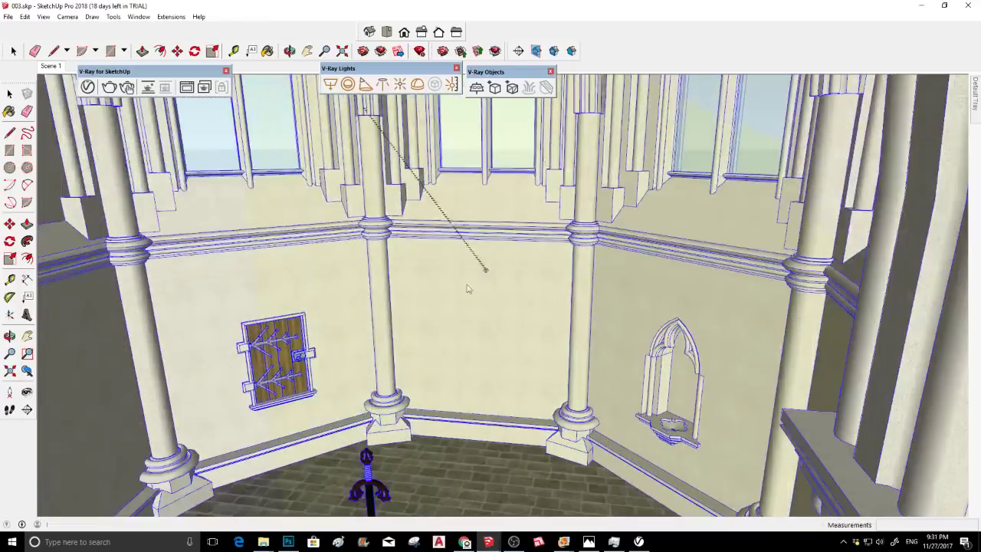
middle_click_drag(375, 431, 402, 400)
scroll(402, 400, "down", 2)
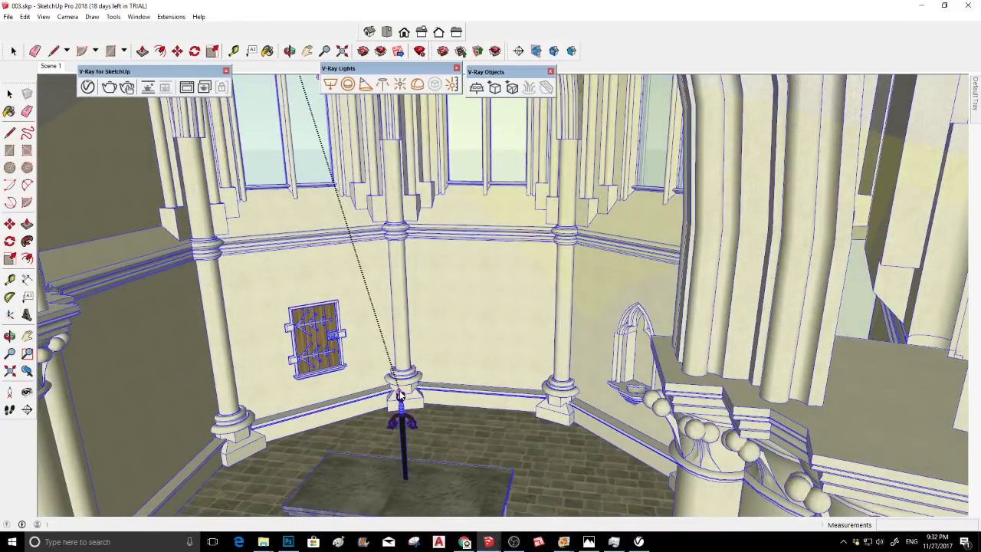
left_click(399, 394)
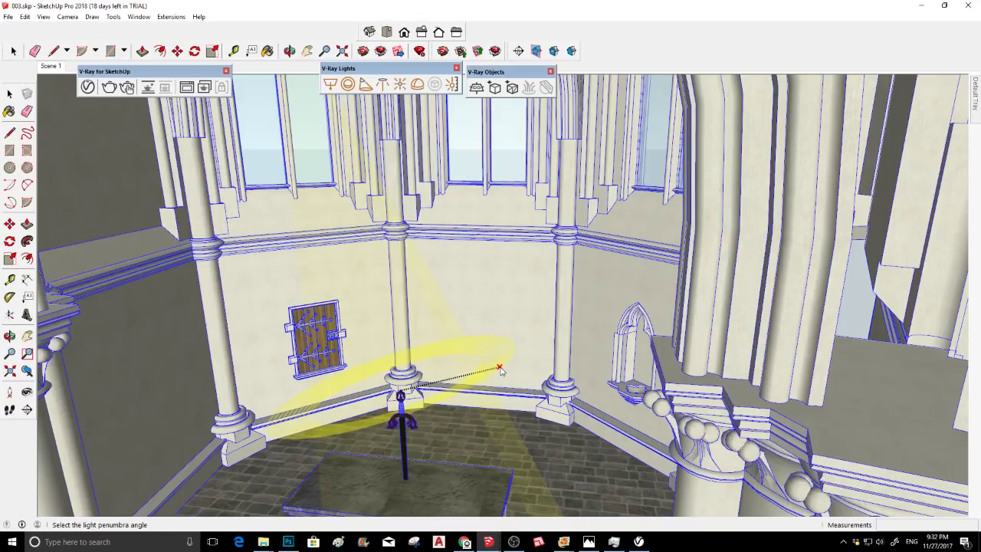
left_click(500, 369)
Create a guide line along the spot light's axis with the Tape Measure tool
middle_click_drag(346, 285, 526, 282)
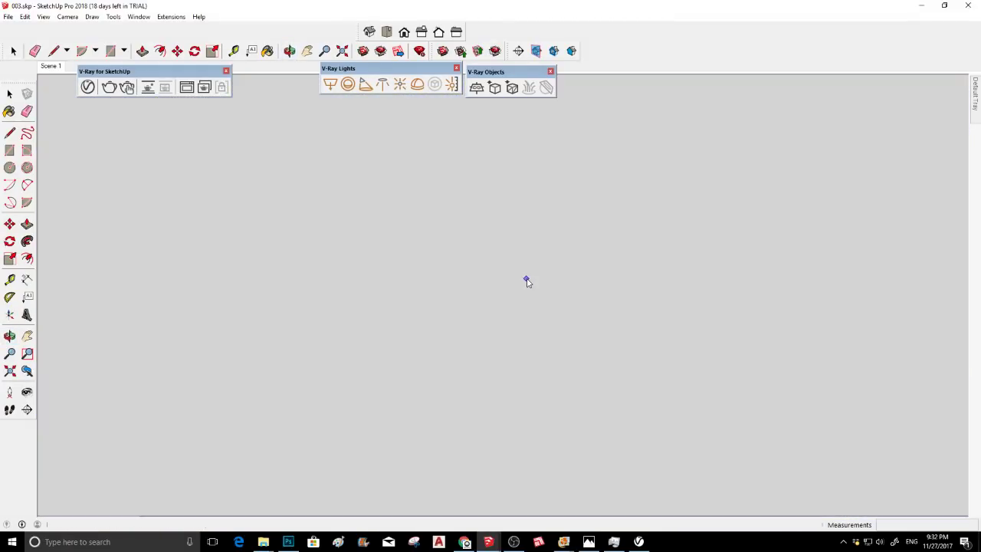
middle_click_drag(269, 249, 235, 247)
scroll(494, 309, "up", 5)
scroll(542, 244, "up", 6)
scroll(542, 244, "up", 3)
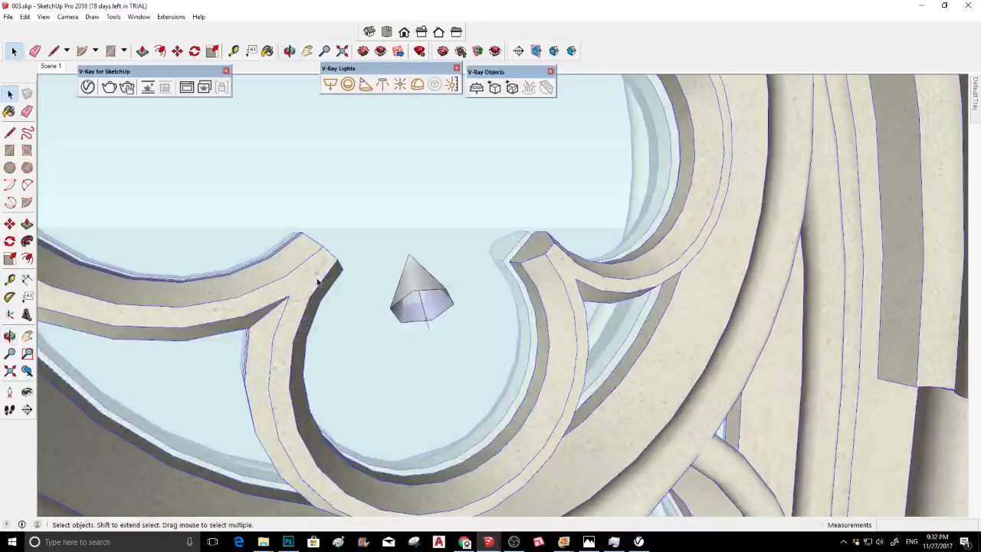
left_click(9, 279)
left_click(426, 309)
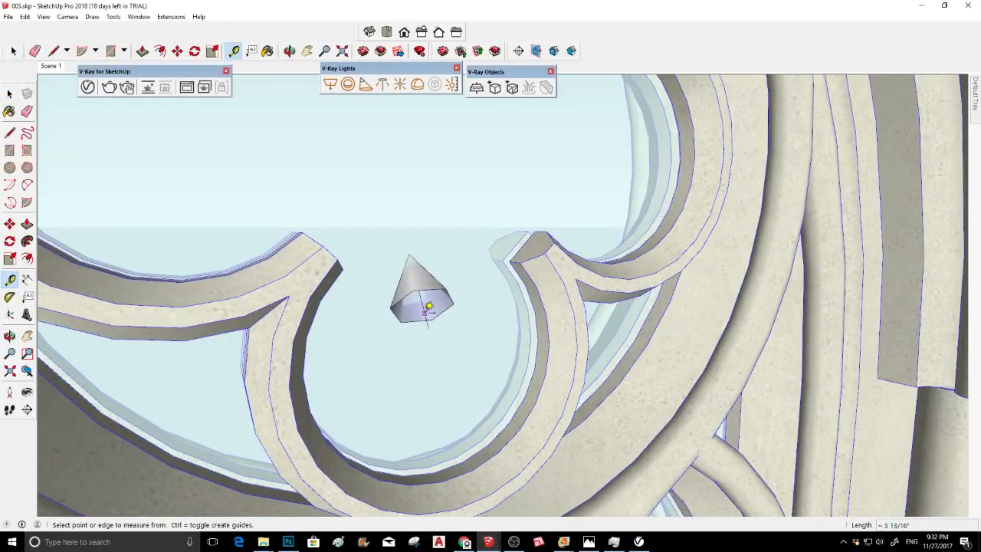
left_click(426, 313)
key("space")
Move the spot light outward from the quatrefoil window along the guide line by about 13' 11"
left_click(403, 284)
middle_click_drag(403, 284, 642, 371)
middle_click_drag(560, 342, 280, 344)
middle_click_drag(679, 411, 275, 324, "shift")
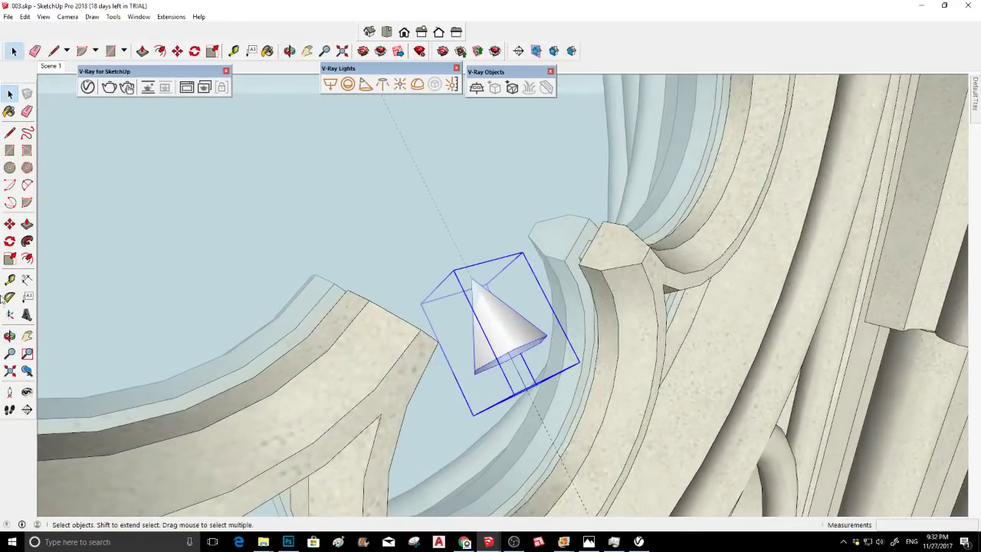
left_click(10, 279)
middle_click_drag(429, 387, 555, 380)
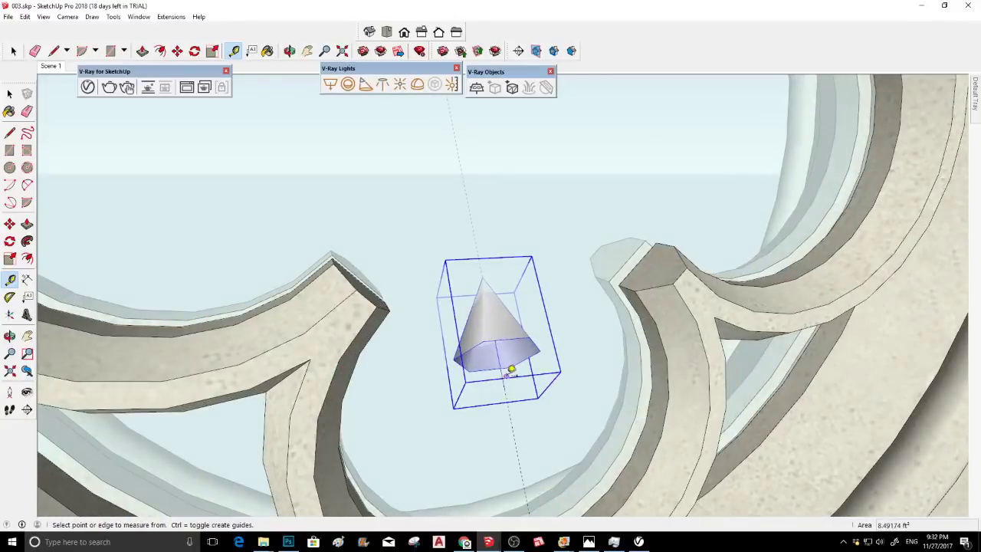
key("space")
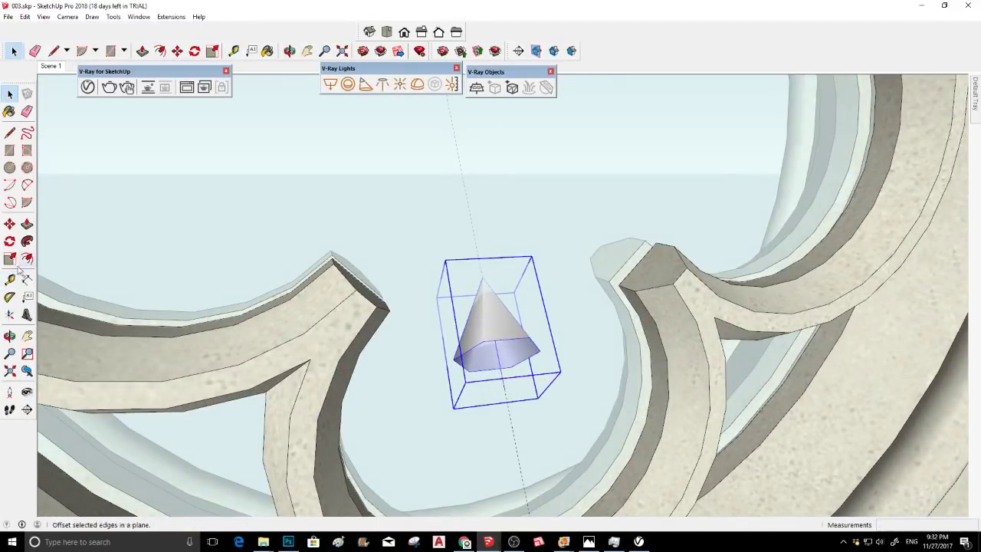
left_click(10, 224)
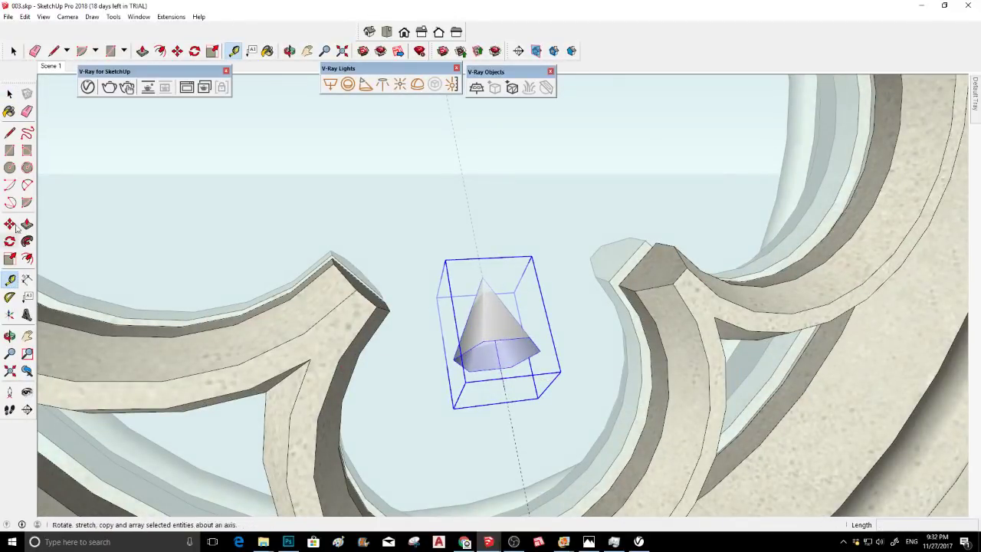
left_click(484, 279)
middle_click_drag(480, 261, 954, 361)
key("Escape")
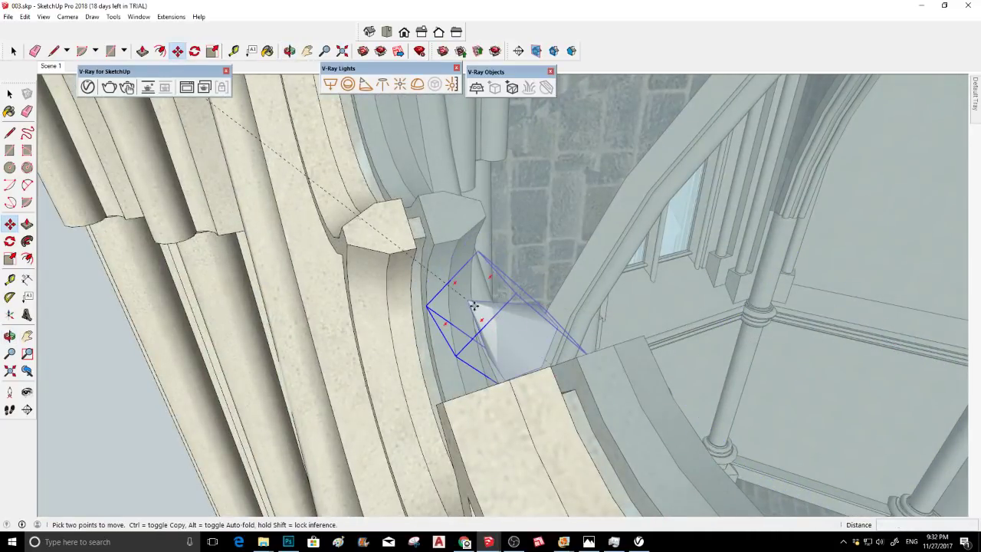
left_click(467, 301)
scroll(563, 344, "down", 3)
middle_click_drag(433, 326, 980, 341)
scroll(788, 350, "down", 2)
middle_click_drag(537, 261, 669, 377)
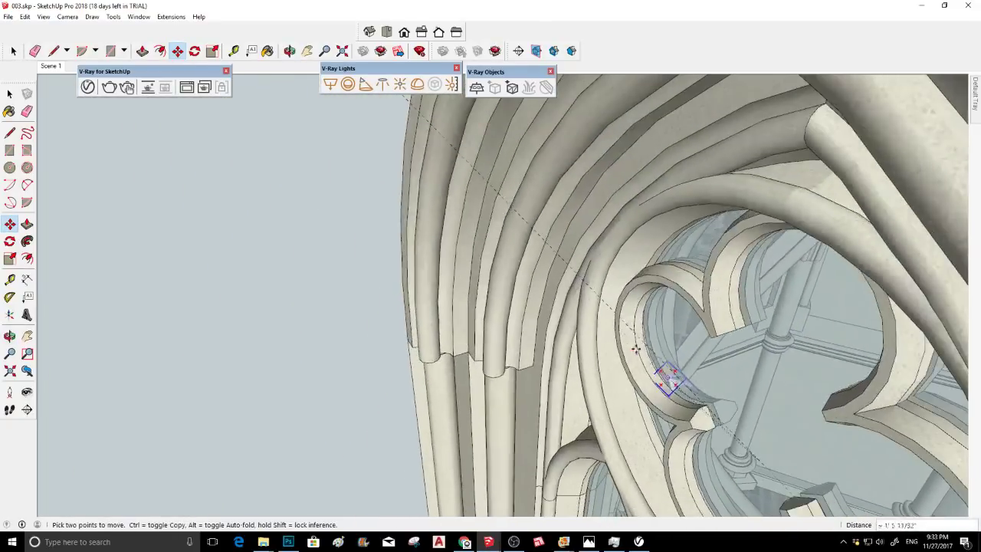
scroll(675, 384, "down", 2)
middle_click_drag(572, 314, 590, 416)
scroll(590, 416, "down", 3)
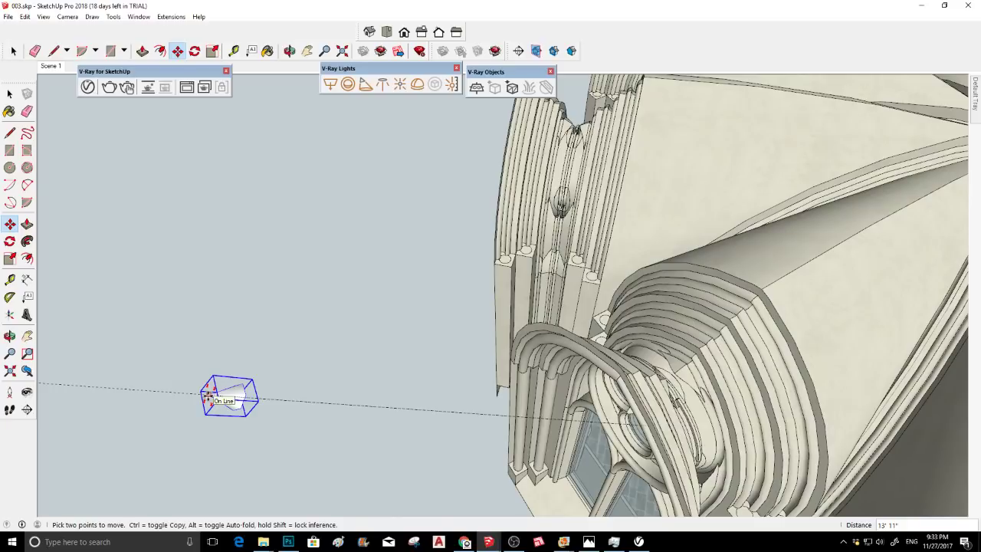
left_click(209, 394)
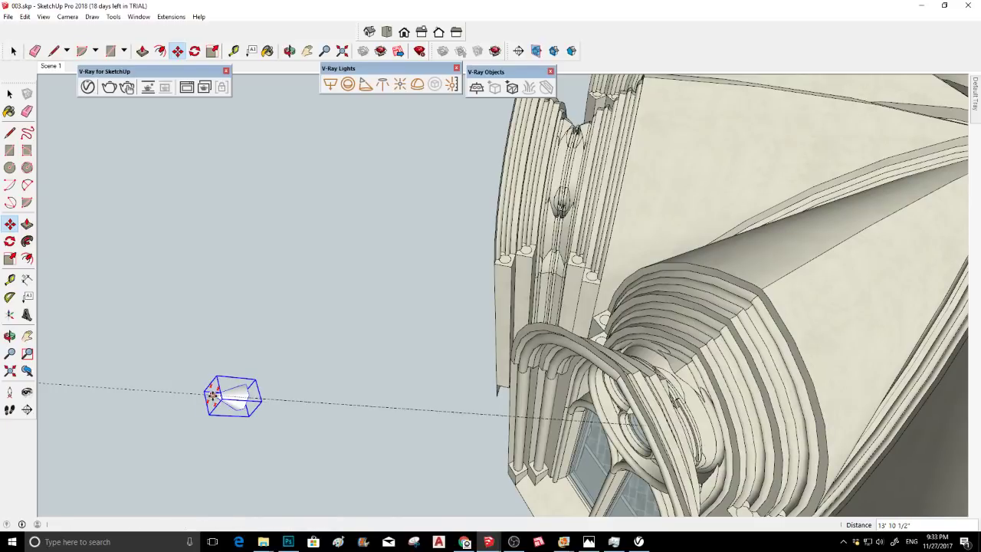
middle_click_drag(209, 394, 391, 283)
key("space")
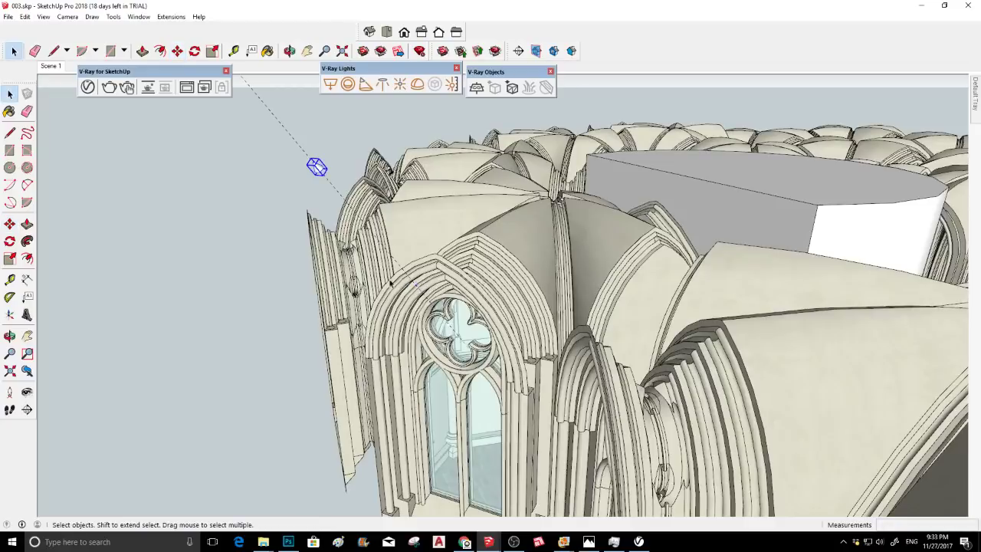
Return to Scene 1 and run a test render, examining the light around the altar before closing the frame buffer
left_click(49, 67)
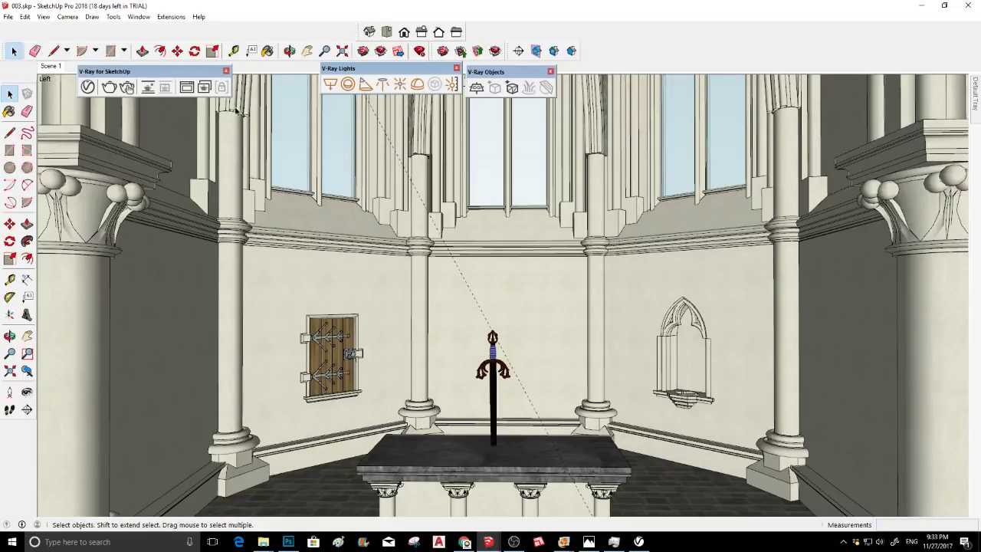
left_click(109, 88)
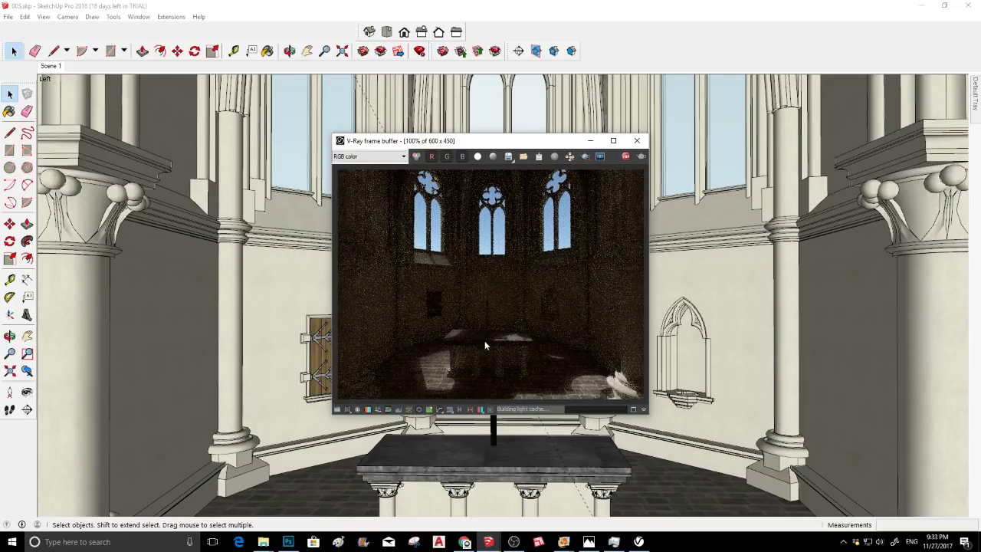
scroll(493, 347, "up", 1)
scroll(495, 336, "up", 1)
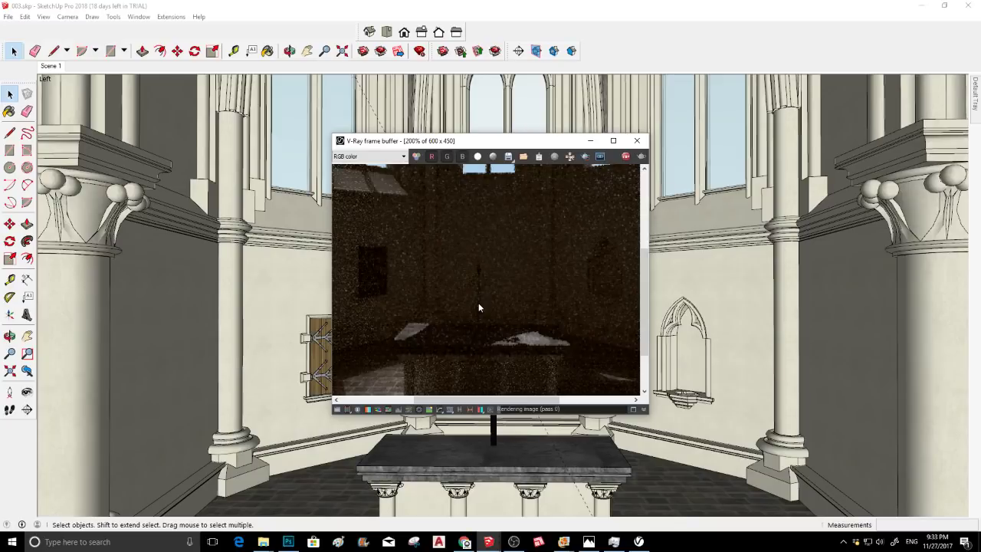
left_click(637, 140)
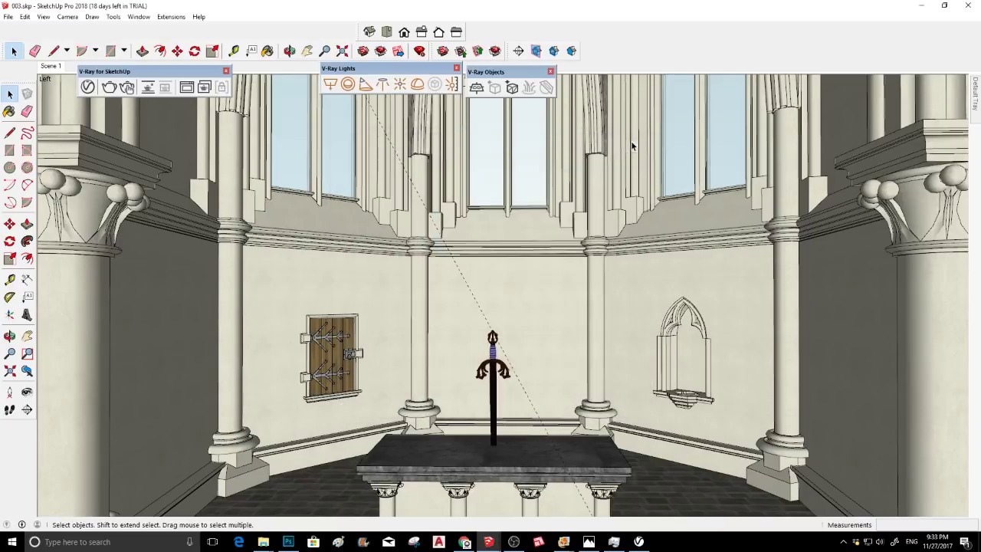
Move the spot light straight down by about 3' 5 1/2" outside the chapel window
mouse_move(460, 224)
middle_mouse_down()
mouse_move(372, 225)
mouse_move(495, 322)
mouse_move(360, 272)
mouse_move(521, 259)
mouse_move(534, 429)
mouse_move(254, 262)
mouse_move(538, 396)
mouse_move(657, 358)
middle_mouse_up()
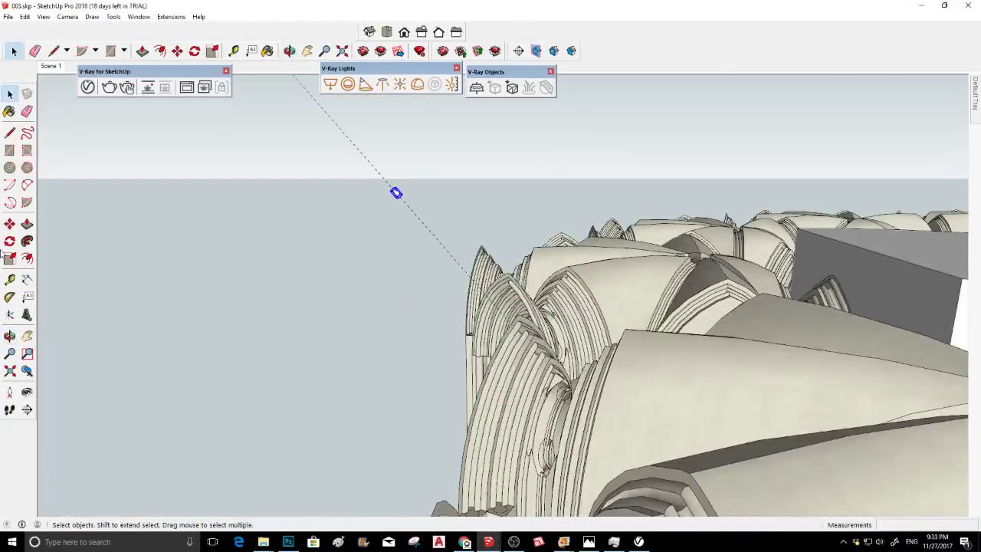
left_click(9, 223)
middle_click_drag(394, 357, 551, 381)
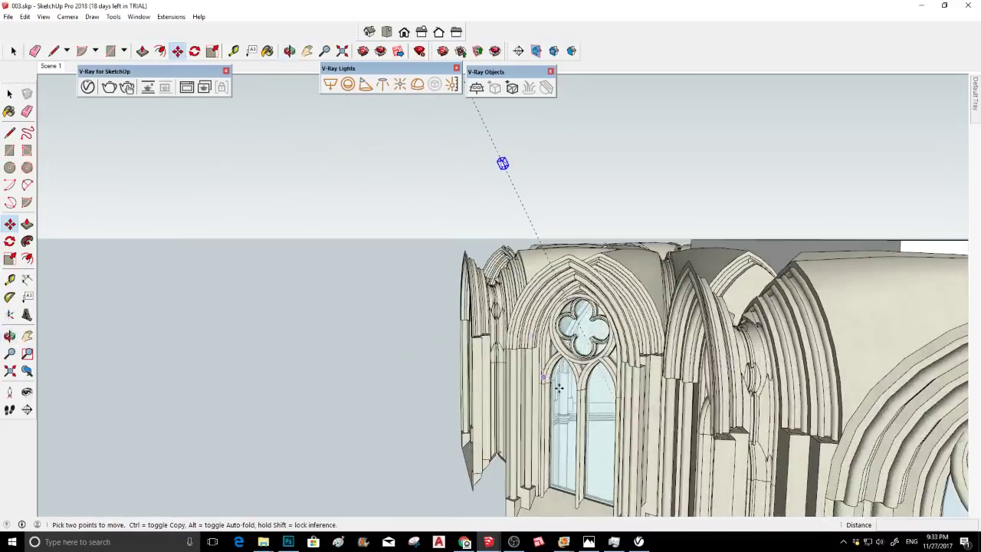
left_click(605, 393)
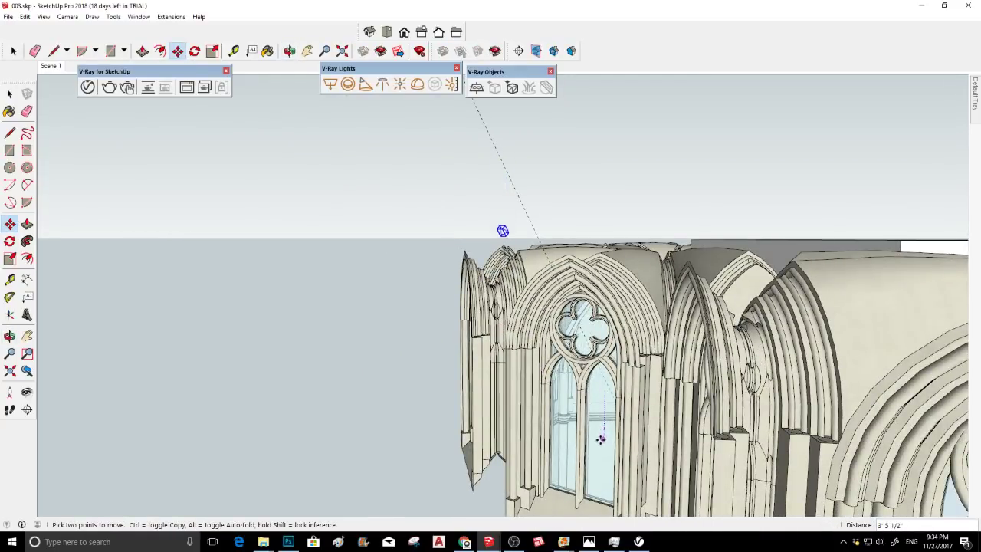
left_click(600, 439)
key("space")
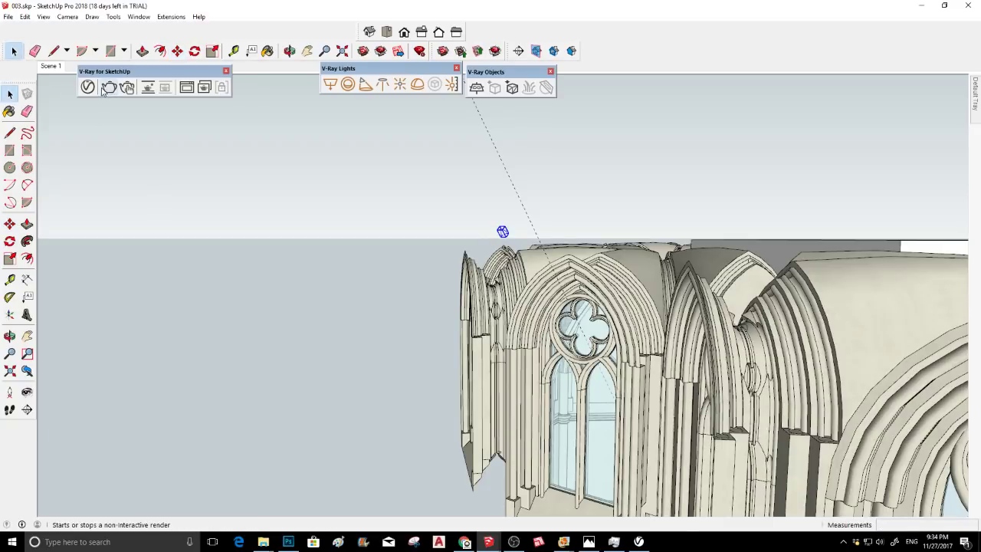
Return to Scene 1, run another test render, and examine how the light falls on the altar and floor
left_click(48, 67)
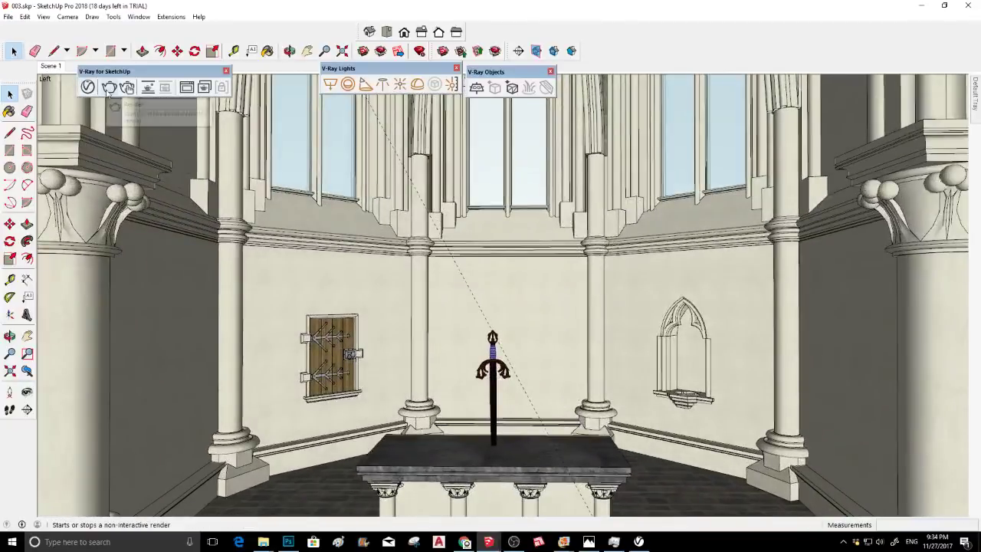
left_click(108, 89)
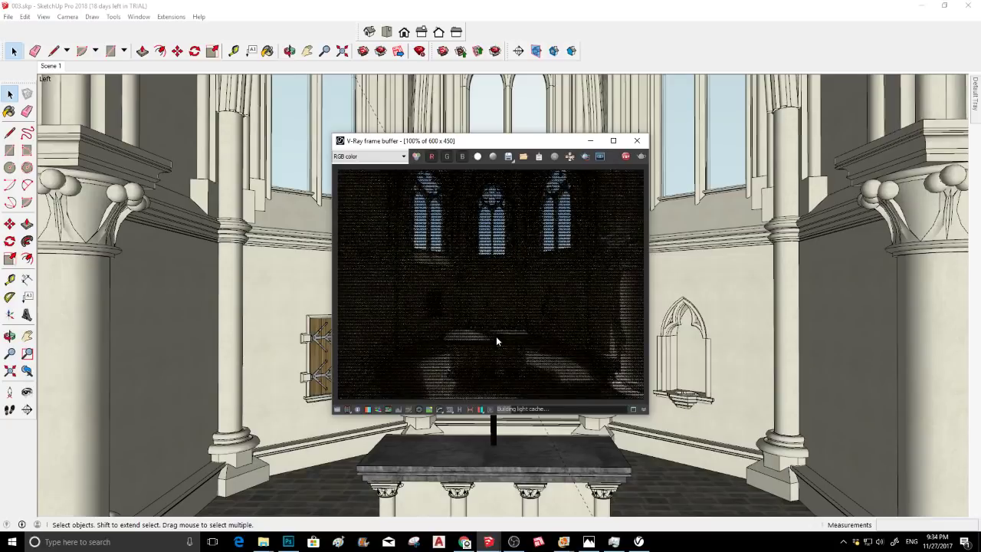
scroll(496, 337, "up", 1)
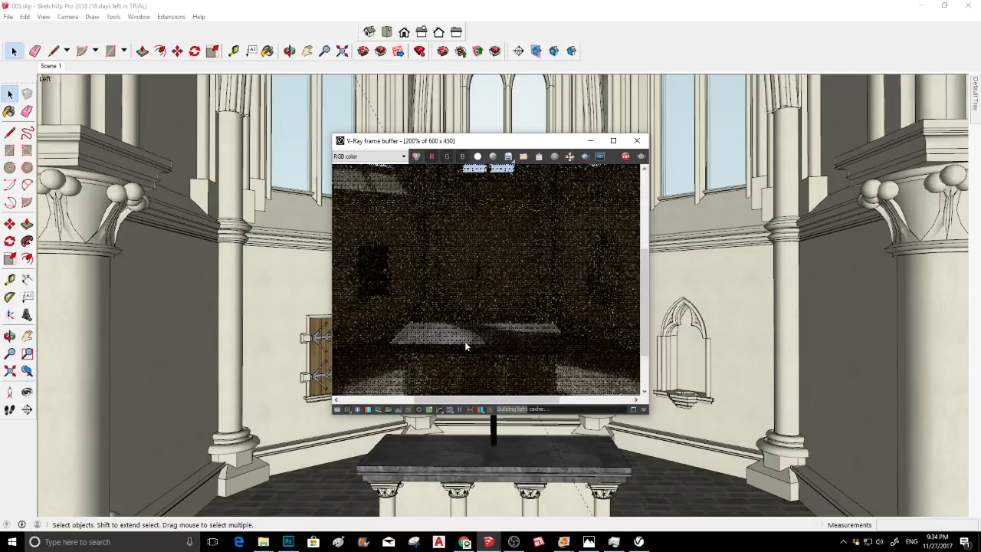
scroll(466, 346, "down", 1)
scroll(486, 340, "up", 1)
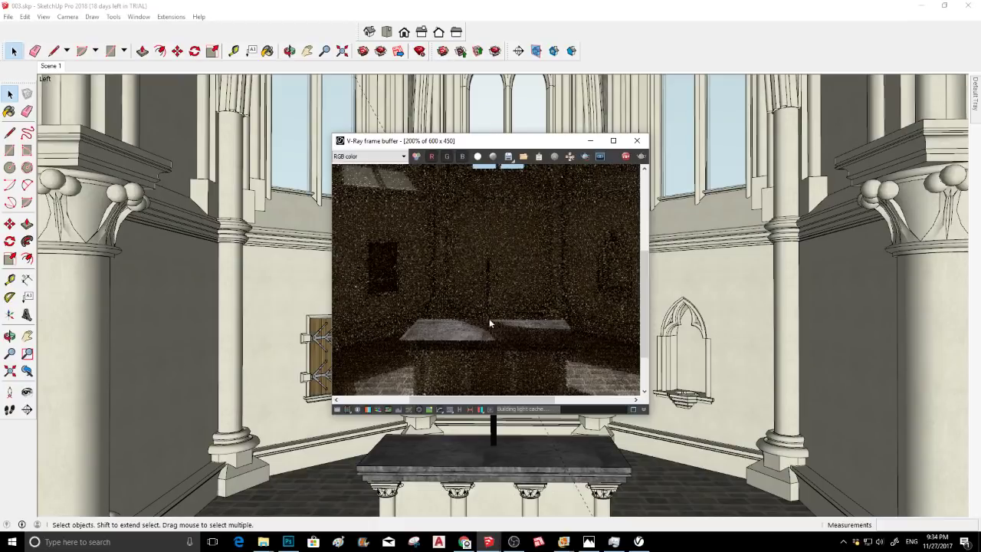
scroll(498, 326, "down", 1)
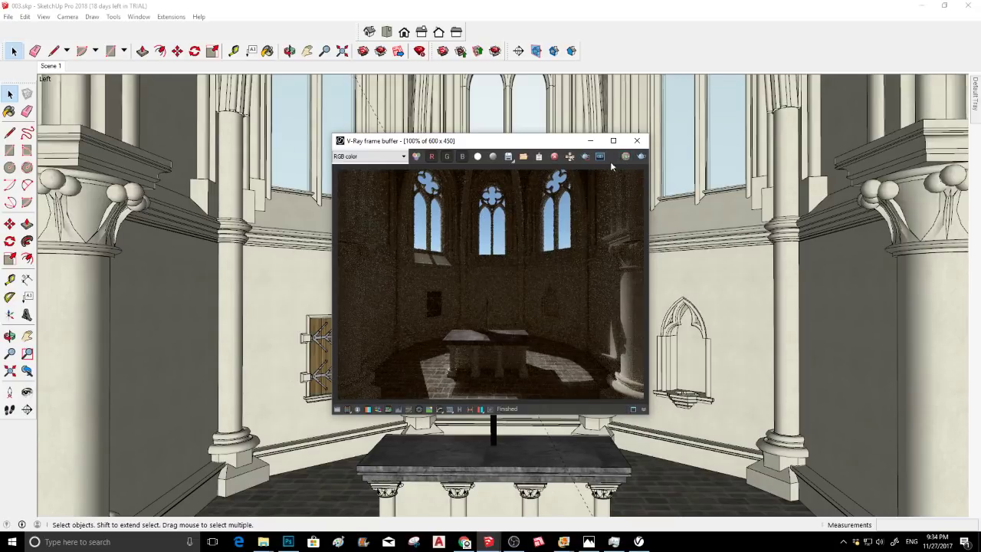
Move the spot light straight up by about 1' 8" outside the chapel window
left_click(639, 142)
middle_click_drag(431, 208, 603, 303)
scroll(583, 300, "up", 5)
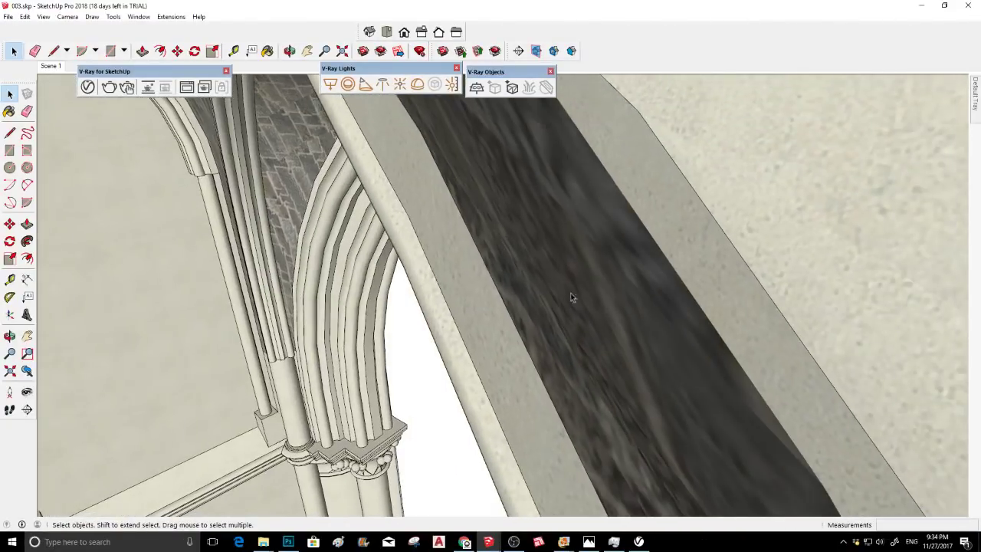
scroll(549, 289, "down", 5)
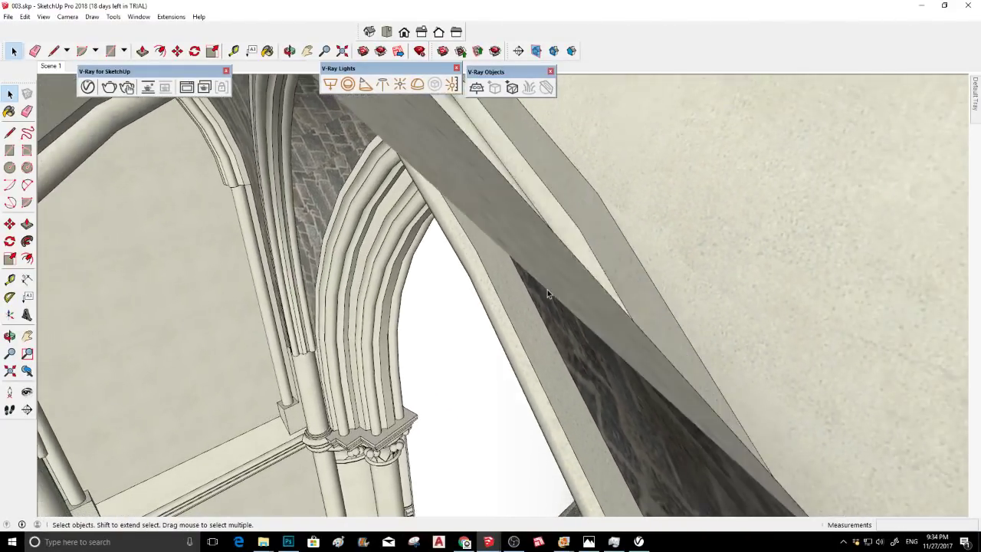
scroll(323, 362, "down", 2)
scroll(592, 240, "down", 2)
scroll(307, 357, "down", 2)
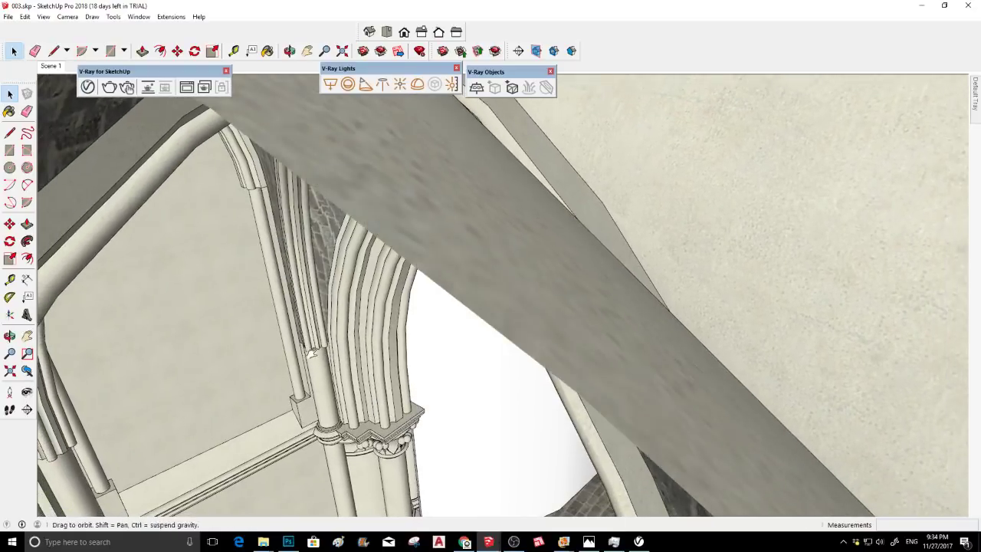
scroll(738, 258, "down", 4)
scroll(738, 258, "down", 2)
middle_click_drag(544, 269, 639, 391)
middle_click_drag(420, 231, 494, 349)
scroll(330, 151, "up", 1)
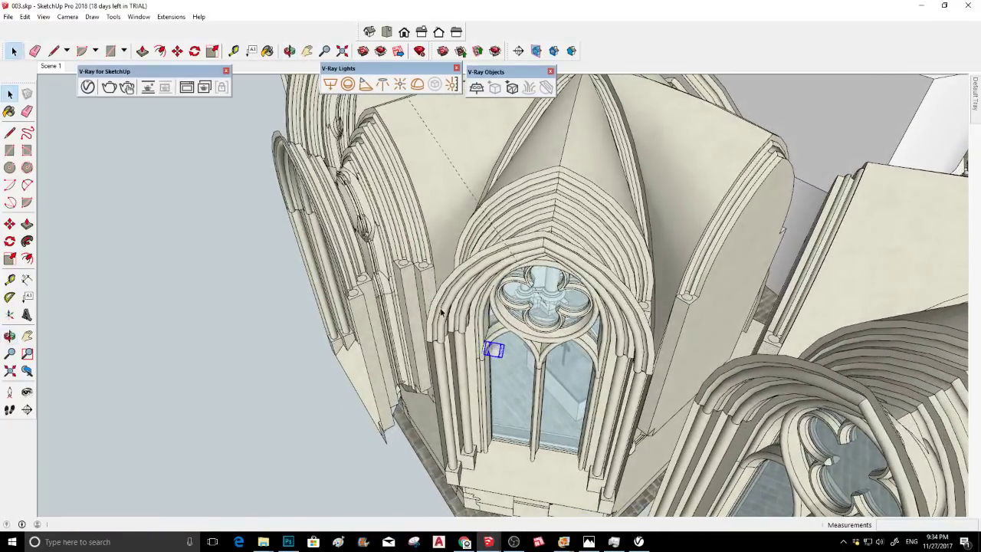
left_click(9, 223)
middle_click_drag(667, 371, 670, 281)
left_click(682, 234)
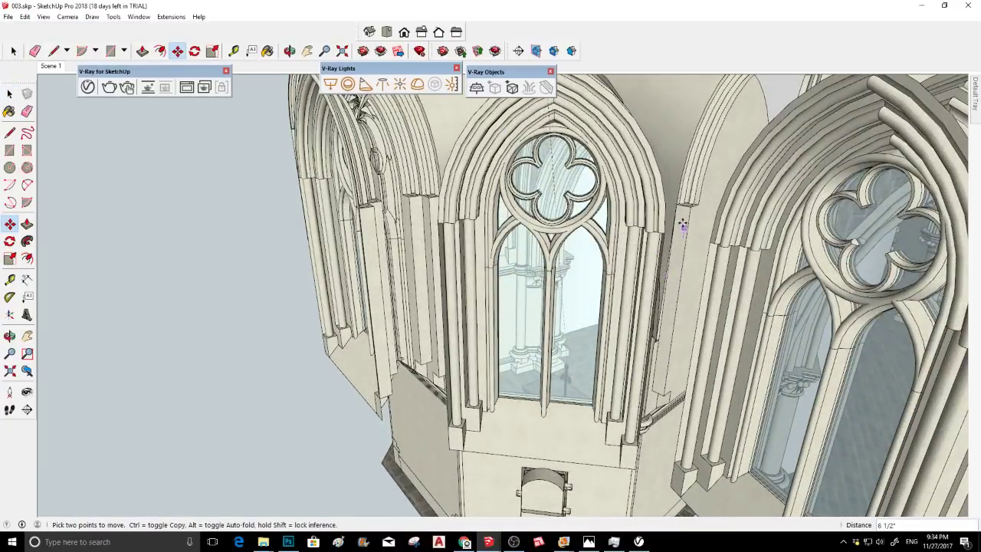
middle_click_drag(682, 220, 468, 136)
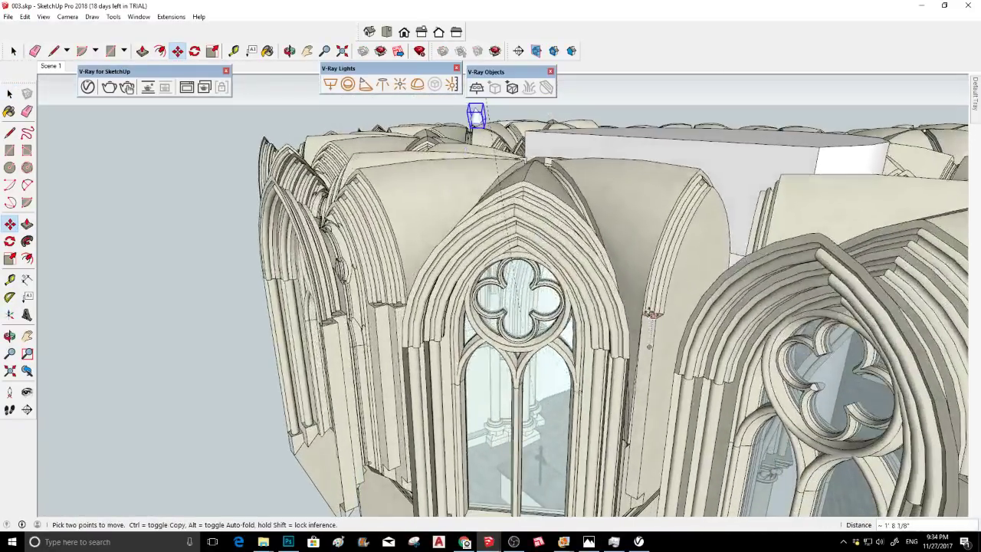
key("Up")
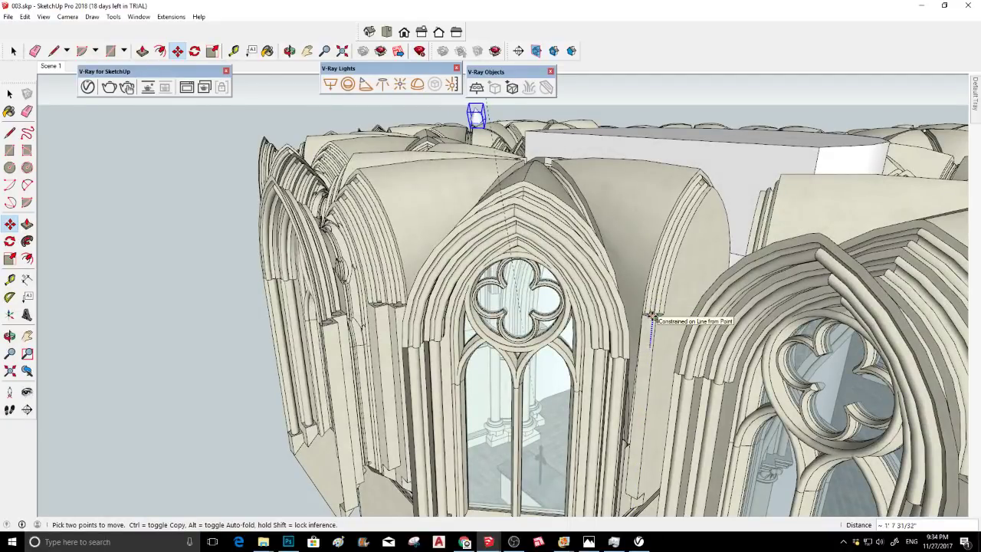
left_click(650, 315)
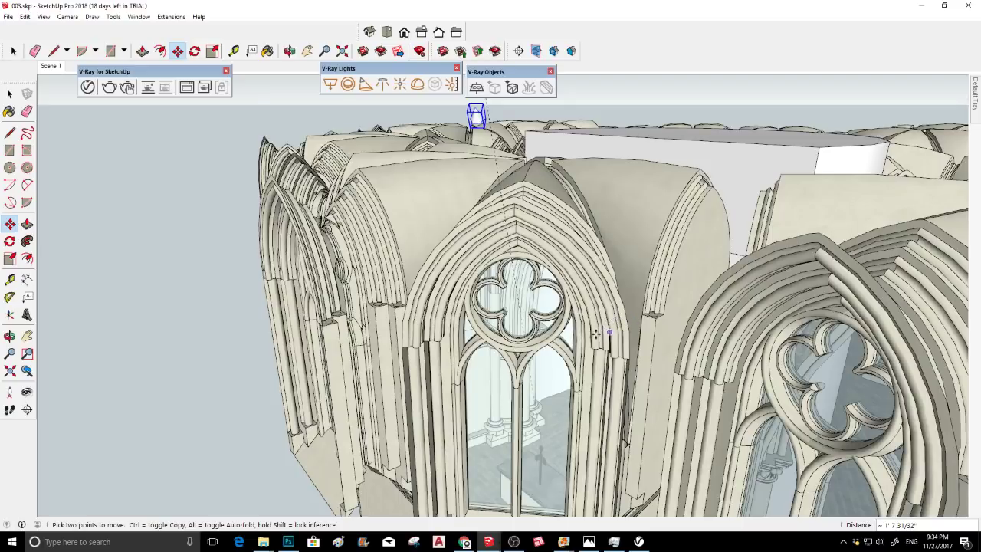
Return to Scene 1, start a test render to preview the raised spot light, and close the frame buffer
left_click(51, 67)
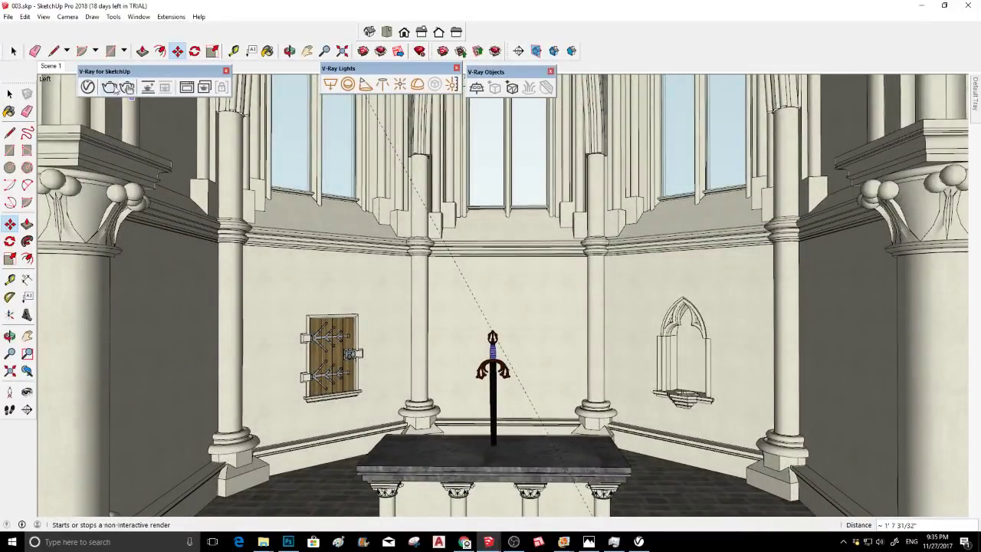
left_click(110, 87)
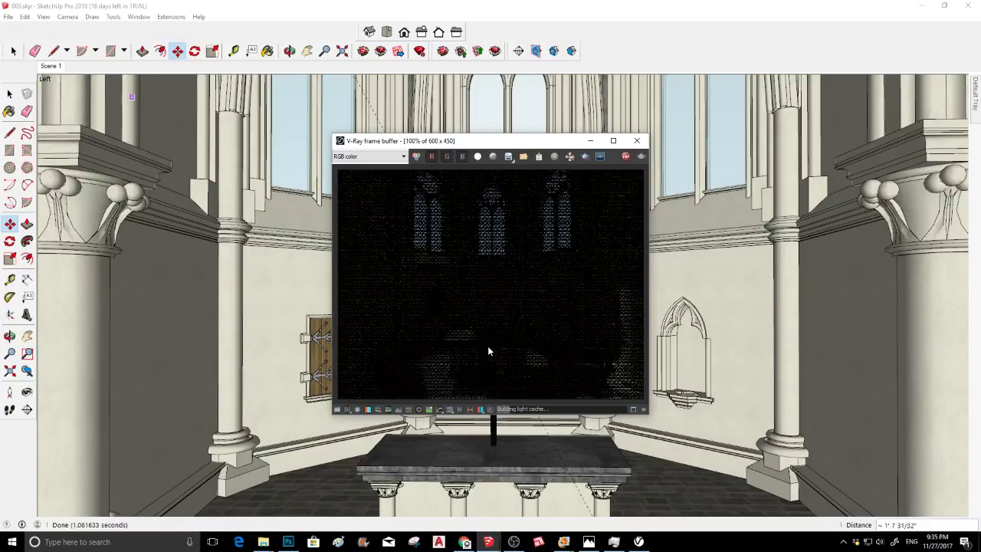
left_click(636, 140)
Shift the spot light across the front of the quatrefoil window by about 2' 3/4"
mouse_move(609, 161)
middle_mouse_down()
mouse_move(480, 354)
mouse_move(512, 268)
mouse_move(529, 285)
middle_mouse_up()
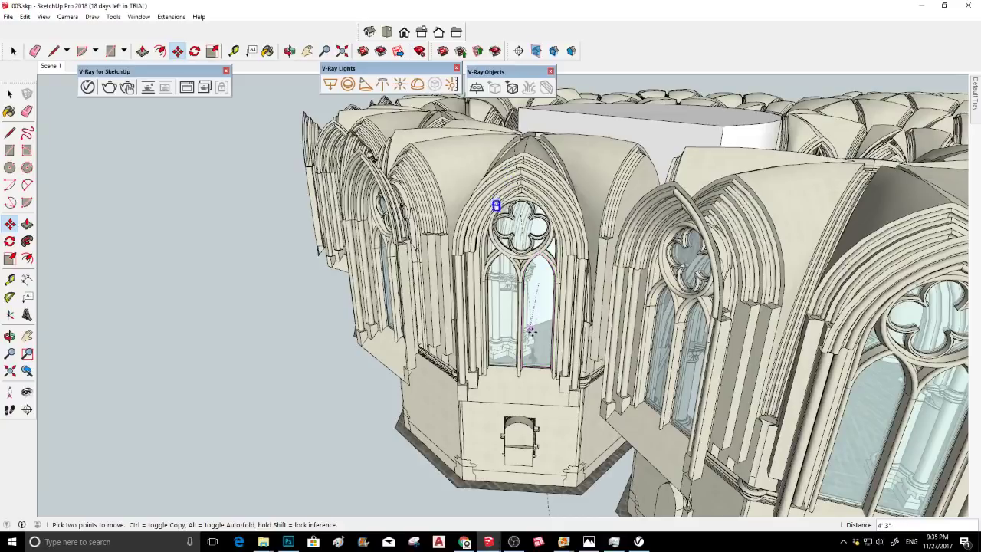
left_click(503, 342)
left_click(503, 342)
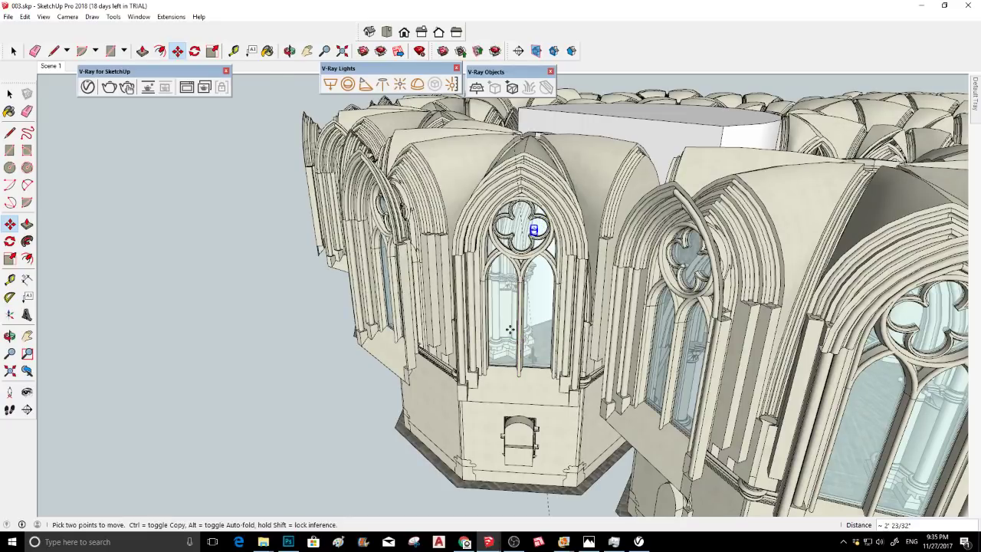
left_click(520, 346)
key("space")
Render Scene 1 with the shifted spot light, examine the altar top and sword up close, and close the frame buffer
left_click(49, 67)
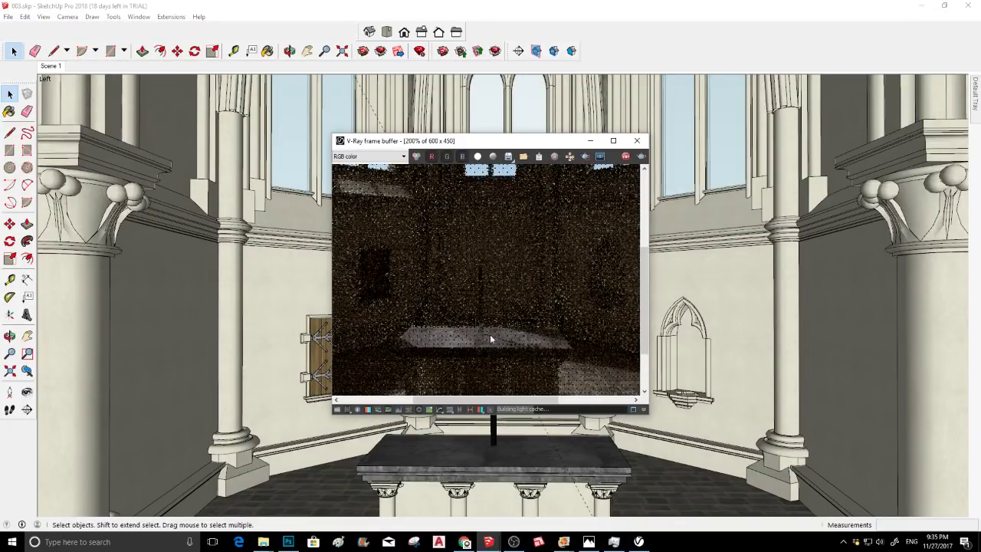
scroll(515, 318, "down", 2)
scroll(511, 328, "up", 1)
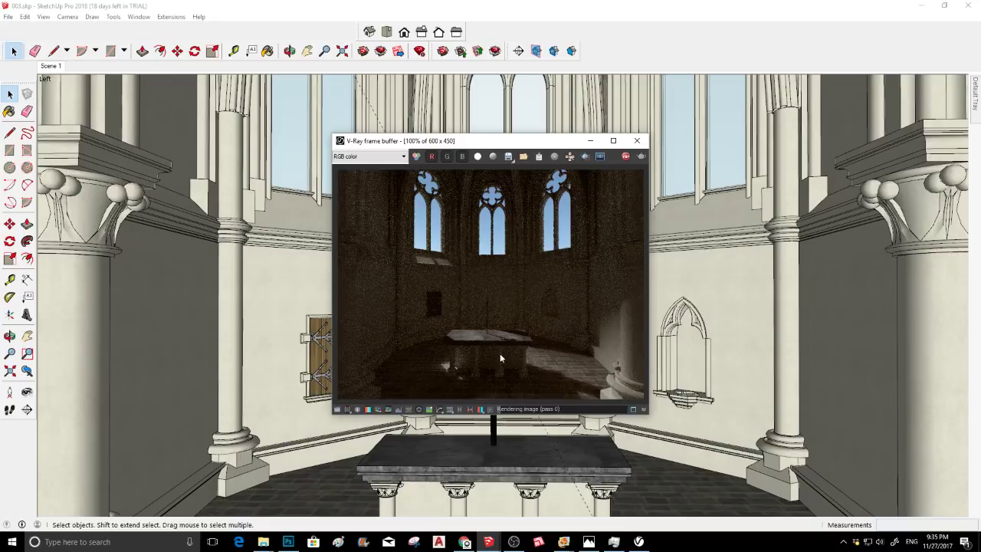
scroll(481, 322, "up", 1)
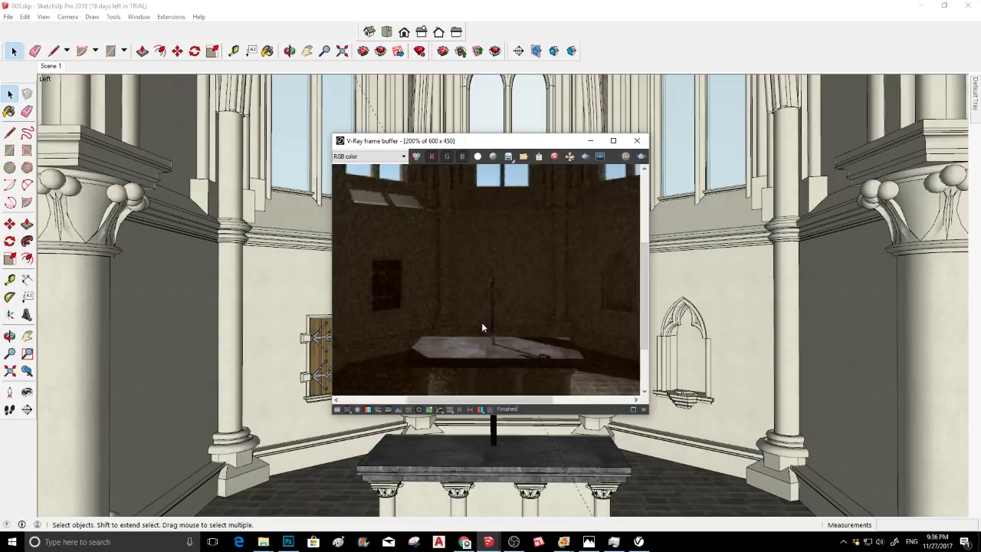
left_click(636, 140)
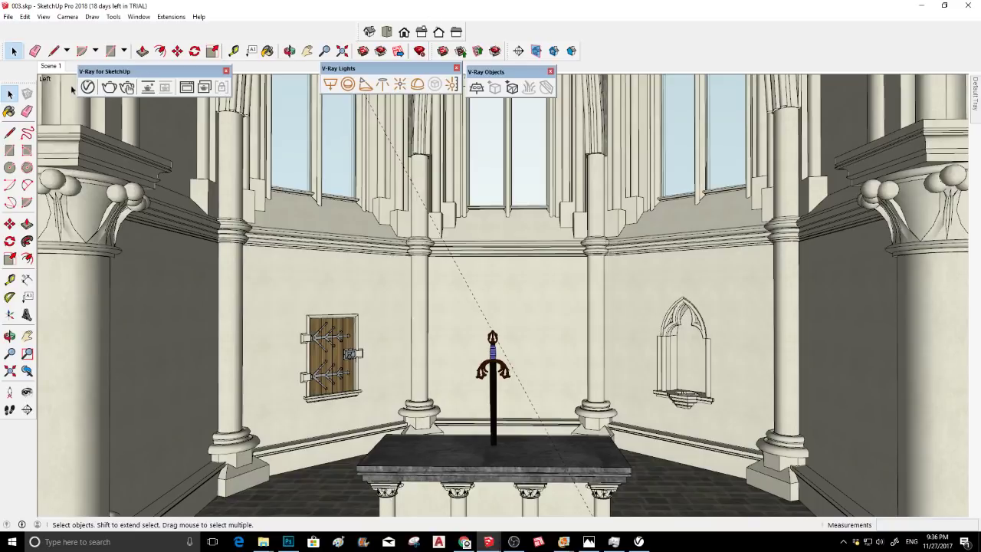
Replace the sky texture of the V-Ray environment background with a bitmap using HDR_040_Field_Ref.hdr
left_click(88, 87)
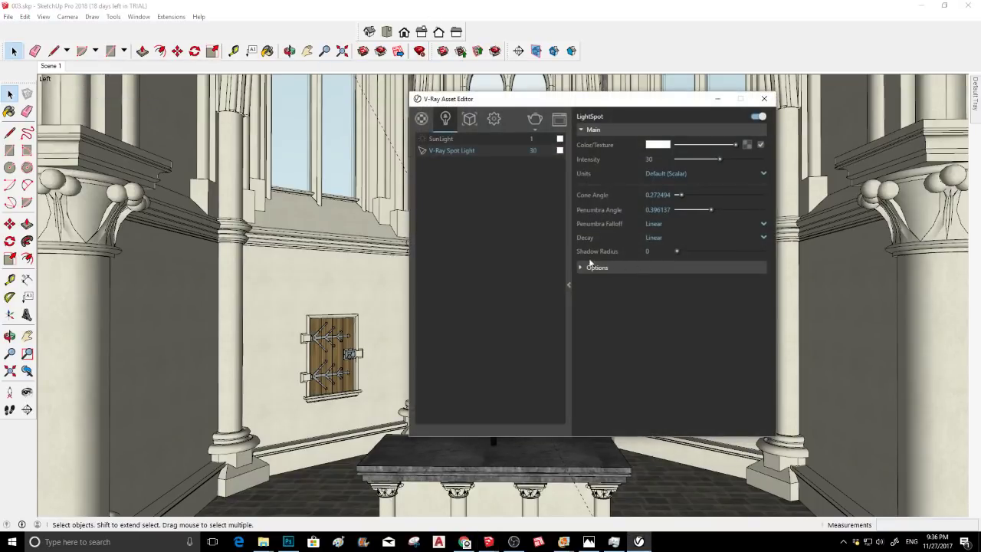
left_click(495, 121)
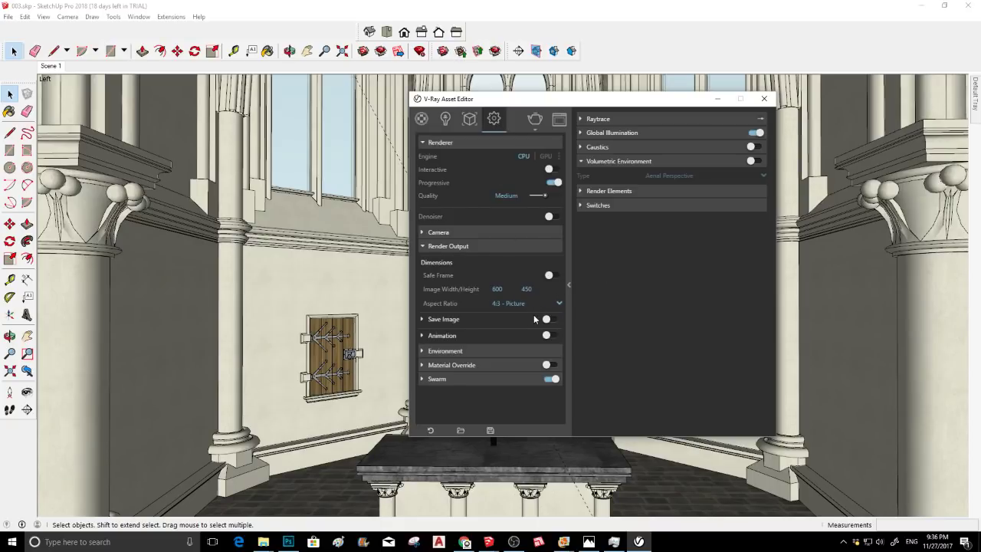
left_click(450, 247)
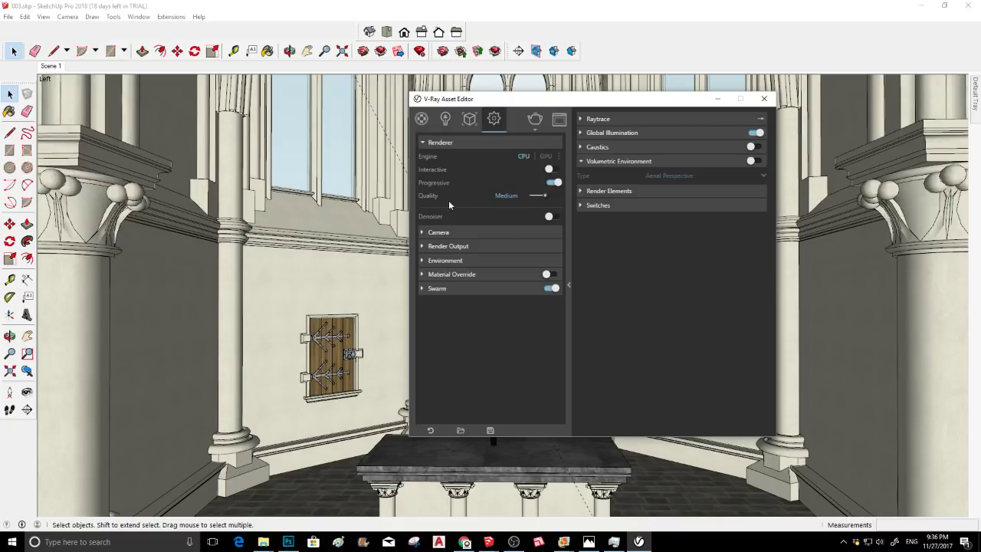
left_click(447, 119)
left_click(493, 118)
left_click(455, 261)
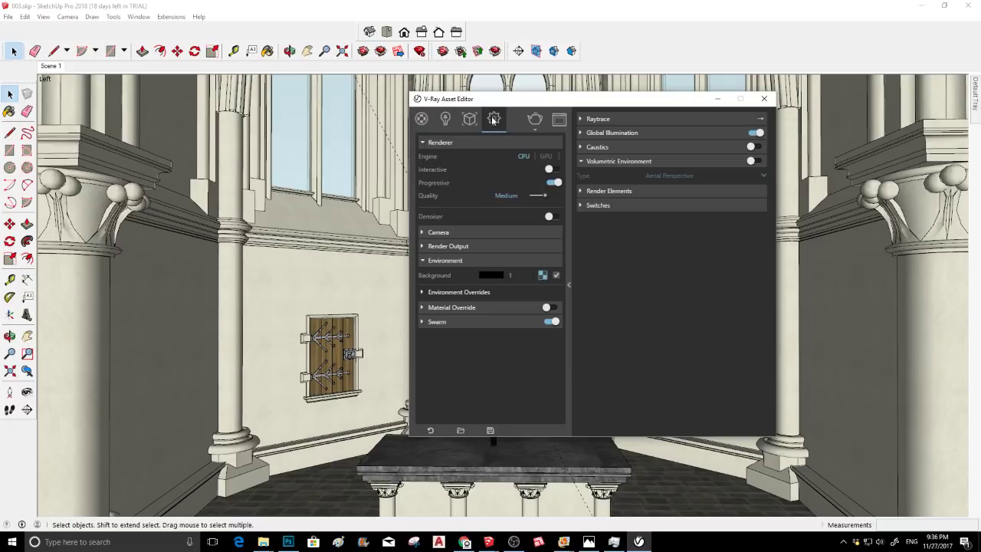
left_click(541, 275)
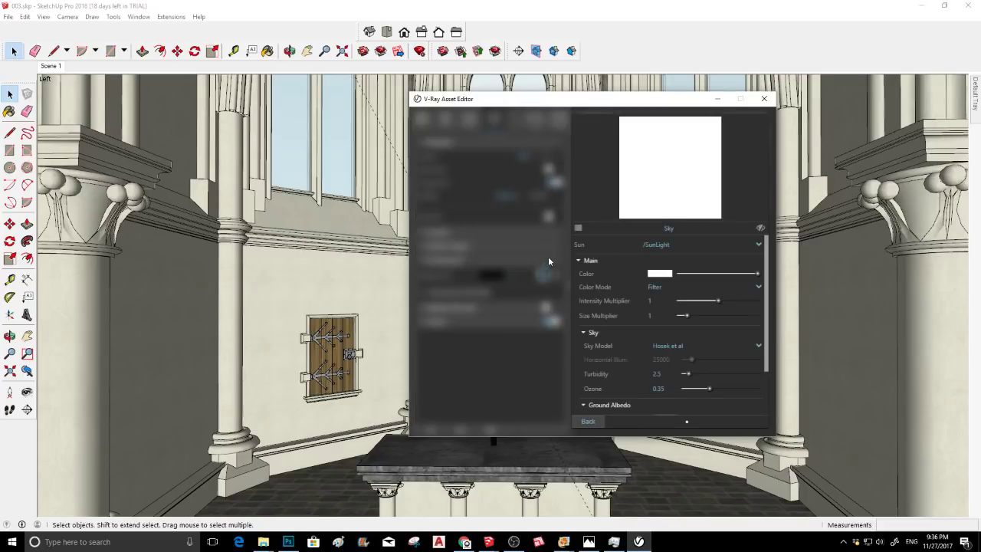
left_click(433, 134)
left_click(468, 128)
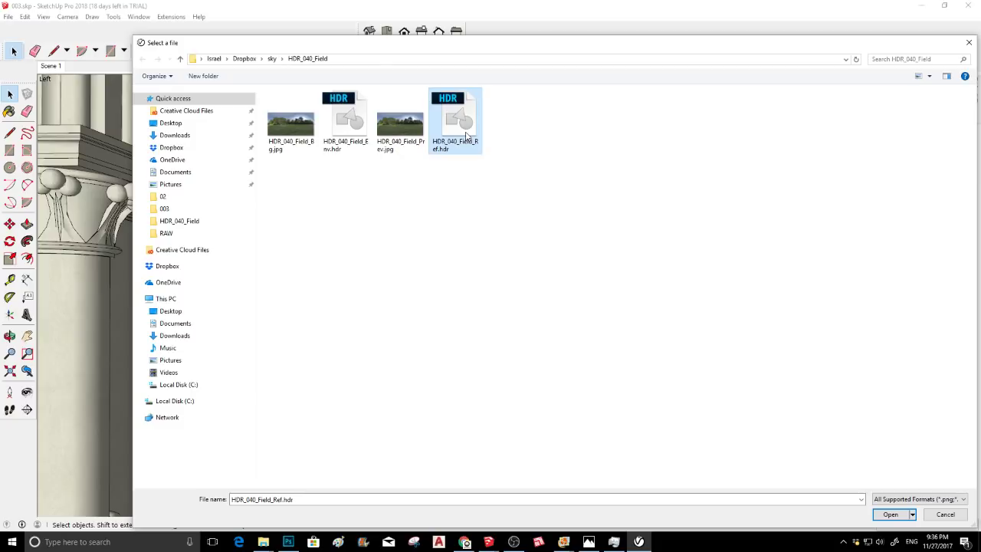
double_click(466, 134)
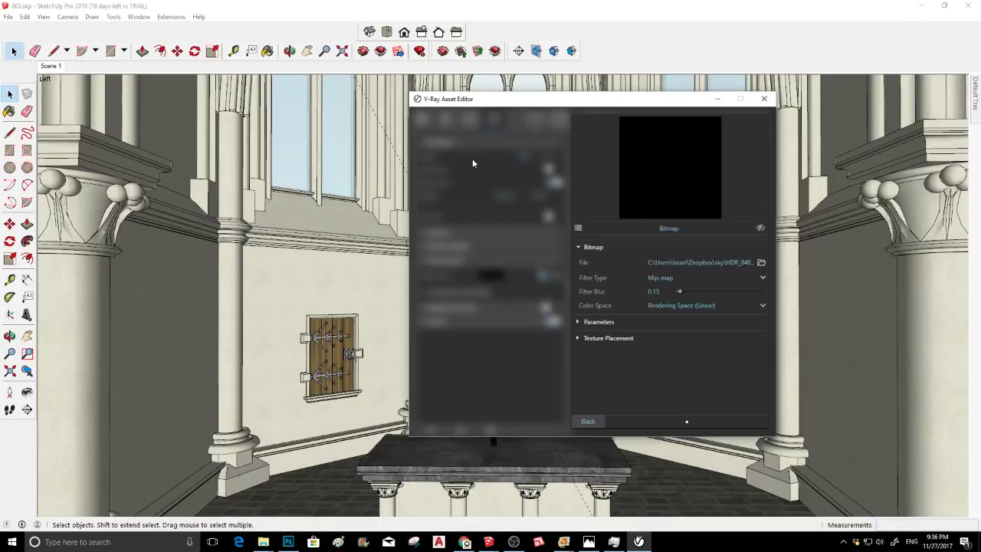
Set the background bitmap's texture placement to Environment with spherical mapping, and run a test render
left_click(608, 338)
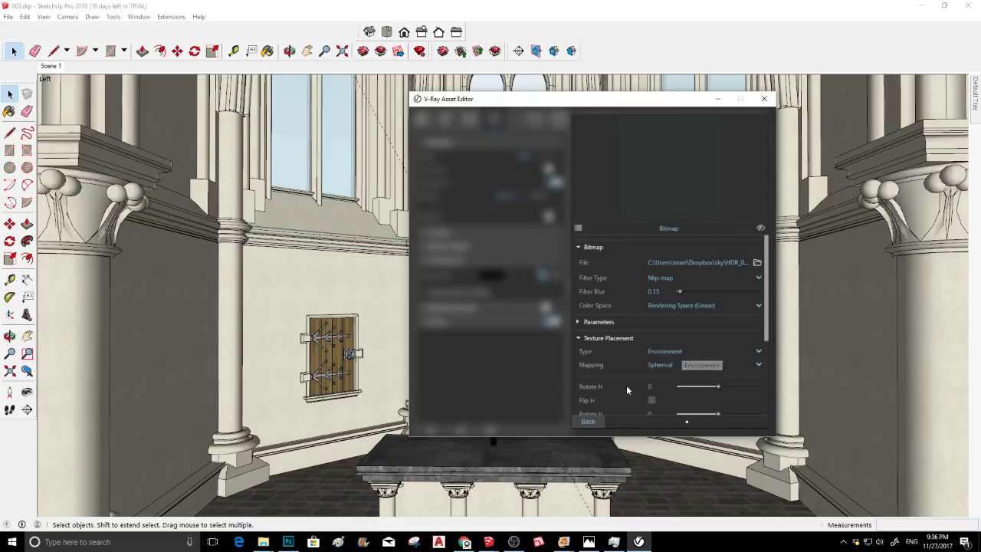
left_click(589, 421)
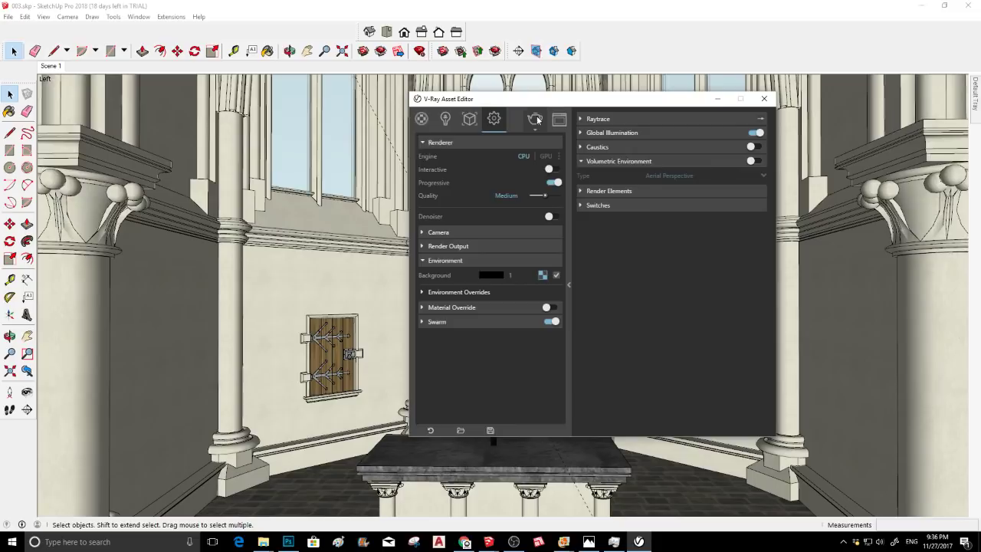
left_click(535, 119)
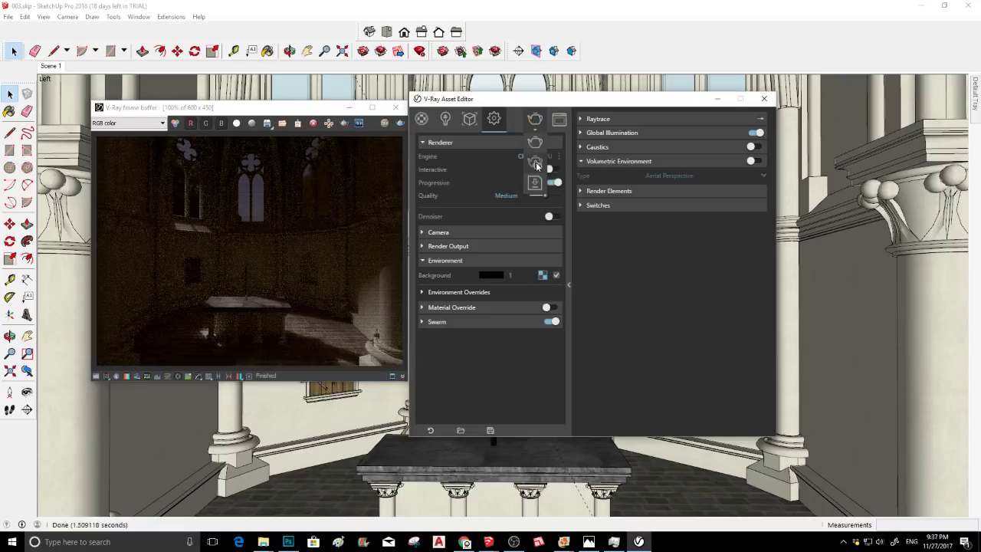
Using an interactive render, set the environment background intensity to 30 and rotate its HDR bitmap horizontally, and stop the render
left_click(550, 169)
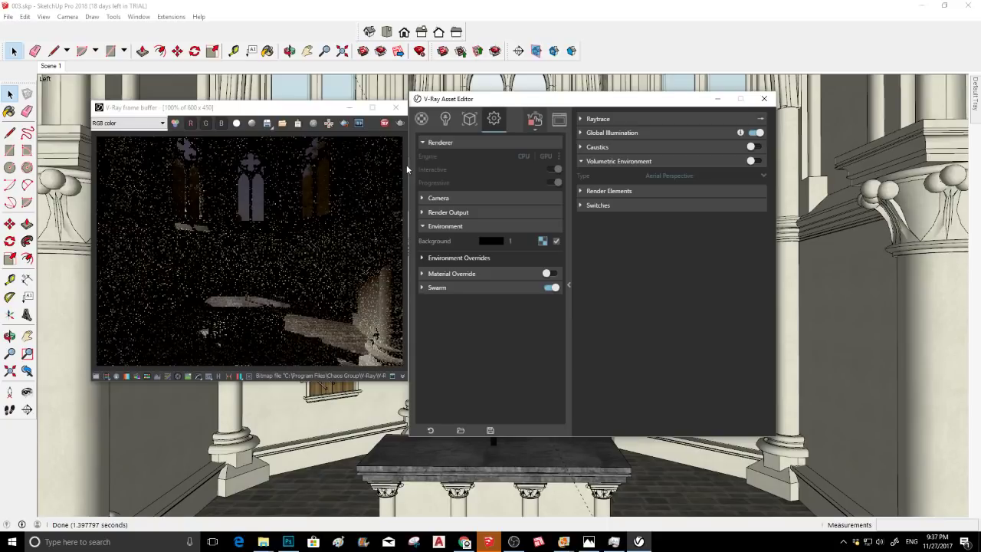
double_click(505, 242)
left_click(505, 244)
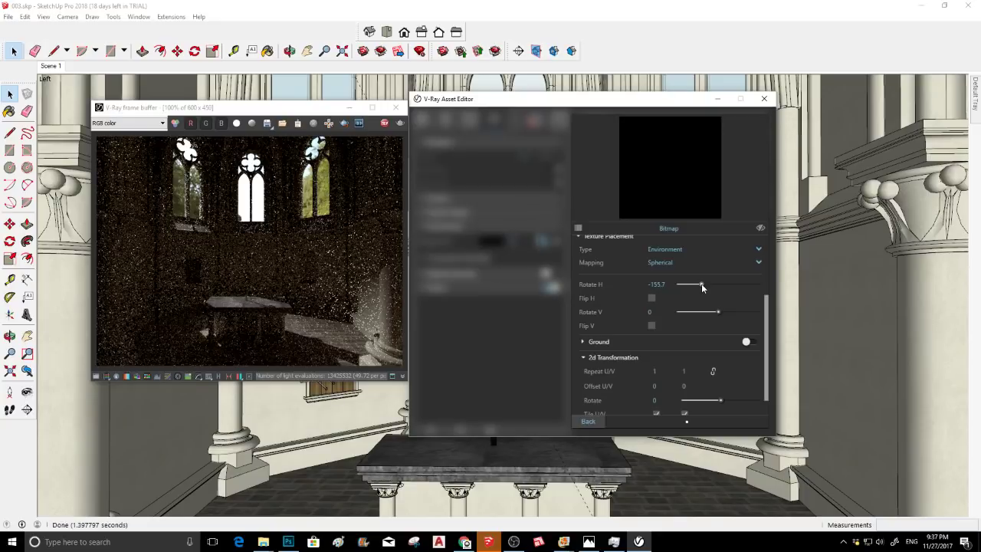
left_click(385, 123)
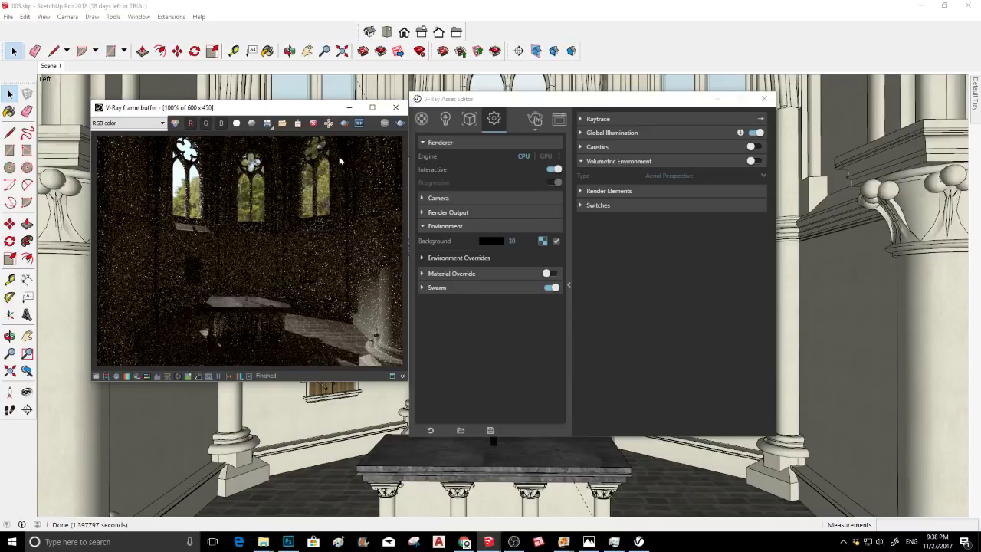
left_click(422, 226)
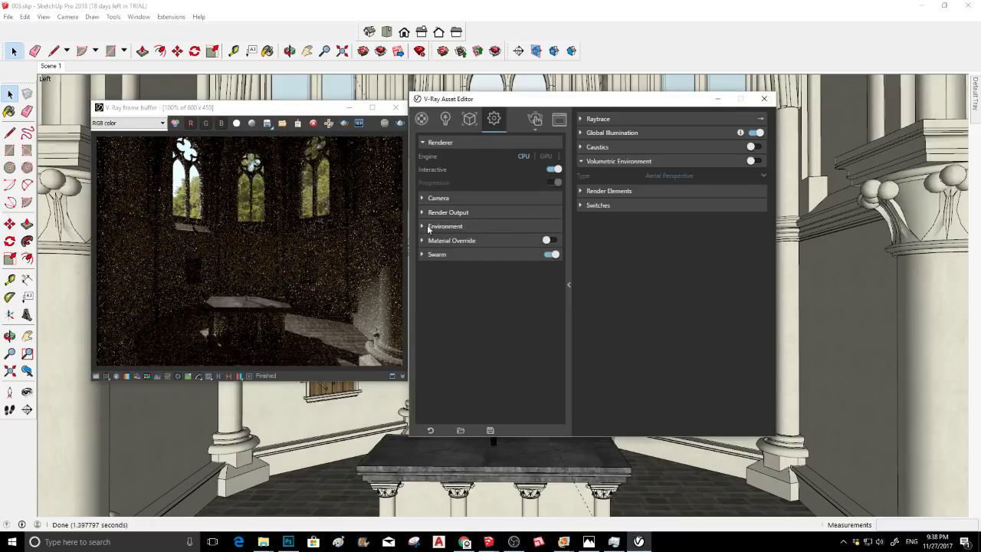
left_click(337, 111)
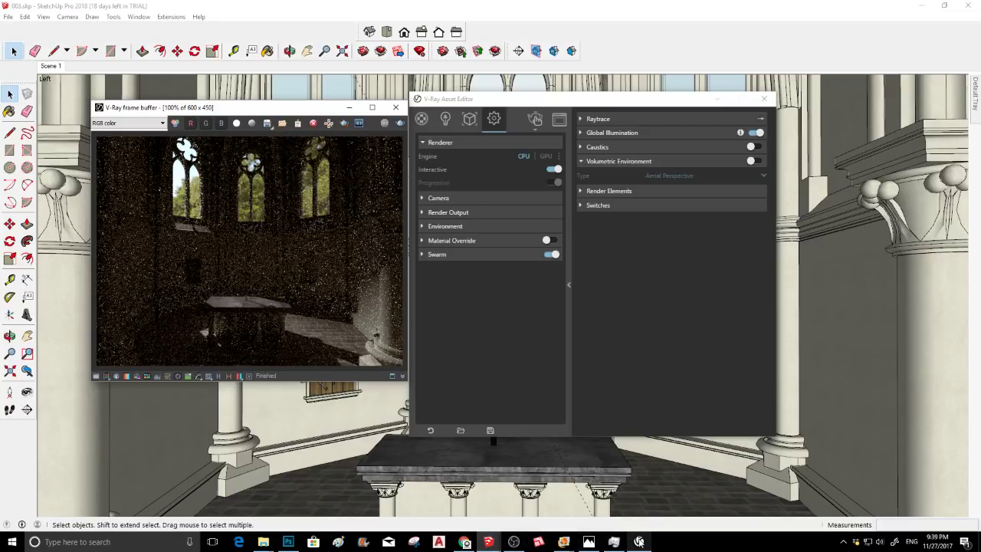
left_click(515, 542)
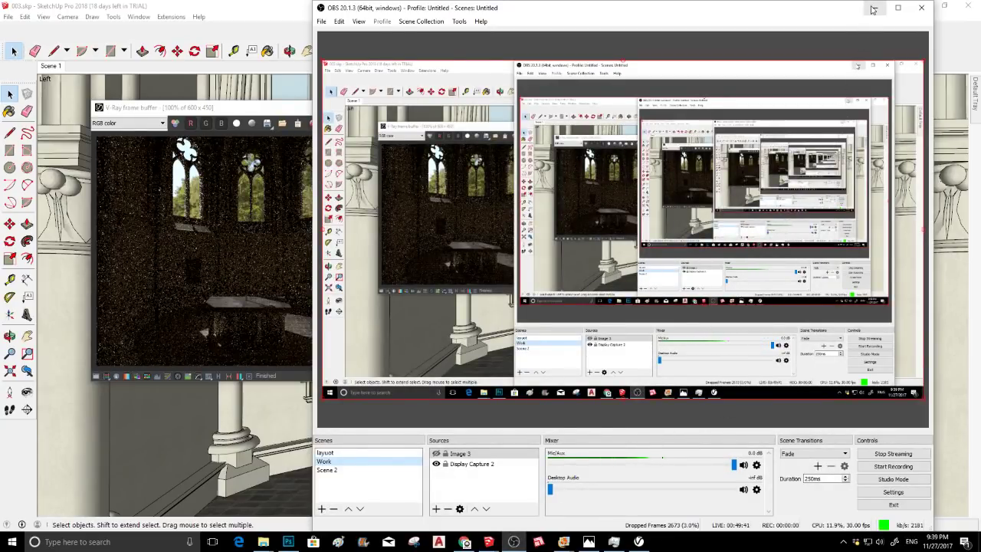
key("alt+Tab")
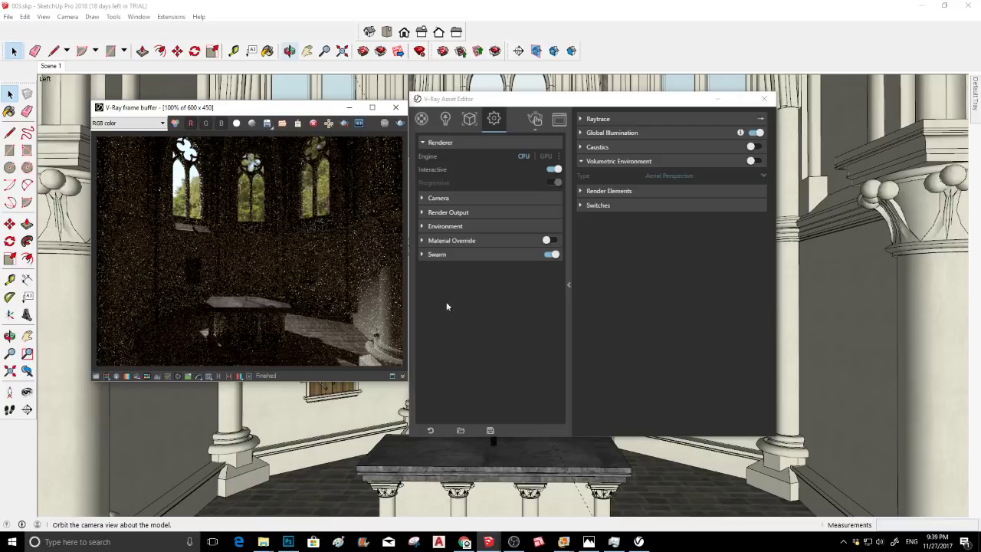
Switch to Task Manager and check the CPU and memory use of the running processes
mouse_move(614, 540)
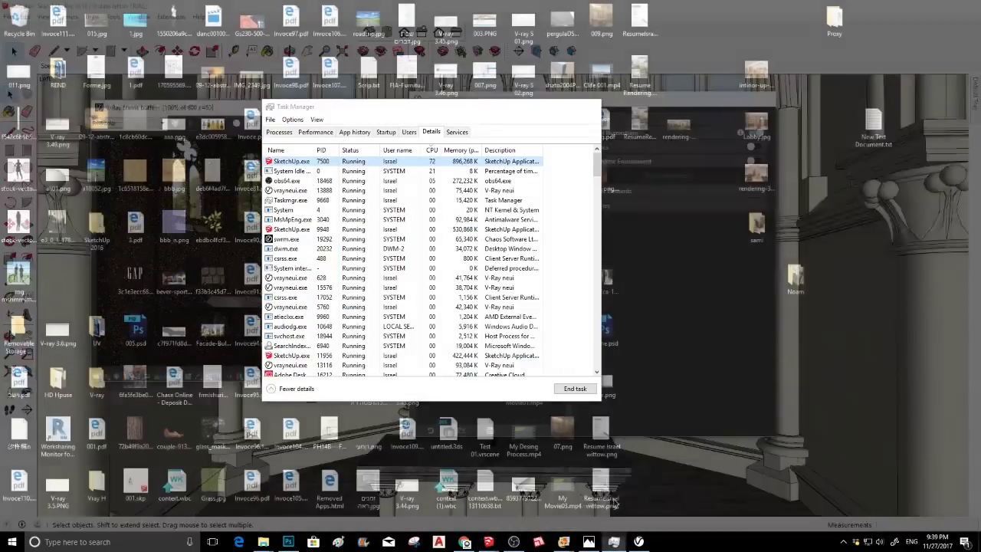
left_click(615, 502)
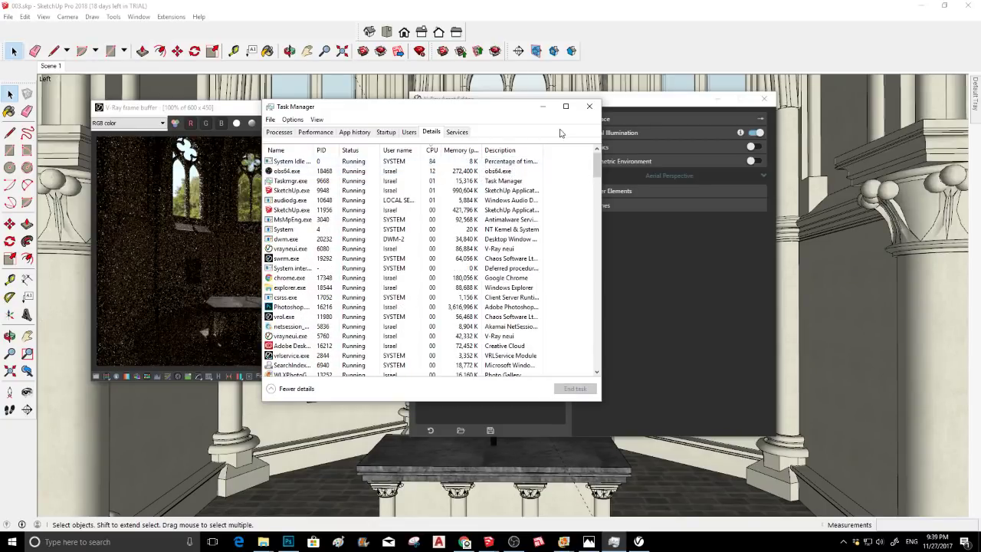
Switch from Task Manager back to SketchUp and set the V-Ray Spot Light's intensity to 45
right_click(417, 163)
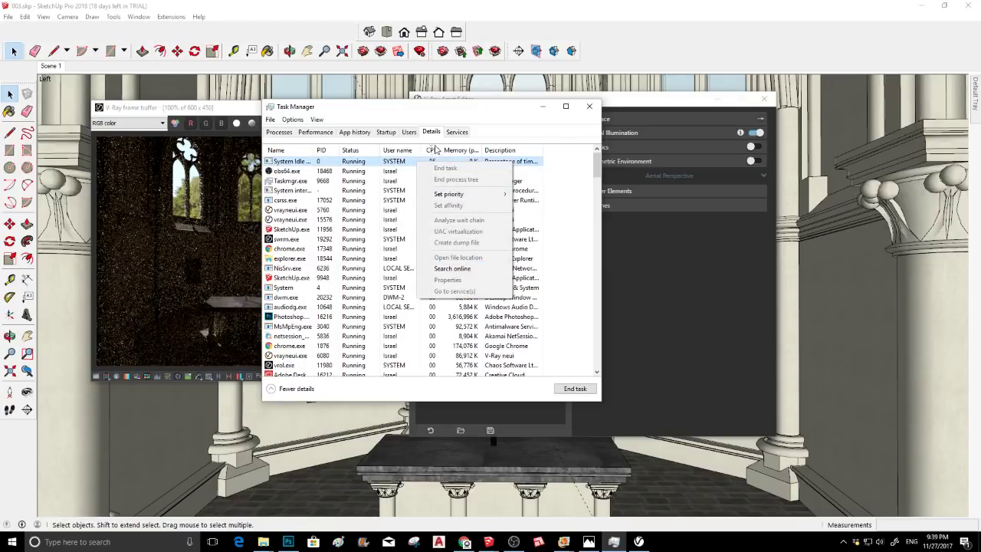
left_click(548, 109)
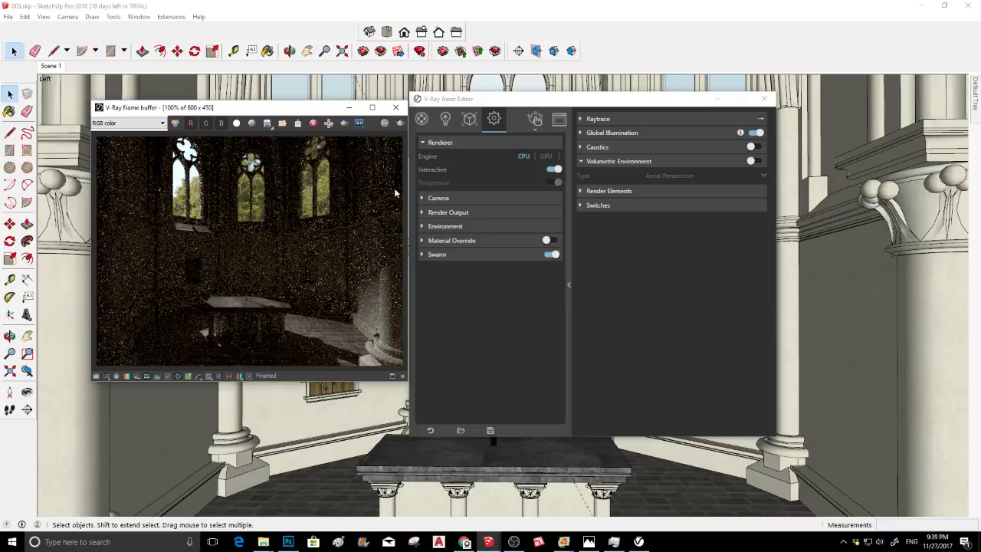
left_click(717, 100)
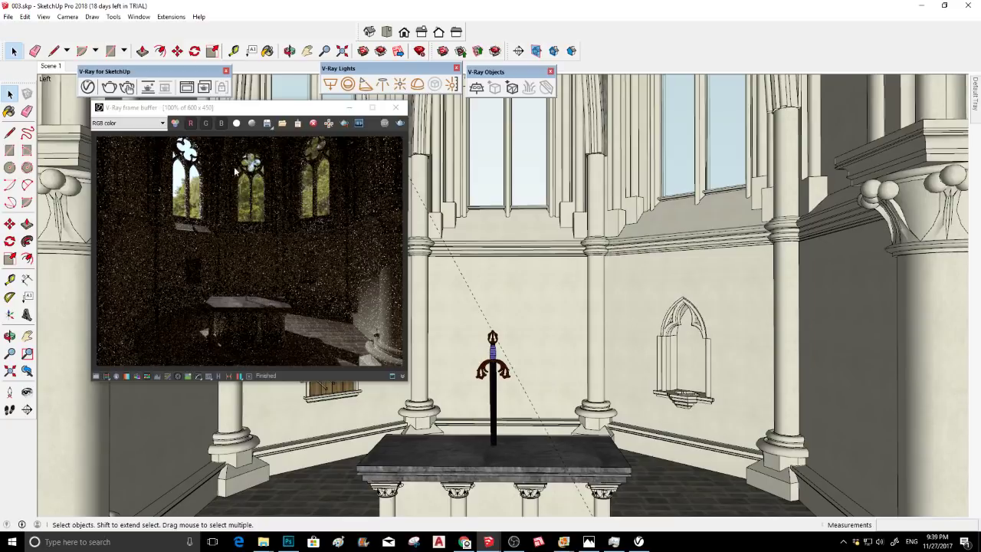
left_click(85, 85)
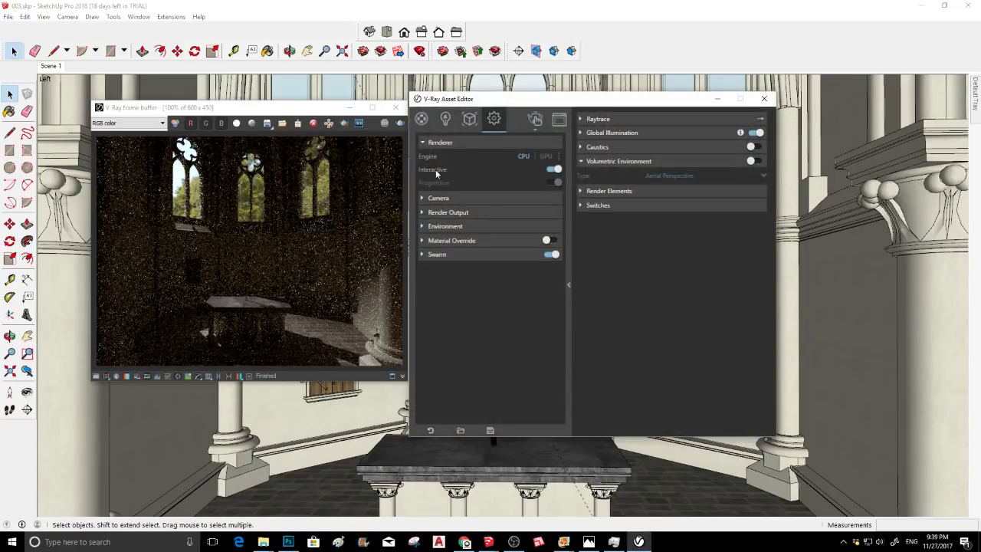
left_click(445, 120)
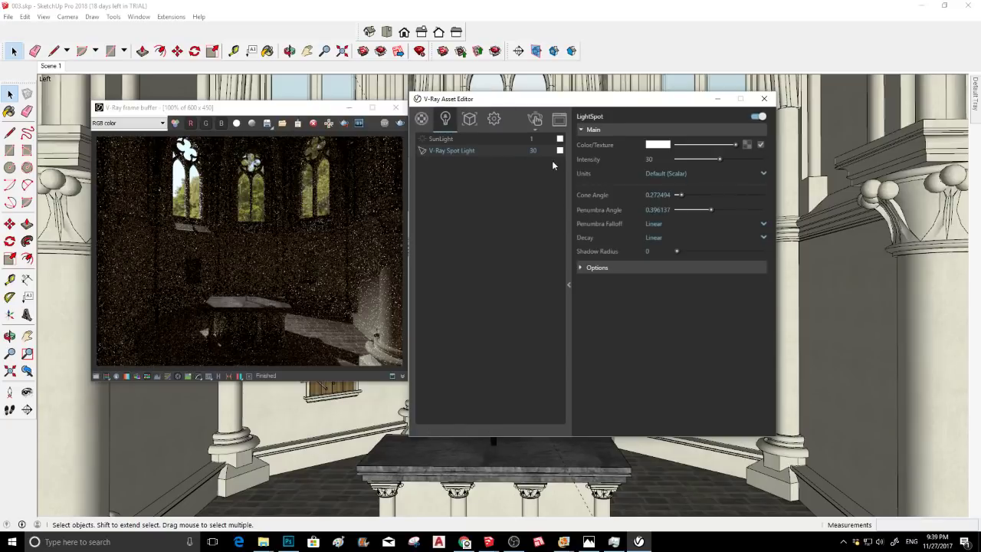
double_click(534, 151)
type("45")
key("Return")
Set the V-Ray Spot Light's color to a warm cream of R 0.948, G 0.869, B 0.765
left_click(559, 150)
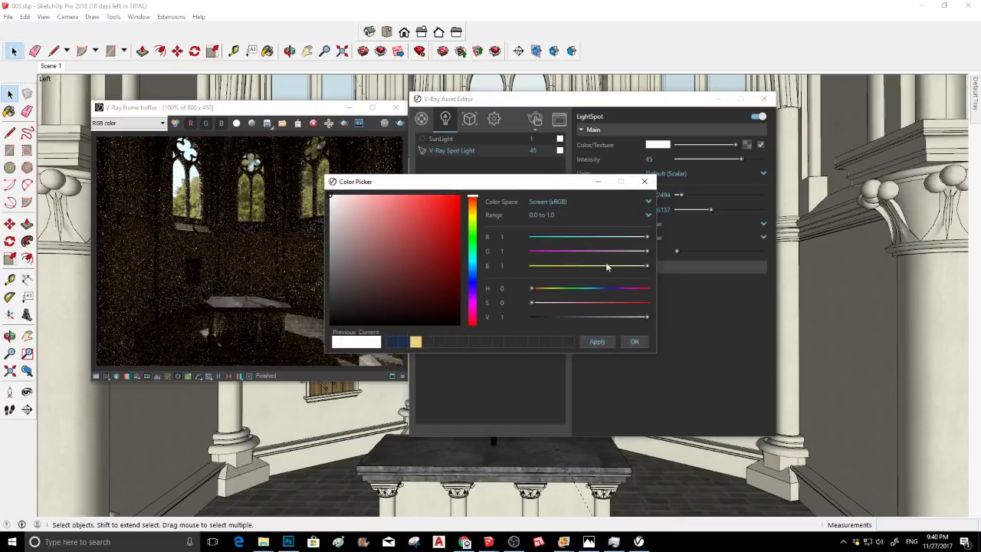
left_click_drag(476, 219, 475, 209)
left_click_drag(369, 202, 354, 203)
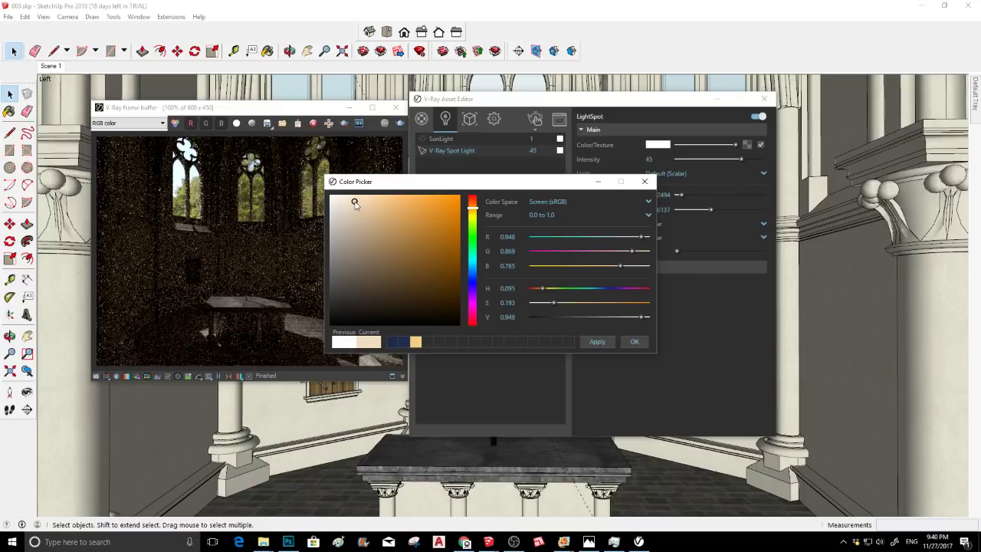
left_click(634, 341)
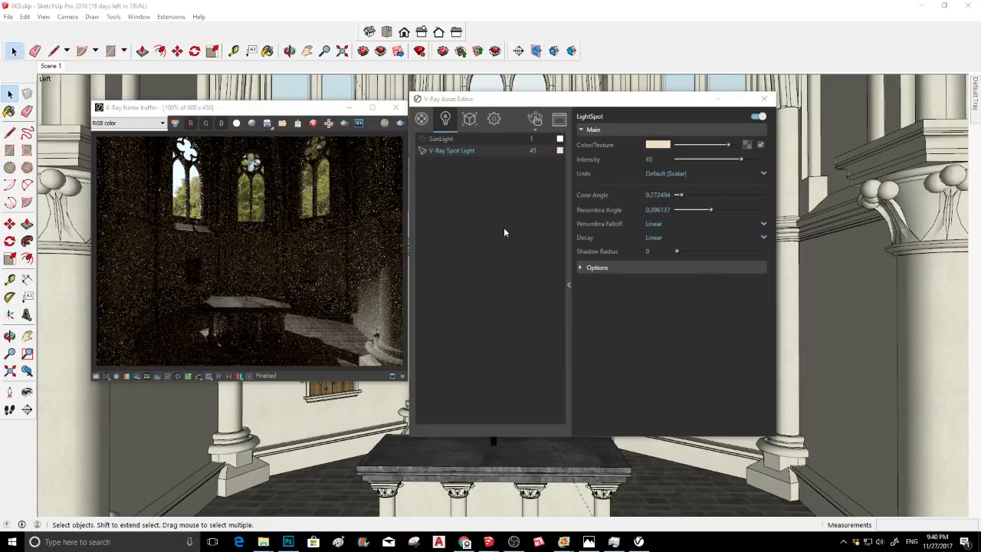
Switch from interactive to standard rendering, run a test render of the crypt and review it in the frame buffer
left_click(535, 138)
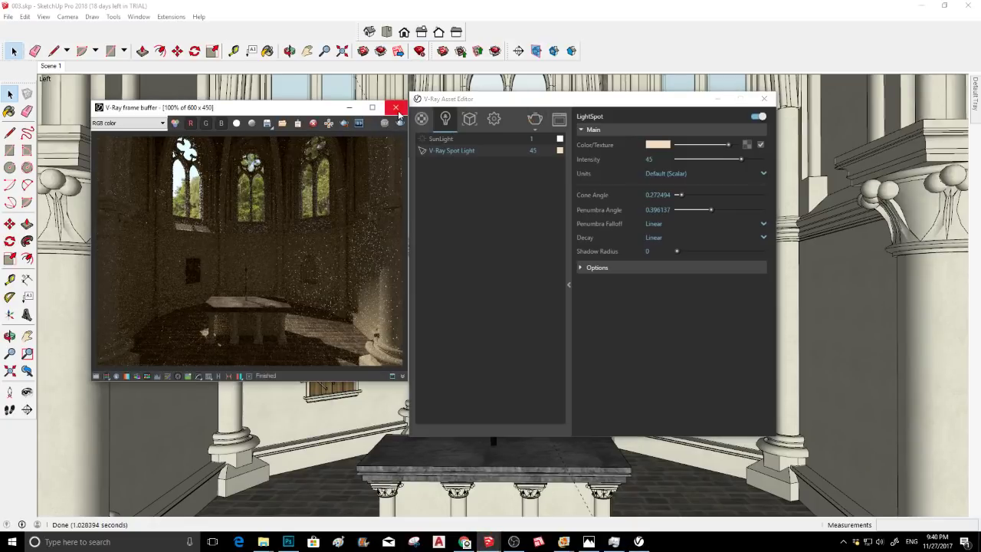
left_click(397, 109)
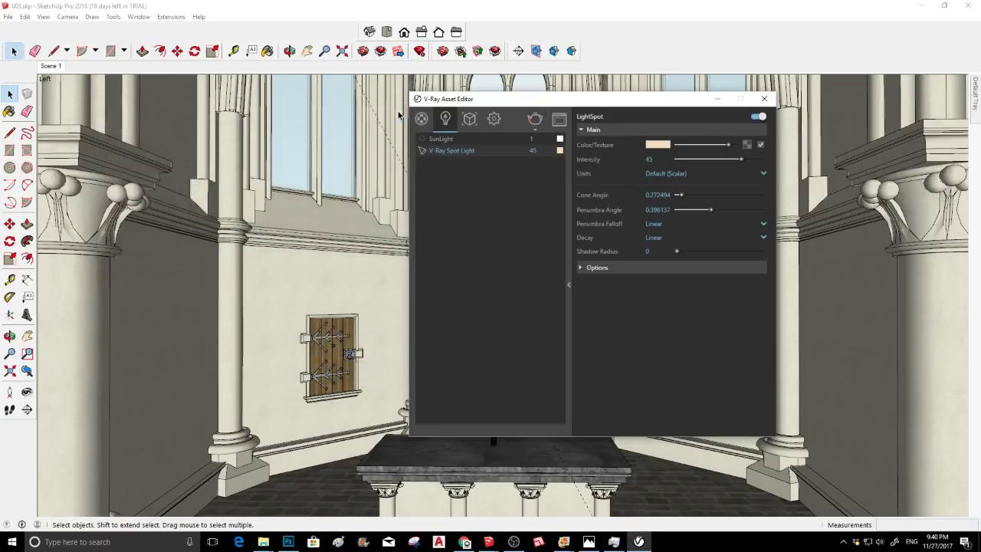
left_click(710, 100)
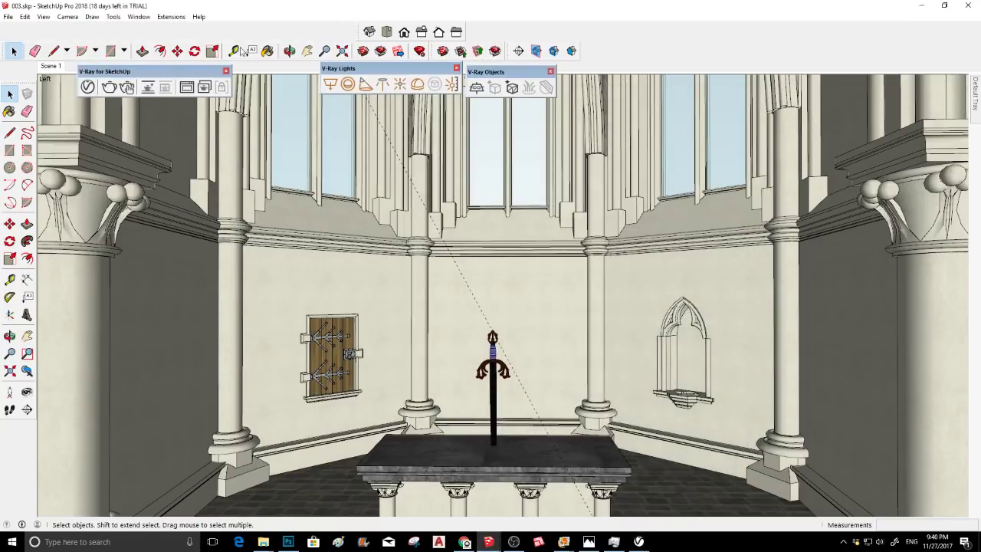
left_click(186, 88)
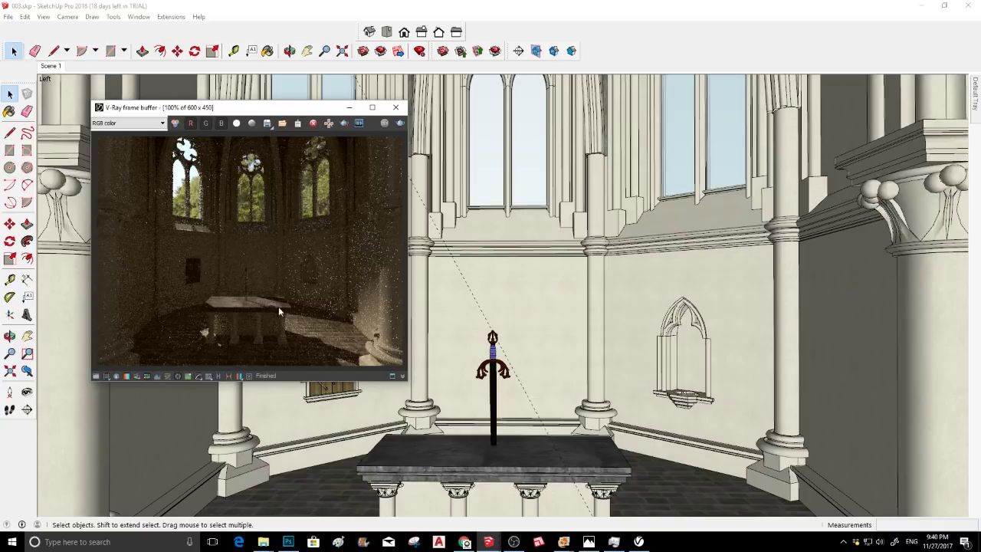
left_click(350, 107)
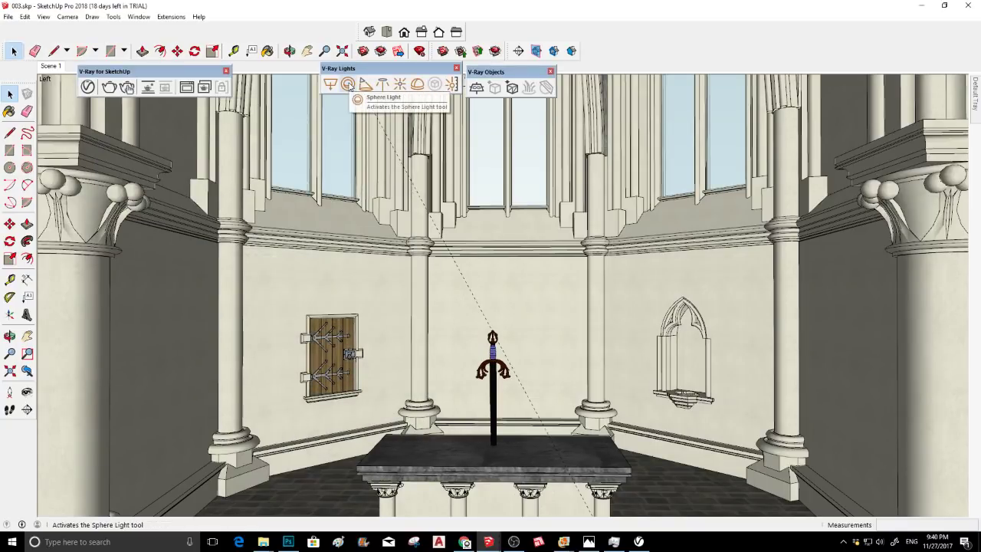
Place a V-Ray sphere light centred on the top of the sword's hilt, sizing its radius freehand
left_click(349, 85)
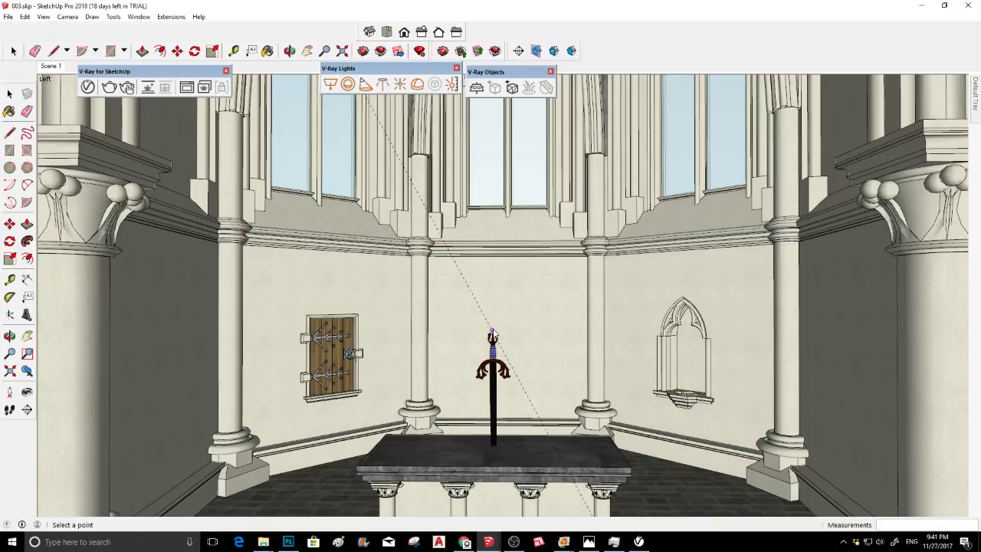
left_click(492, 334)
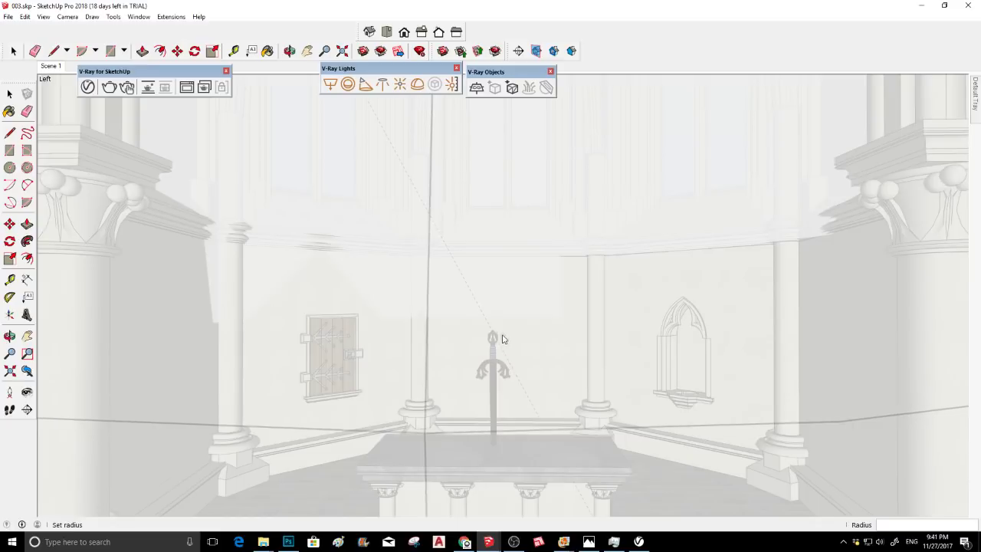
scroll(506, 345, "down", 3)
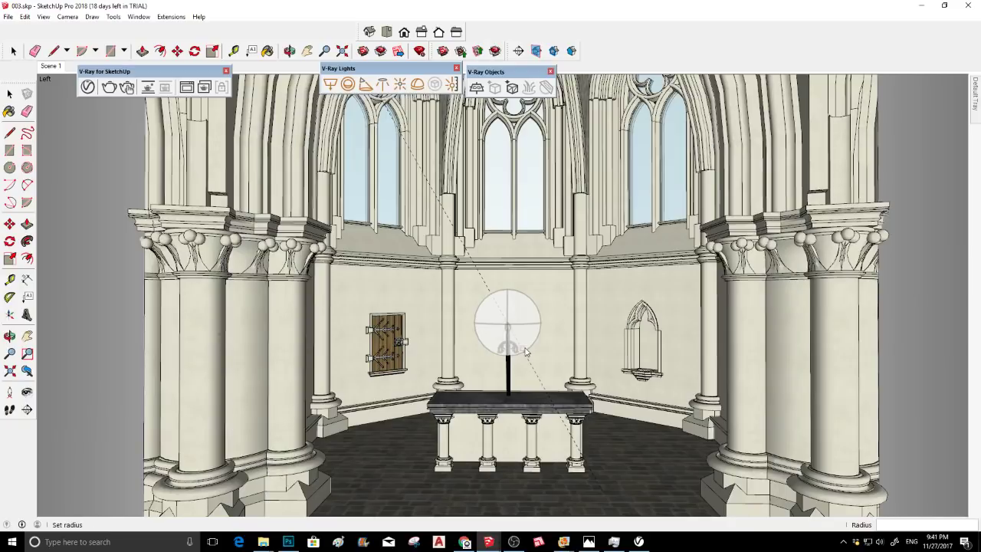
left_click(526, 351)
scroll(508, 333, "up", 1)
Move the sphere light vertically up about 5' 3 1/2" so it hangs above the sword
left_click(10, 224)
key("space")
left_click(526, 336)
left_click(9, 224)
left_click(696, 355)
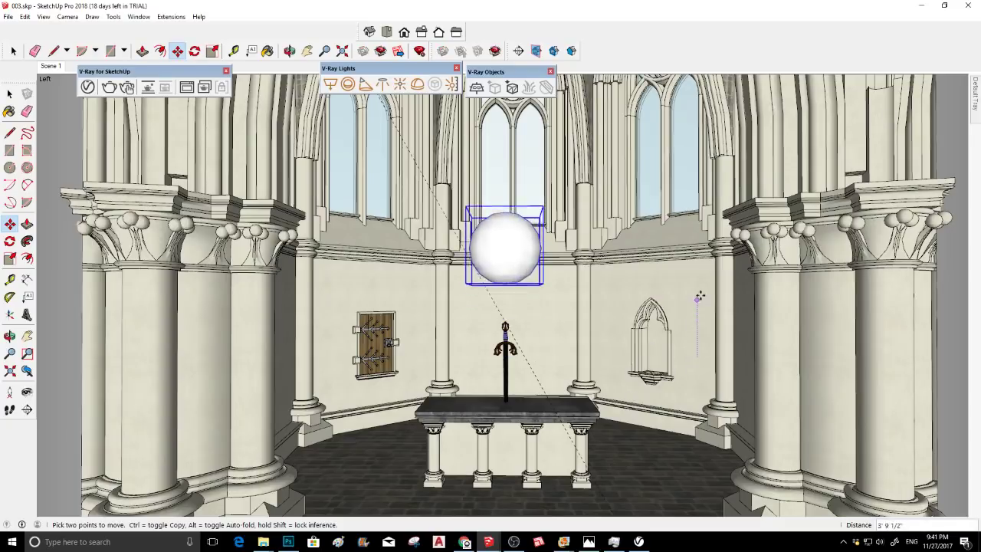
left_click(694, 275)
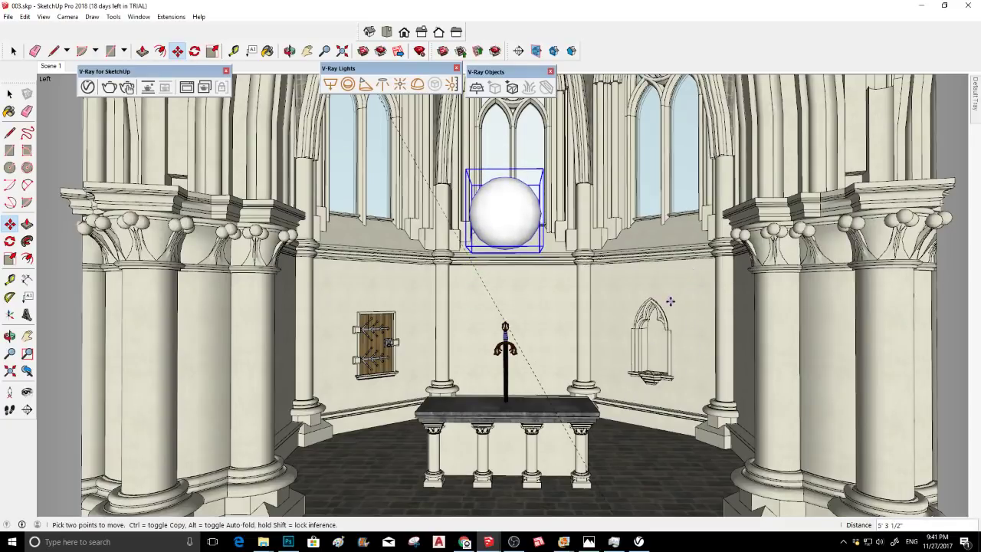
Set the V-Ray Sphere Light's intensity to 250 and turn off its Affect Reflections option
left_click(87, 86)
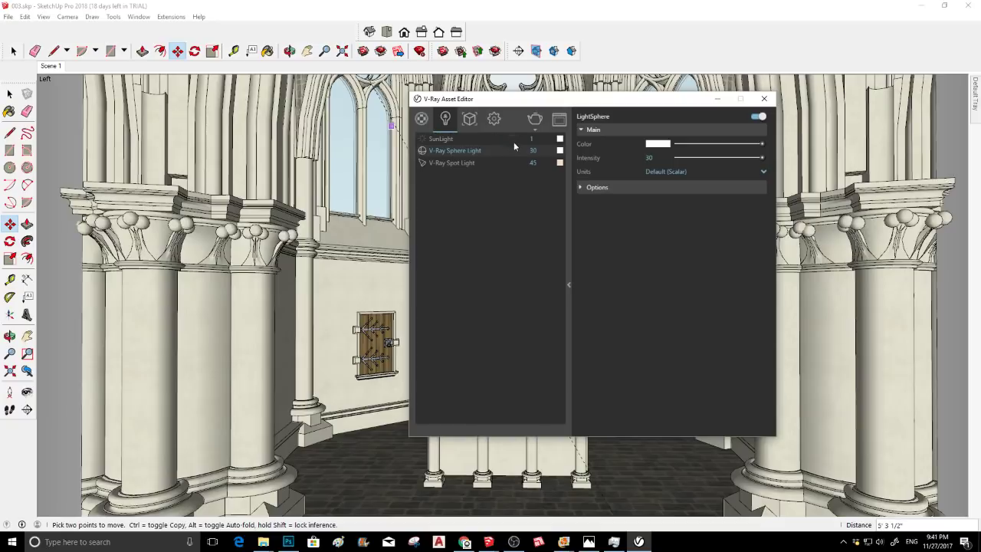
left_click(525, 153)
type("250")
left_click(593, 188)
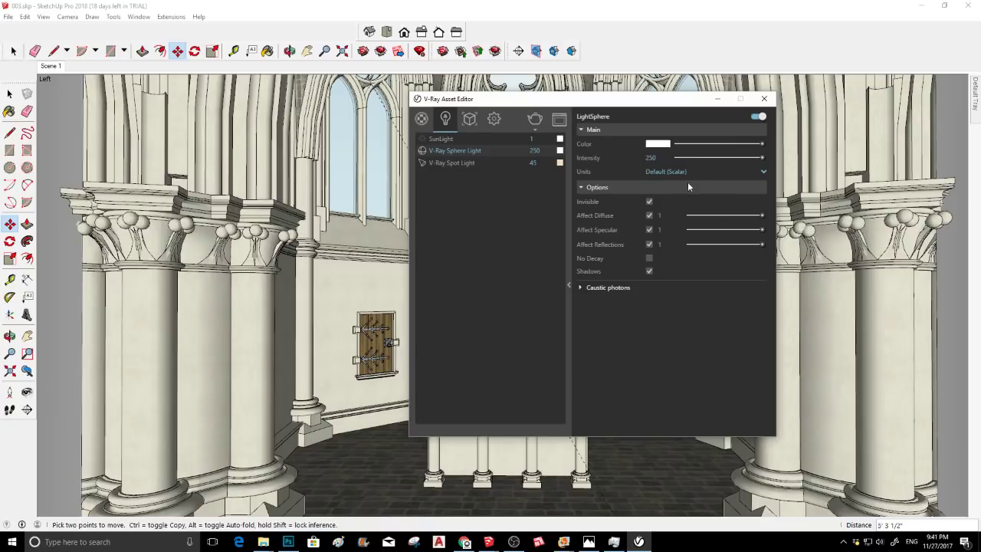
left_click(649, 244)
left_click(717, 98)
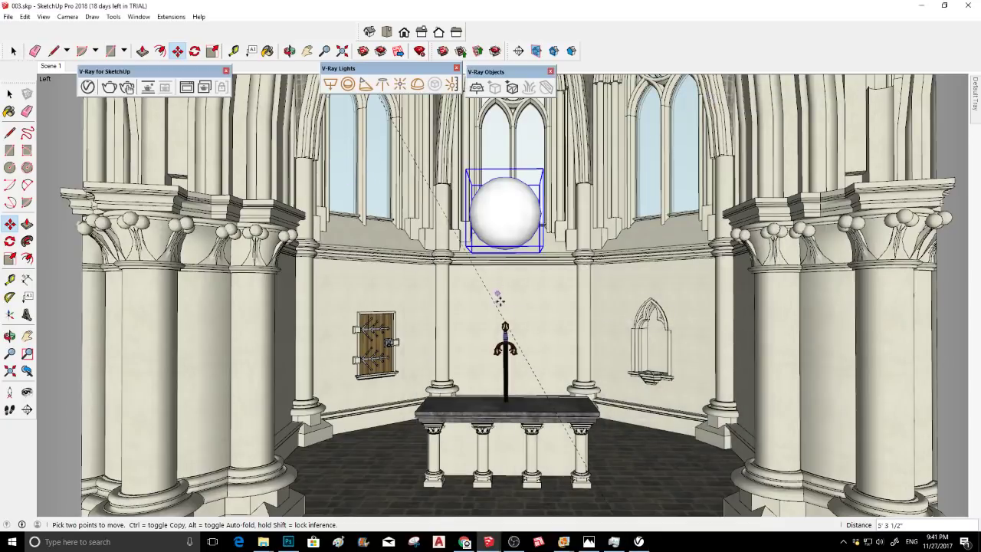
Restore the Scene 1 view and change the V-Ray Sphere Light's color from white to a warm light orange
left_click(50, 67)
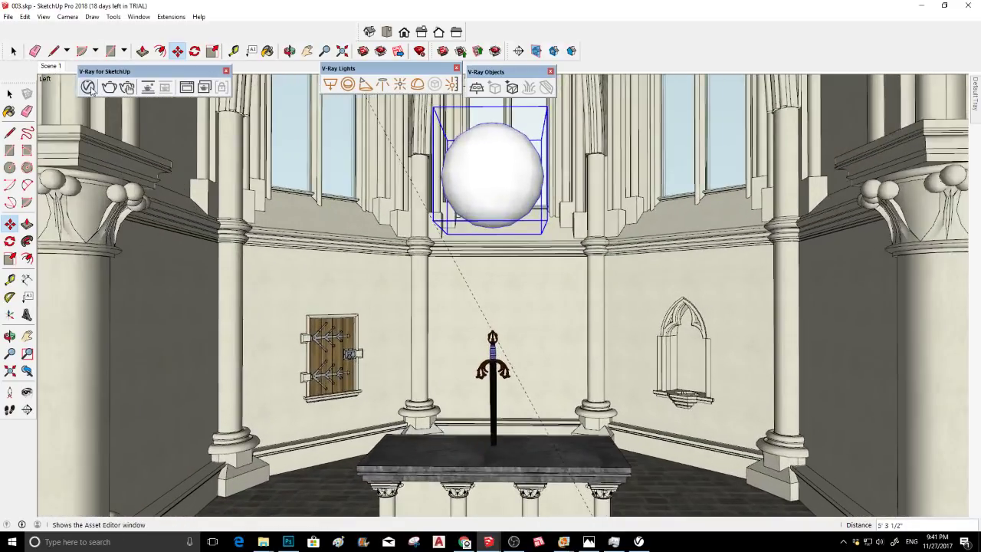
left_click(88, 87)
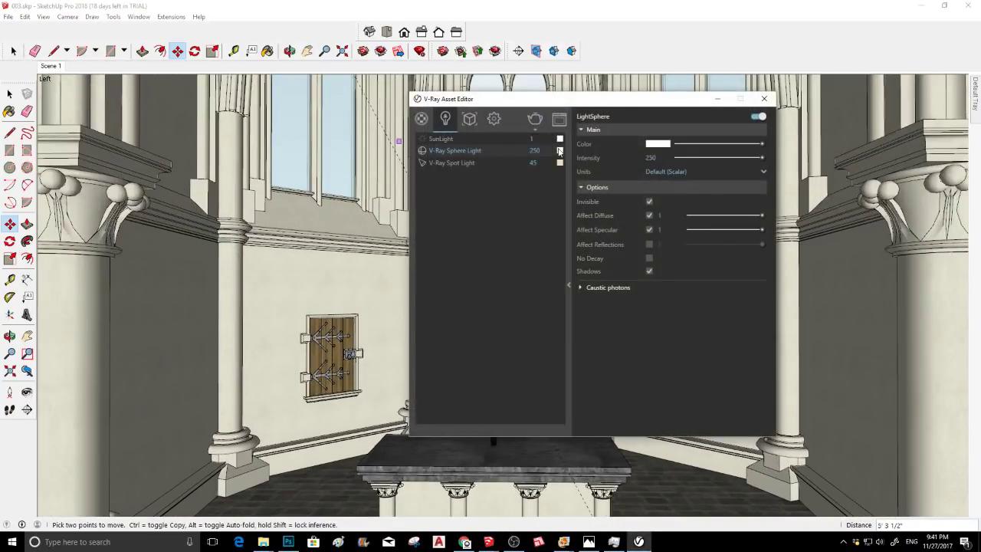
left_click(558, 151)
left_click(474, 211)
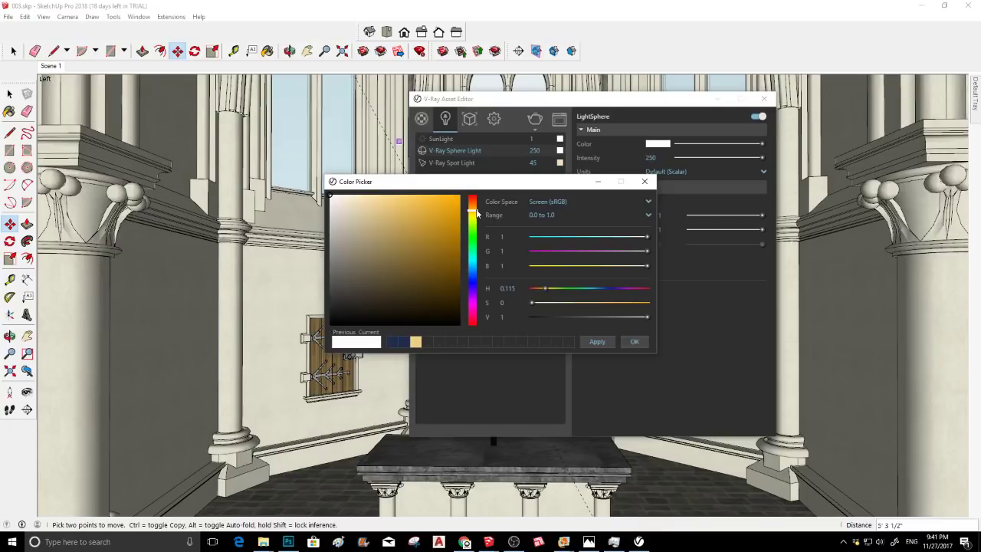
left_click(473, 207)
left_click(356, 203)
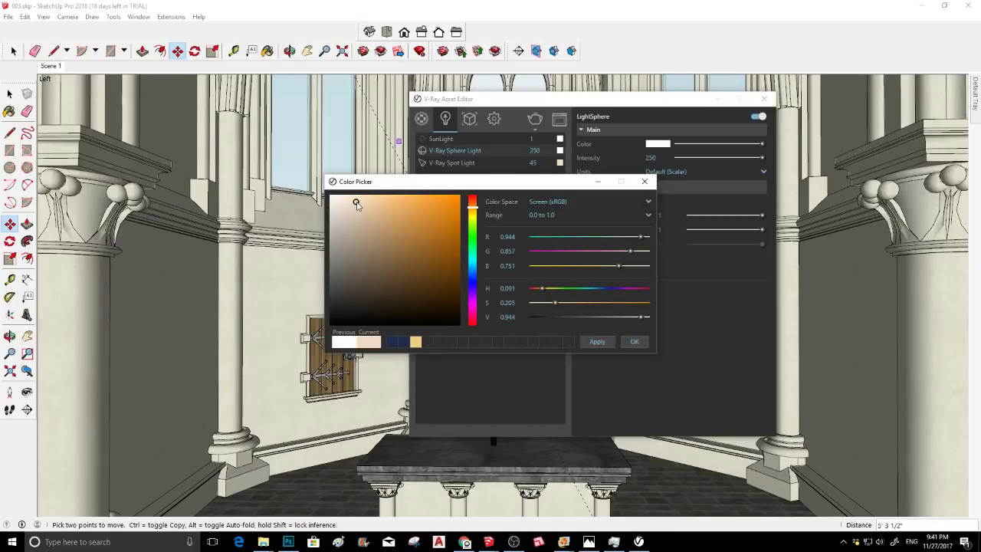
left_click_drag(355, 203, 365, 209)
left_click(633, 342)
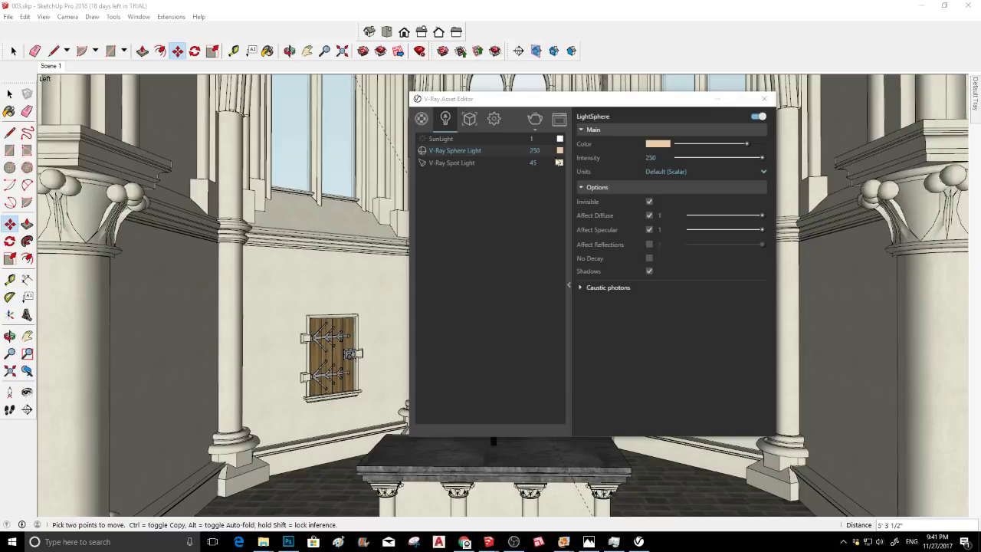
Run a test render with the sphere light, inspect the sword and altar up close, and stop the render
left_click(535, 119)
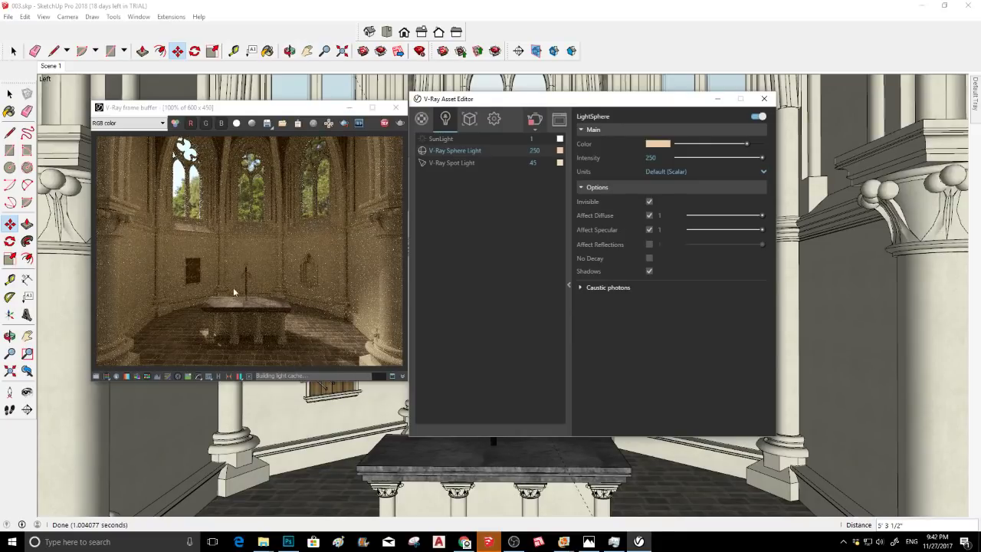
scroll(233, 287, "up", 1)
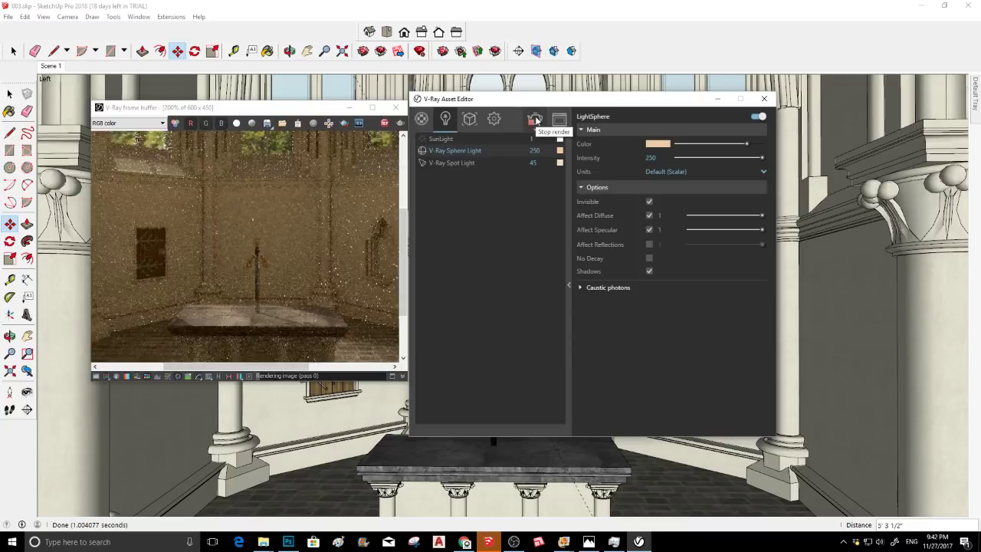
left_click(536, 120)
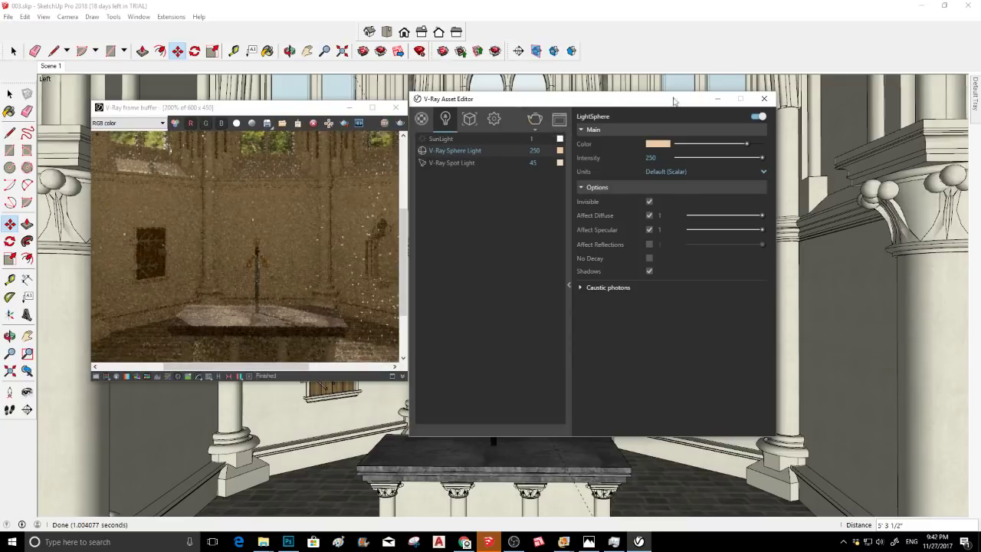
left_click(718, 99)
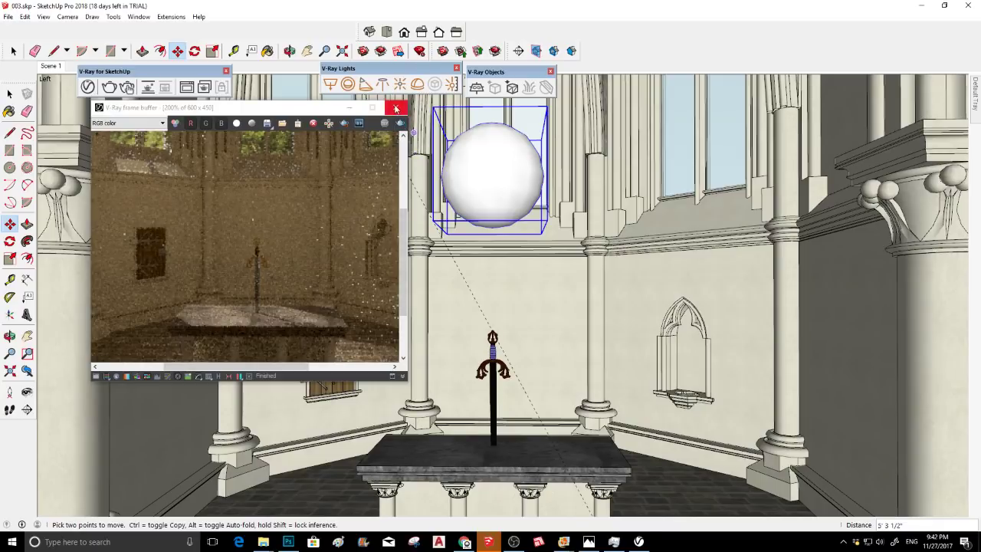
Enable the Volumetric Environment in the V-Ray render settings and set its type to Environment Fog
left_click(90, 87)
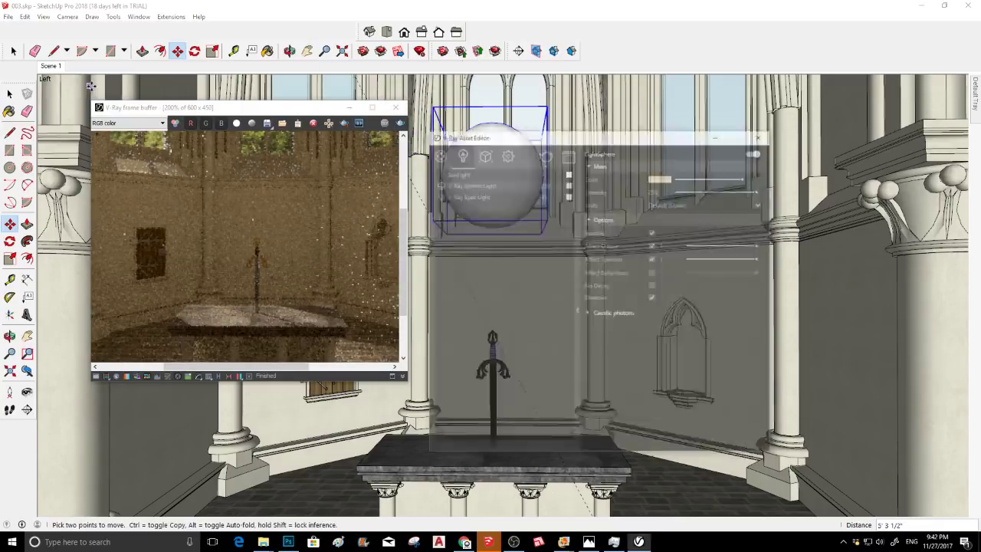
left_click(494, 119)
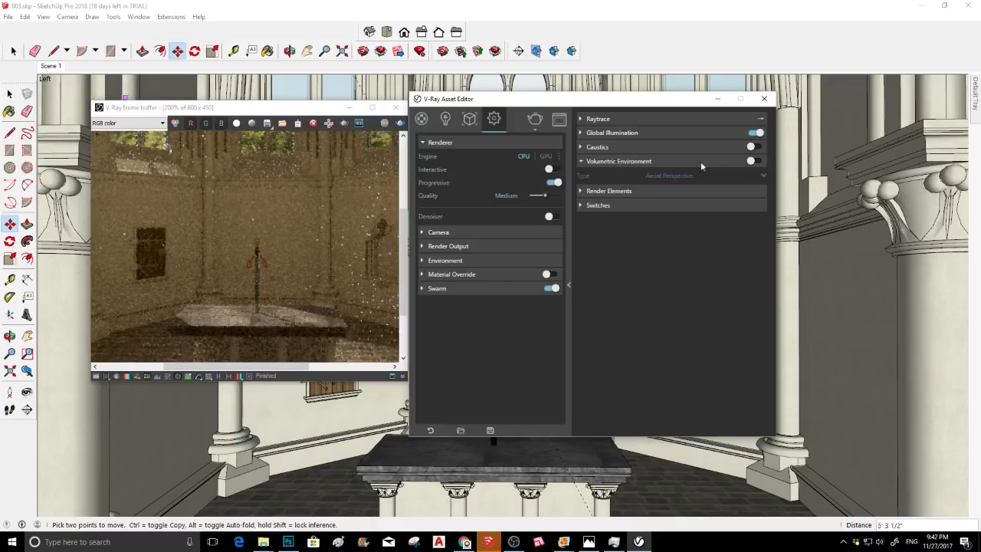
left_click(755, 162)
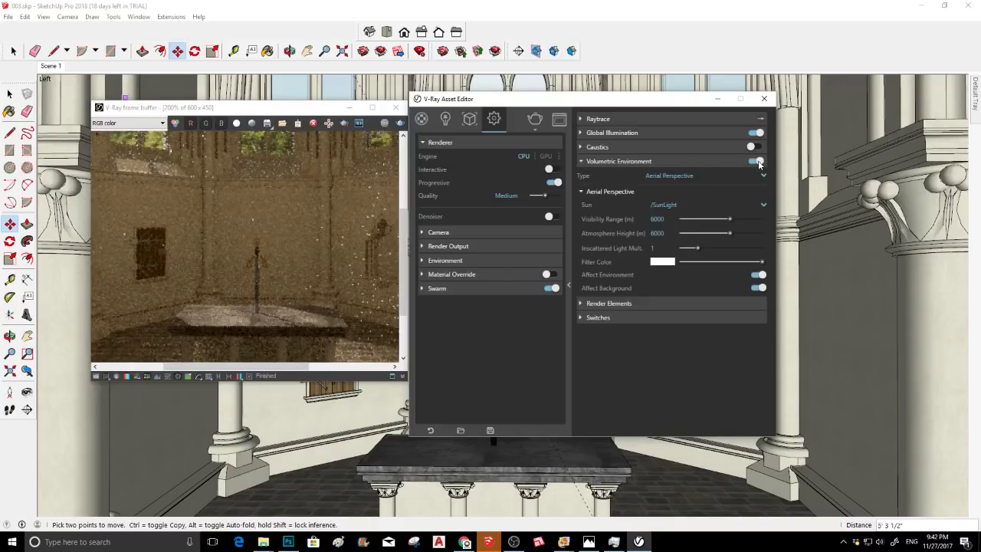
left_click(759, 176)
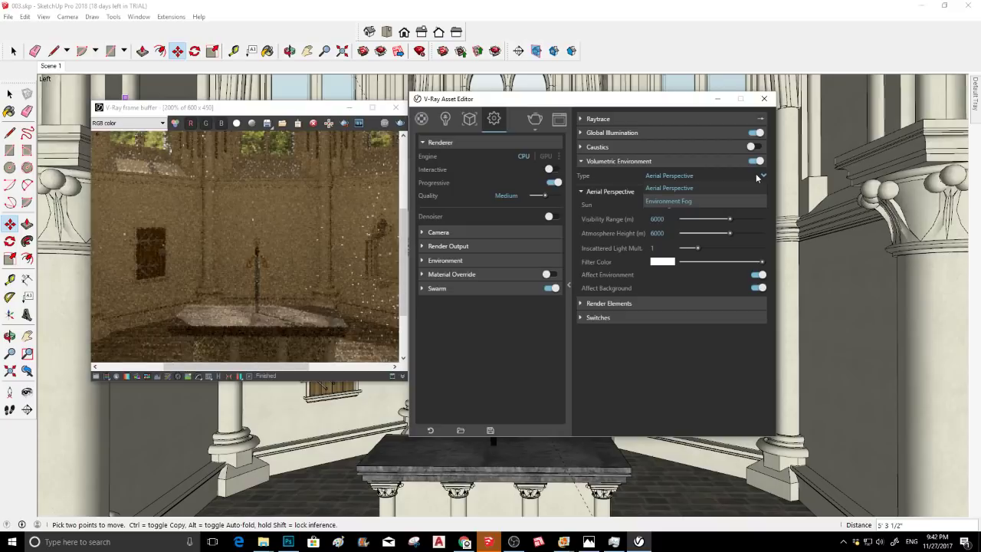
left_click(677, 200)
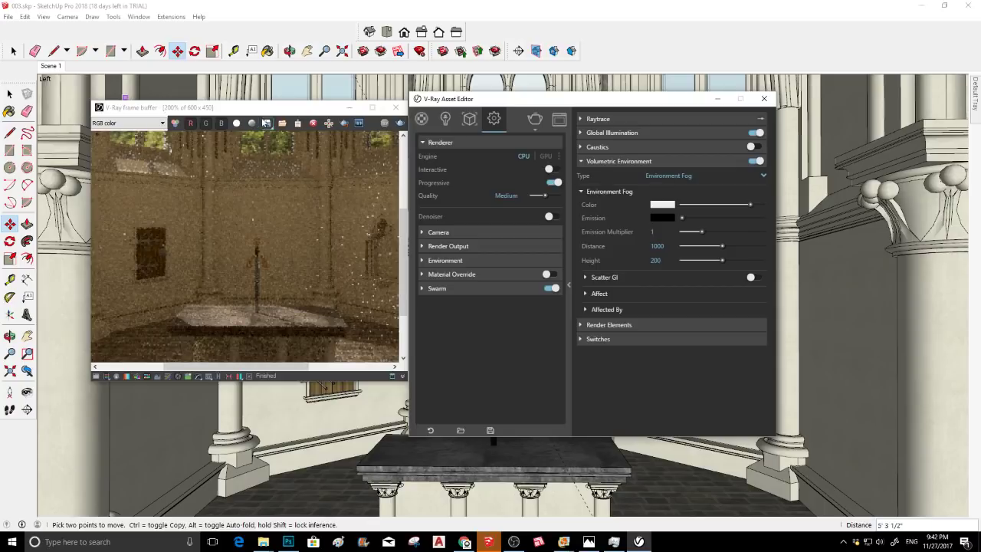
Run a test render with the default environment fog settings and stop it once the fog effect is visible
left_click_drag(269, 109, 282, 59)
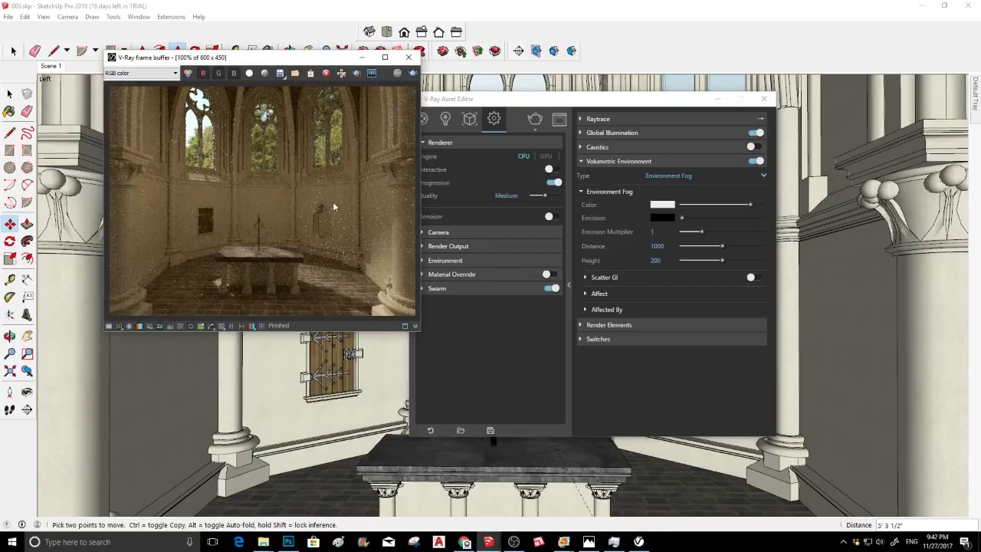
left_click(413, 74)
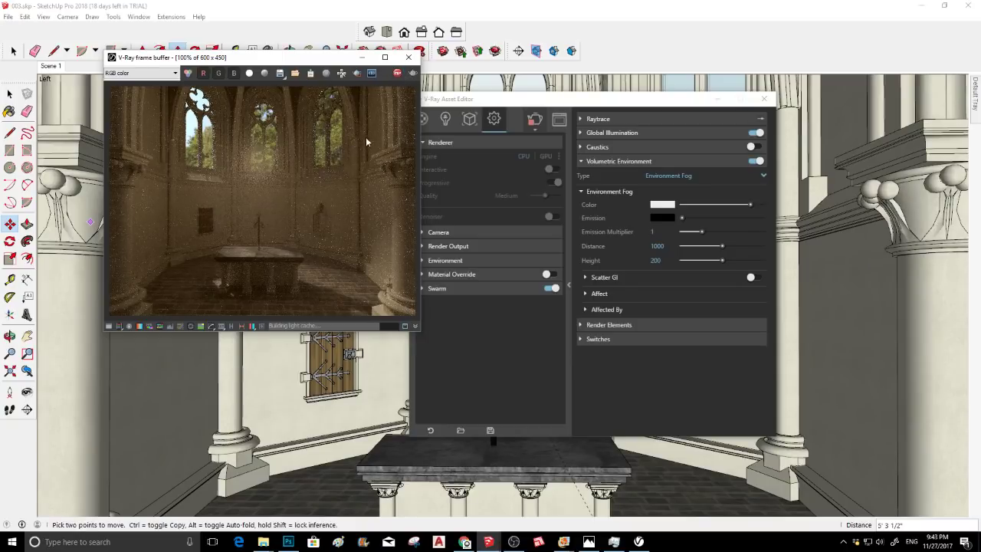
left_click(397, 72)
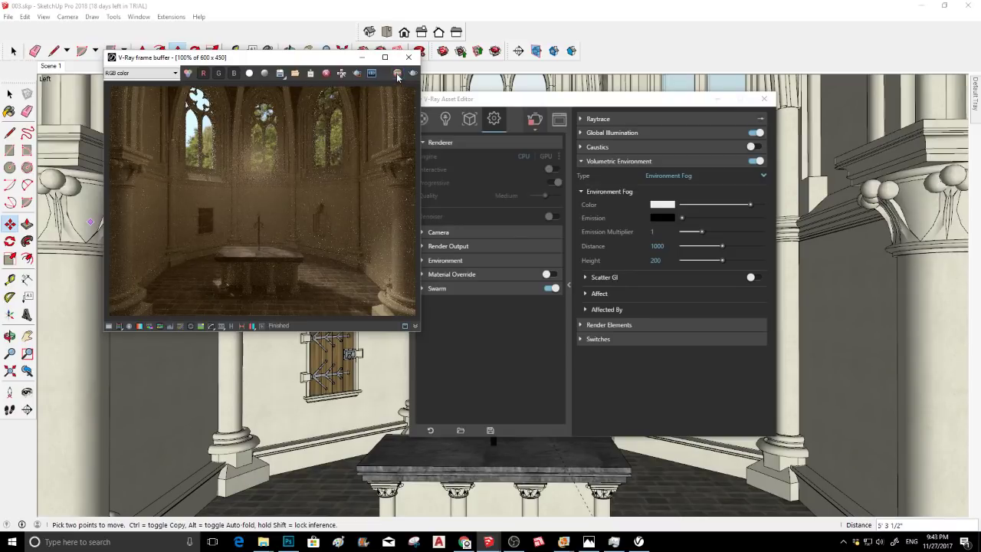
Reduce the environment fog Distance to 256.5 and run another test render
left_click(699, 249)
left_click_drag(699, 249, 693, 250)
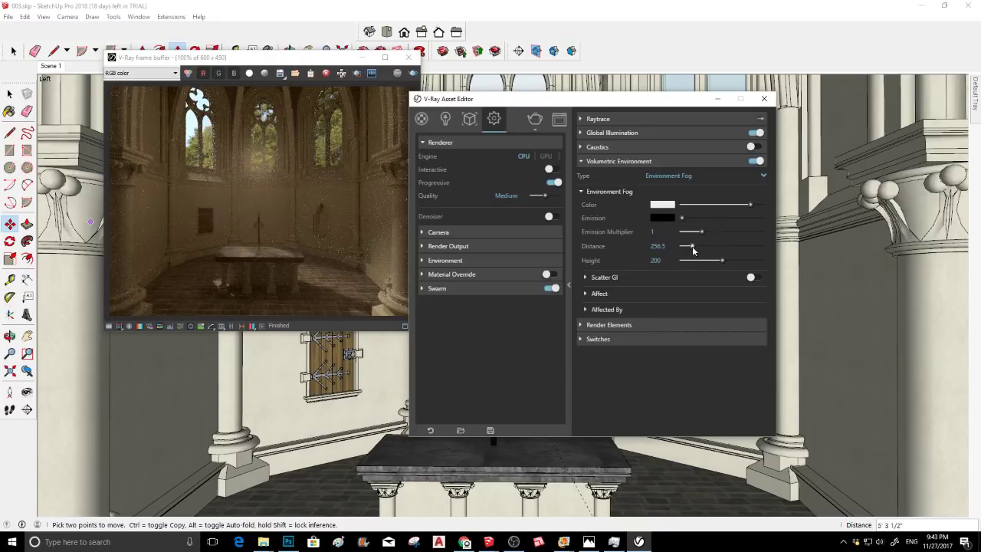
left_click(533, 121)
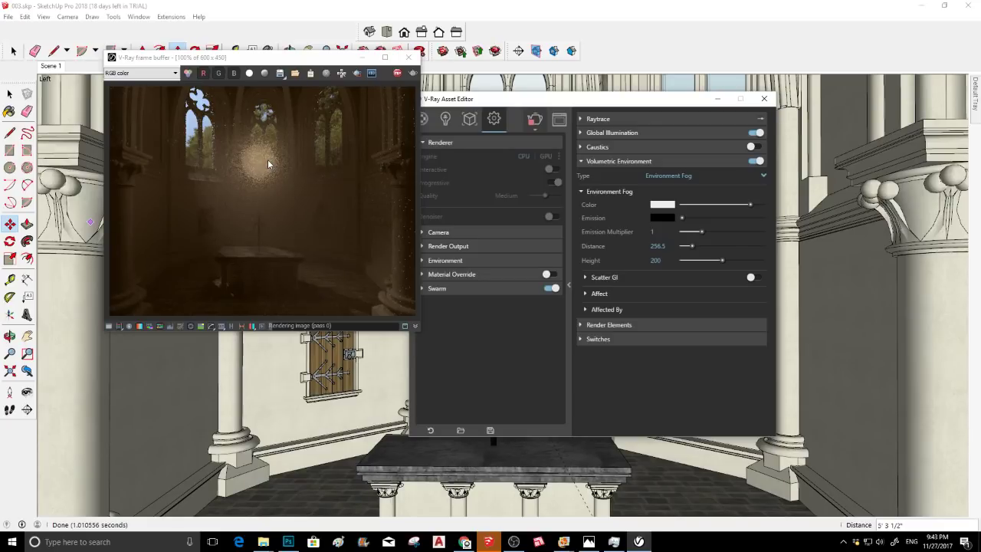
Limit the lights that affect the environment fog to Selected Lights and choose only the V-Ray Spot Light
left_click(659, 310)
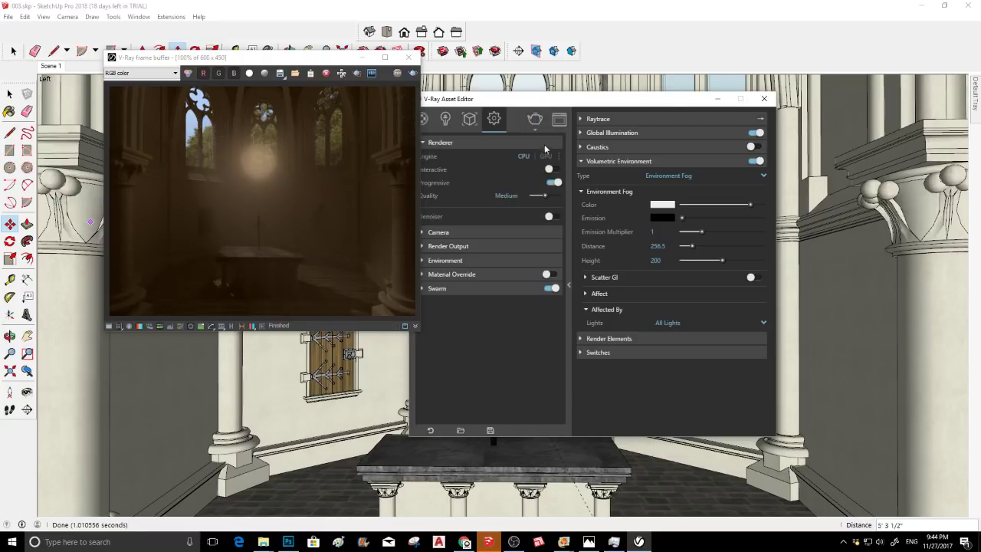
left_click(411, 63)
left_click(671, 323)
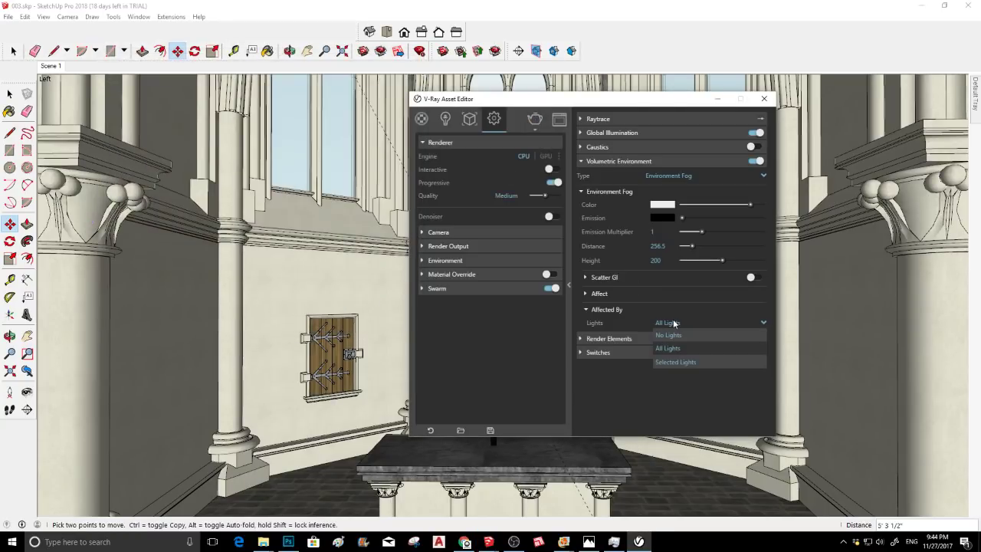
left_click(674, 361)
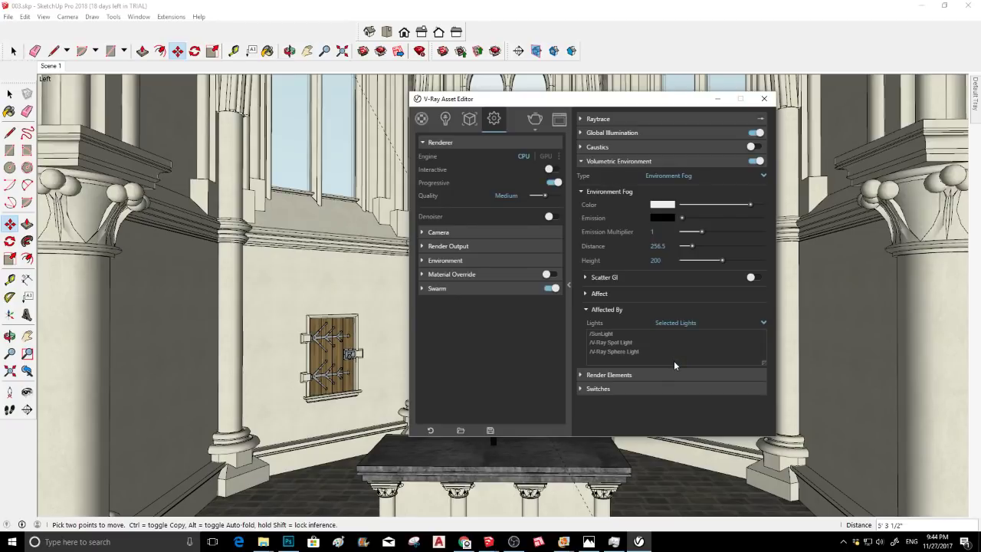
left_click(616, 342)
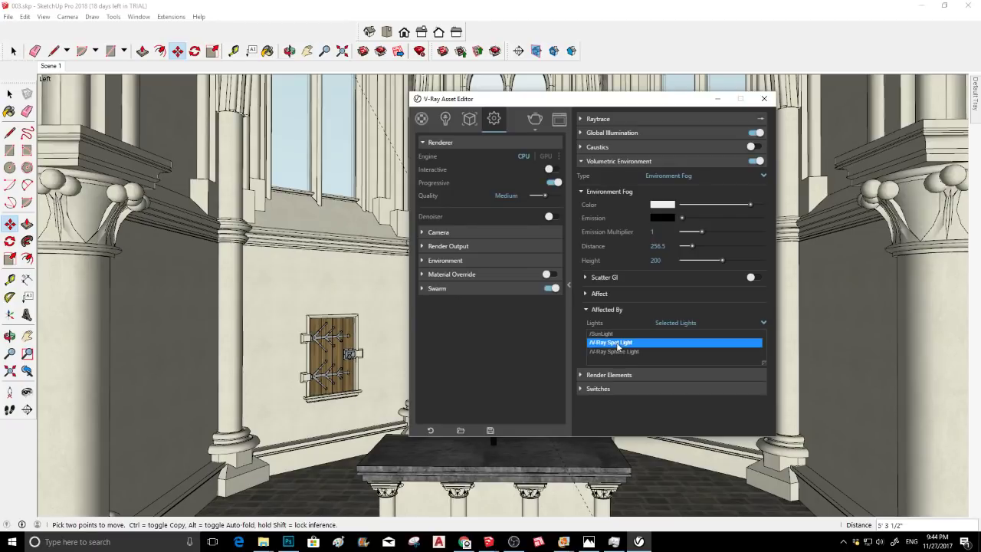
Run a test render with the spot-lit fog and inspect the altar and the whole image at enlarged size
left_click(533, 123)
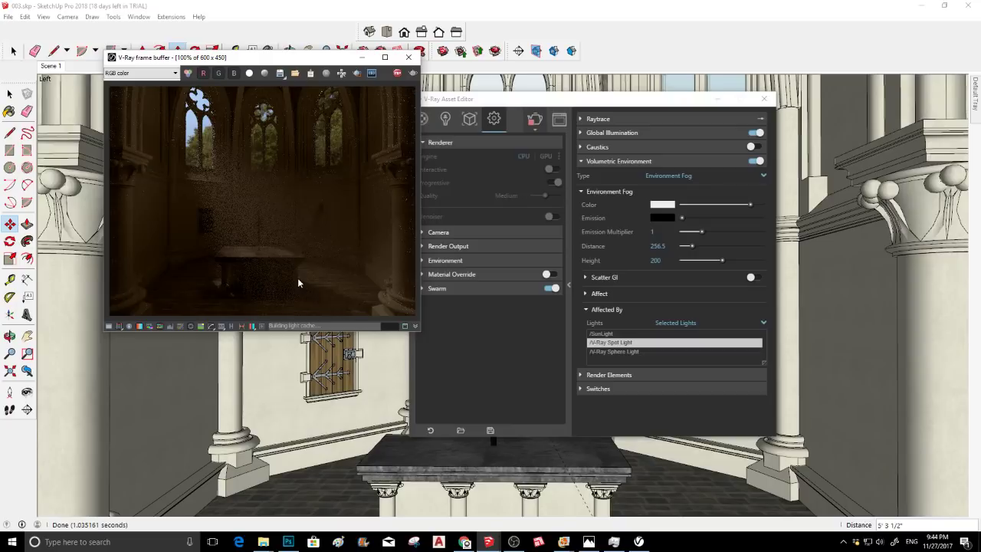
scroll(286, 232, "up", 1)
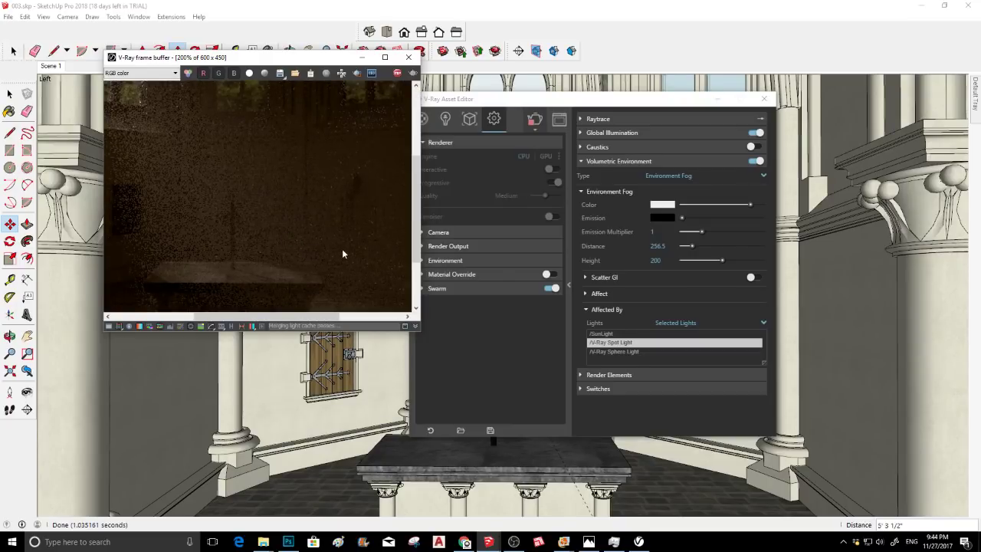
scroll(343, 249, "down", 1)
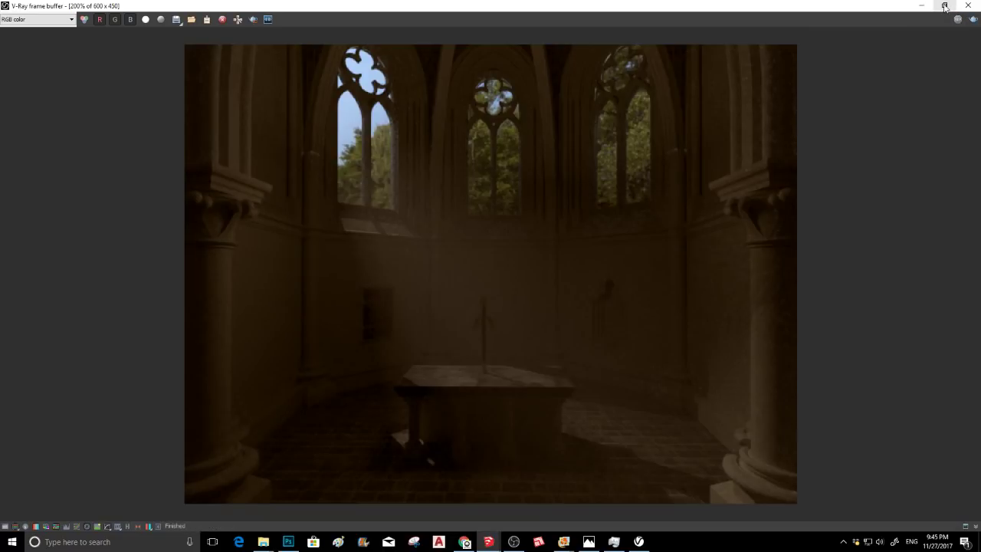
left_click(945, 7)
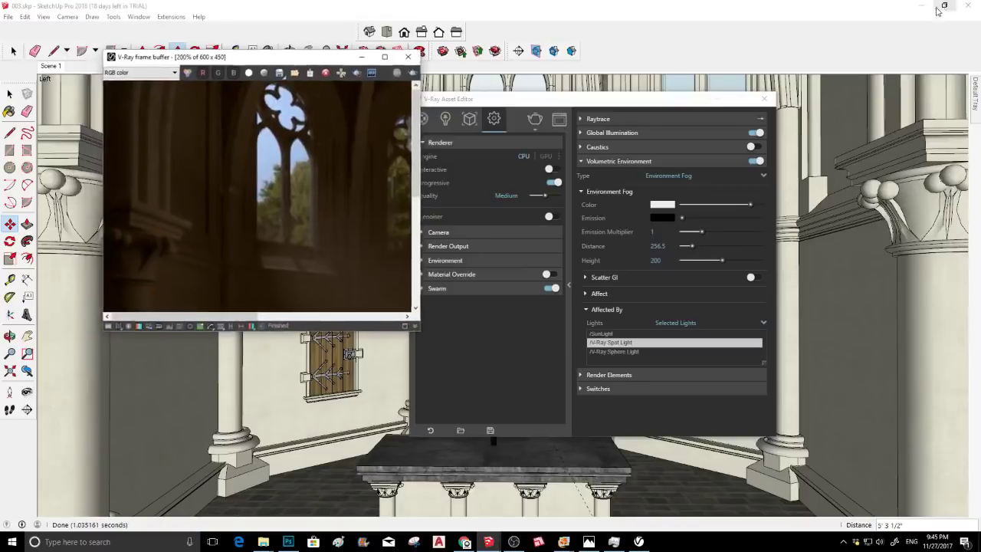
left_click(385, 57)
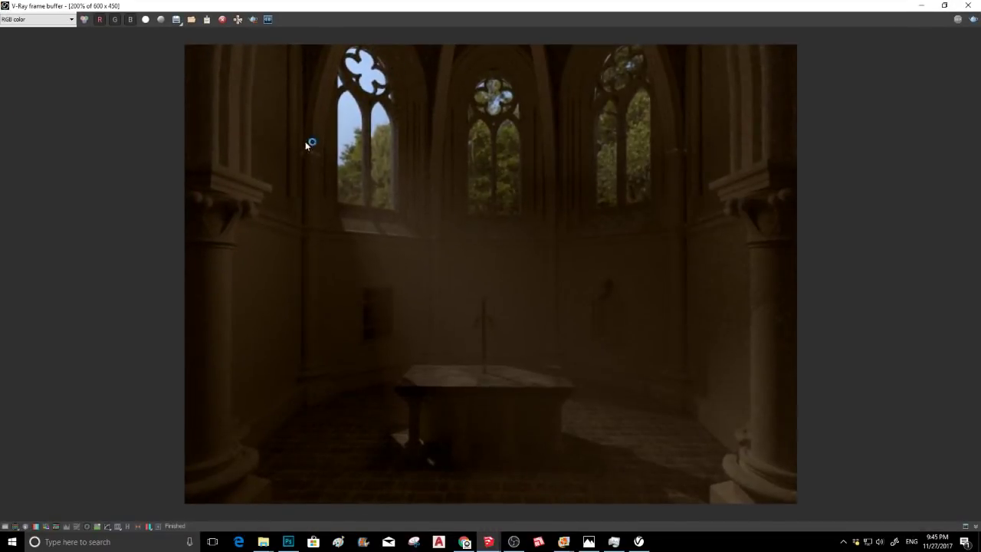
Color-correct the render with Exposure 1.30, Contrast -0.02 and a White Balance temperature of 6064
left_click(6, 527)
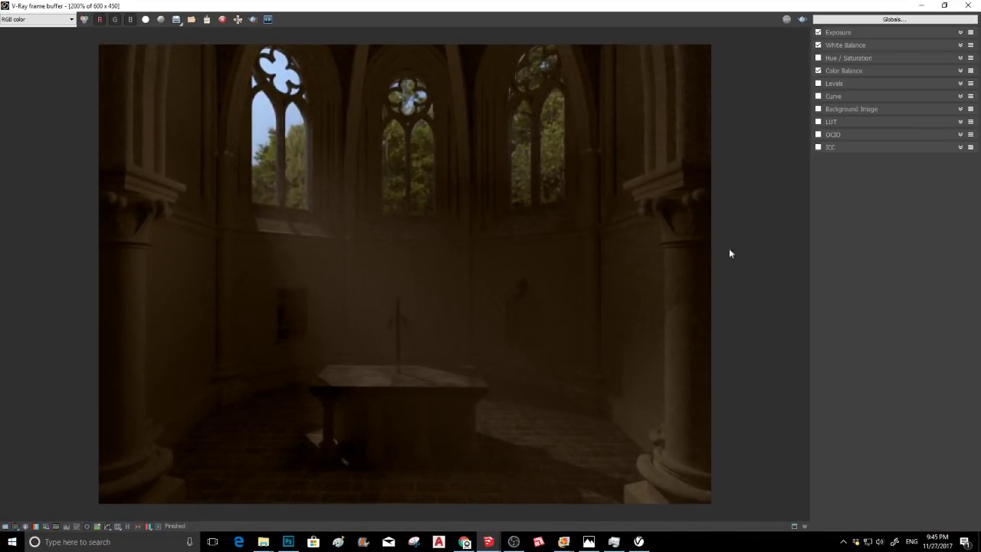
left_click(856, 35)
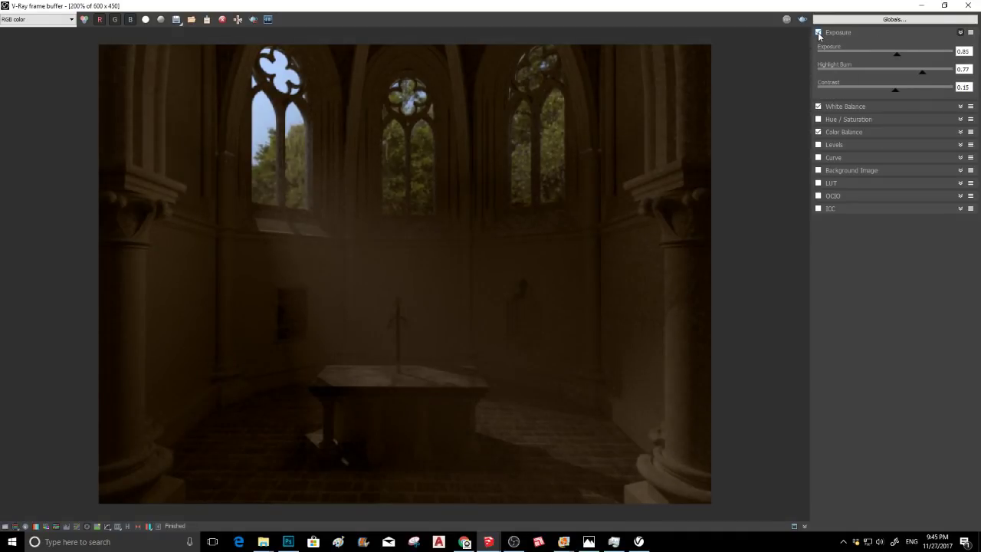
left_click_drag(896, 52, 904, 54)
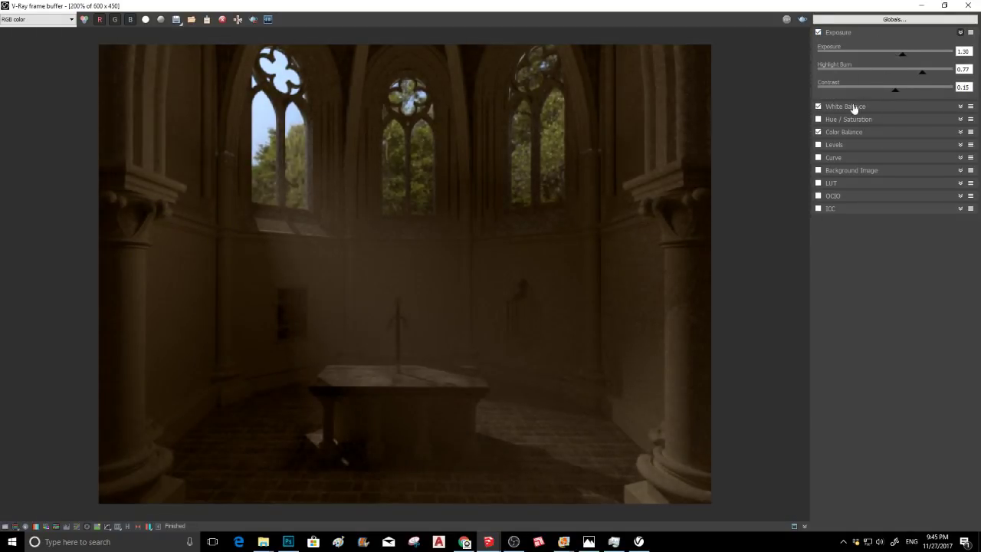
left_click_drag(882, 90, 885, 94)
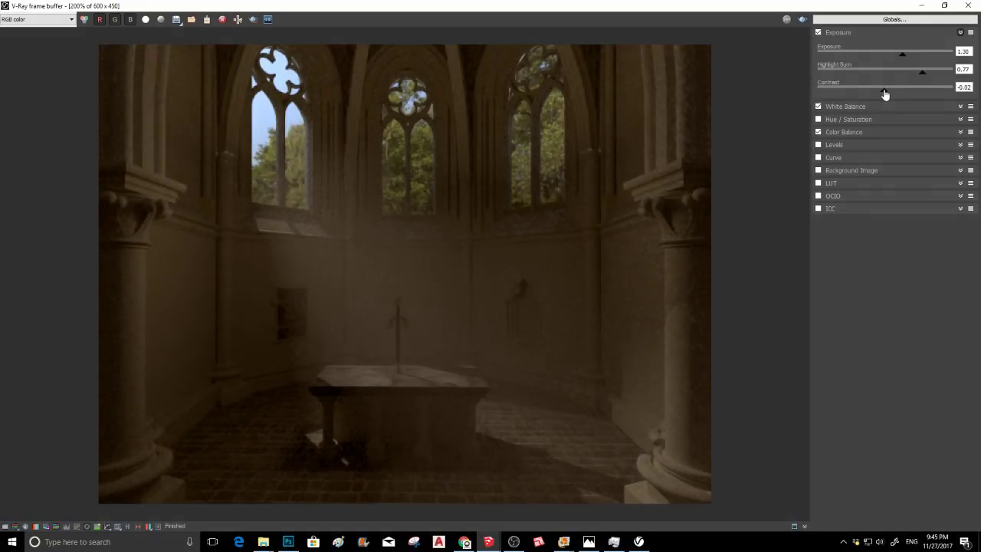
left_click(822, 107)
left_click_drag(879, 135, 877, 133)
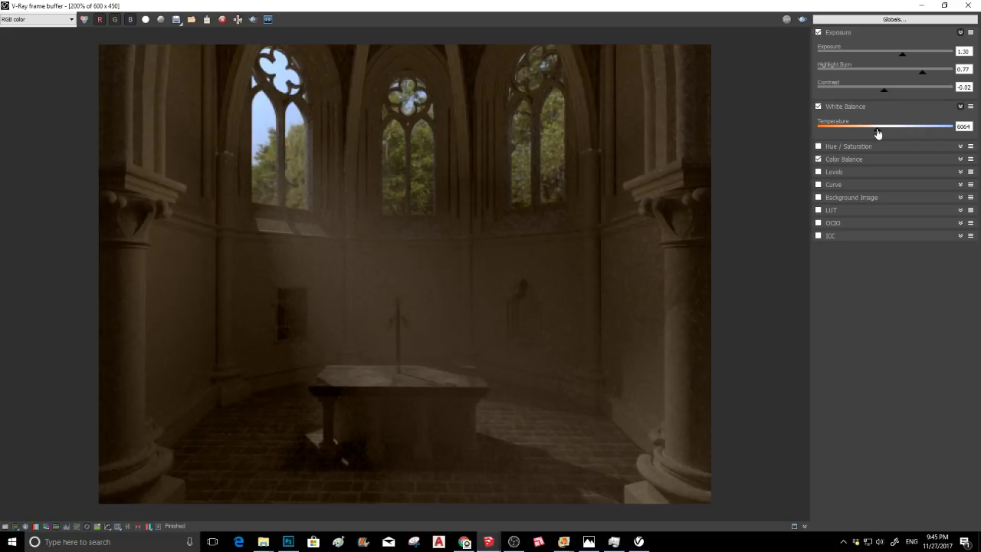
Compare the render with the Exposure and Color Balance corrections switched off and on, and put the frame buffer away
left_click(818, 33)
left_click(818, 32)
left_click(818, 158)
left_click(818, 159)
left_click(922, 6)
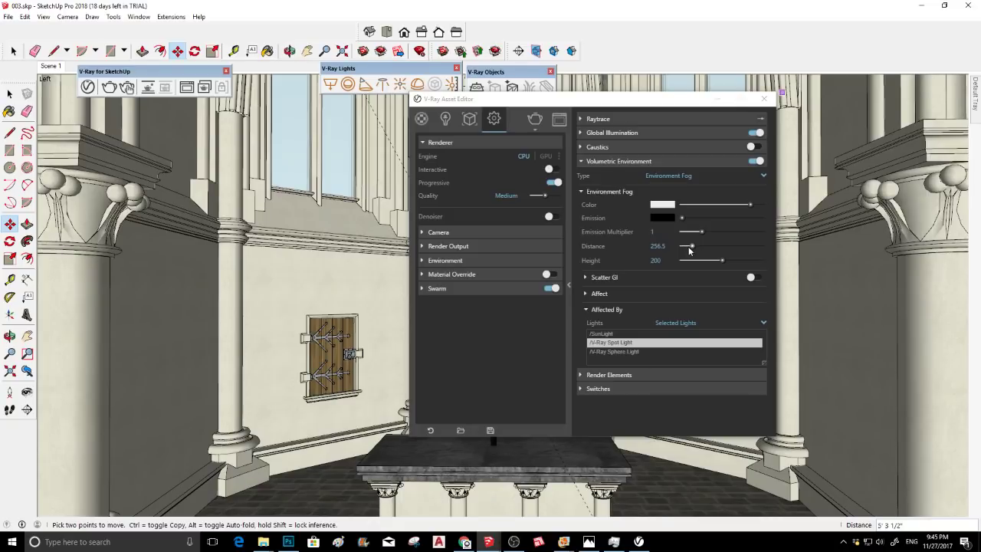
Raise the environment fog Height to 228.9, run a test render and close the frame buffer
left_click(729, 261)
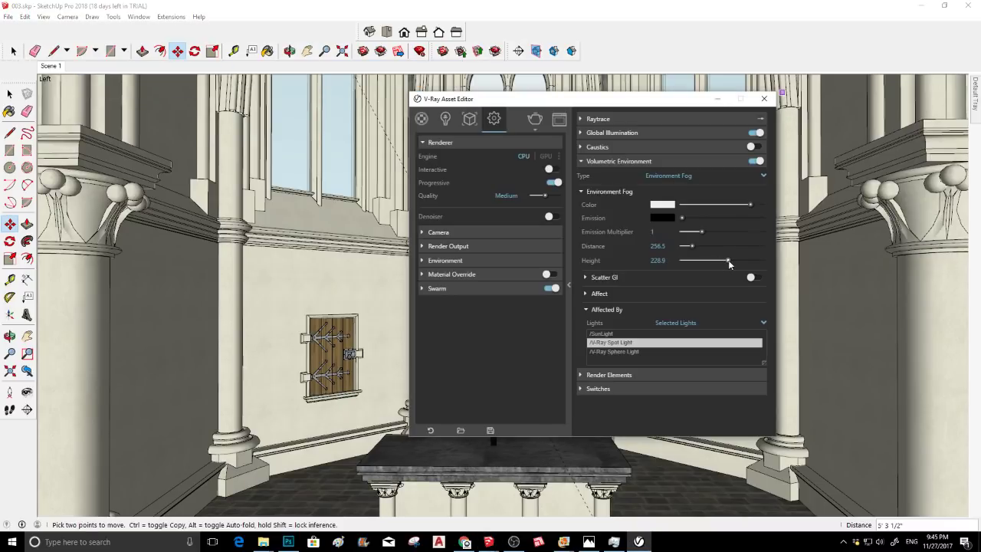
left_click(535, 121)
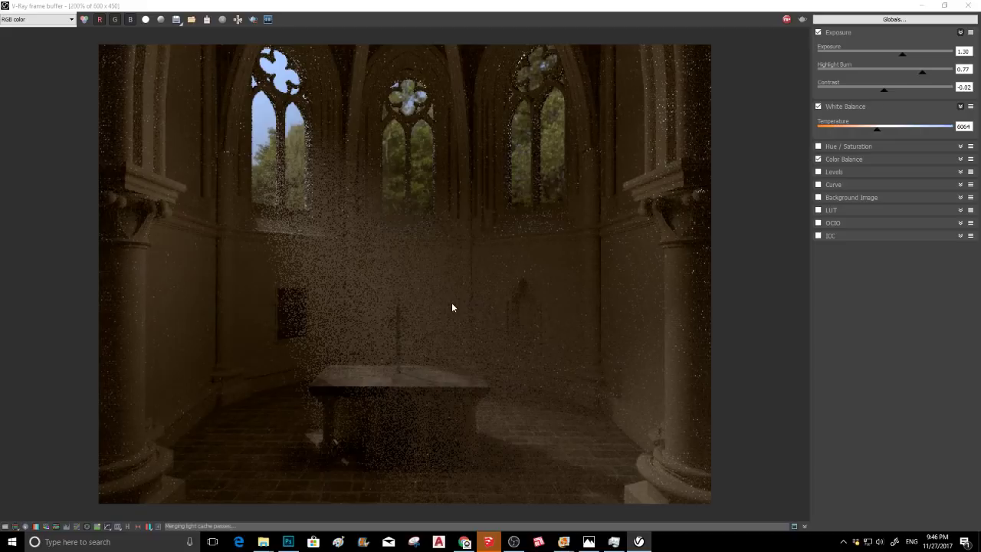
left_click(967, 7)
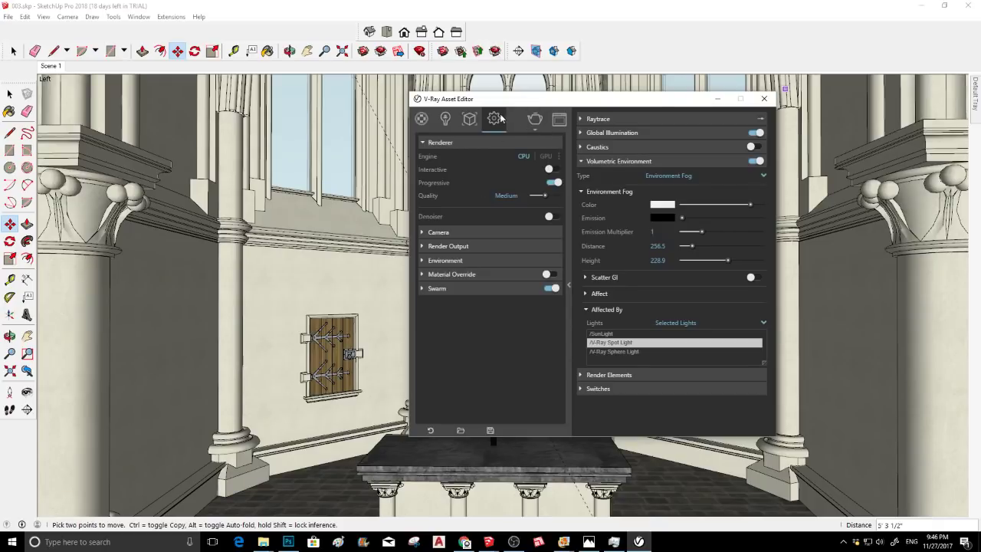
Enable Ambient Occlusion in the Global Illumination render settings
left_click(605, 162)
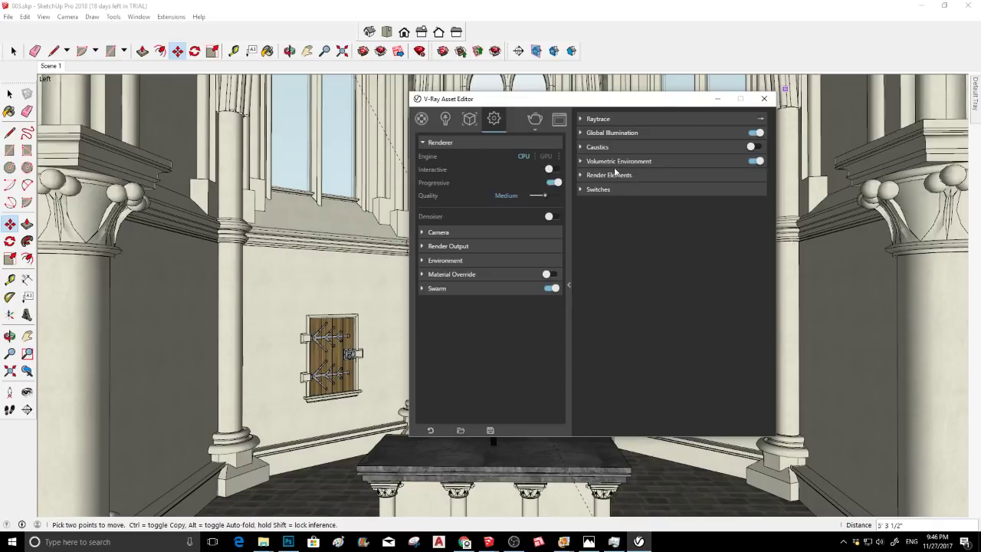
left_click(614, 119)
left_click(614, 118)
left_click(617, 132)
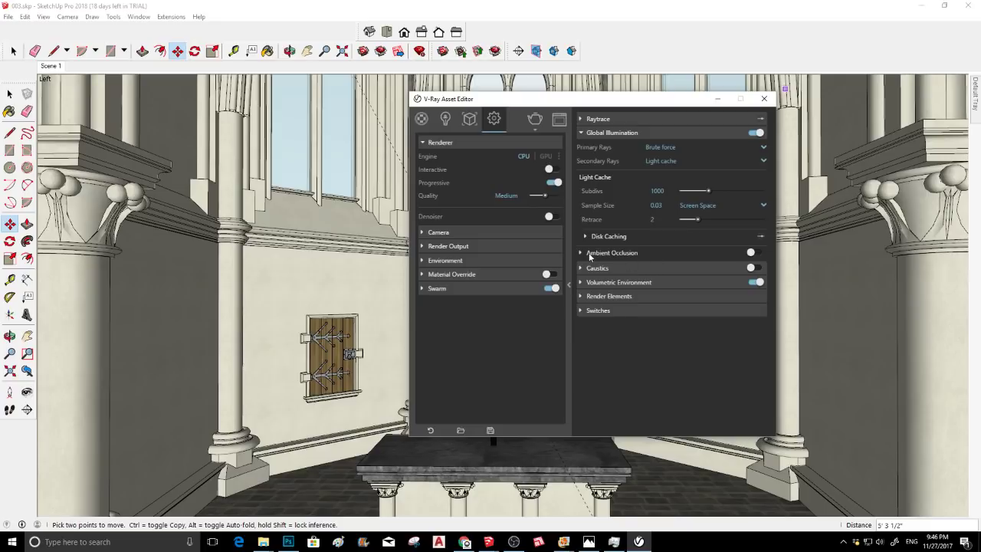
left_click(754, 253)
Sample the stone tile floor's material from the model to bring up Material17 for editing
left_click(9, 93)
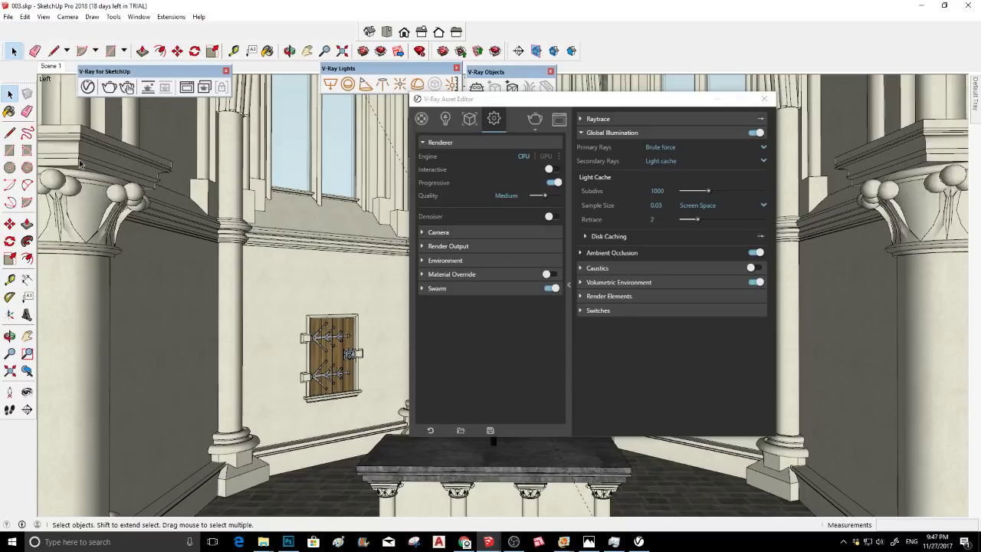
left_click(9, 111)
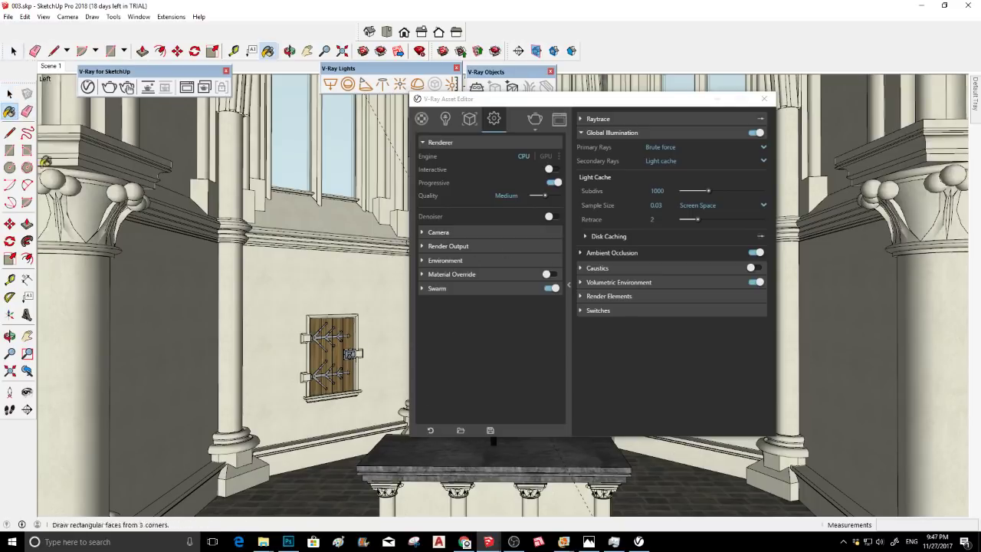
left_click(335, 481, "alt")
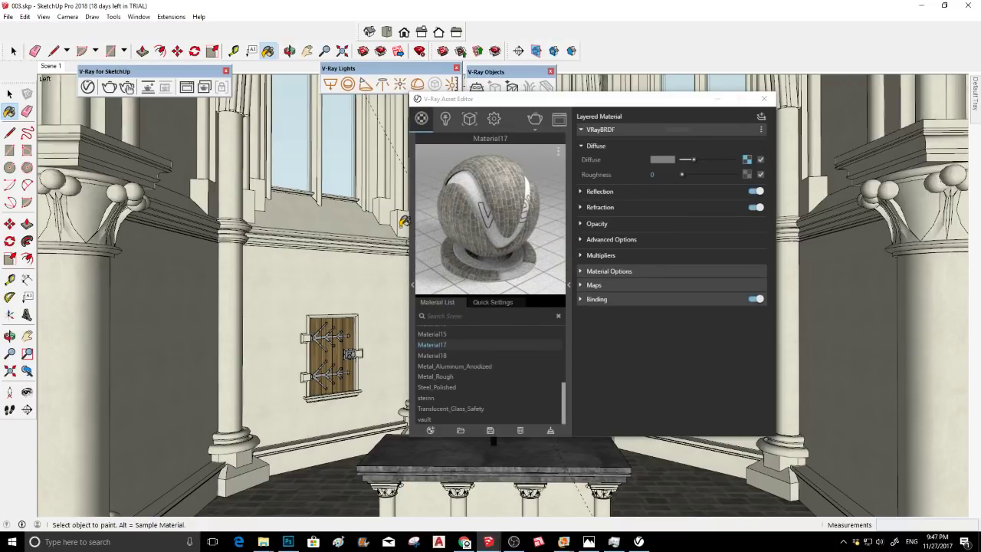
left_click(748, 163)
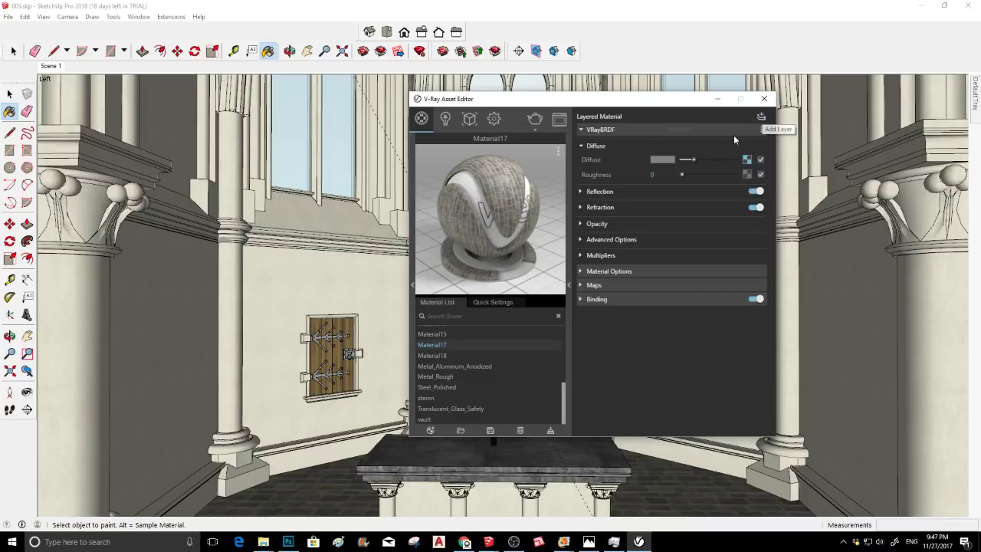
key("alt")
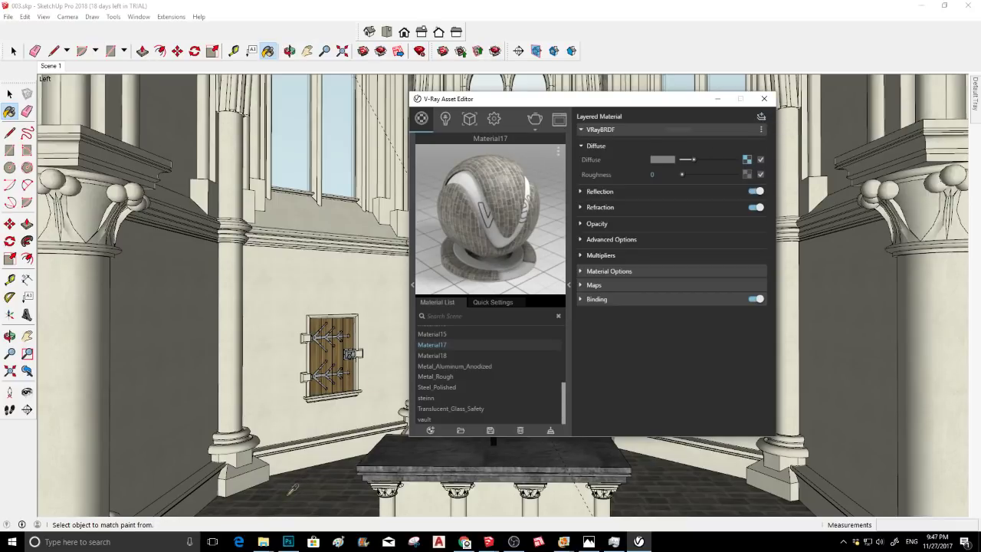
left_click(291, 492, "alt")
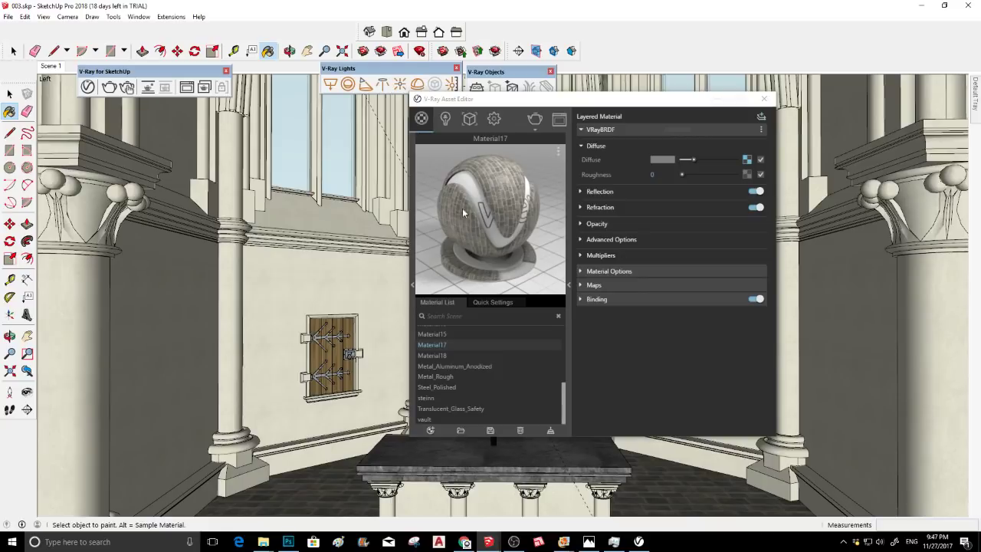
Add a Diffuse layer above the VRayBRDF layer of Material17
left_click(748, 161)
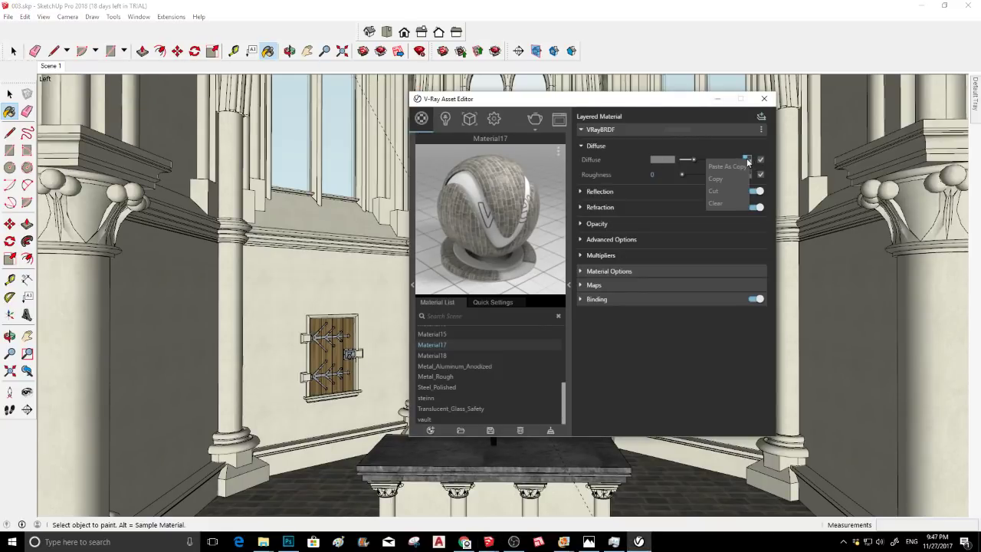
left_click(756, 161)
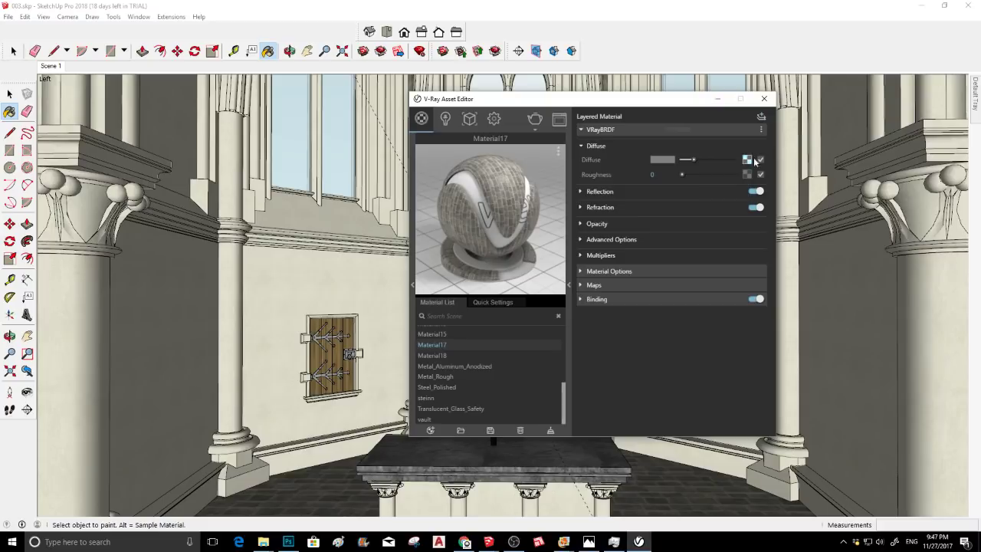
left_click(761, 117)
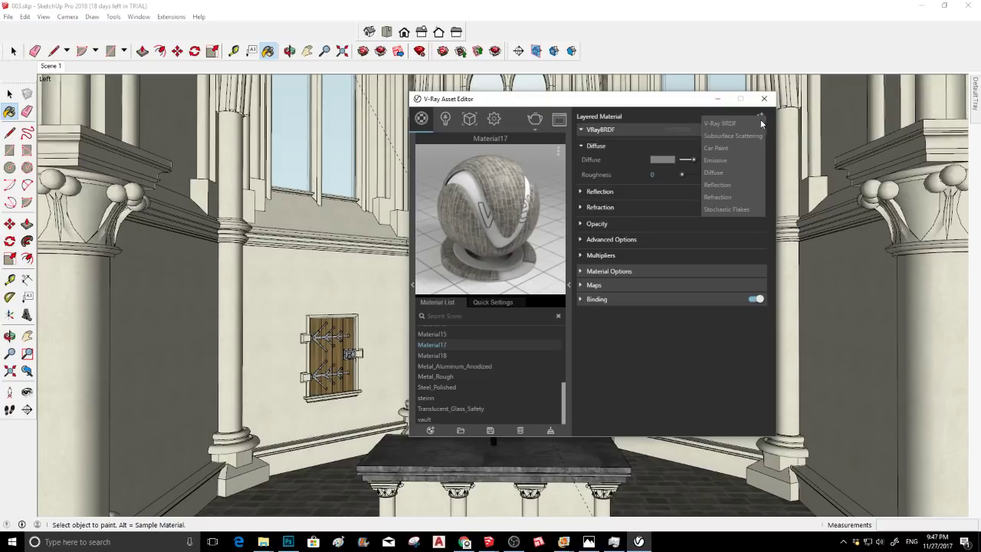
left_click(716, 175)
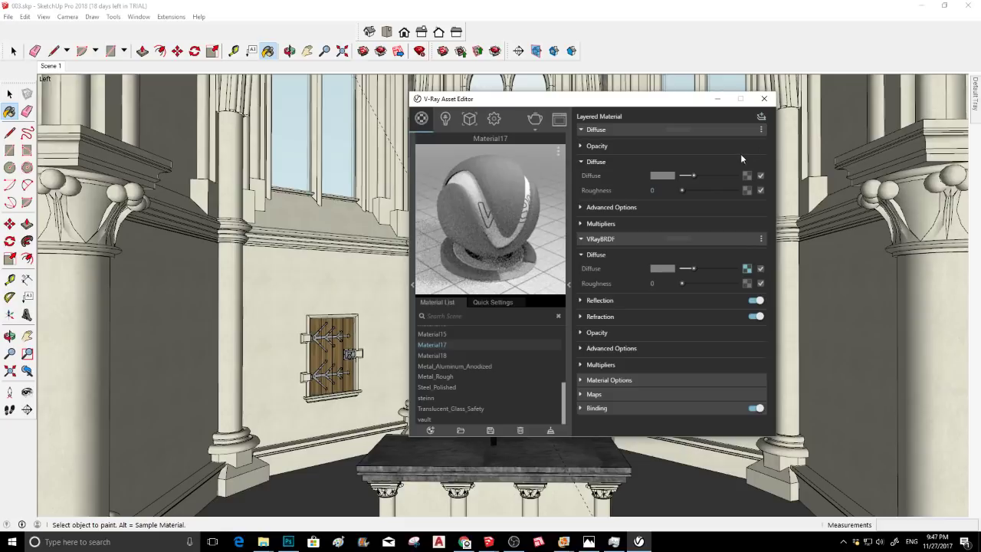
Paste the copied texture into the Diffuse layer of Material17, and paint the floor around the altar with Material18 sampled from the foreground floor
right_click(747, 178)
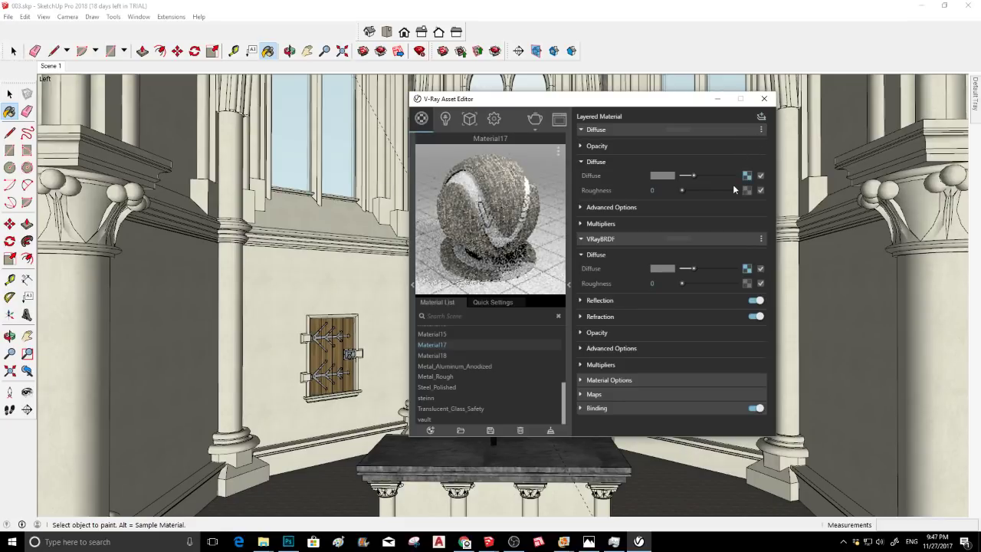
middle_click_drag(363, 434, 355, 333)
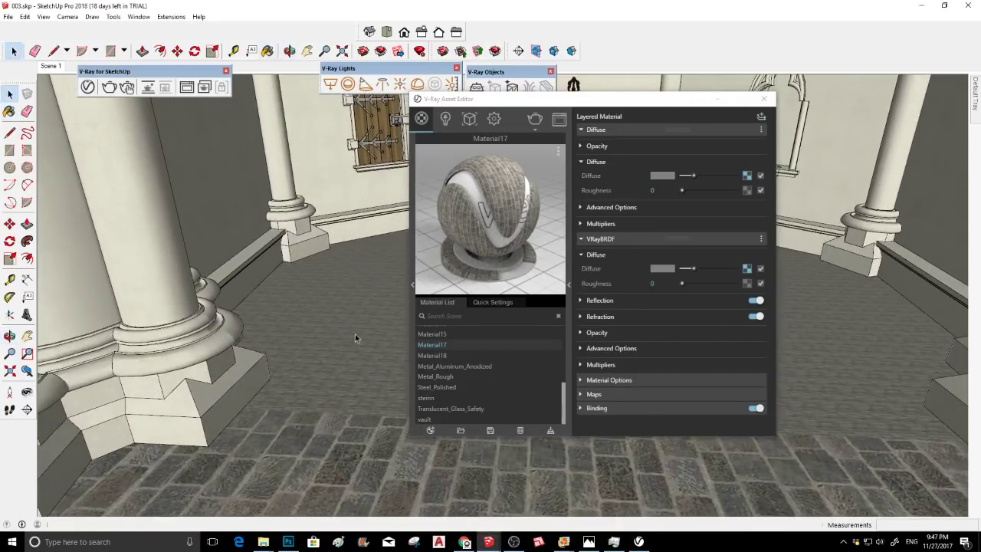
left_click(322, 367)
key("b")
left_click(305, 420, "alt")
left_click(313, 383)
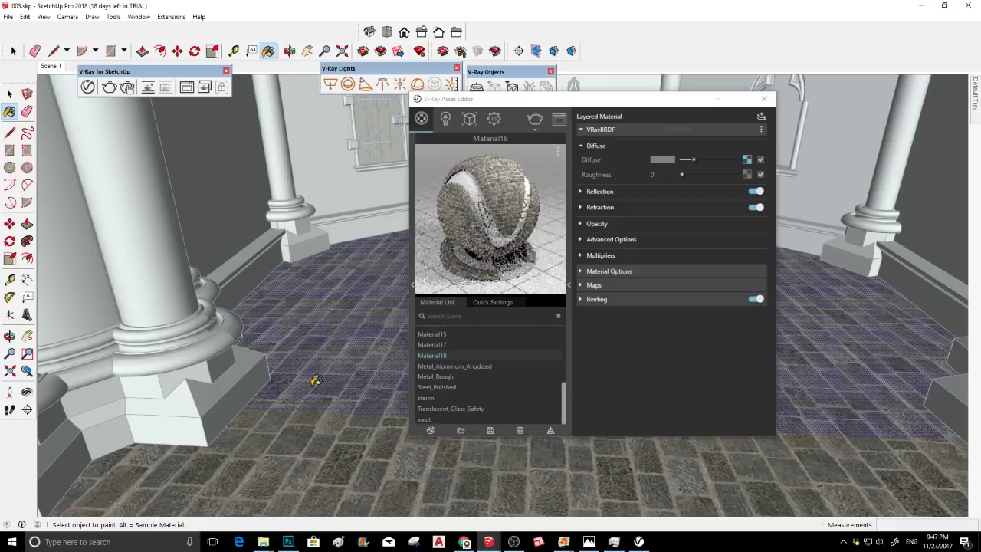
Rotate the brick texture on the floor around the altar a quarter turn with texture positioning
right_click(321, 360)
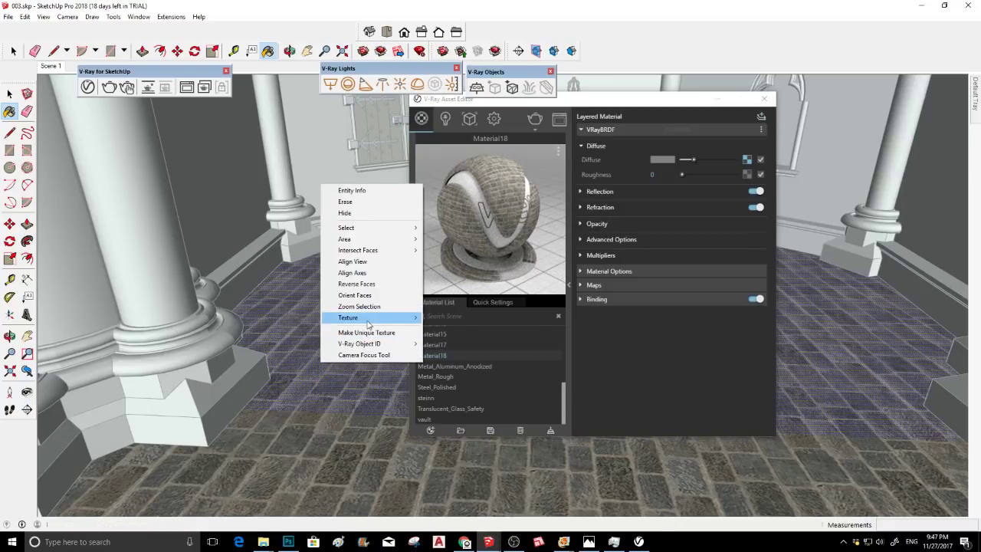
mouse_move(385, 323)
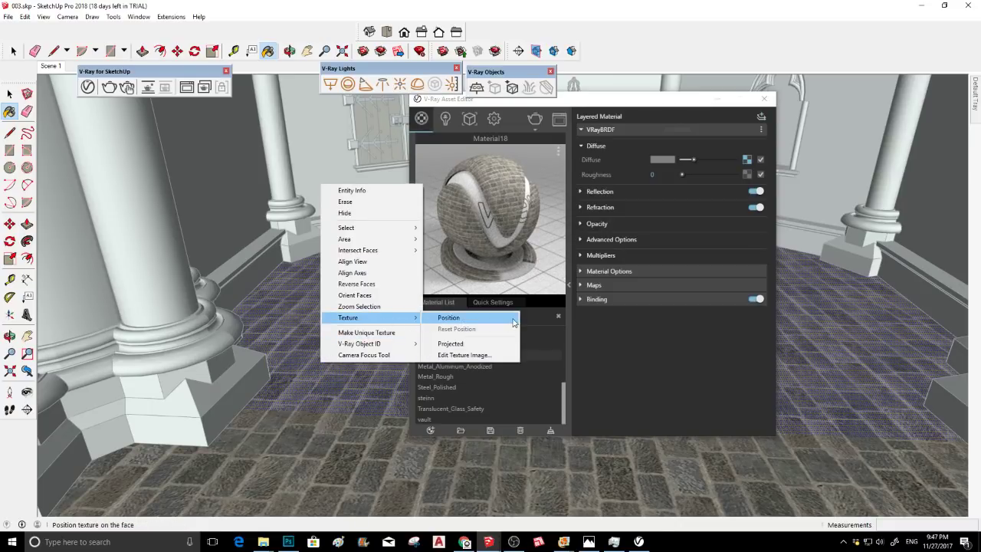
left_click(452, 319)
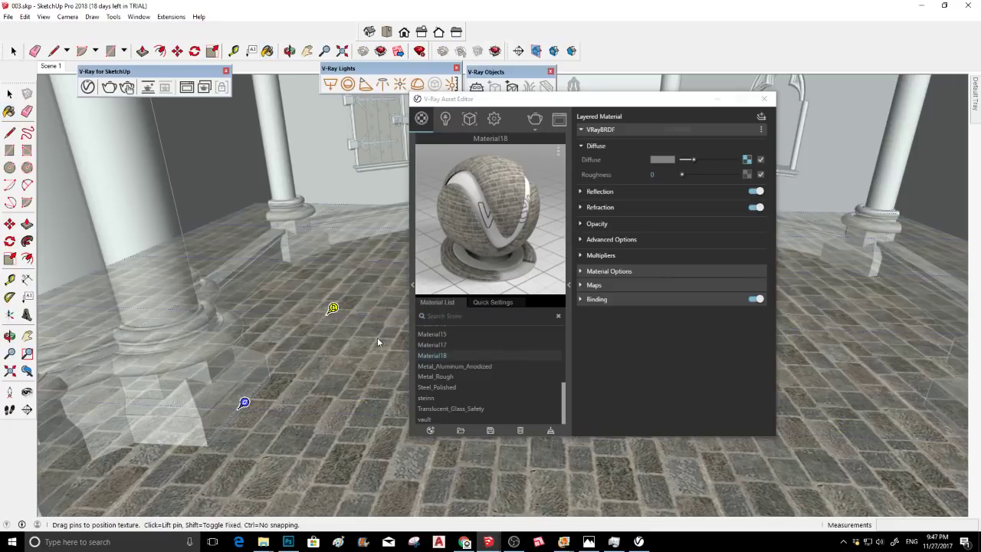
right_click(377, 337)
mouse_move(447, 369)
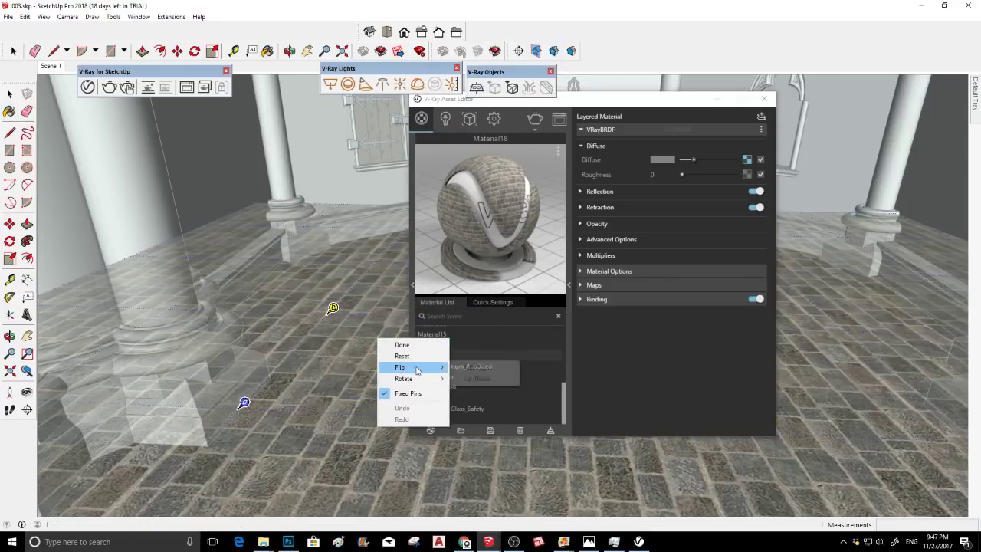
left_click(466, 377)
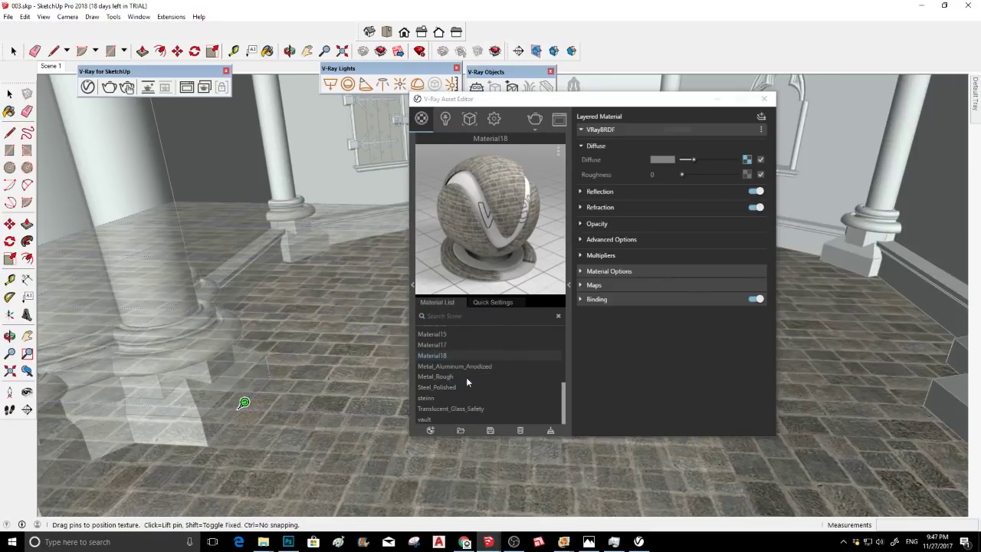
key("b")
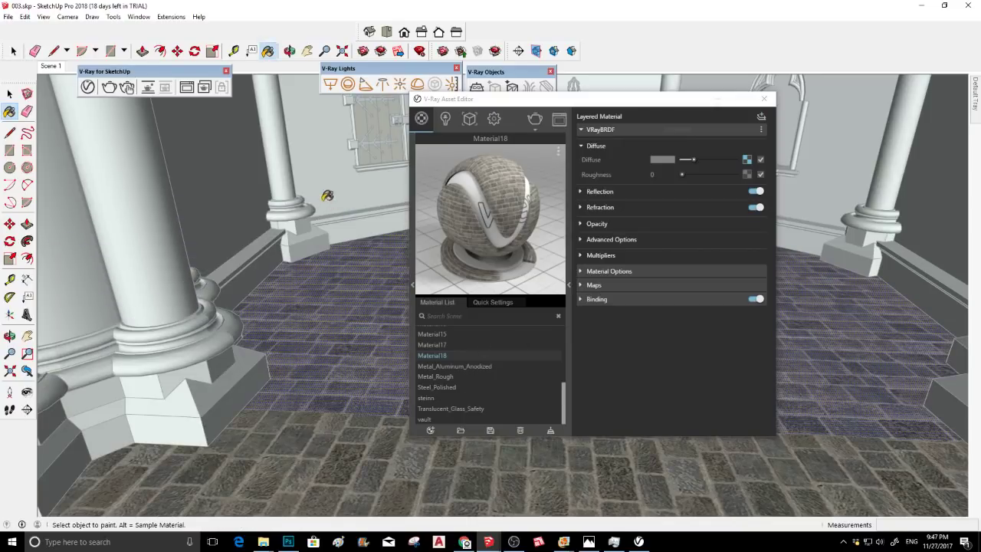
Return to Scene 1, add a Diffuse layer above VRayBRDF in Material18, and paste the copied texture into its diffuse slot as a copy
left_click(62, 66)
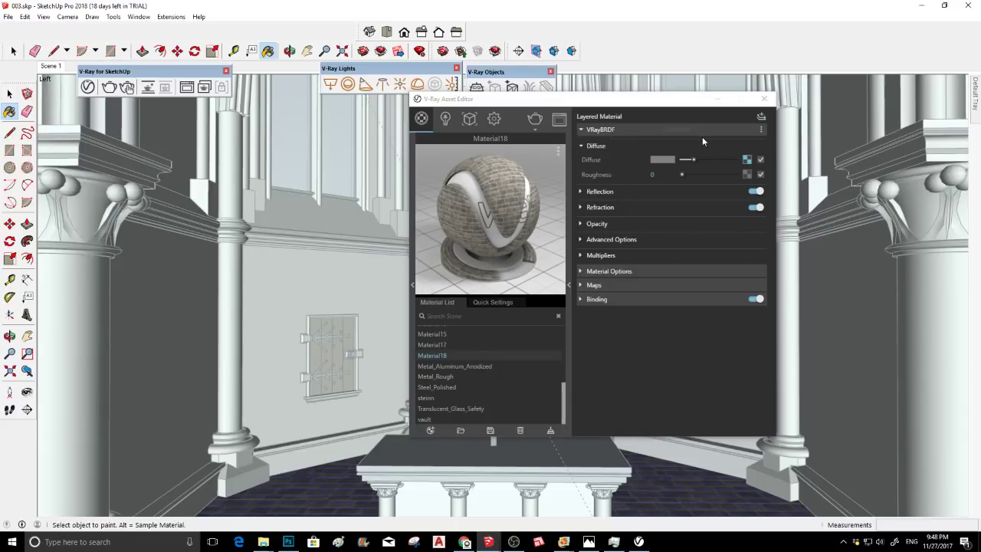
left_click(761, 129)
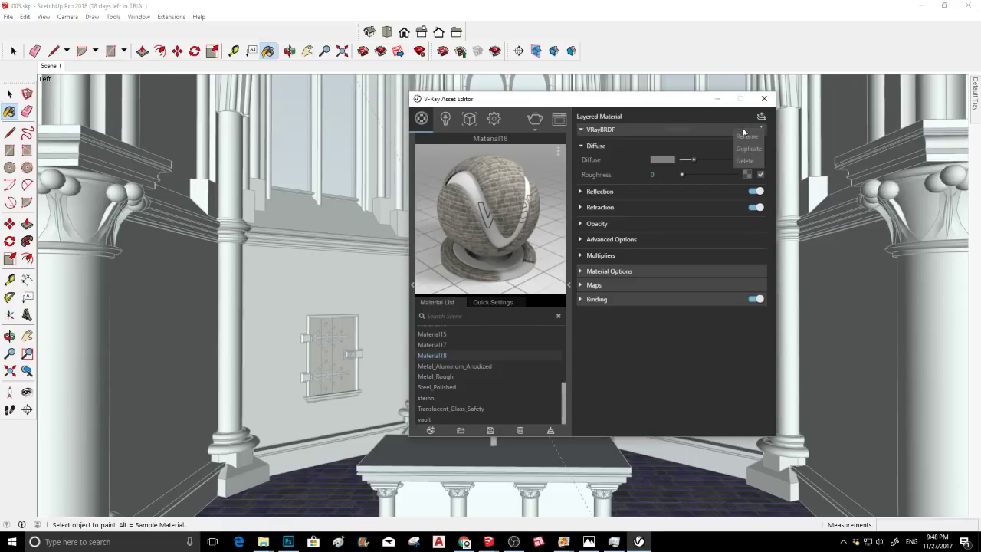
left_click(741, 130)
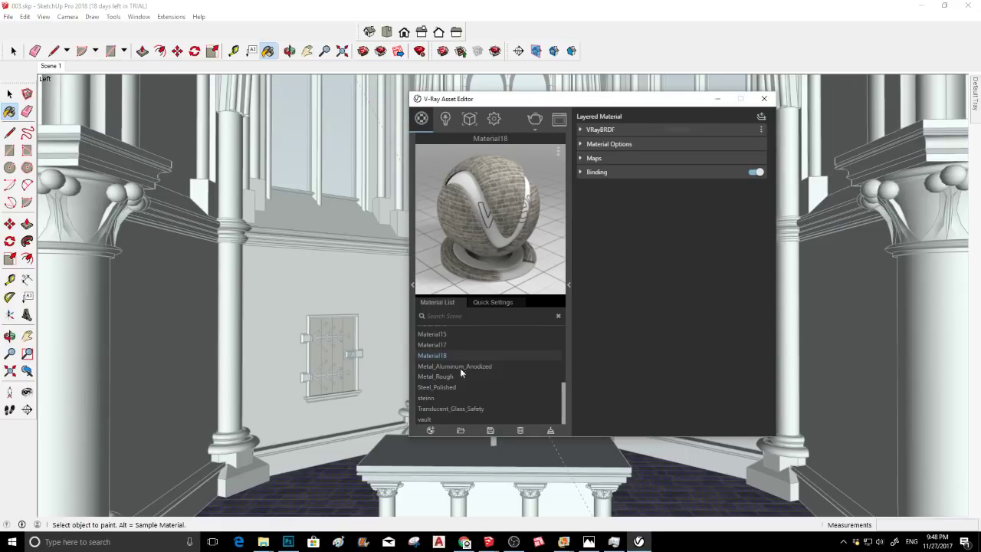
left_click(330, 492, "alt")
left_click(762, 116)
left_click(763, 116)
left_click(724, 173)
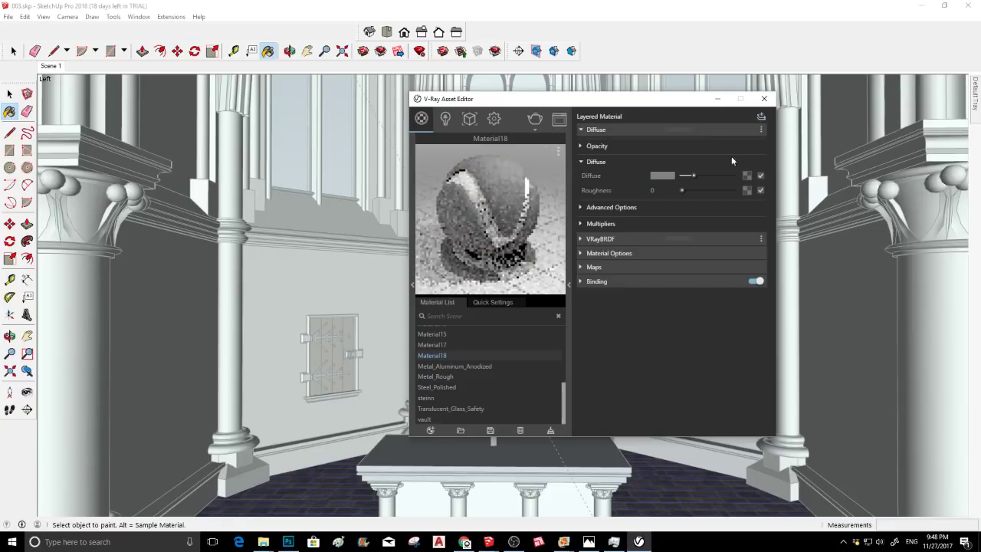
right_click(749, 175)
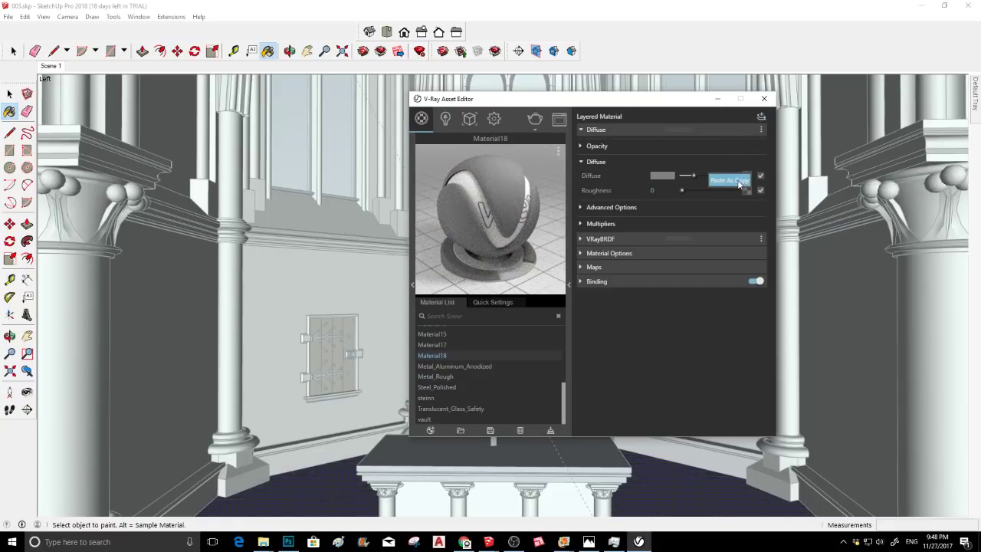
left_click(739, 180)
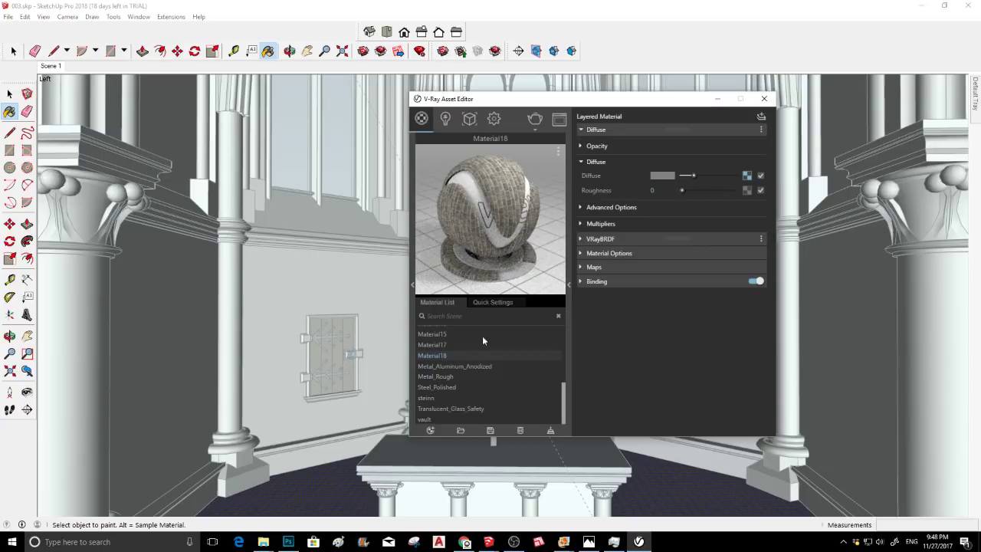
Set Material18's texture width to 50, trying 150, 100 and 1 first
mouse_move(242, 429)
middle_mouse_down()
mouse_move(264, 366)
mouse_move(243, 416)
mouse_move(268, 387)
mouse_move(332, 385)
middle_mouse_up()
key("space")
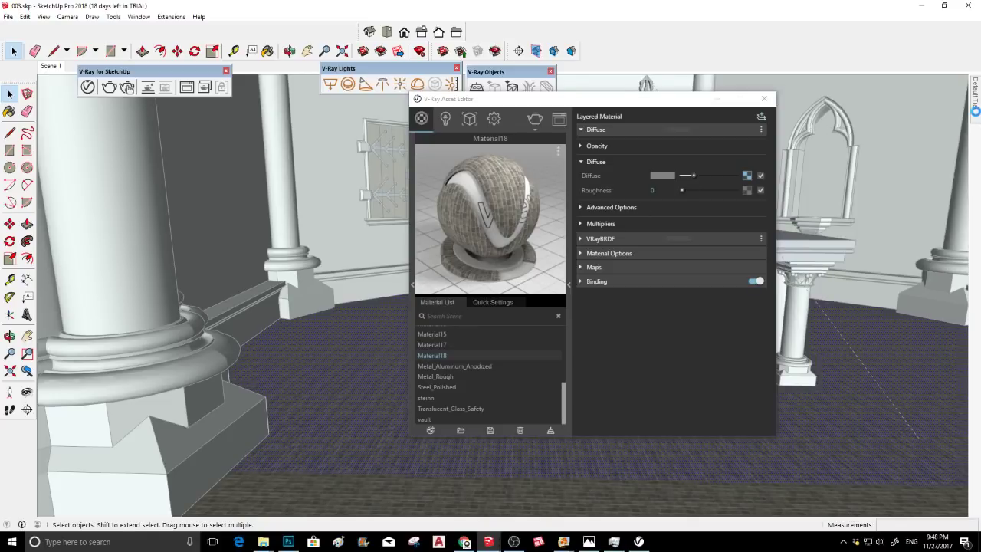
mouse_move(976, 111)
left_click(855, 149)
left_click(854, 266)
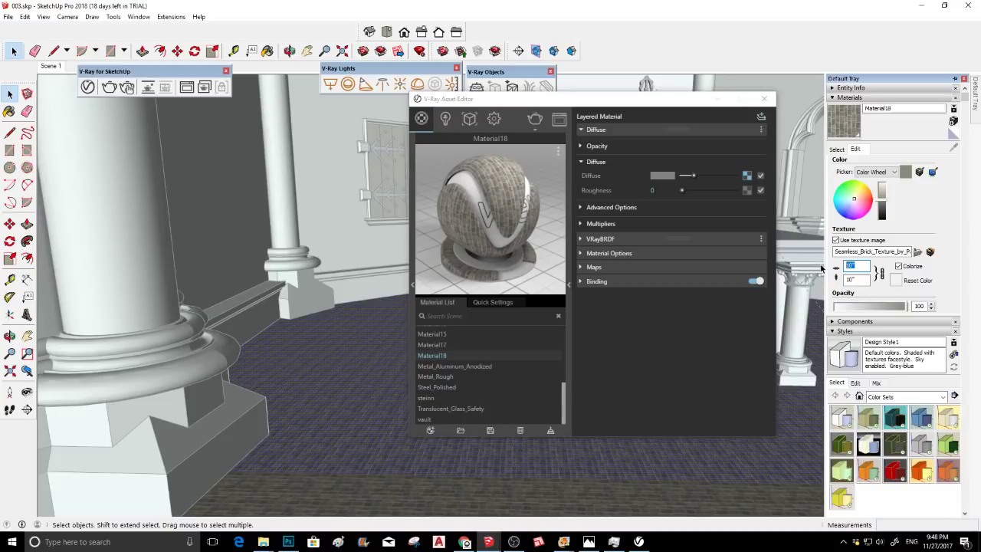
type("150")
key("Return")
type("100")
key("Return")
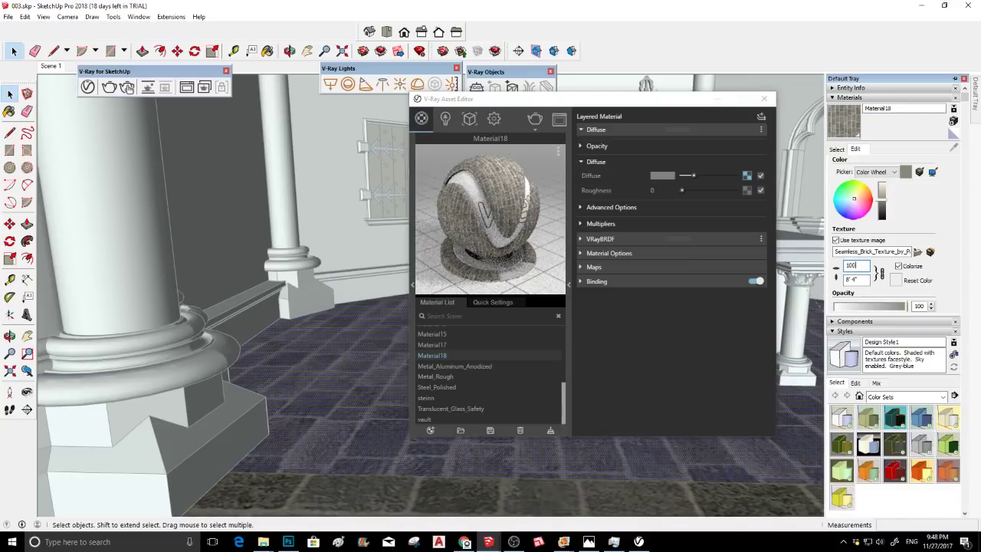
key("BackSpace")
key("BackSpace")
key("Return")
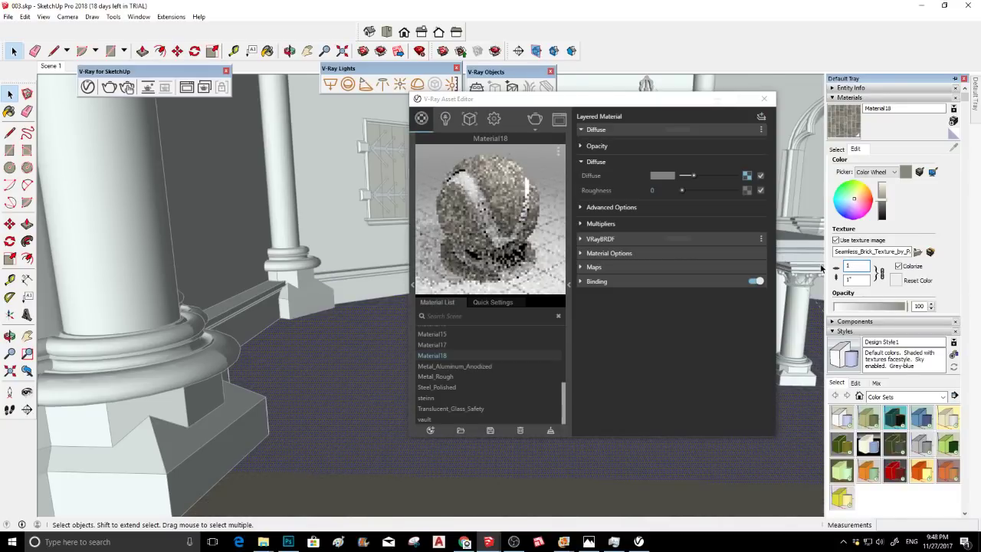
key("BackSpace")
type("50")
key("Return")
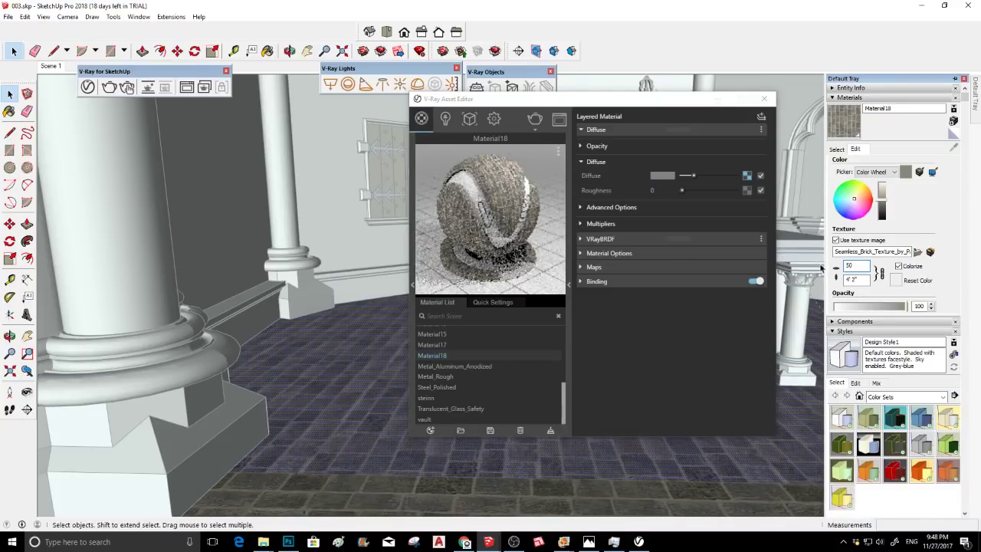
Set the Transparency multiplier of Material18's Diffuse layer to 0
left_click(626, 129)
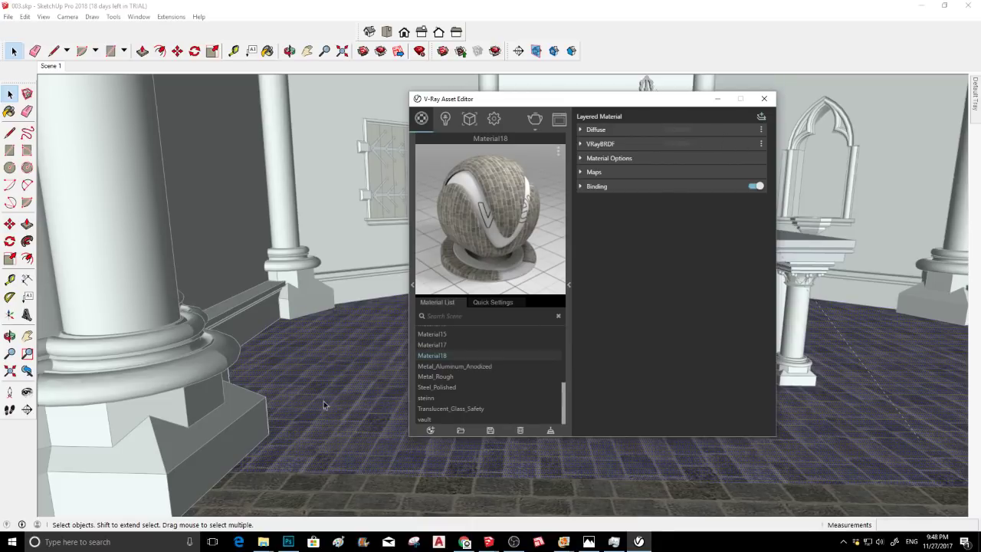
left_click(720, 126)
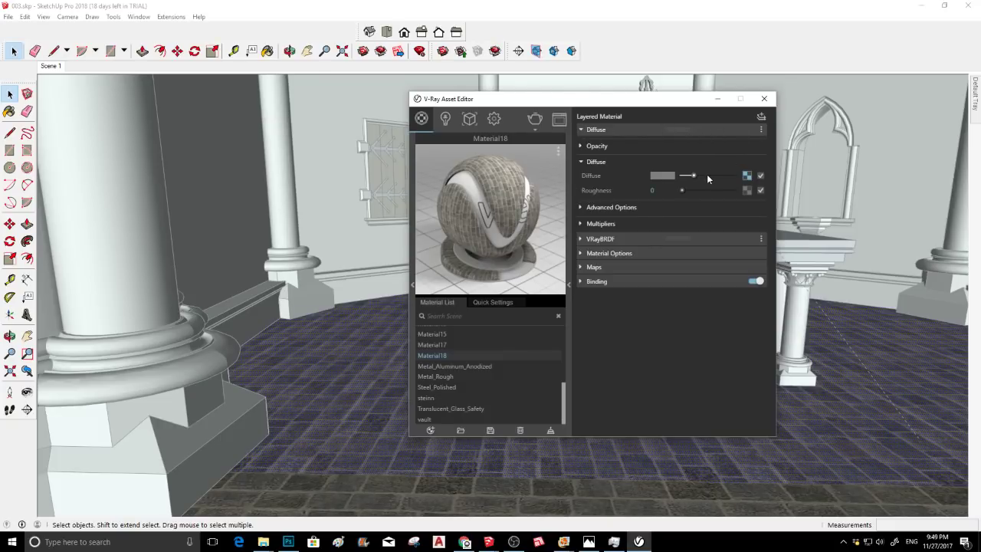
left_click(650, 205)
left_click(650, 205)
left_click(641, 220)
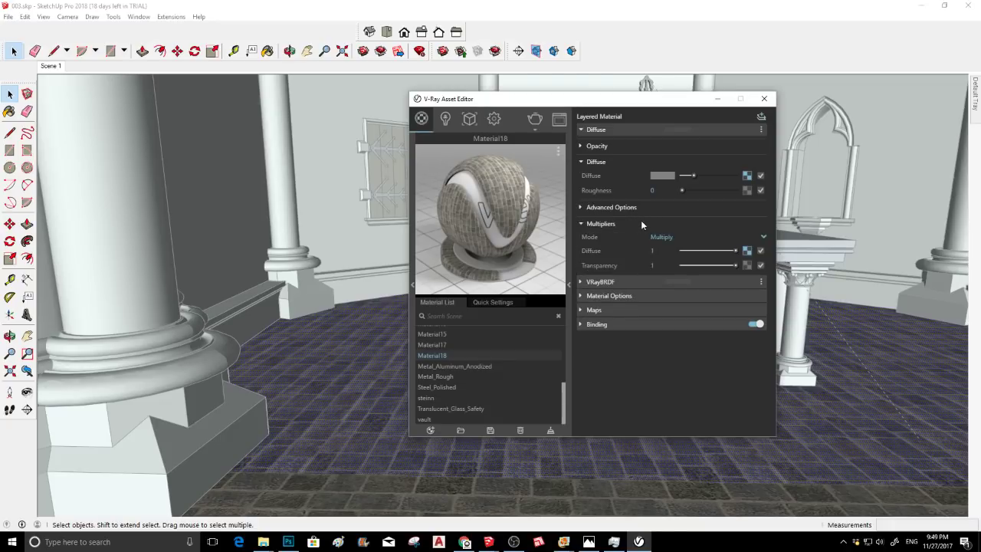
left_click_drag(736, 265, 682, 265)
Turn off the diffuse textures of Material18's VRayBRDF layer, its Diffuse layer and that layer's Diffuse multiplier
left_click(701, 281)
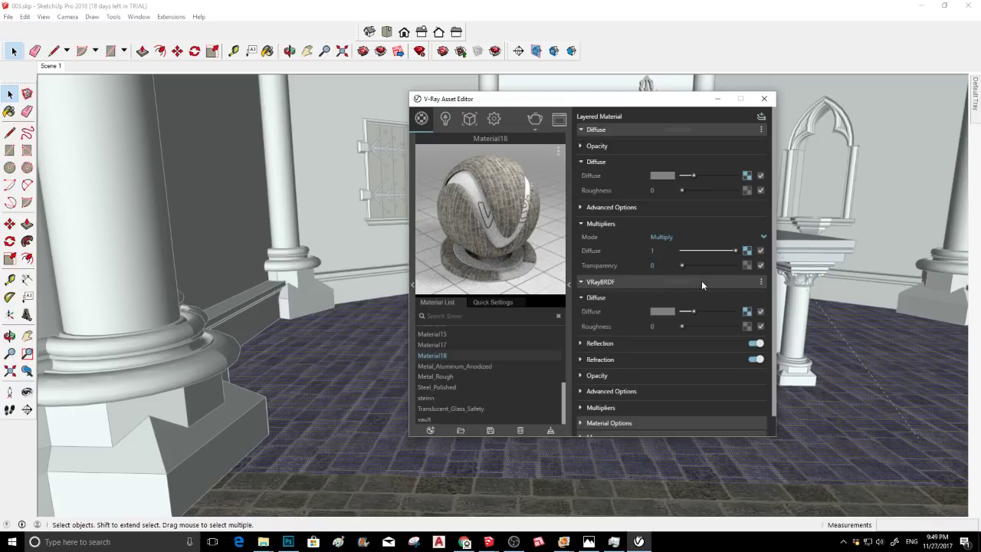
left_click(761, 311)
left_click(747, 312)
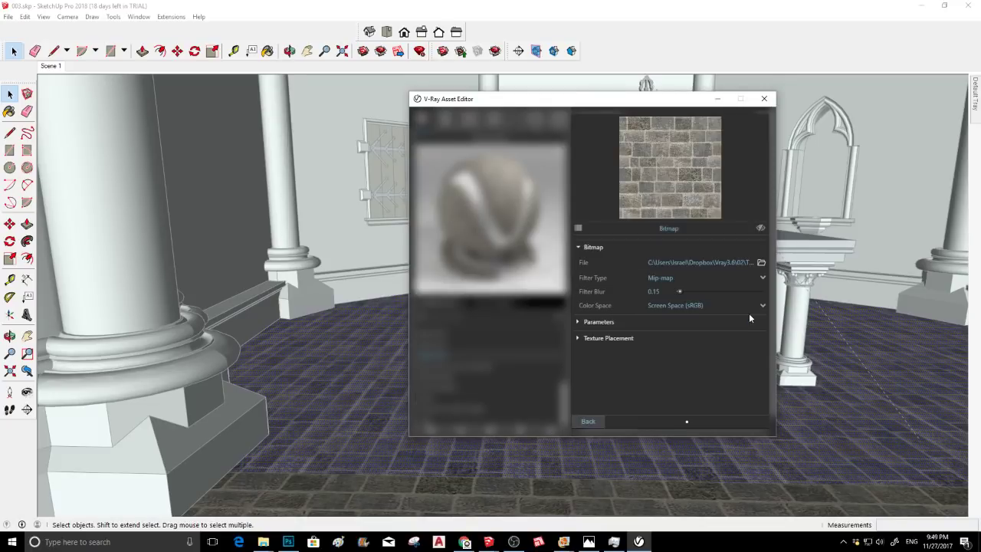
left_click(597, 421)
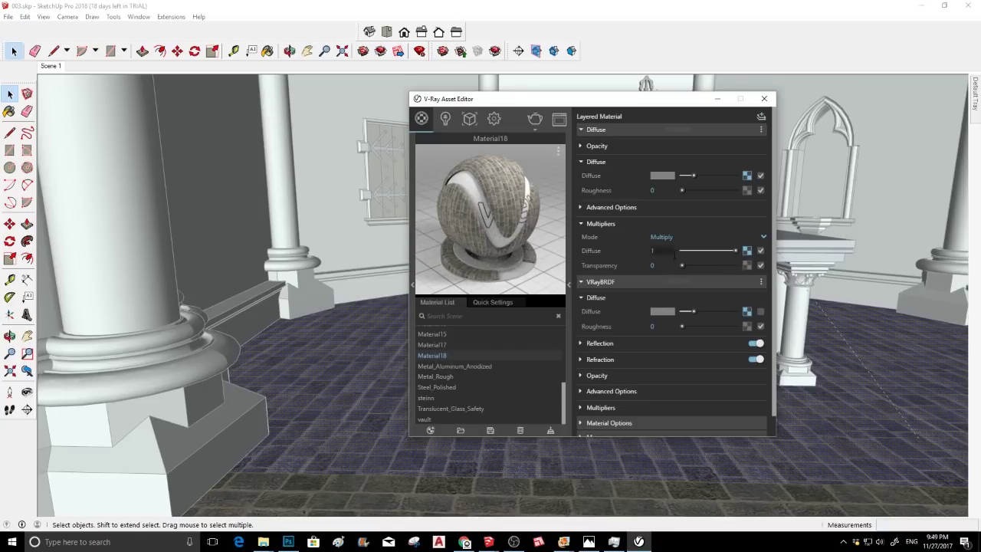
left_click_drag(686, 253, 739, 258)
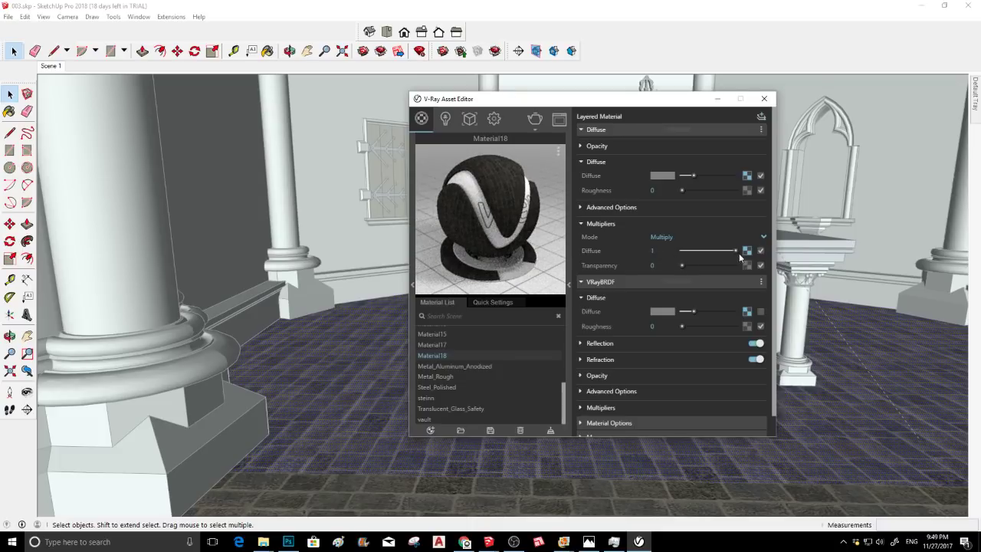
left_click(760, 252)
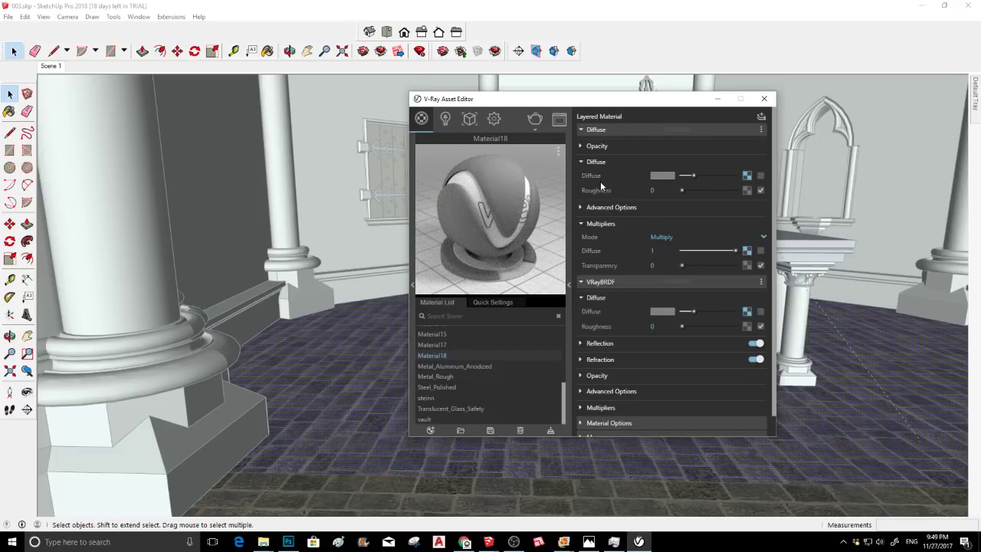
left_click(581, 224)
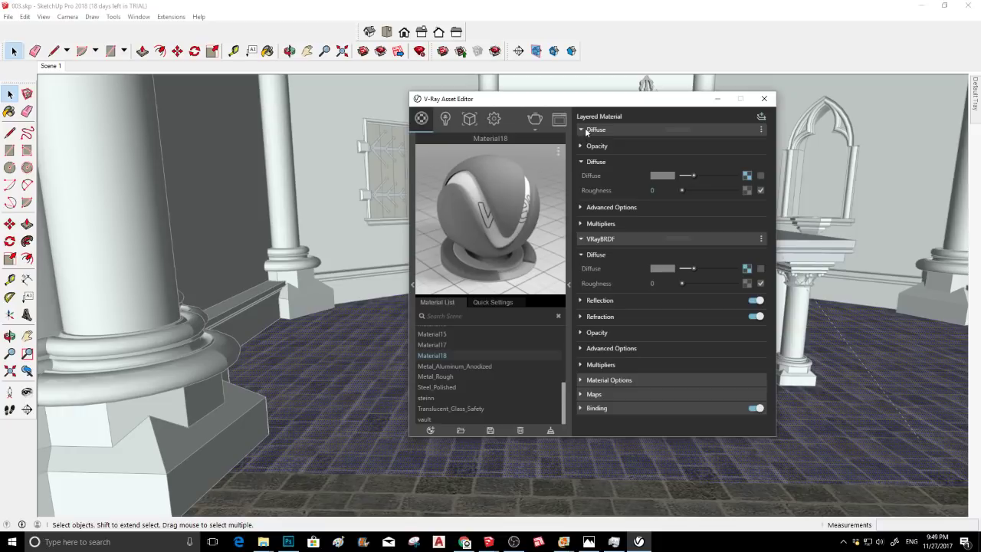
left_click(580, 162)
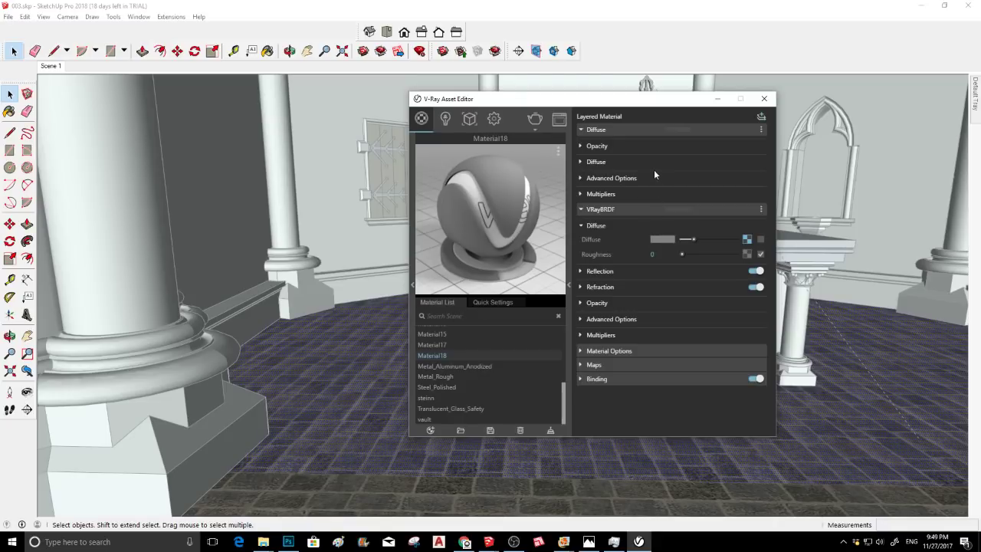
Turn the diffuse textures of both Material18 layers back on, and inspect the bitmap assigned to the Diffuse layer
left_click(655, 131)
left_click(760, 174)
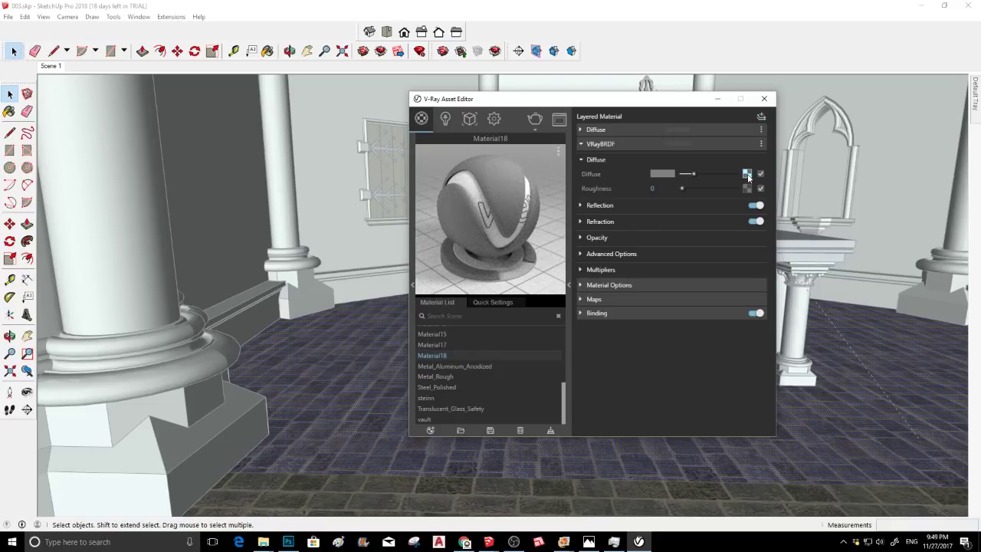
left_click(712, 130)
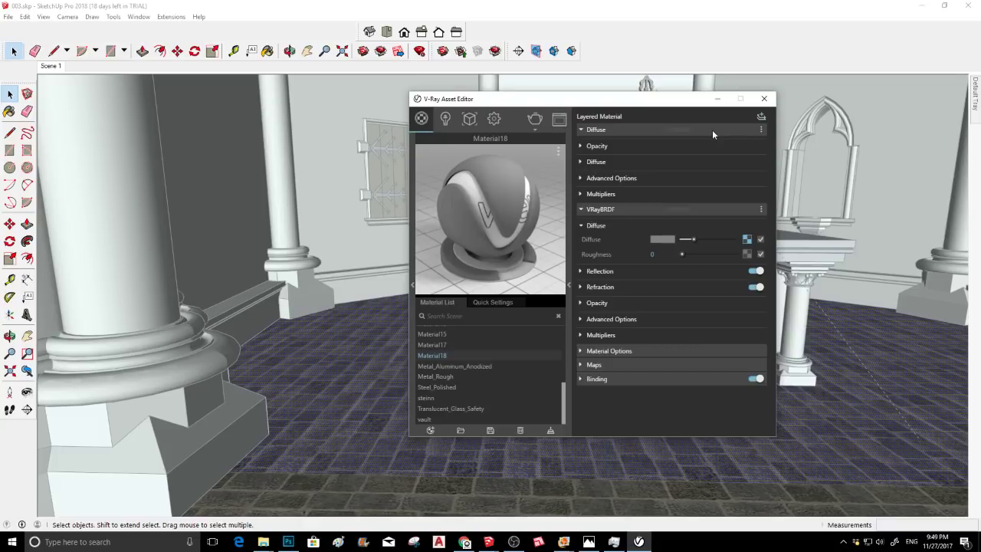
left_click(591, 163)
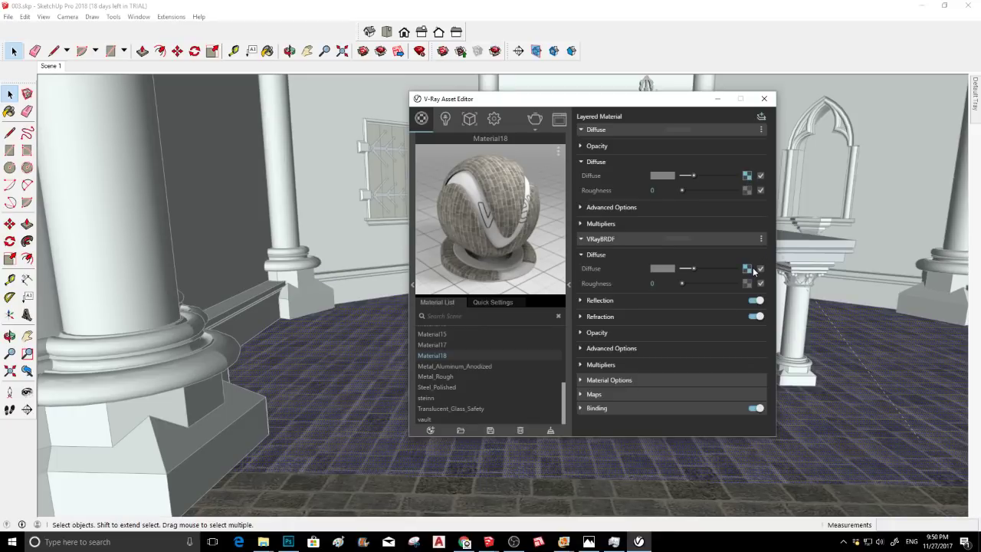
left_click(746, 176)
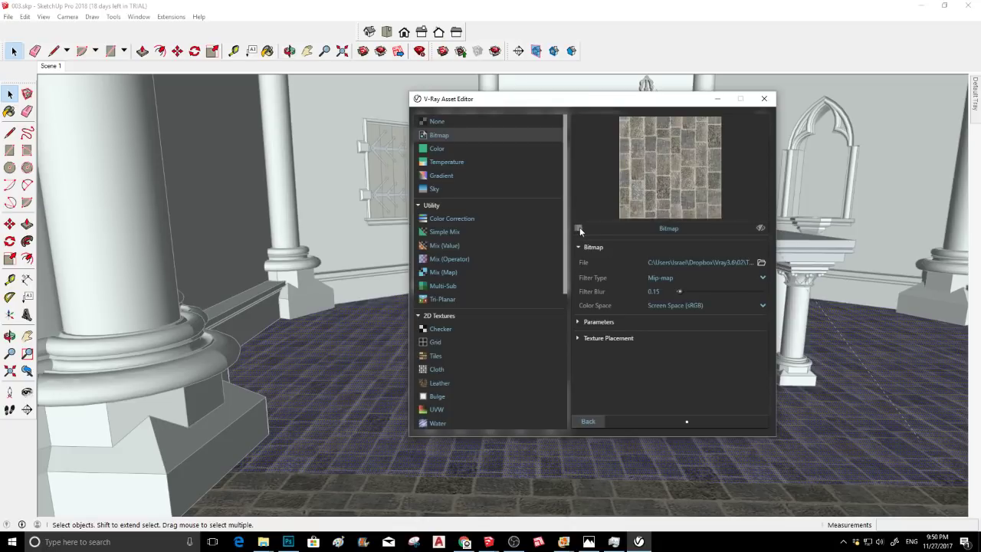
left_click(588, 420)
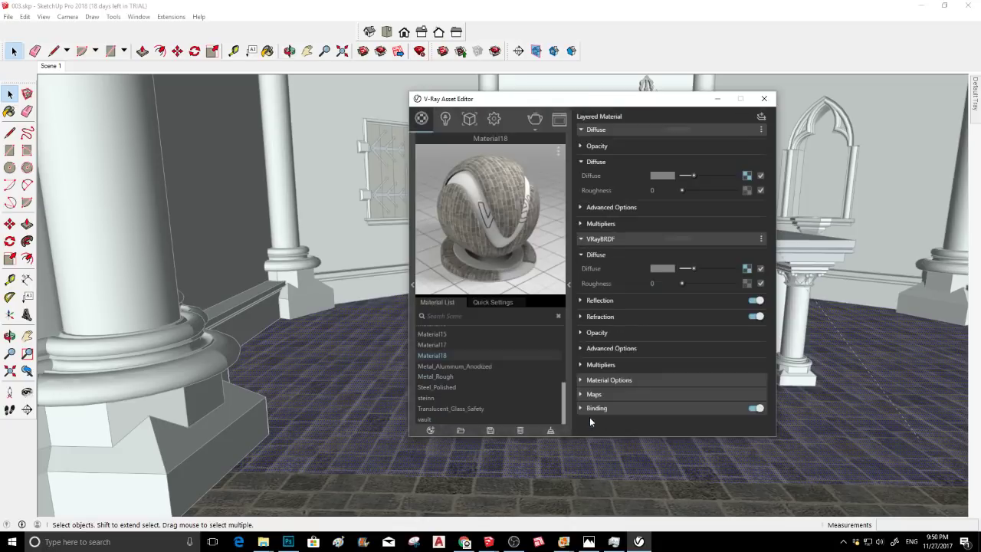
Copy the bitmap texture of Material18's Diffuse layer, and replace the texture in that slot with Dirt
right_click(745, 177)
left_click(721, 198)
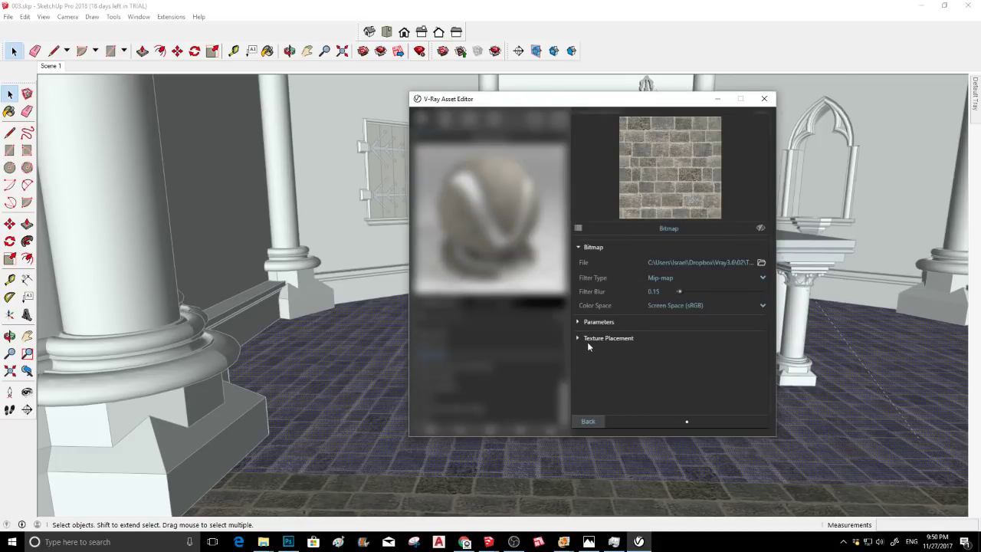
left_click(577, 228)
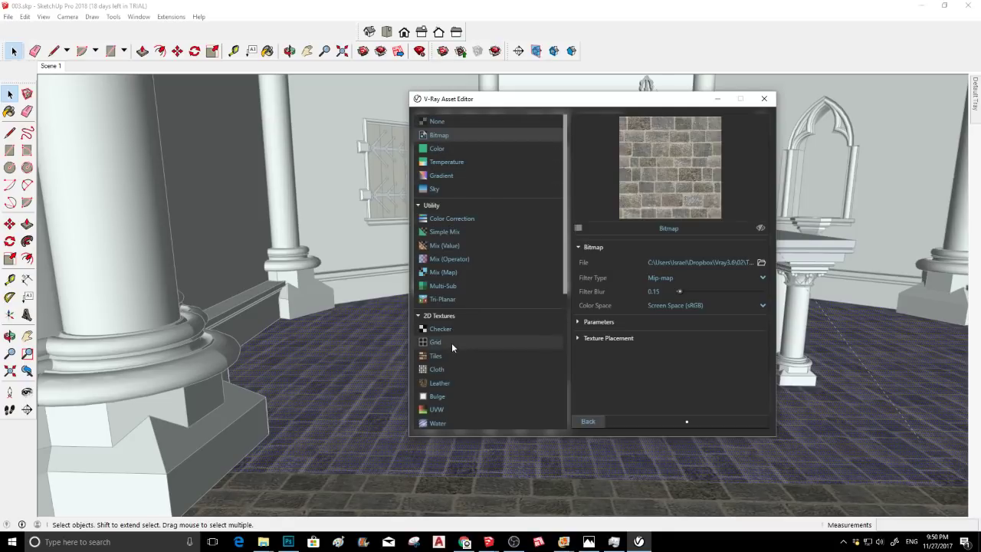
scroll(450, 353, "down", 3)
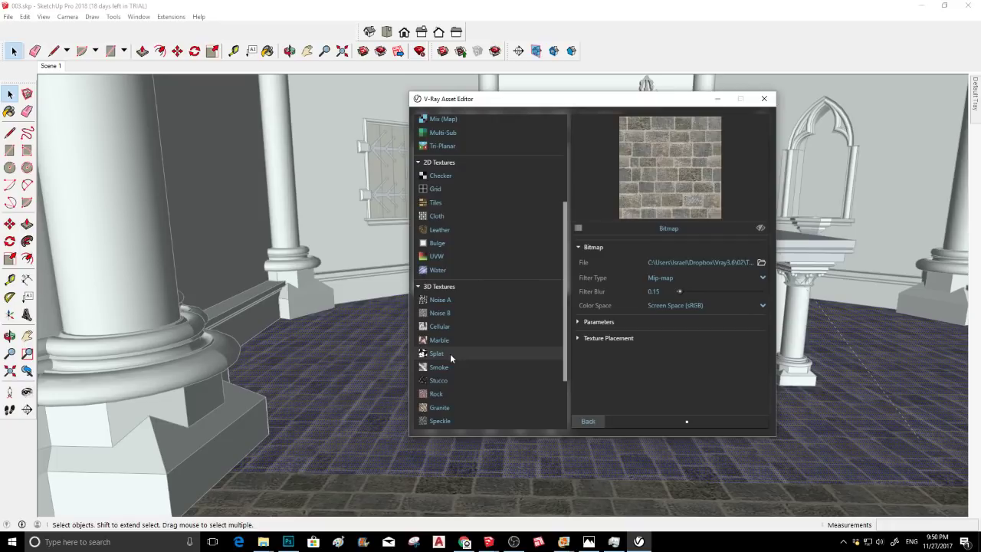
scroll(455, 345, "down", 1)
scroll(455, 345, "down", 1)
left_click(455, 407)
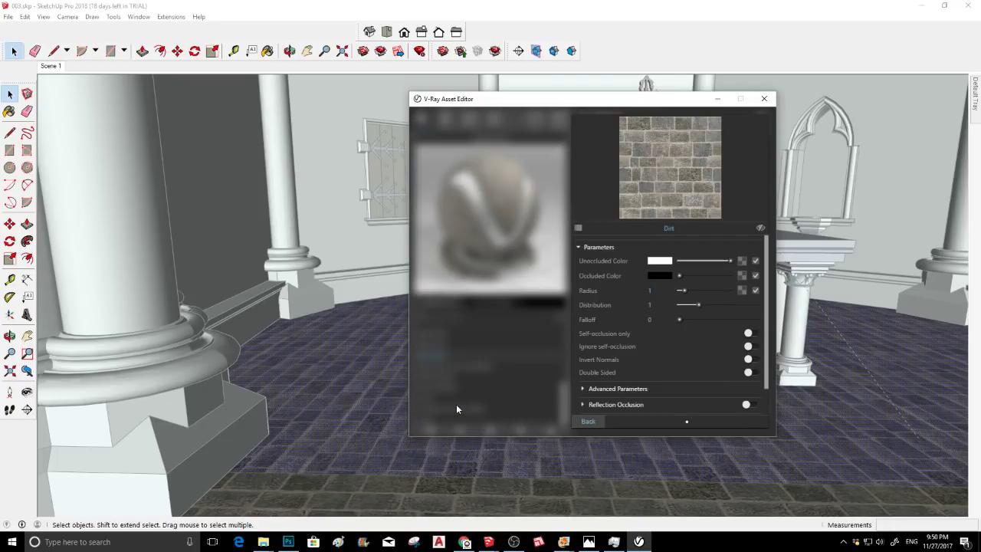
Paste the copied bitmap into the Dirt texture's Unoccluded Color and increase the Dirt radius
right_click(744, 262)
left_click(720, 269)
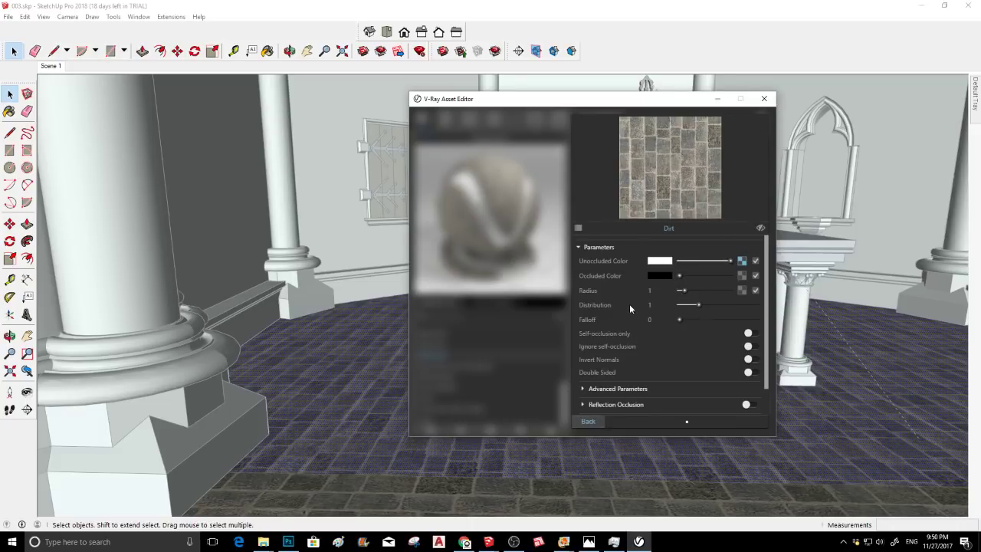
left_click(693, 292)
left_click(587, 421)
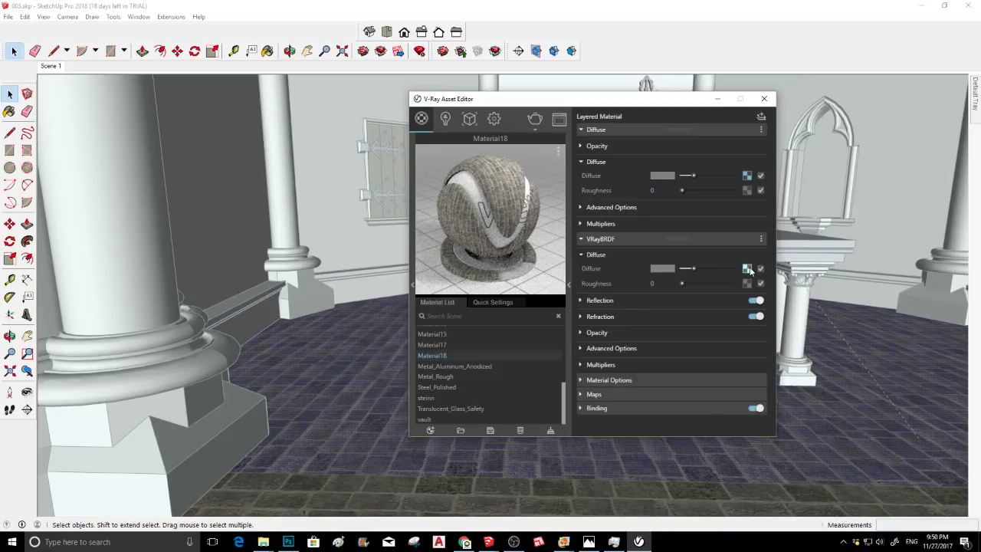
Delete the Diffuse layer from Material18, leaving only its VRayBRDF layer
left_click(761, 130)
left_click(749, 162)
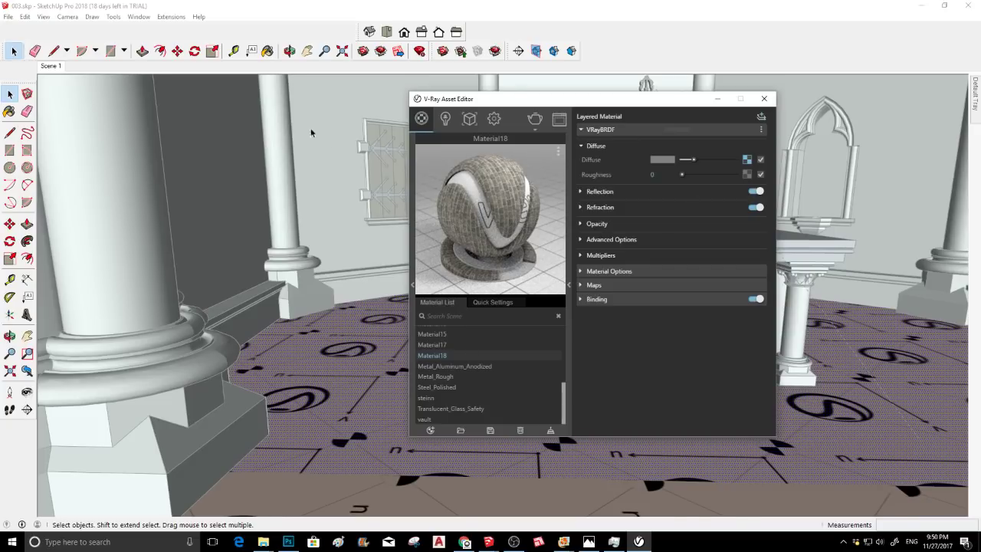
Return to Scene 1 and render it, viewing the image at 200% in a maximized frame buffer
left_click(52, 66)
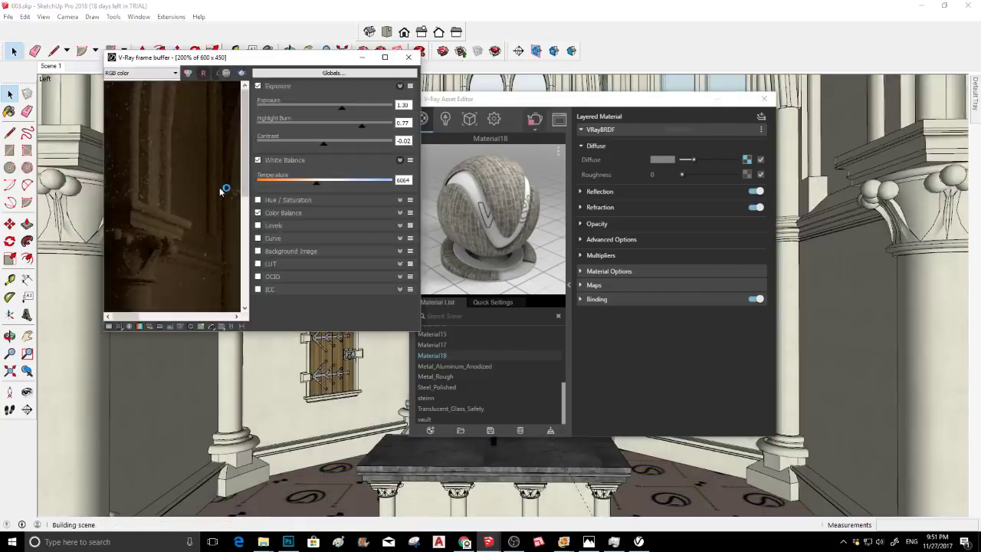
scroll(217, 219, "down", 2)
scroll(175, 251, "up", 1)
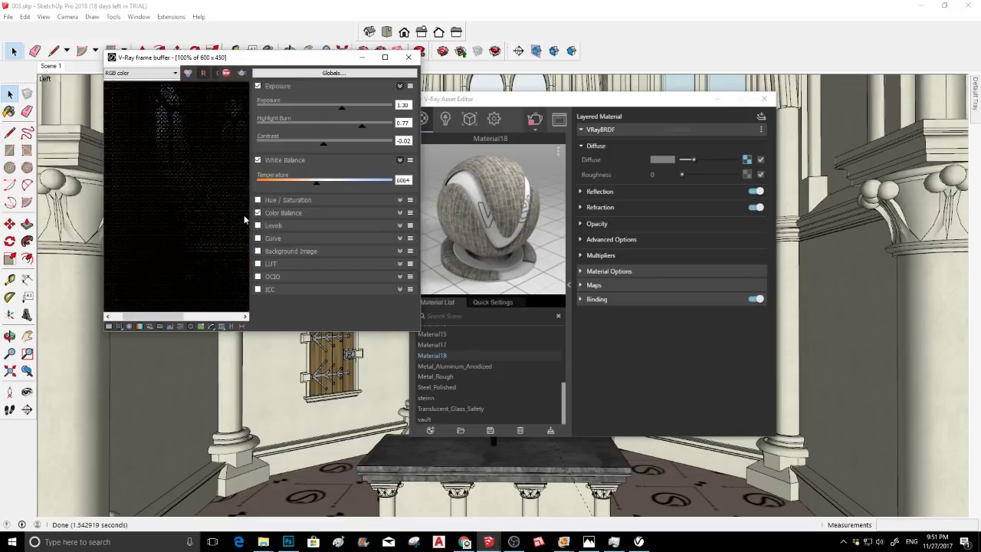
key("super+Up")
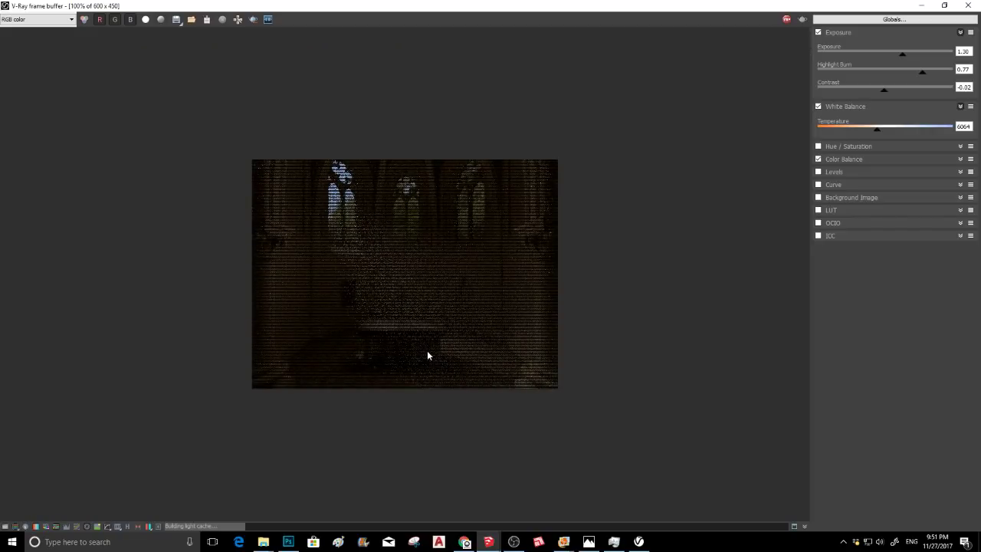
scroll(210, 426, "up", 1)
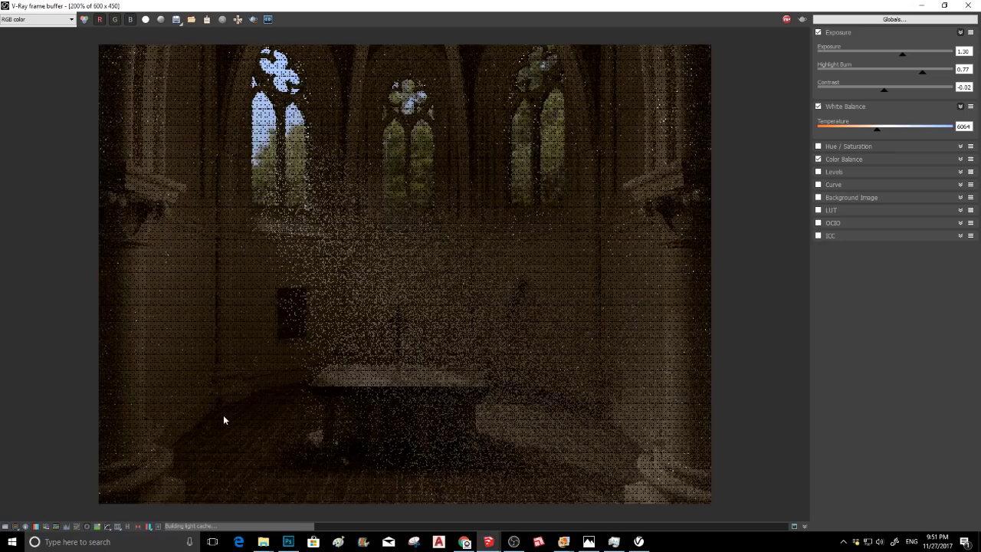
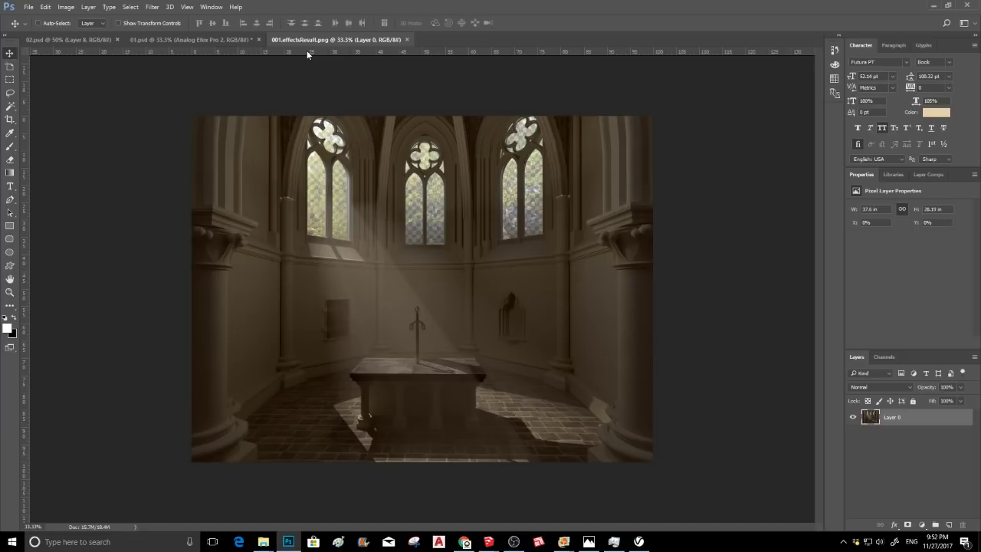
Add a new layer to the 001.effectsResult.png document, fill it with white and place it beneath the render layer
key("ctrl+shift+alt+n")
key("g")
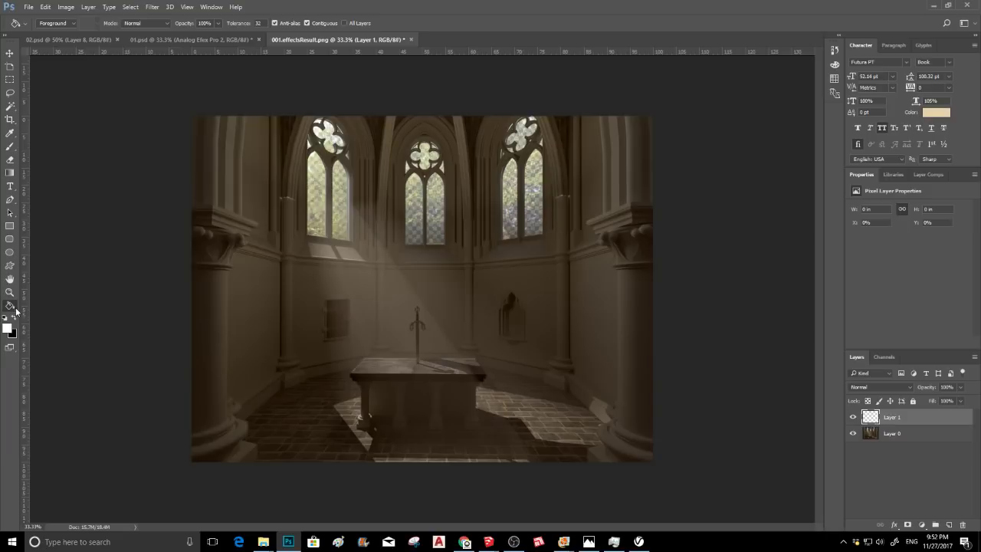
left_click(390, 341)
left_click_drag(889, 418, 887, 445)
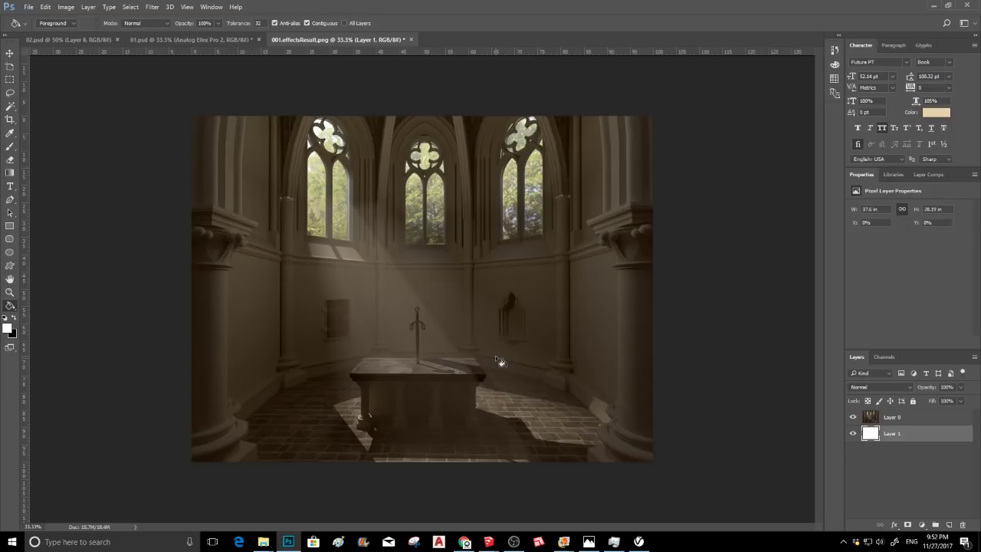
Convert the render layer, Layer 0, to a smart object
left_click(919, 418)
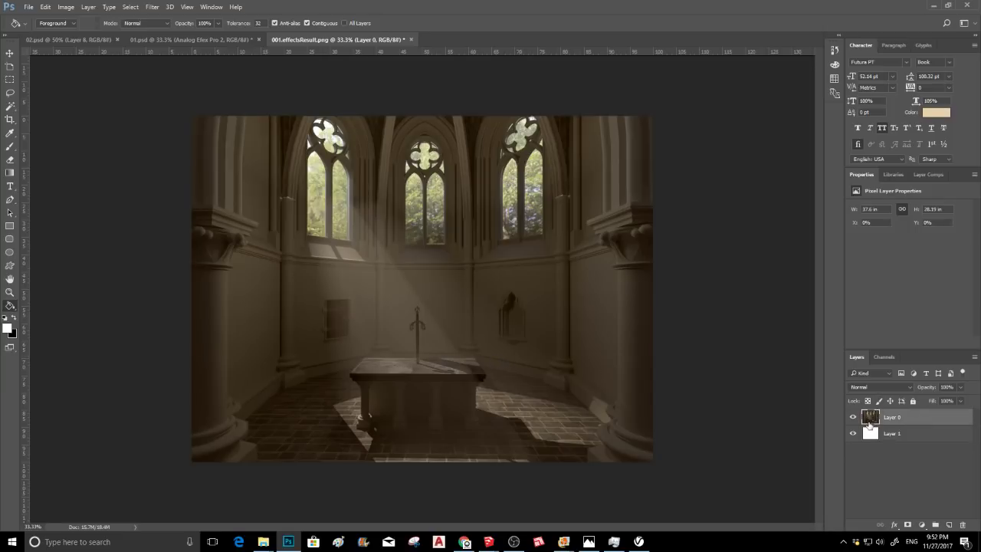
right_click(869, 423)
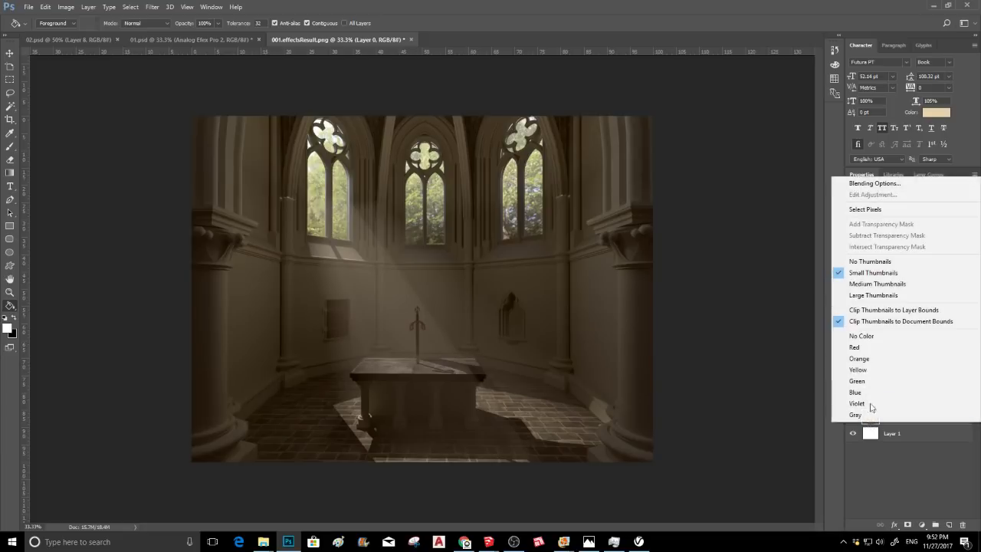
right_click(913, 427)
right_click(934, 419)
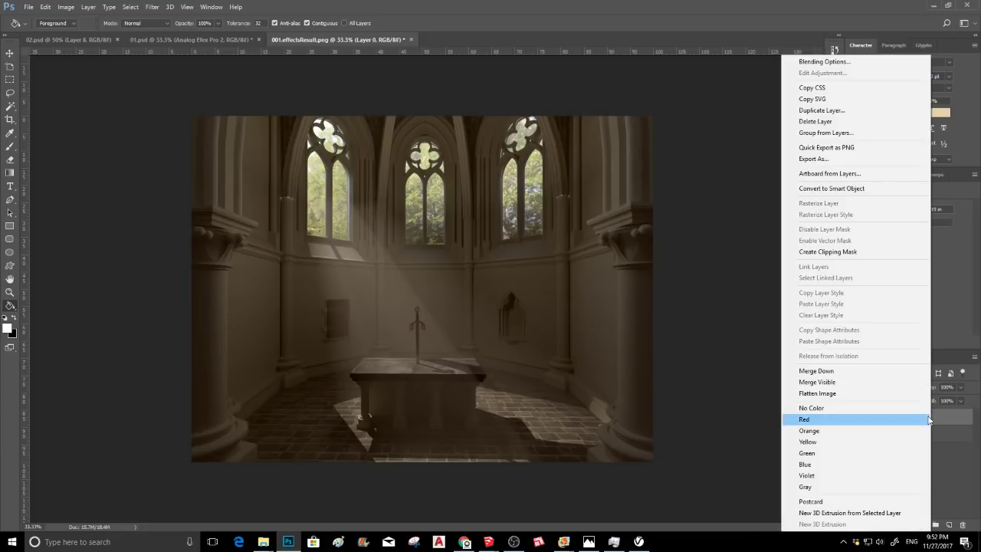
left_click(852, 189)
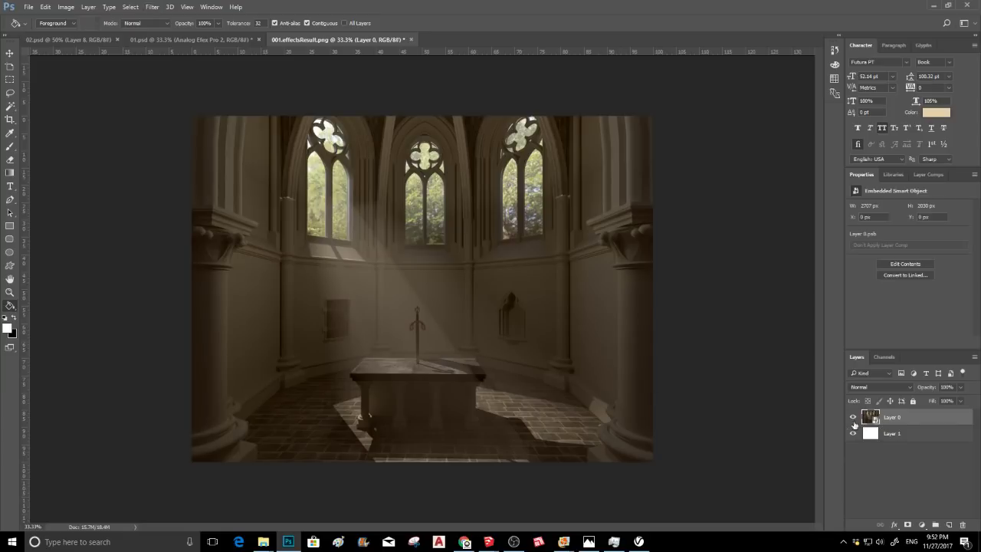
Apply the Camera Raw Filter with temperature +5, exposure +0.35, contrast +8, highlights -11, shadows +7, whites -9, blacks +8, clarity +9, vibrance +6 and saturation -8
left_click(154, 8)
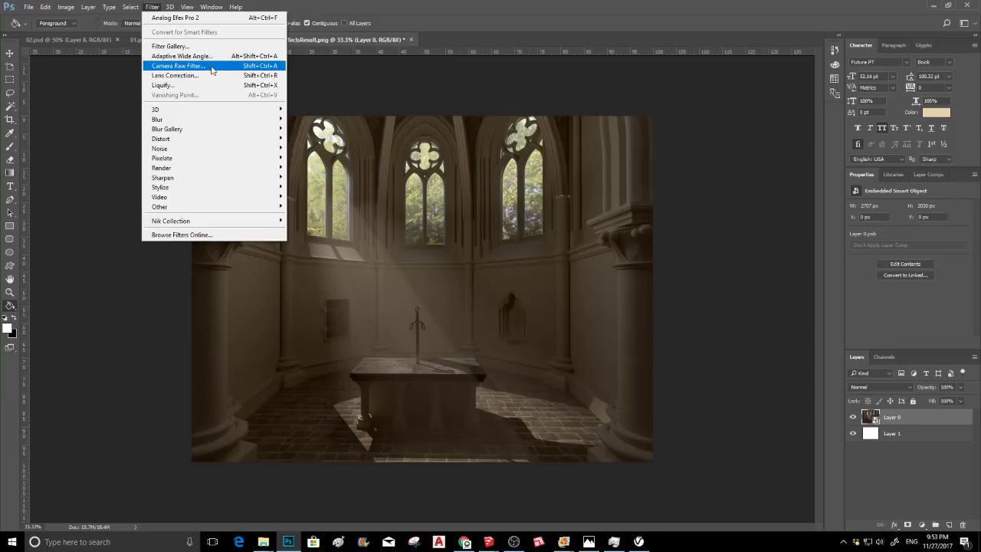
left_click(211, 69)
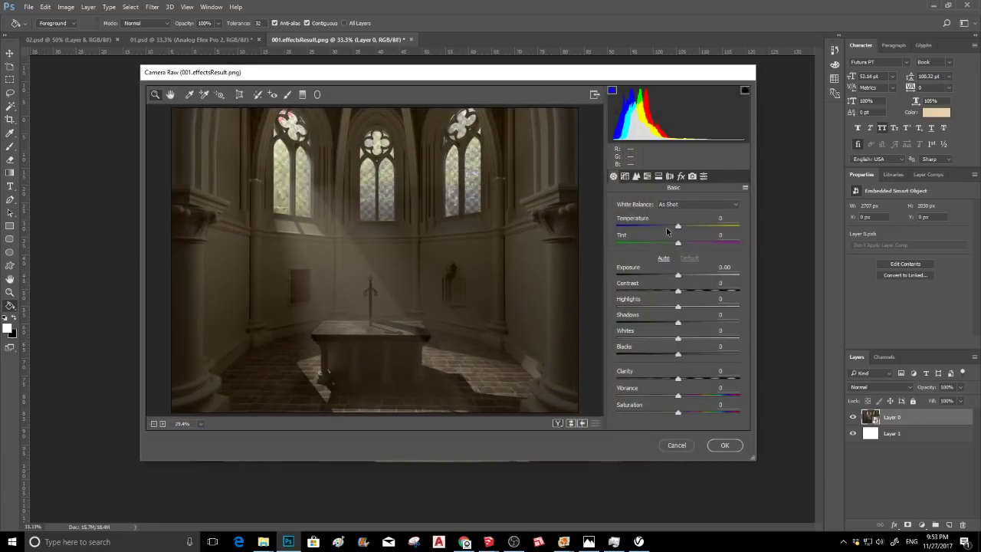
left_click_drag(677, 228, 681, 231)
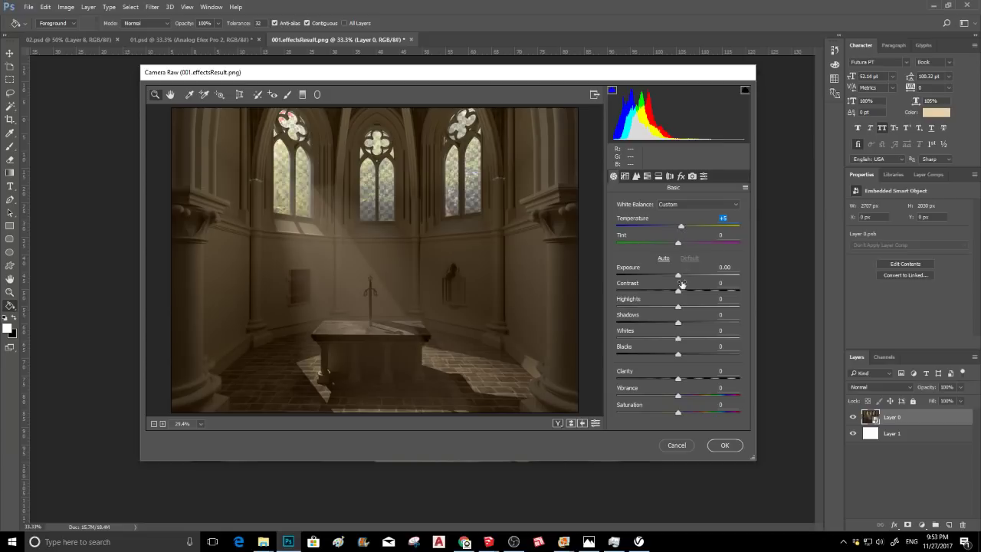
left_click_drag(681, 279, 681, 398)
left_click_drag(677, 412, 673, 415)
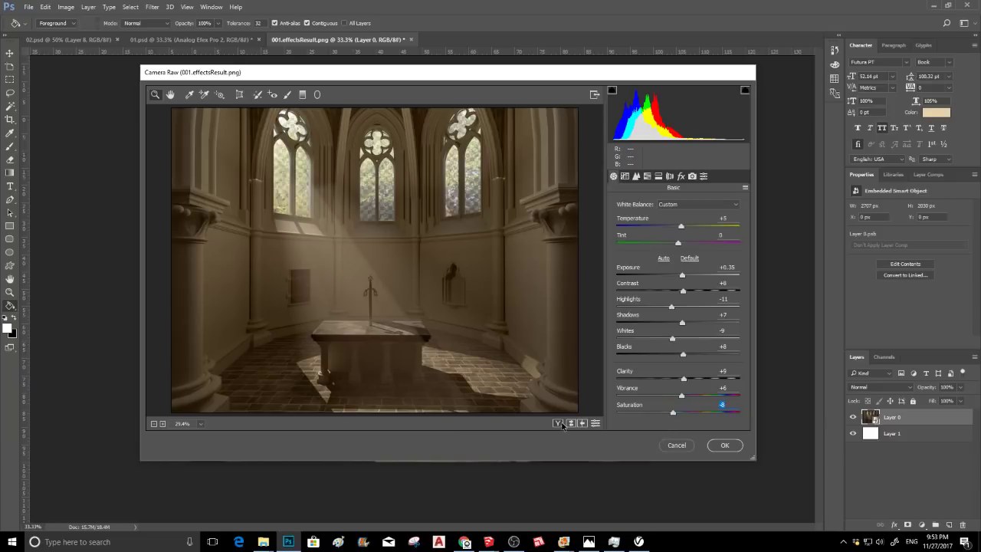
left_click(571, 423)
left_click(571, 423)
left_click(732, 446)
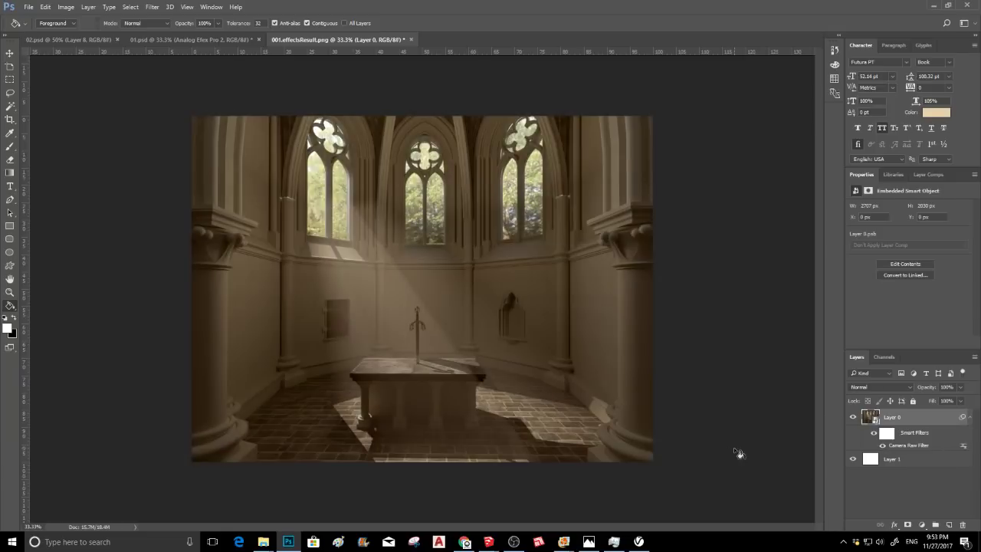
Duplicate Layer 0 and Layer 1 together, then merge the copies into a single smart object layer
left_click(917, 460)
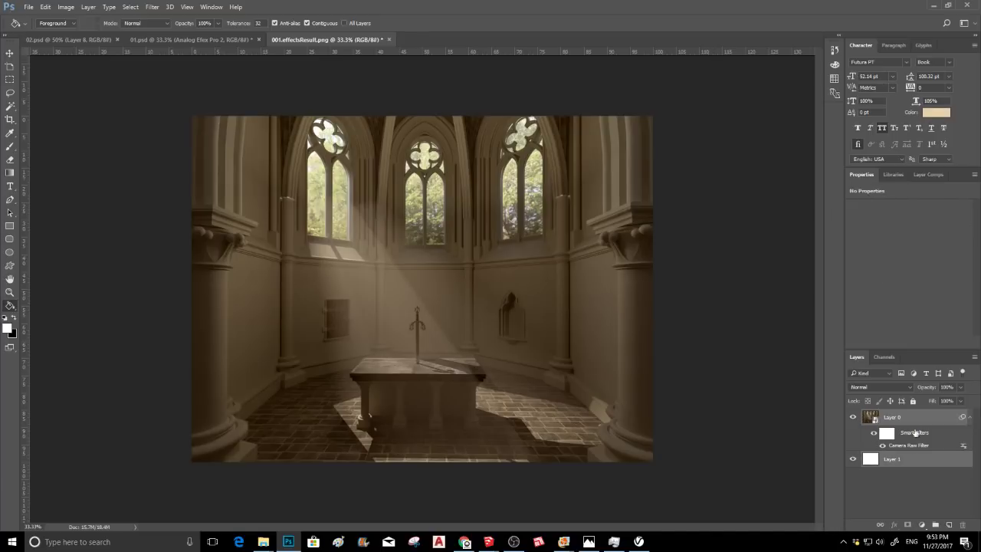
left_click_drag(920, 421, 948, 524)
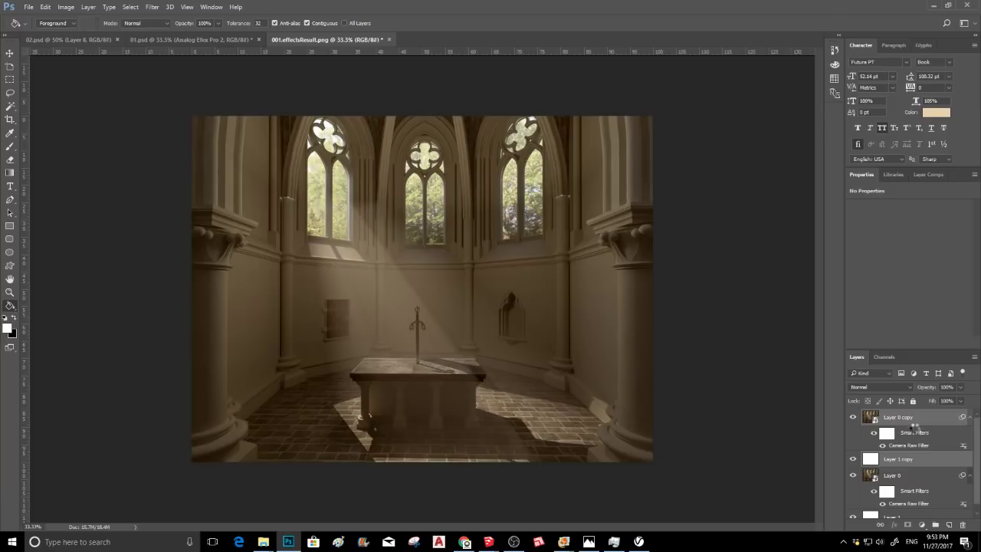
right_click(910, 423)
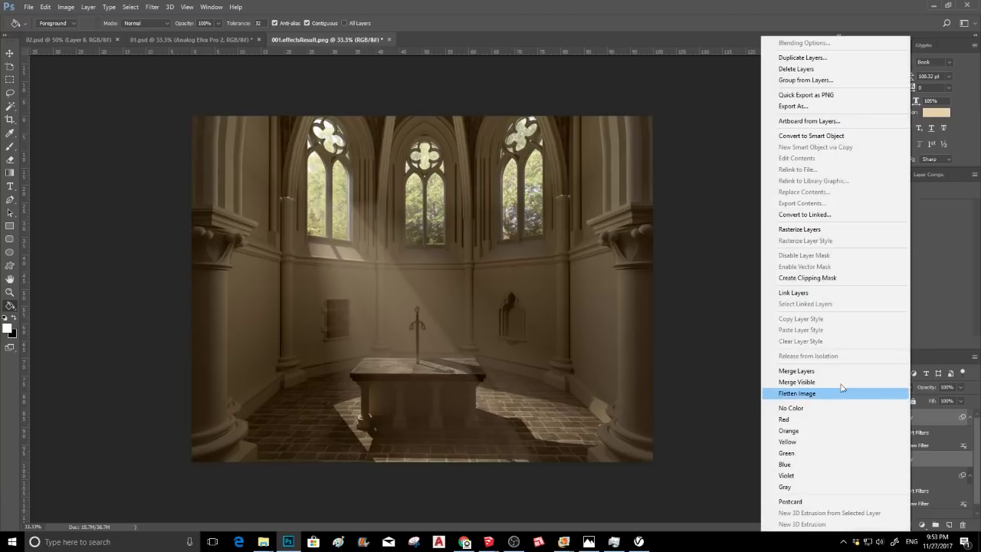
left_click(828, 372)
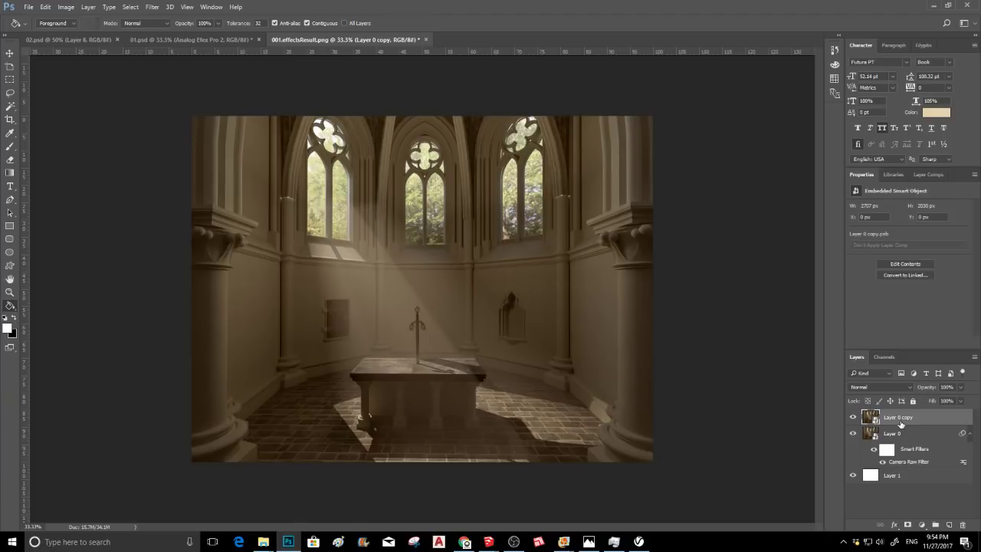
right_click(889, 422)
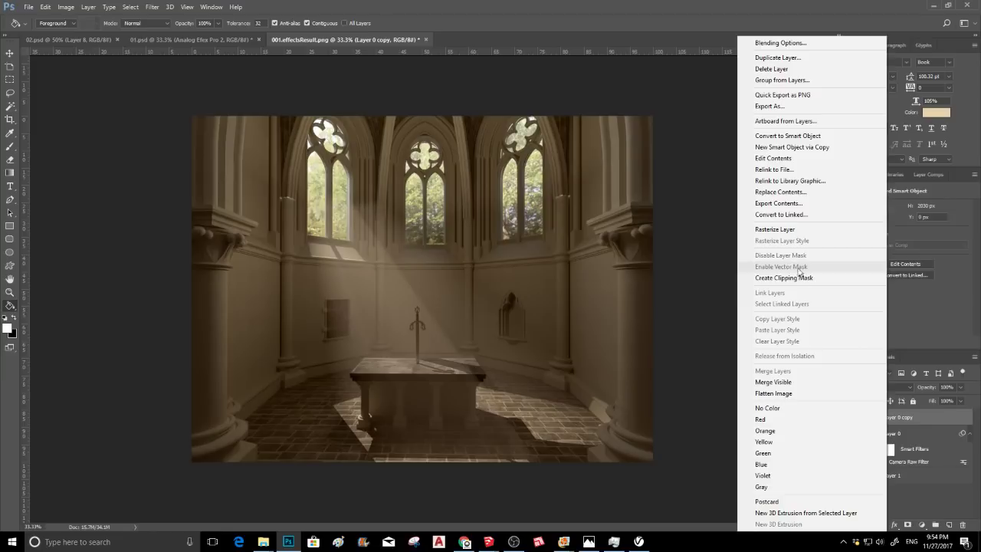
left_click(912, 417)
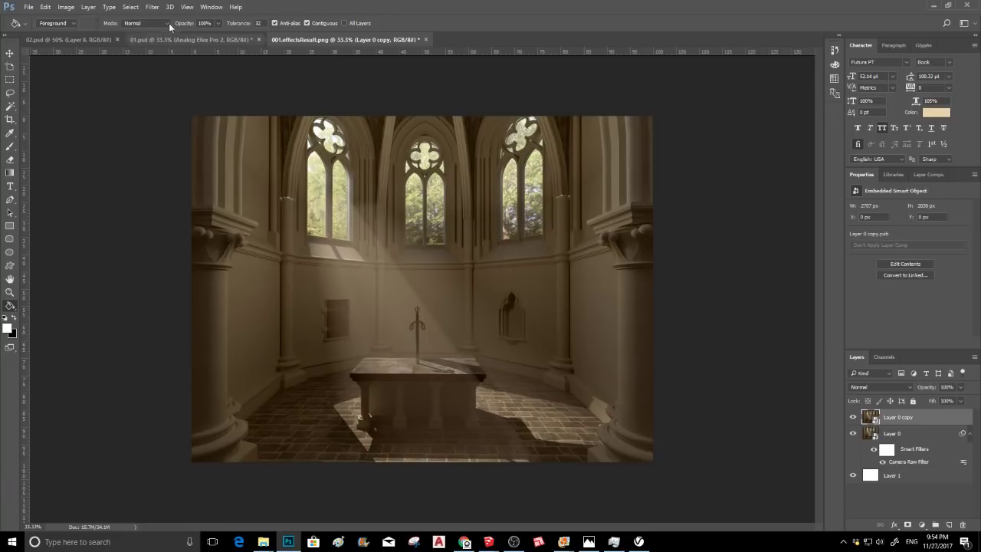
Open the Nik Collection's Analog Efex Pro 2 filter on the merged copy and choose the Wet Plate camera
left_click(153, 8)
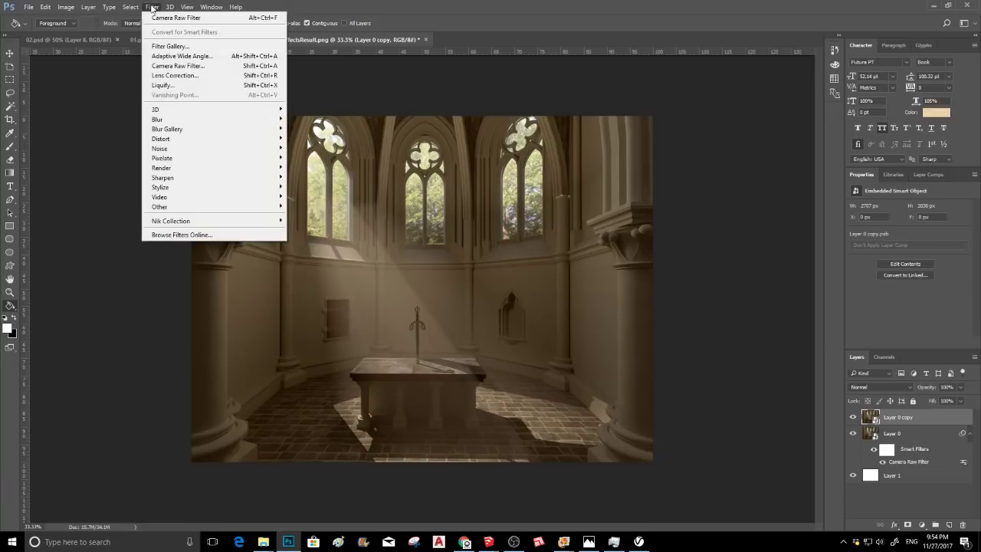
mouse_move(181, 223)
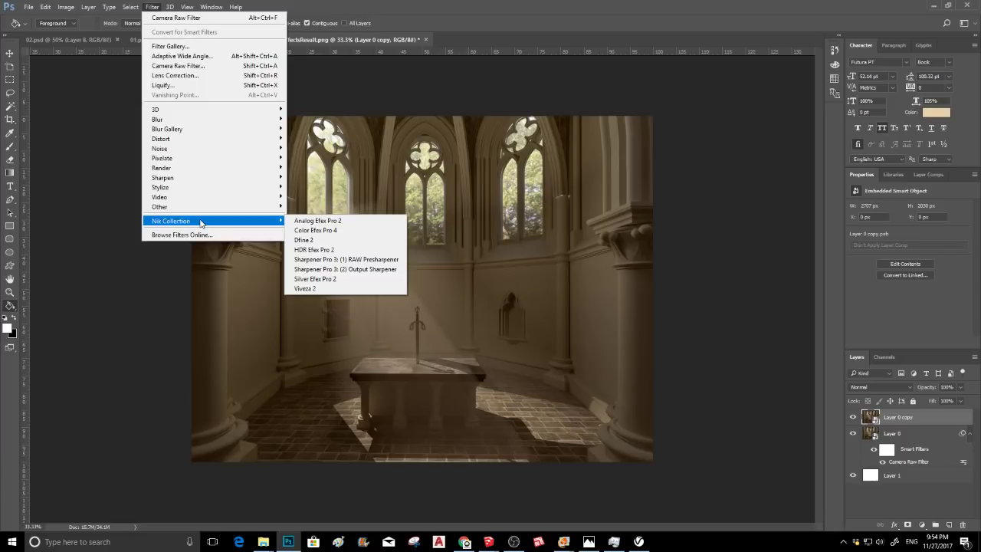
left_click(334, 222)
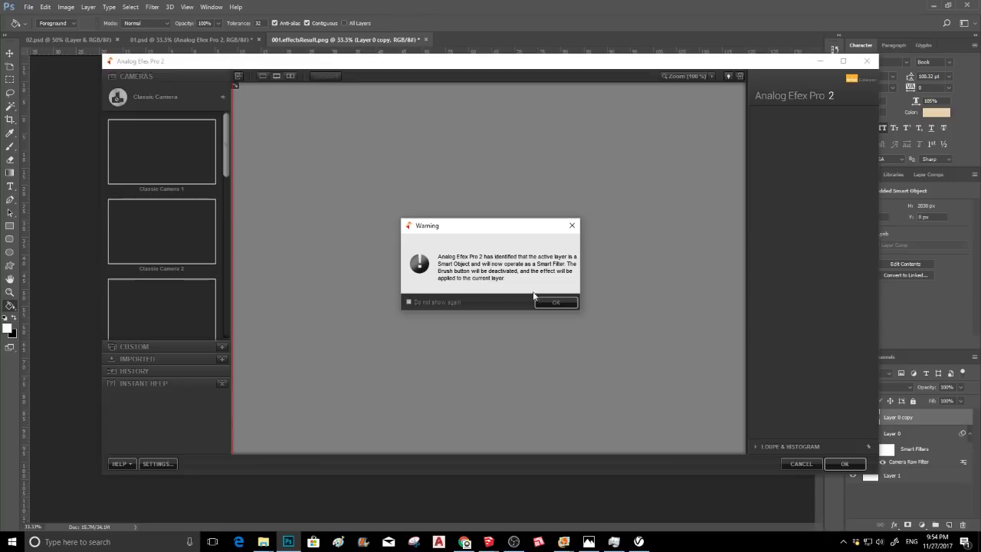
left_click(557, 304)
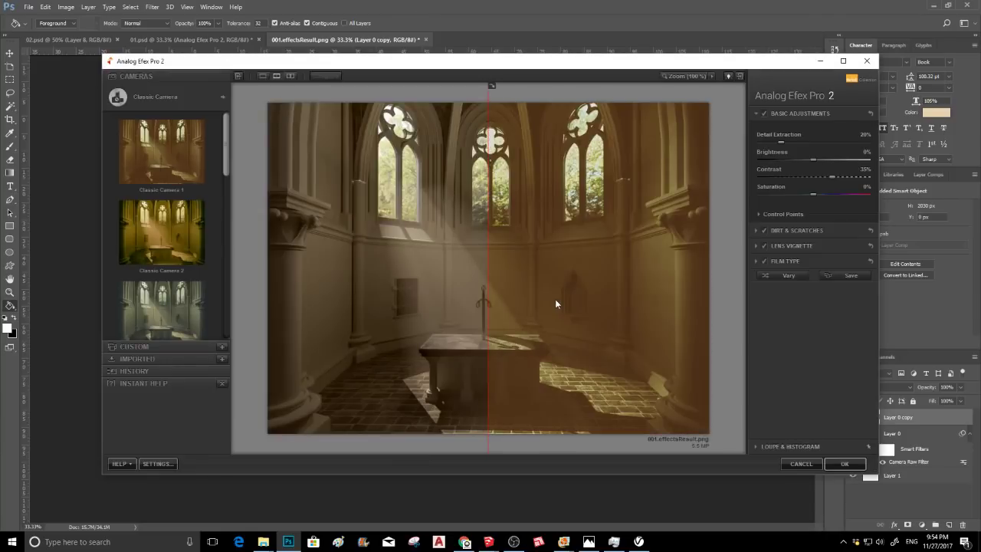
left_click(148, 97)
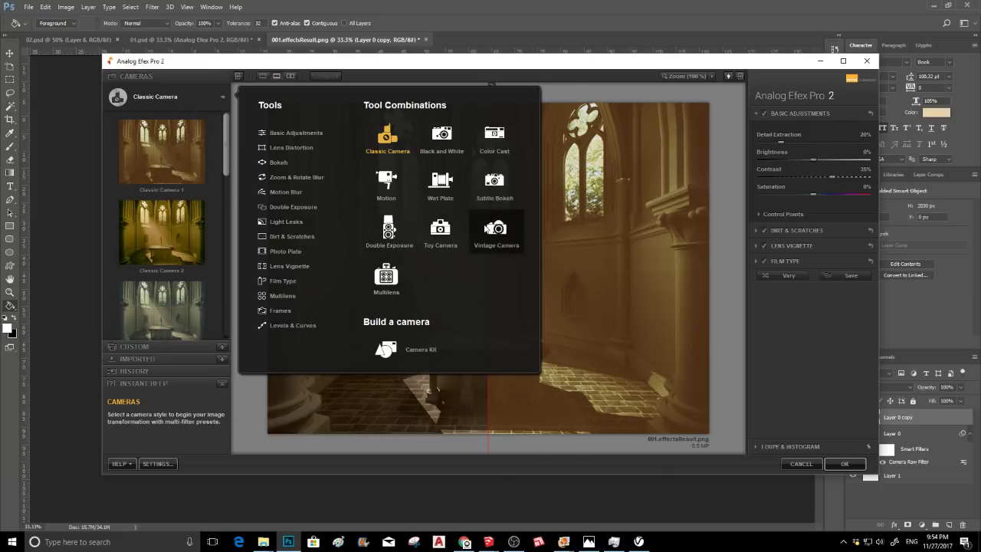
left_click(439, 186)
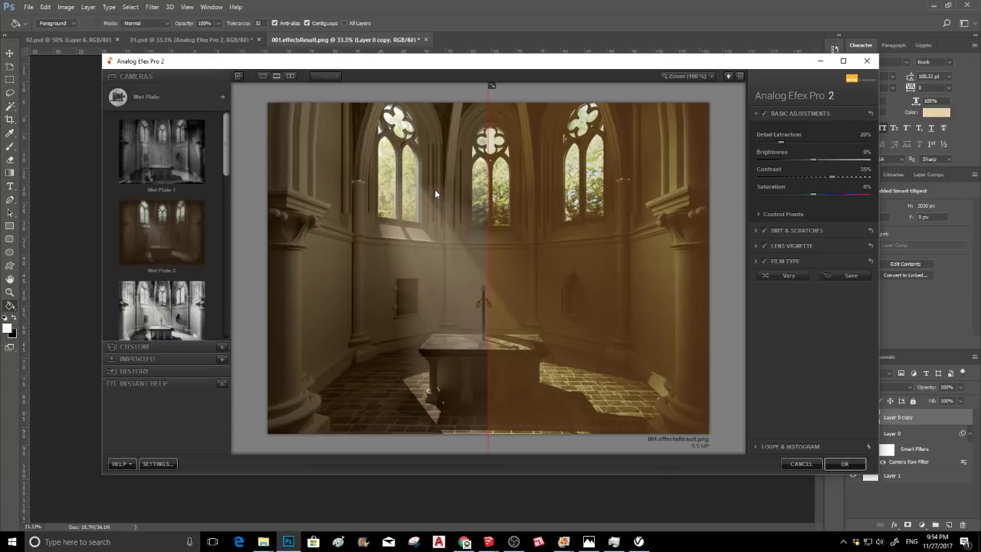
Try the Wet Plate 2 and Wet Plate 3 presets, moving the before/after split line toward the image's left column
left_click(184, 242)
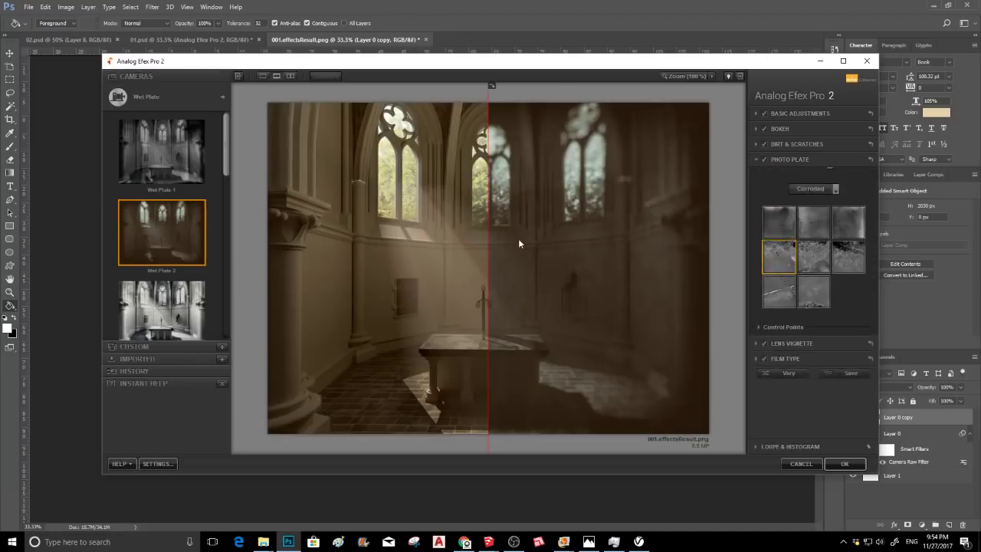
left_click_drag(487, 238, 331, 239)
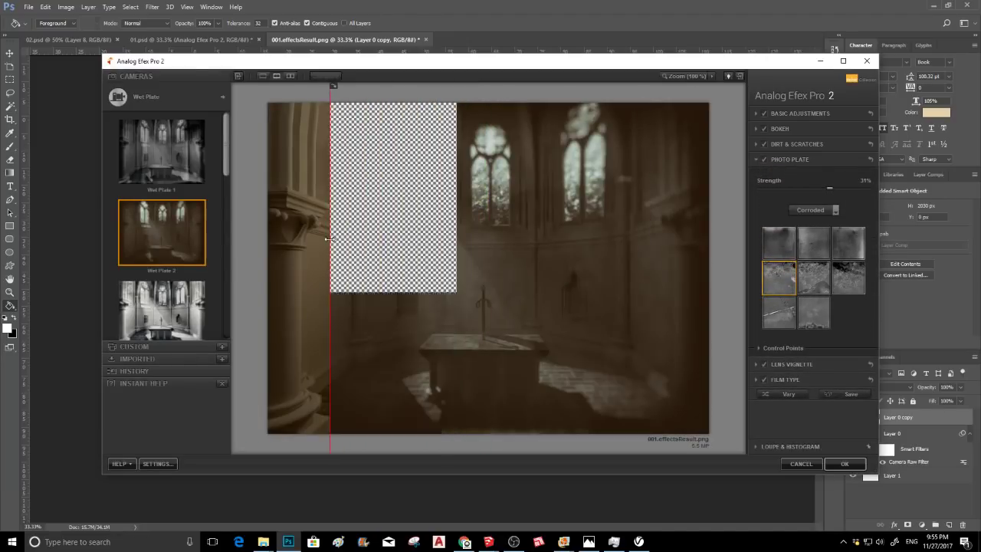
left_click(174, 259)
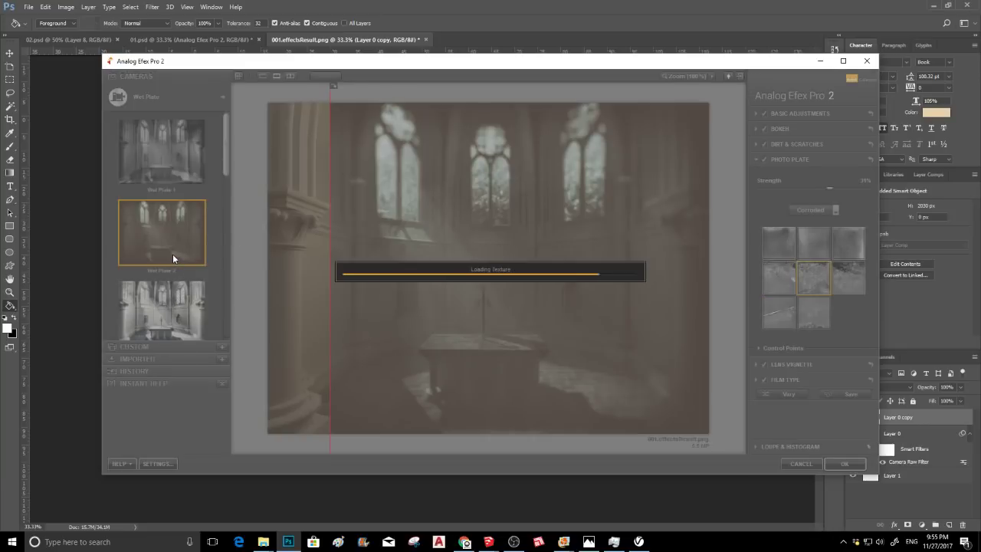
Browse the remaining Wet Plate presets and apply Wet Plate 9 to the crypt image
scroll(173, 259, "down", 5)
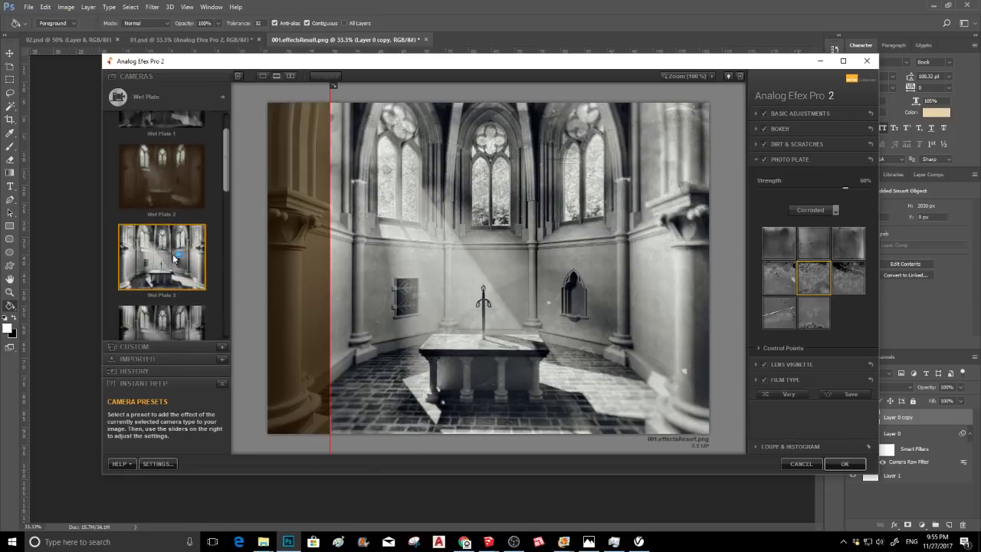
scroll(170, 257, "down", 4)
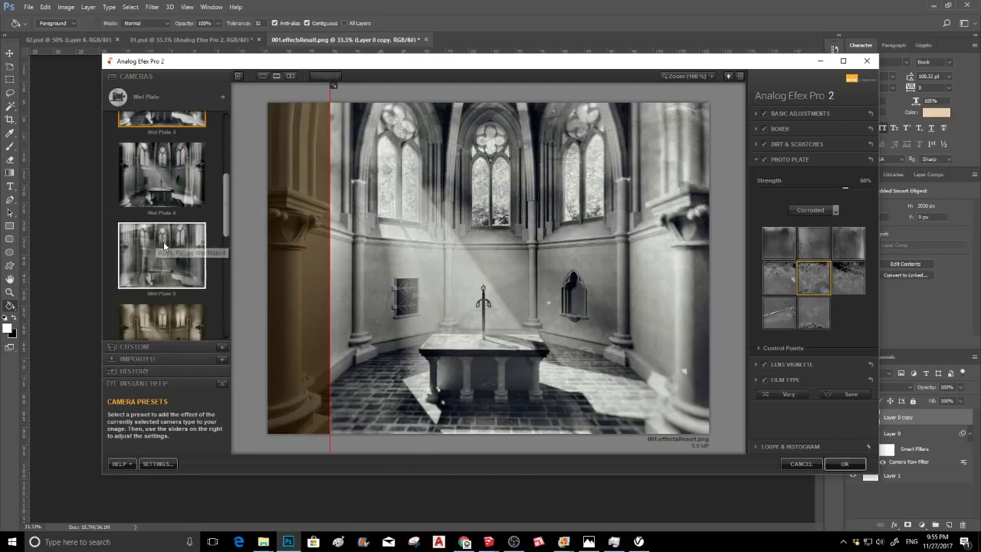
scroll(165, 255, "down", 4)
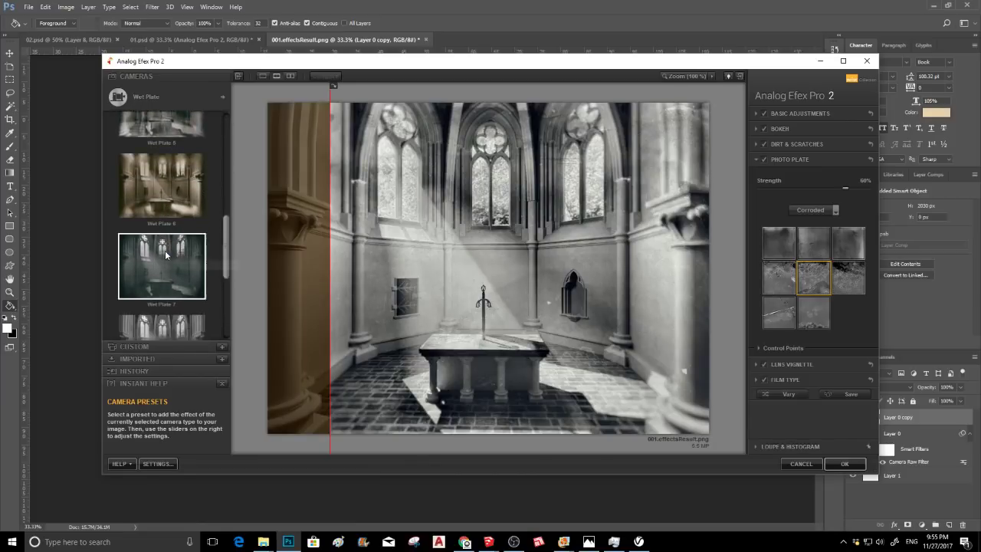
scroll(165, 255, "down", 2)
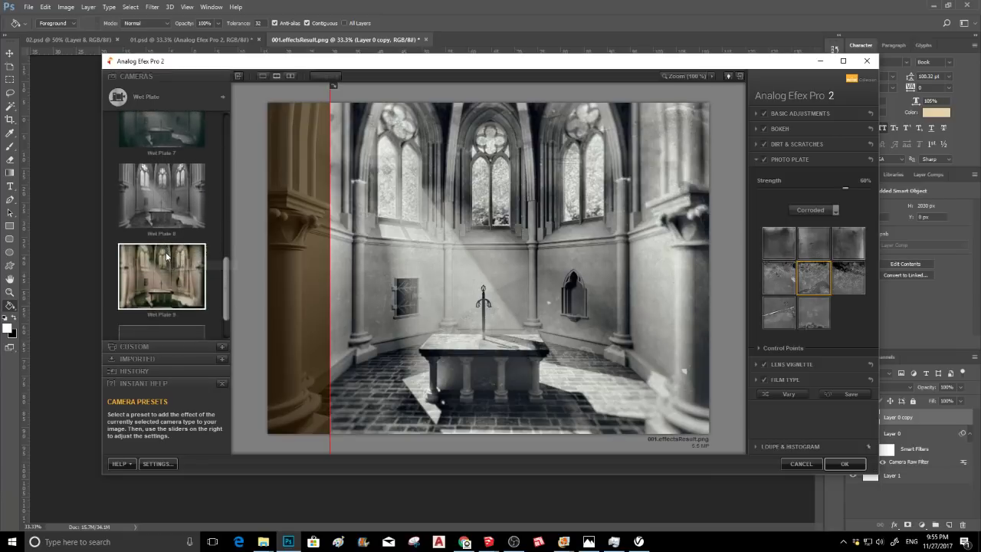
left_click(166, 254)
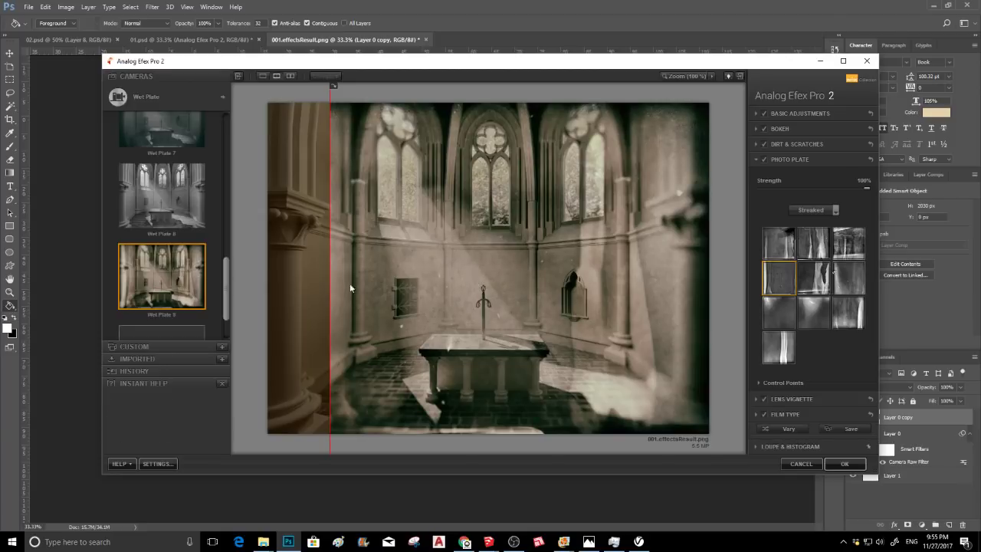
scroll(181, 290, "down", 3)
scroll(190, 263, "up", 3)
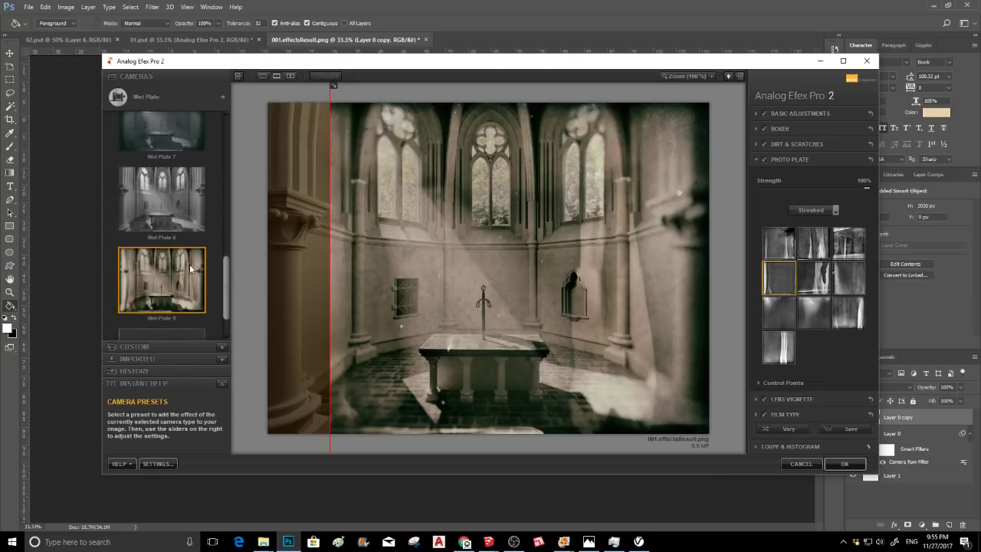
Turn off all the preset's effects: Basic Adjustments, Bokeh, Dirt & Scratches, Photo Plate, Lens Vignette and Film Type
left_click(755, 159)
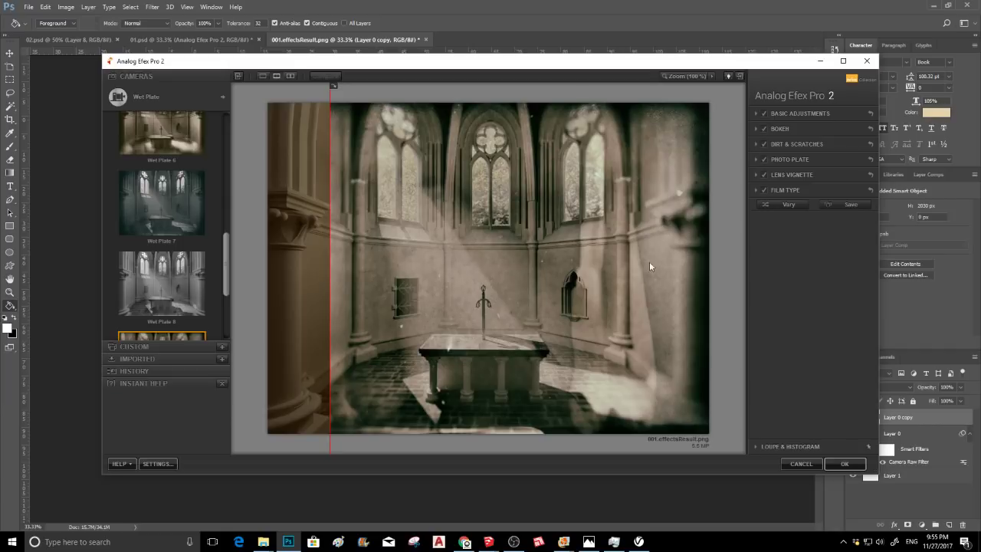
left_click(764, 113)
left_click(764, 128)
left_click(764, 143)
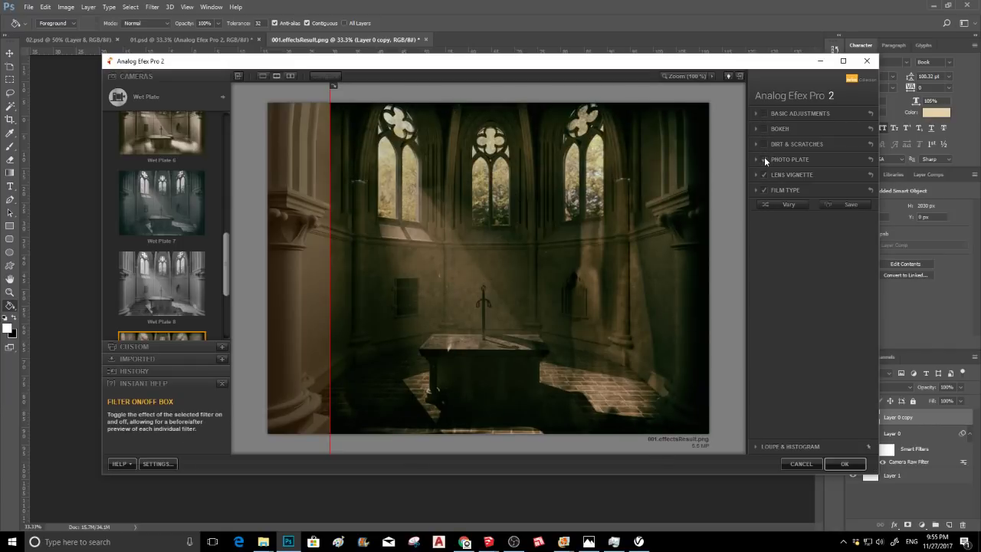
left_click(764, 159)
left_click(764, 174)
left_click(764, 189)
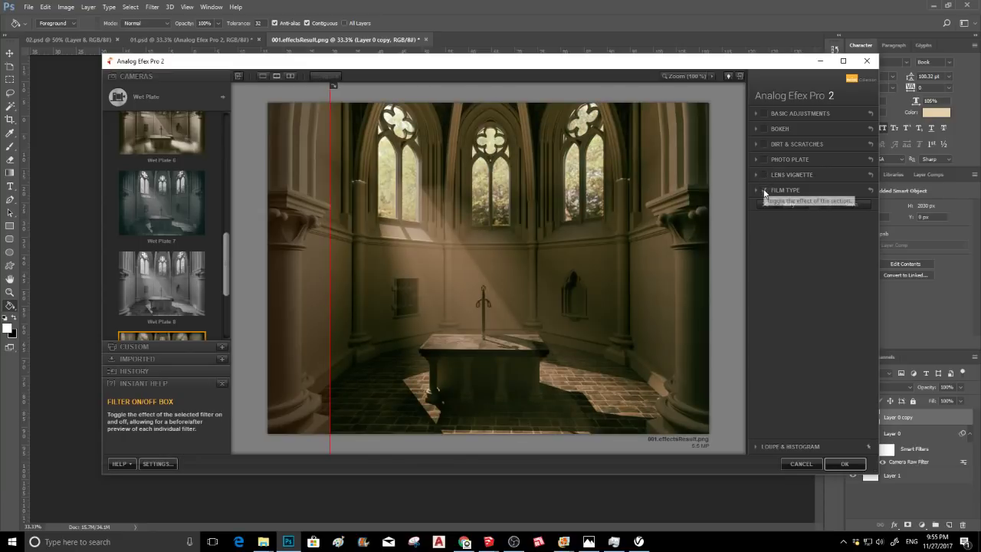
Re-enable Basic Adjustments and set detail extraction to 52%, brightness to -23%, contrast to 3% and saturation to 12%
left_click(764, 113)
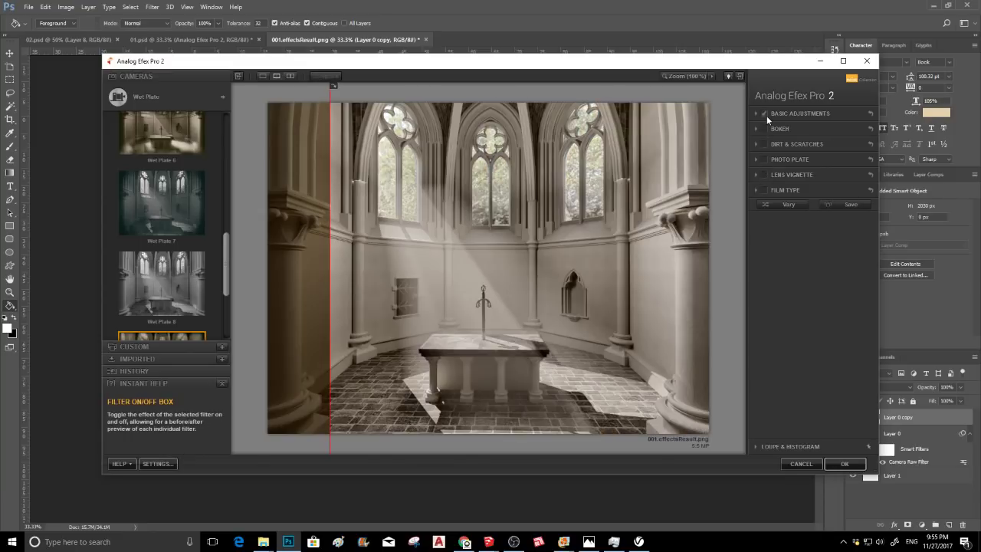
left_click(781, 113)
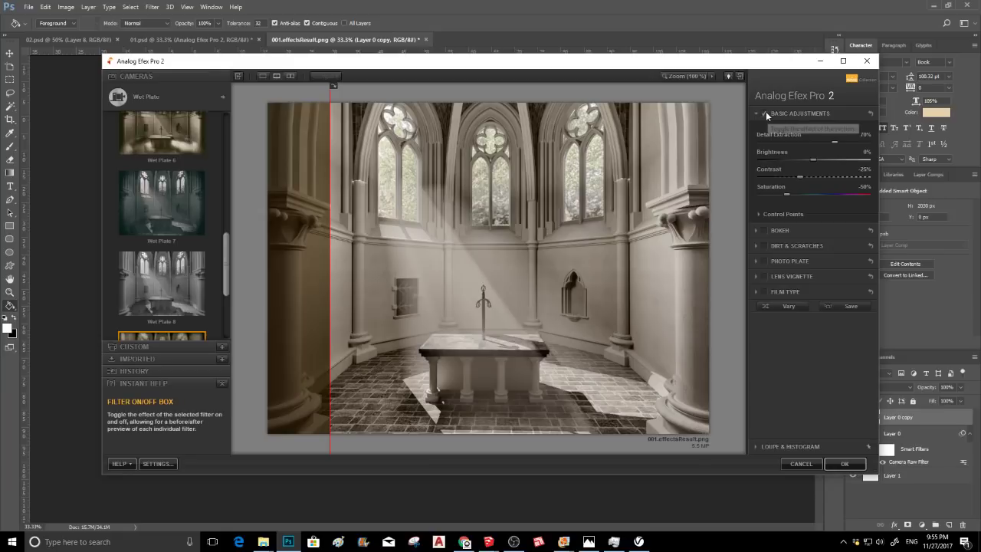
mouse_move(834, 142)
left_mouse_down()
mouse_move(782, 146)
mouse_move(819, 142)
left_mouse_up()
left_click(800, 159)
left_click(832, 141)
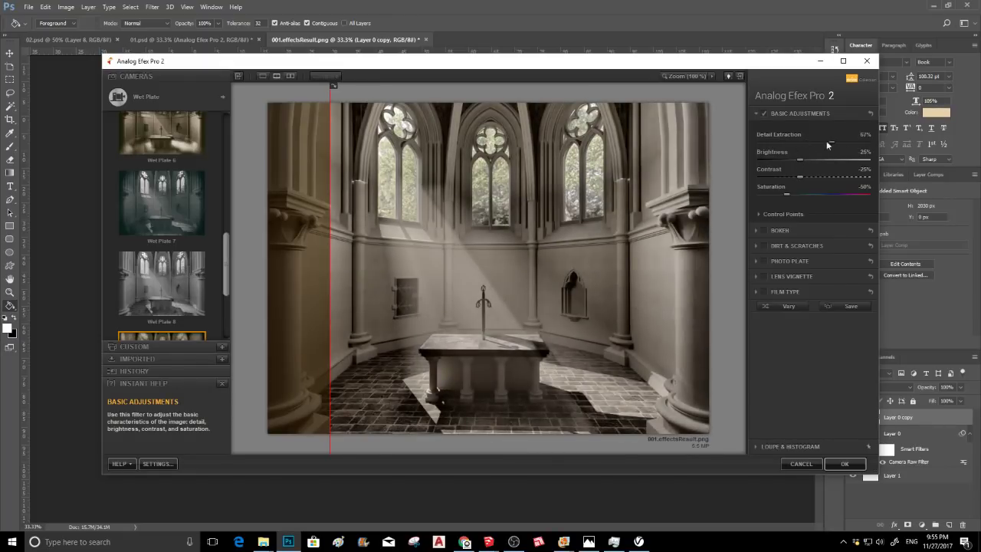
left_click_drag(803, 158, 807, 159)
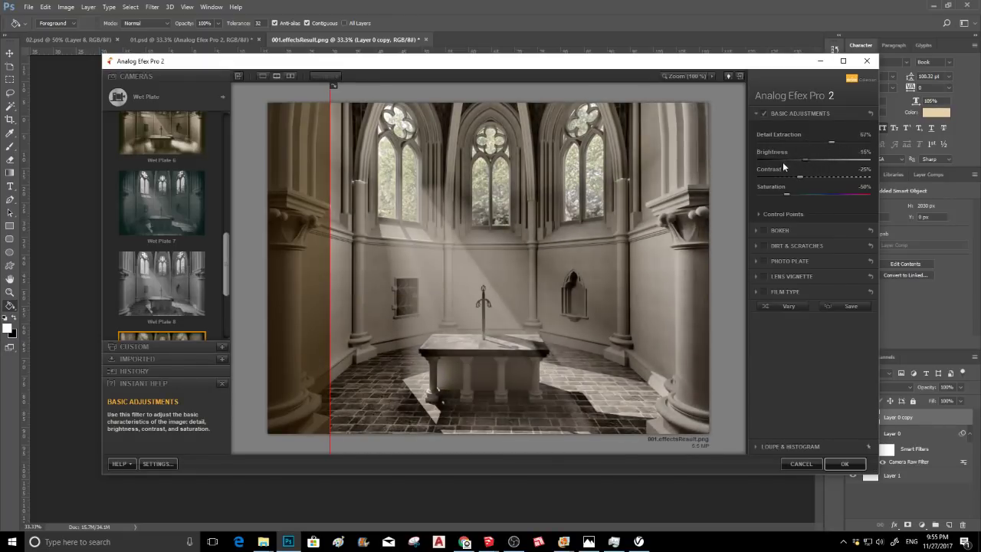
left_click(782, 166)
left_click(801, 158)
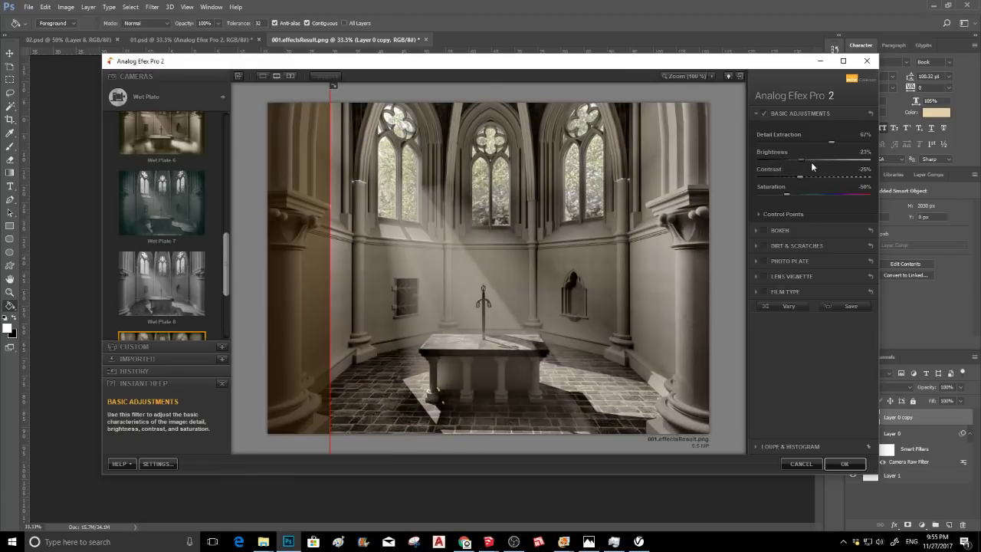
left_click(815, 176)
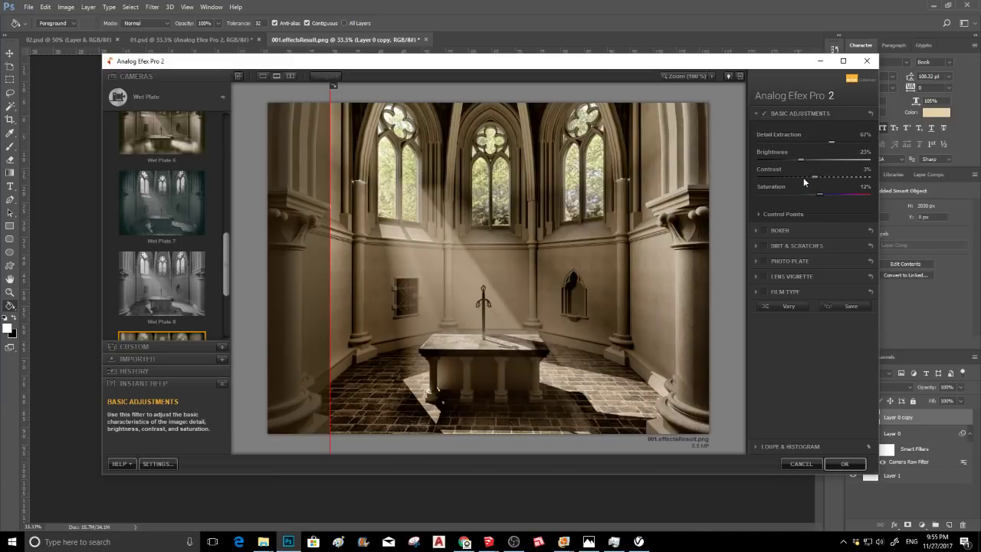
left_click(816, 142)
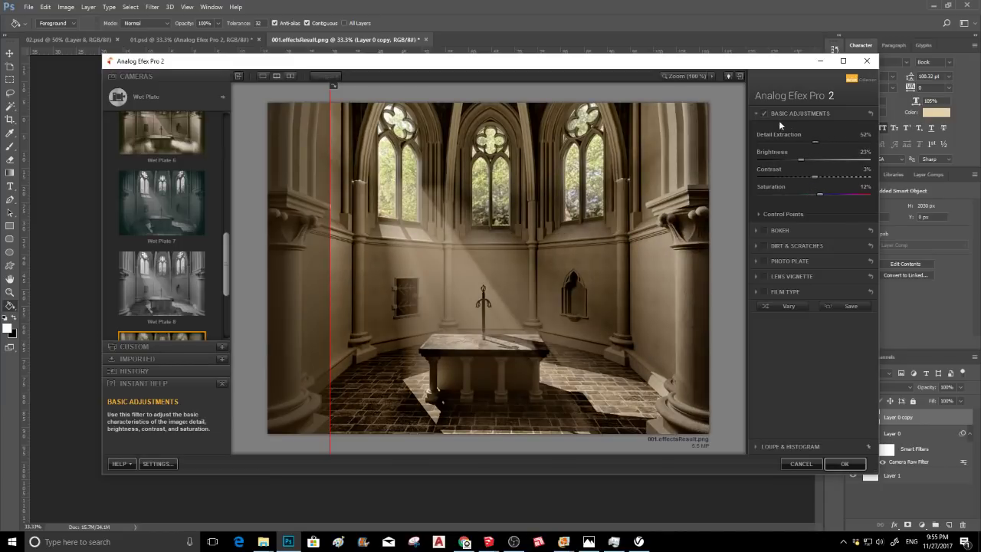
Enable the Bokeh effect and set its blur strength to 30%
left_click(764, 230)
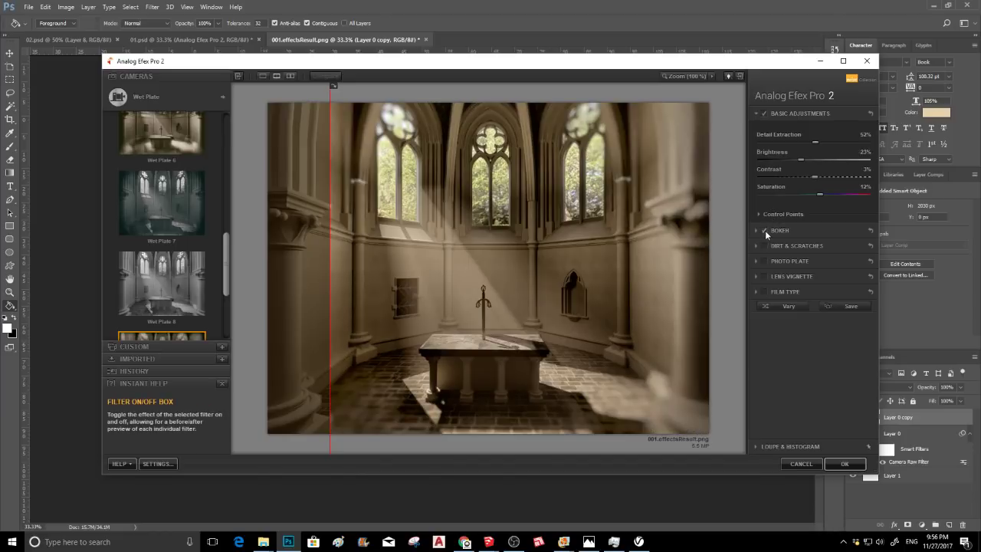
left_click(794, 230)
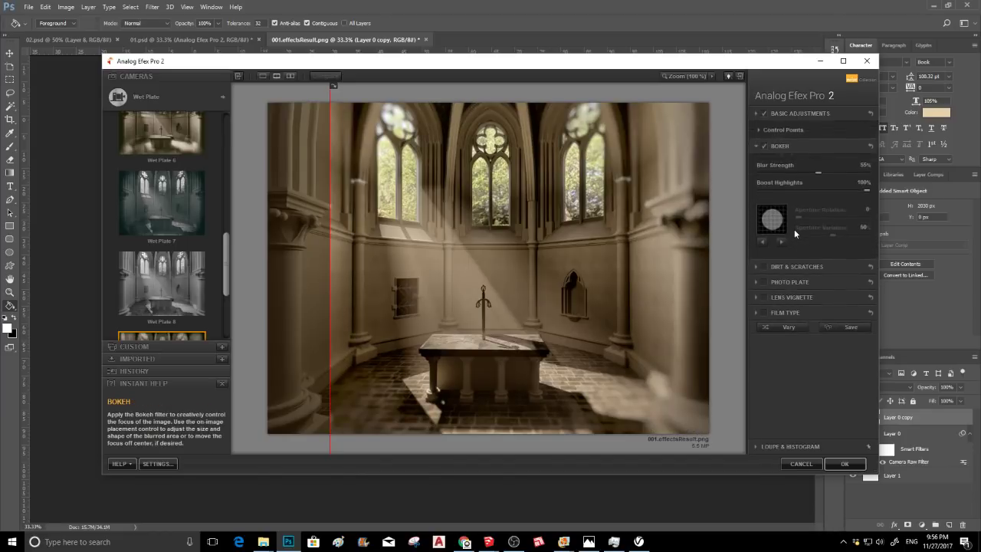
left_click(845, 175)
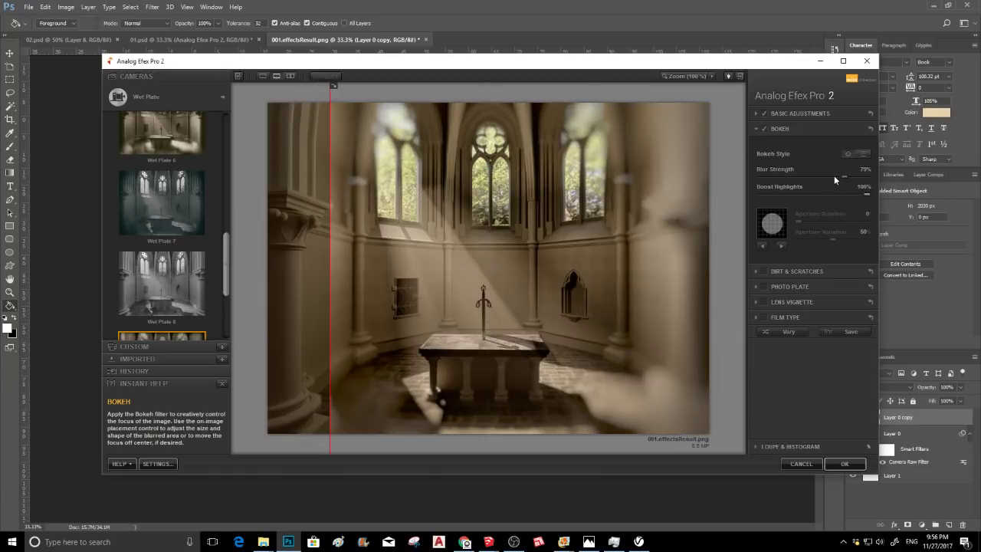
left_click(800, 176)
left_click(779, 177)
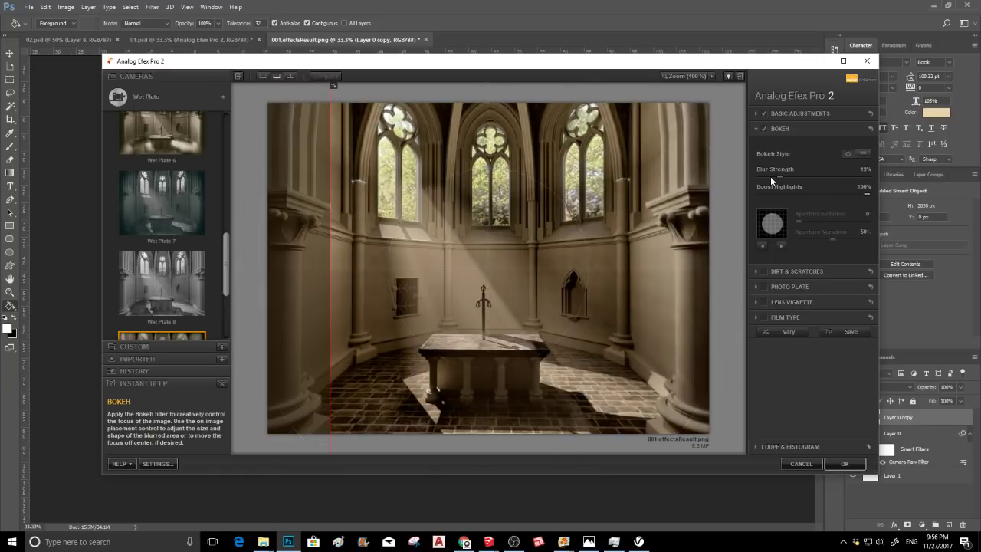
left_click(793, 178)
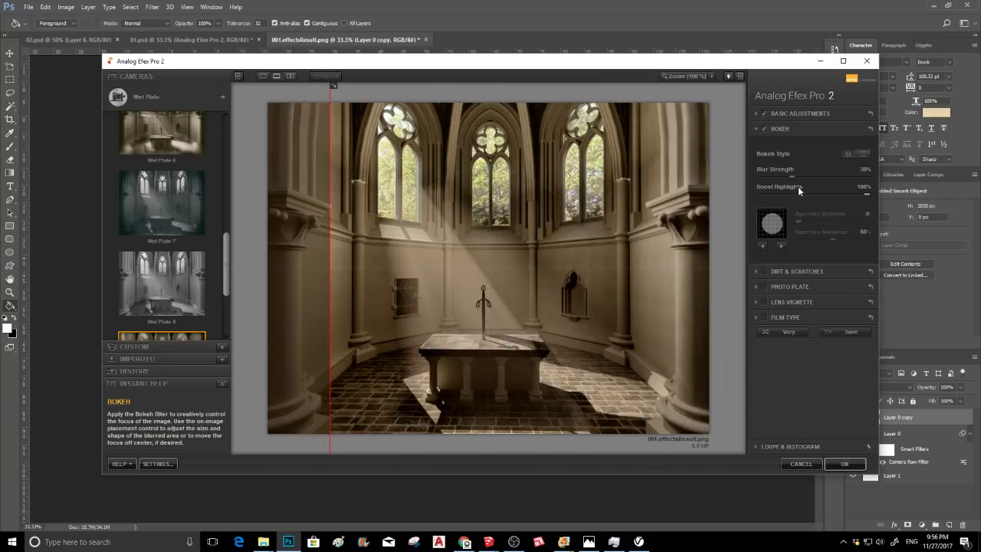
left_click(755, 128)
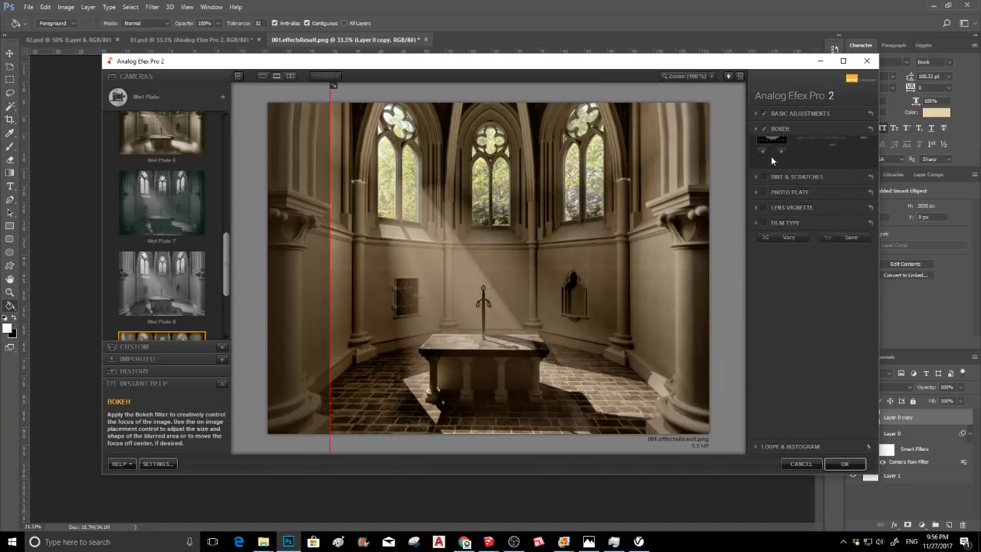
Enable Dirt & Scratches and try several Dust and Lint textures on the image
left_click(764, 144)
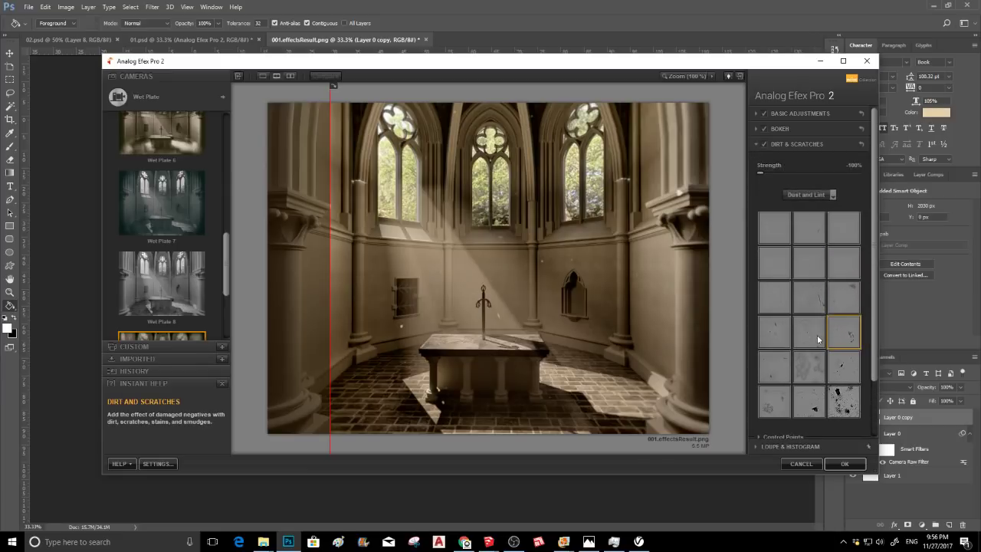
left_click(803, 357)
left_click(771, 222)
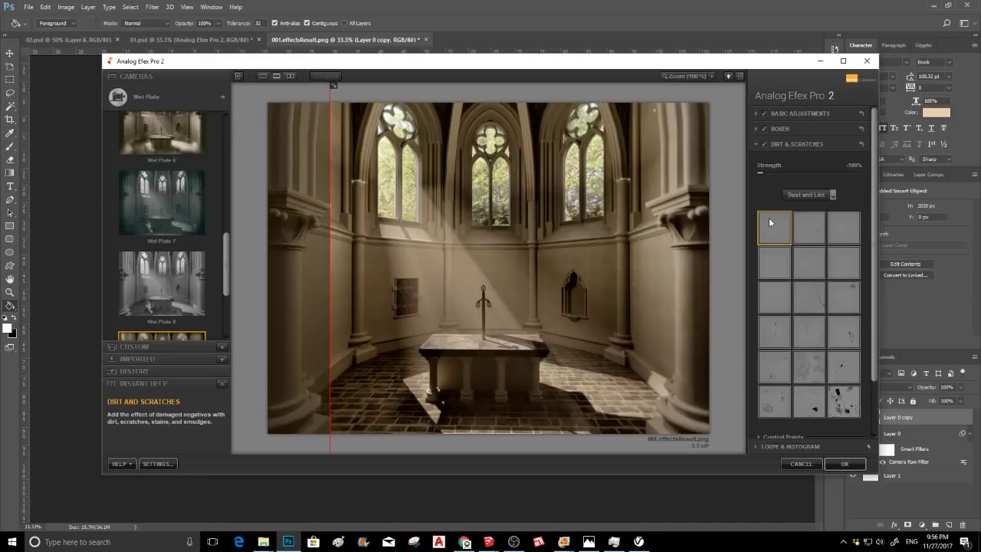
left_click(810, 226)
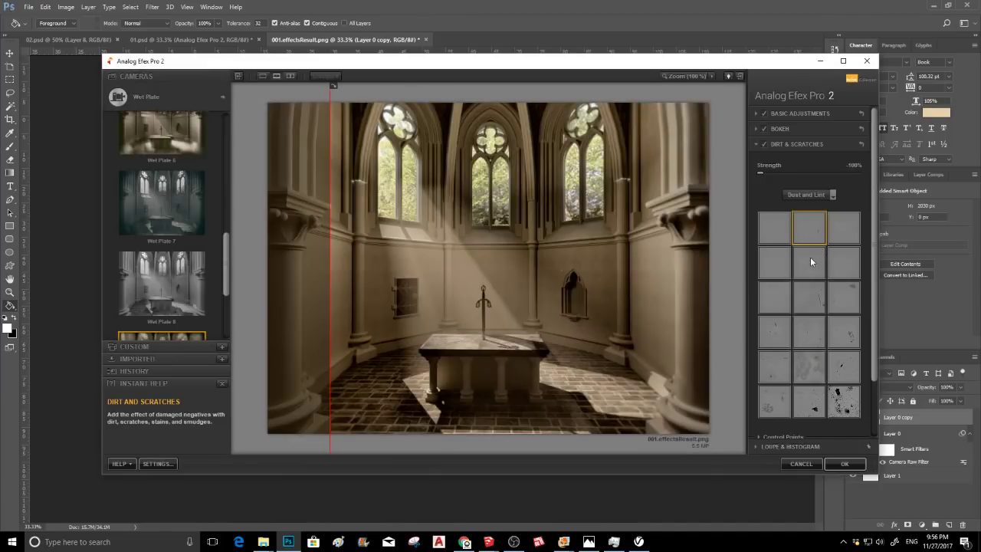
left_click(811, 260)
left_click(771, 367)
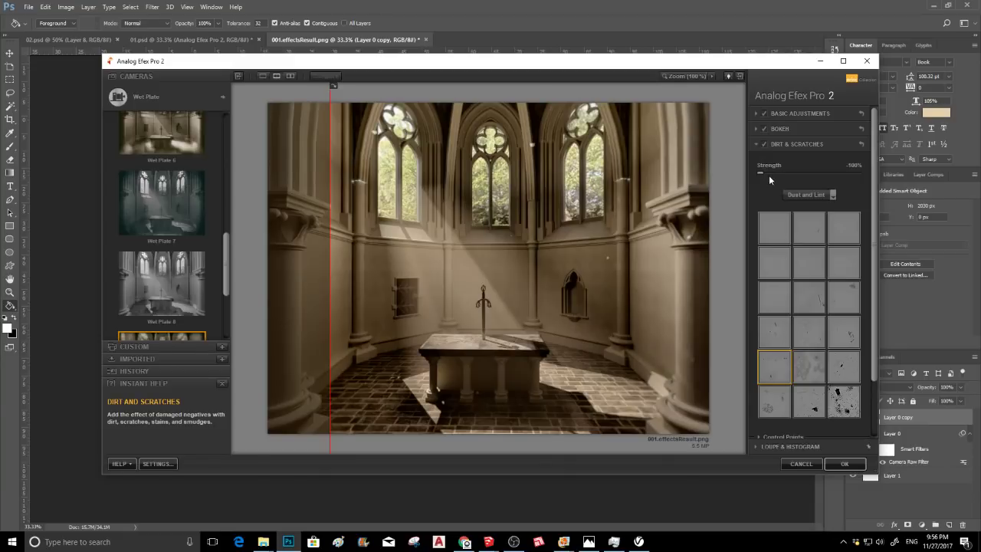
Change the dirt texture type to Scratches, choose the second texture of the first row, and give it a moderately negative strength
left_click(833, 196)
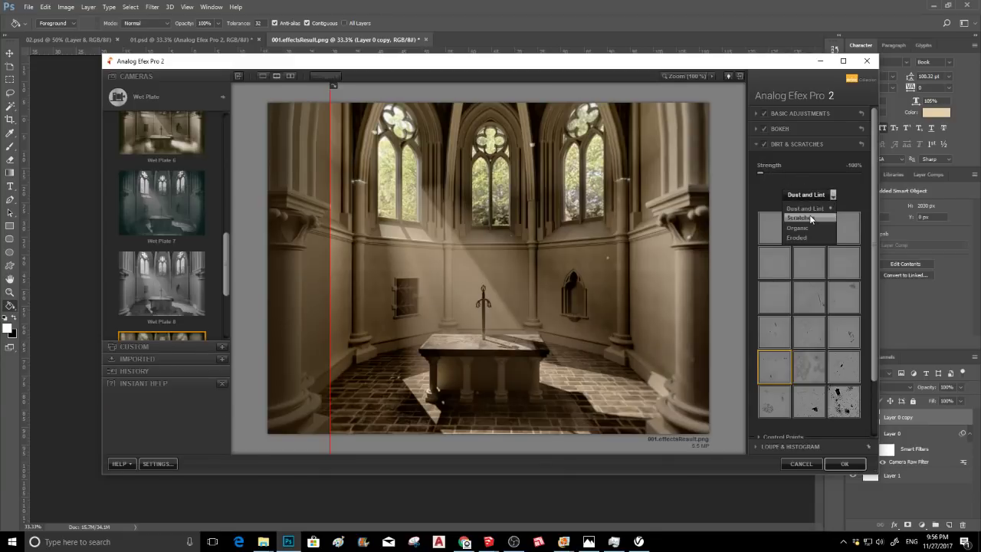
left_click(809, 215)
left_click(791, 225)
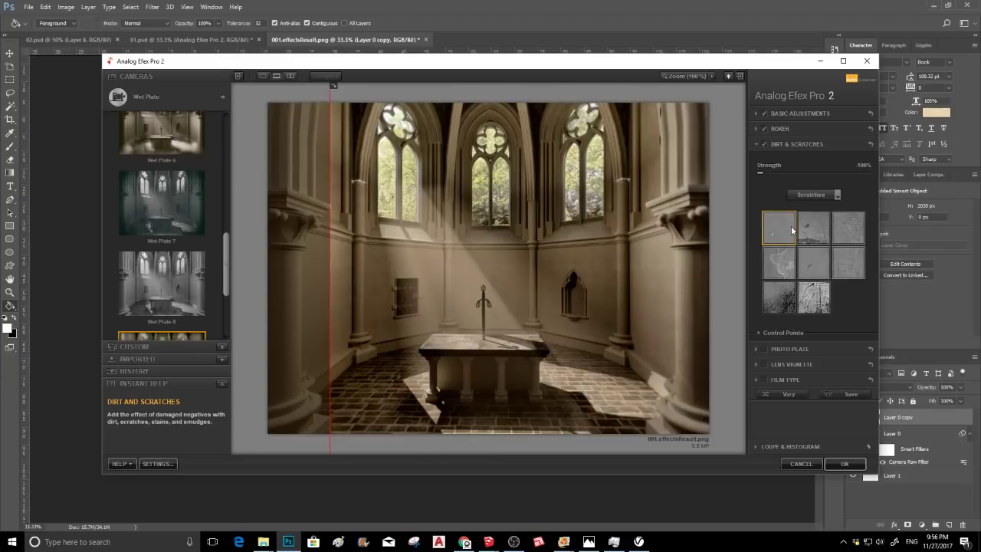
left_click(814, 229)
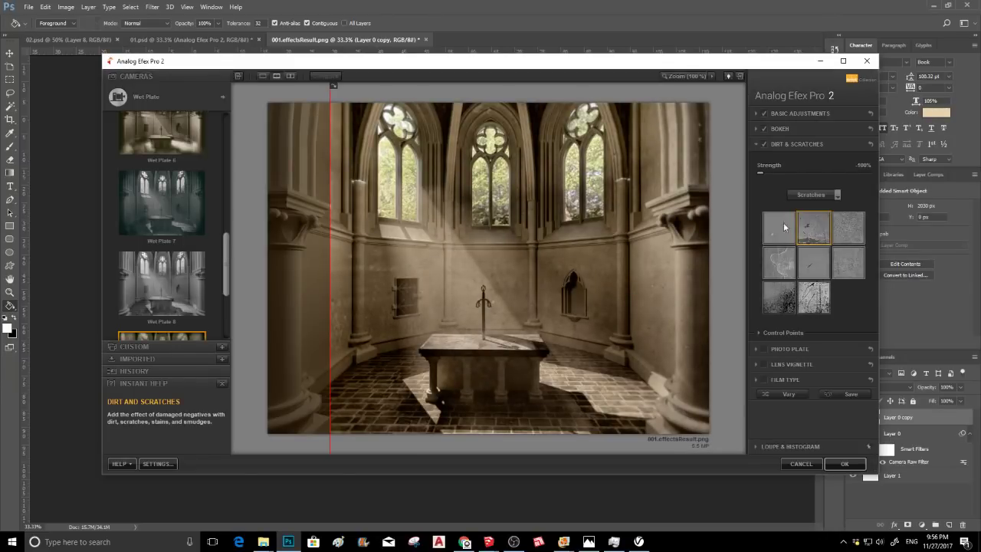
left_click(838, 173)
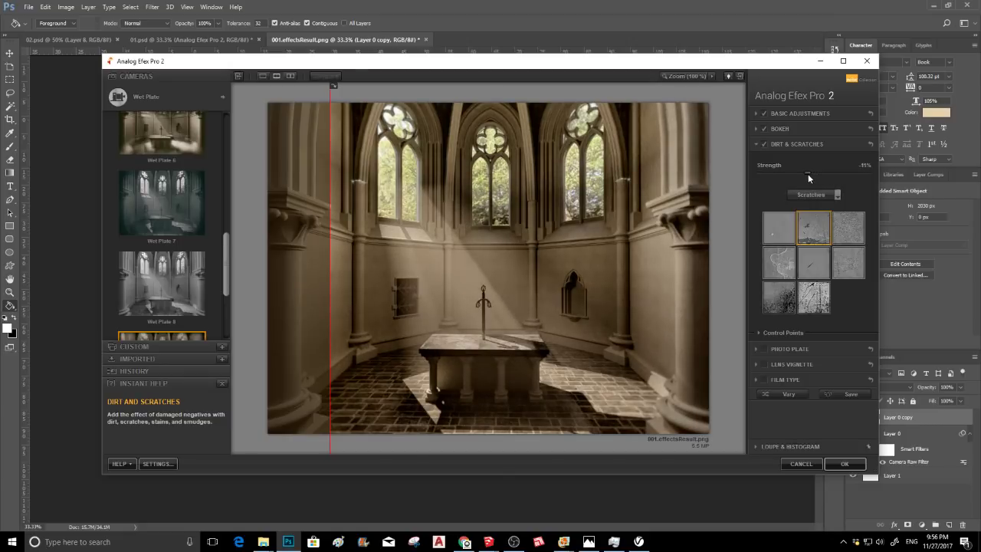
left_click_drag(804, 173, 794, 177)
left_click(755, 144)
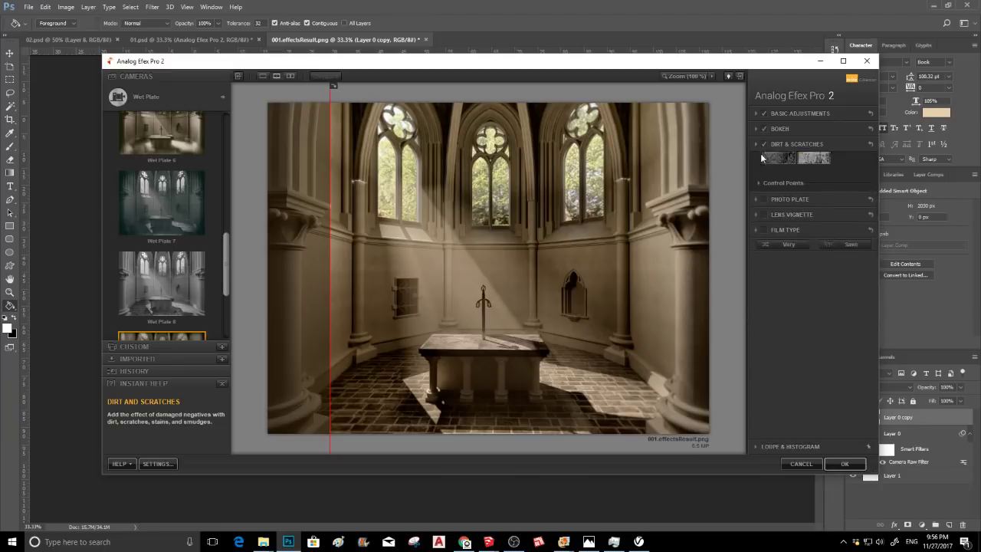
Try the Photo Plate effect on the image
left_click(765, 159)
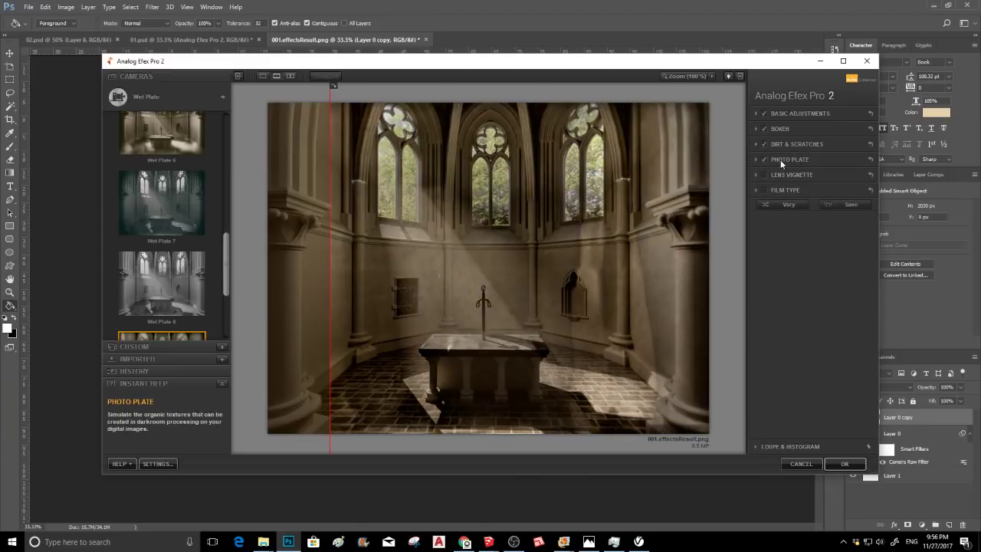
left_click(780, 159)
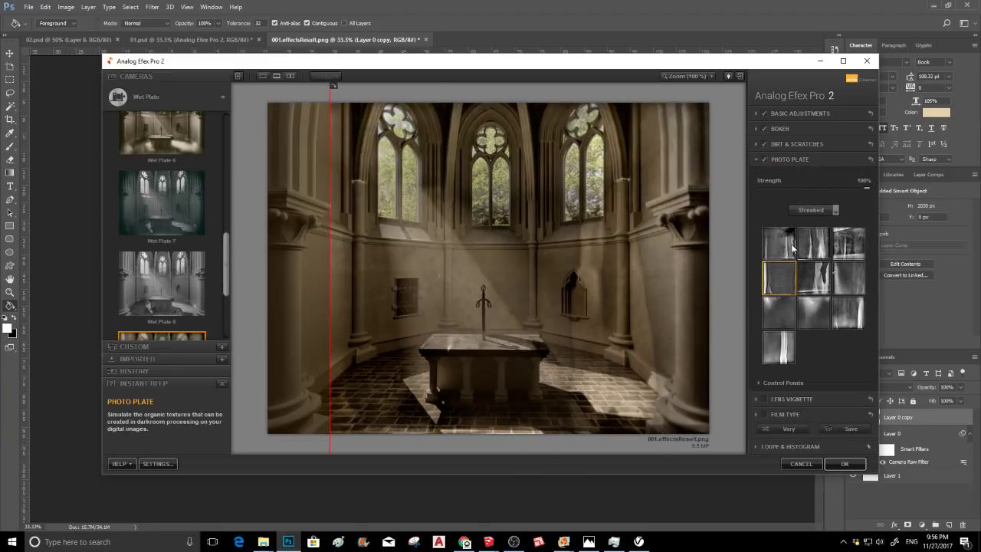
left_click(763, 159)
left_click(774, 159)
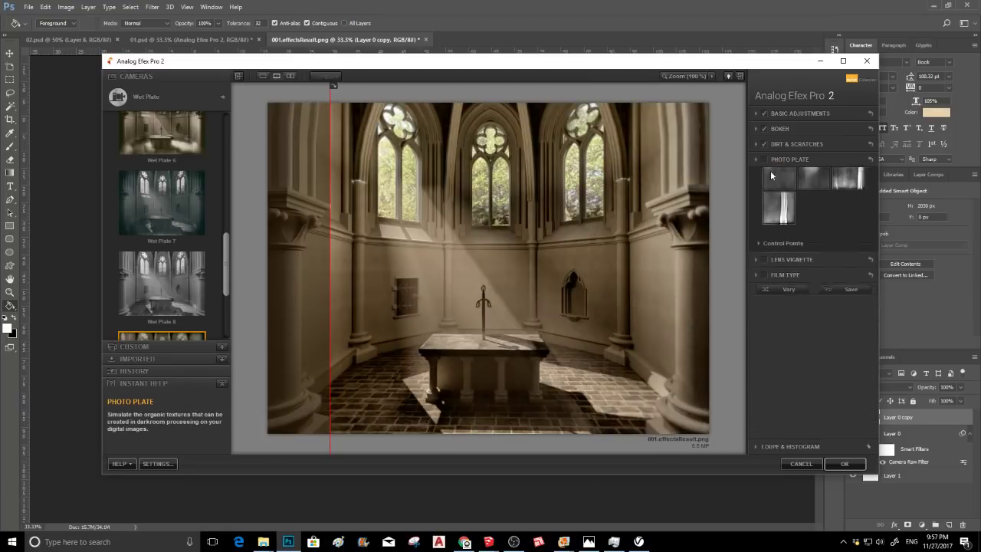
Enable Lens Vignette and preview it on the whole image by moving the before/after divider to the image's left edge
left_click(764, 174)
left_click(783, 175)
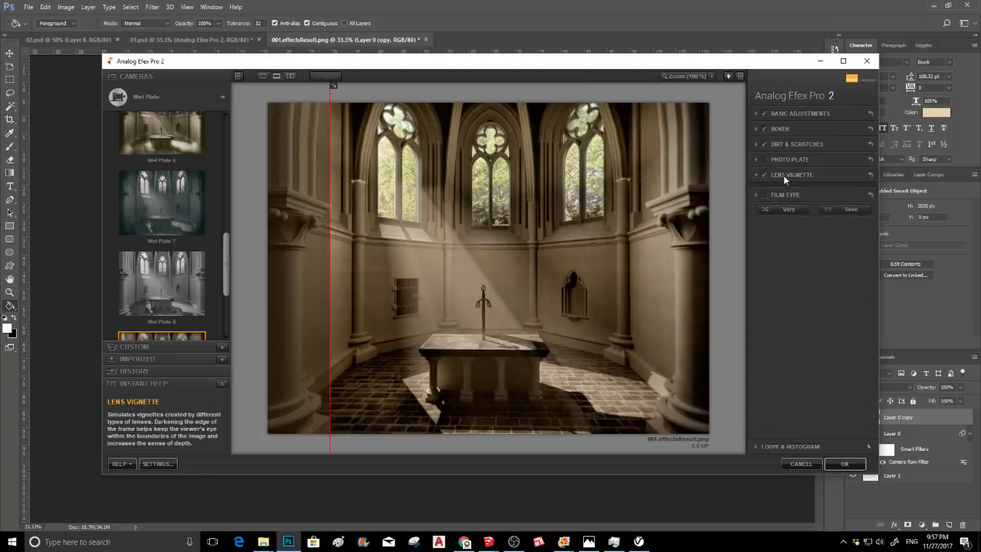
mouse_move(356, 239)
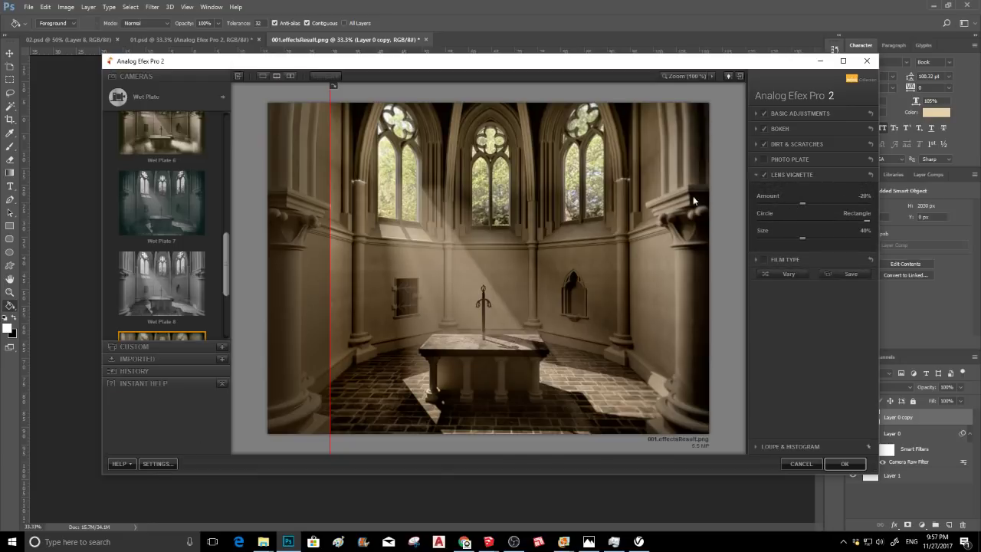
left_click_drag(329, 236, 230, 259)
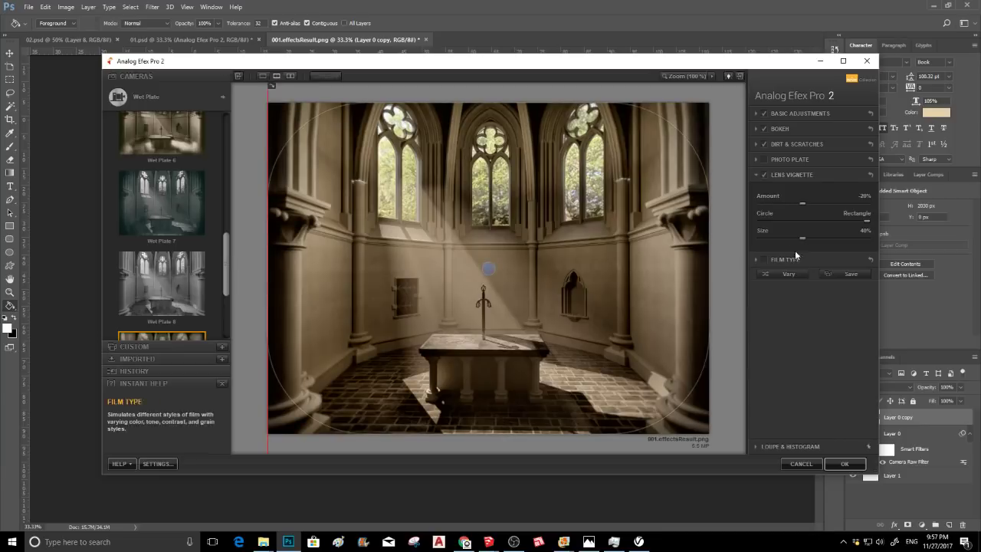
left_click(756, 174)
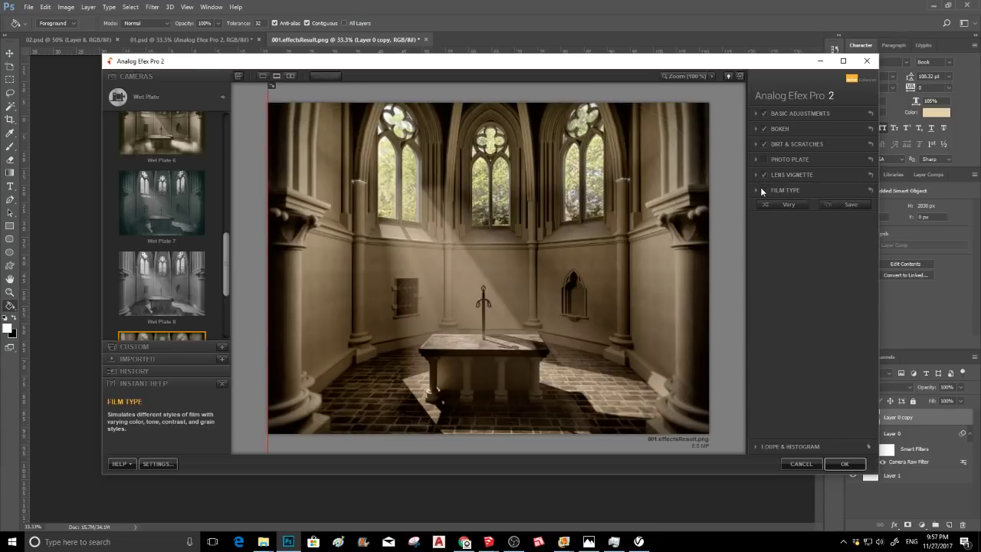
Try the Film Type effect using the third Warm film of the second row, shifted toward Neutral, at 21% strength
left_click(761, 190)
left_click(761, 190)
left_click(782, 191)
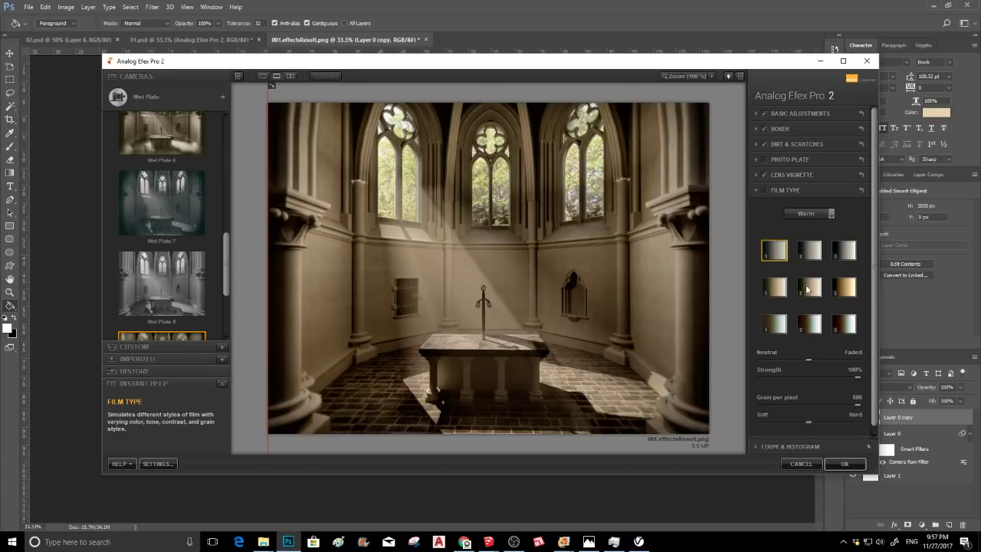
left_click(777, 289)
left_click(764, 190)
left_click(809, 287)
left_click(844, 287)
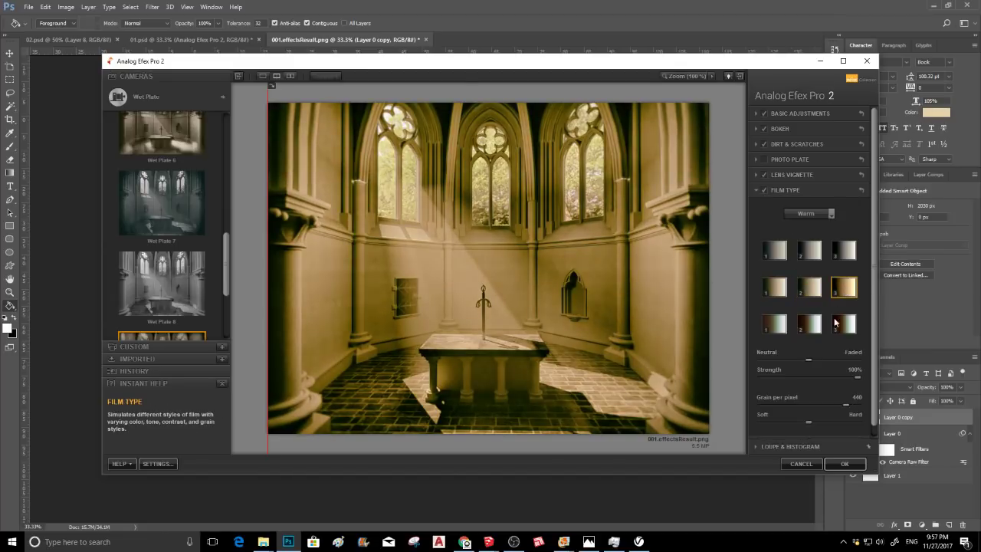
left_click(782, 359)
left_click(817, 378)
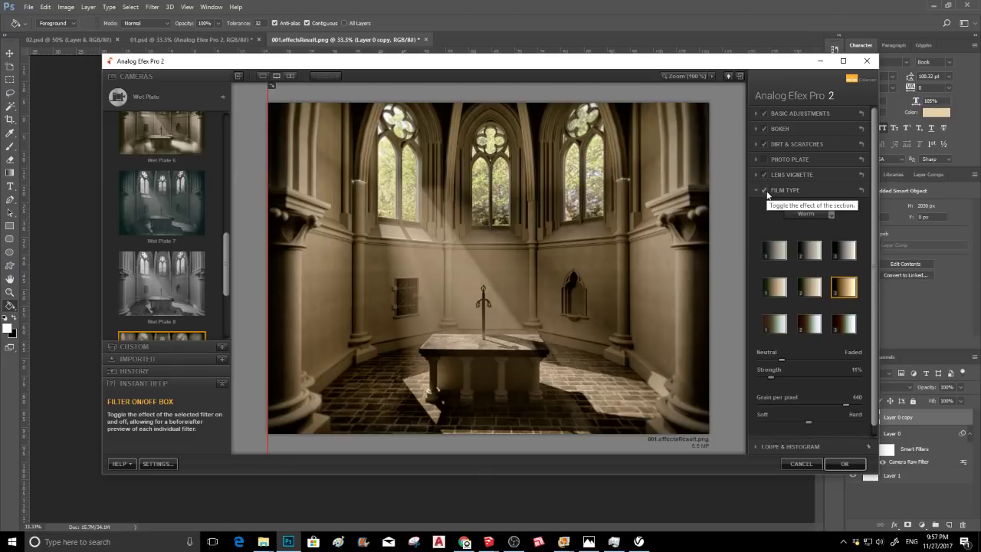
left_click(780, 377)
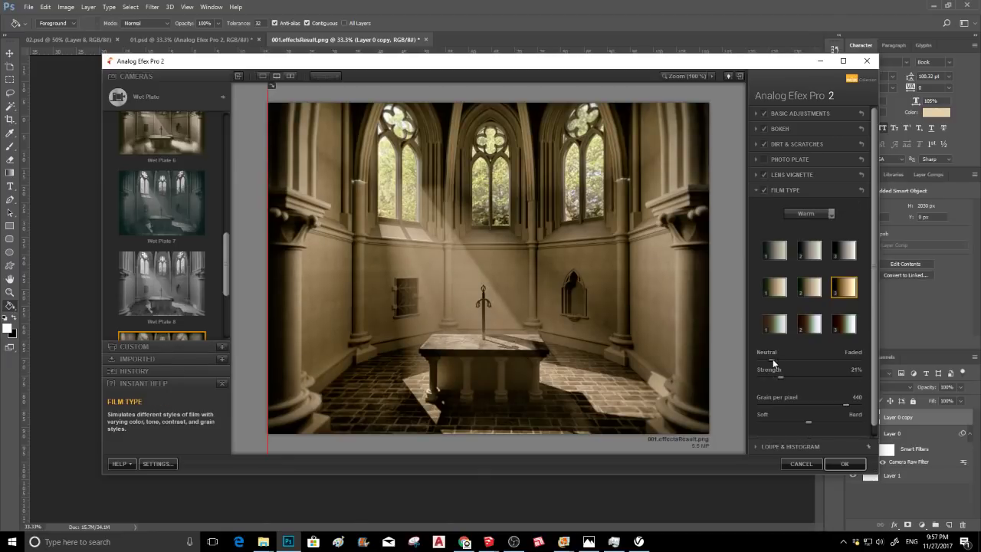
Set the Basic Adjustments saturation to 34% and disable Film Type, comparing the image with and without Lens Vignette
left_click(791, 115)
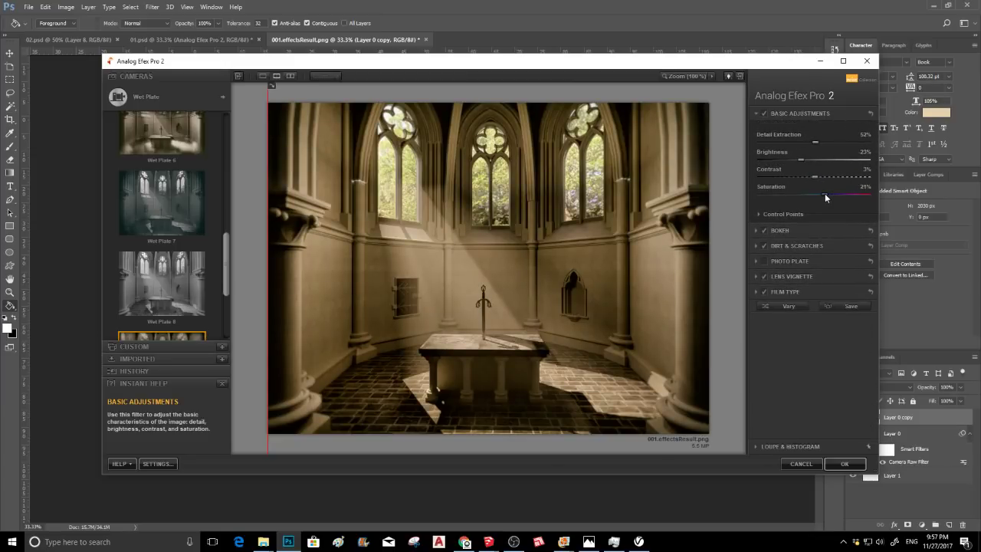
left_click(762, 276)
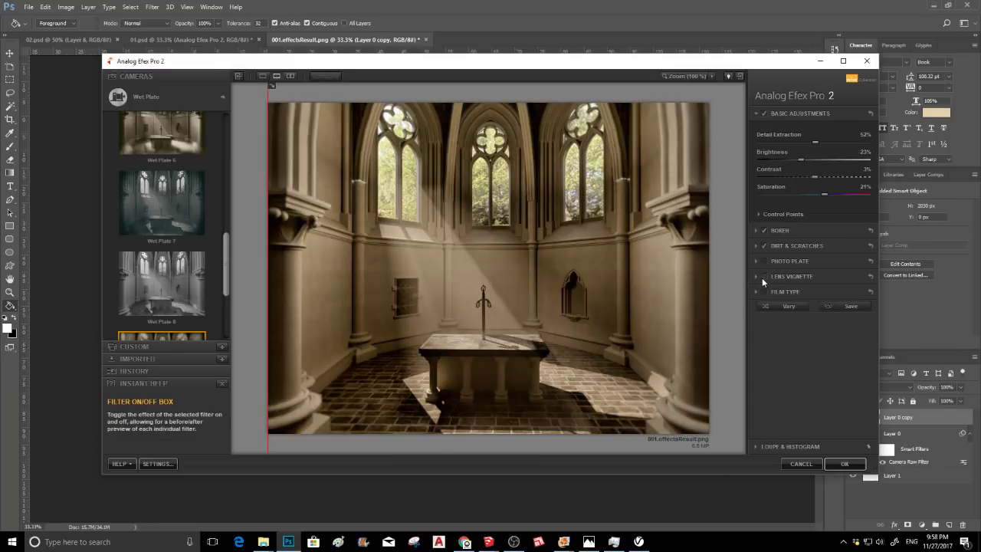
left_click(762, 277)
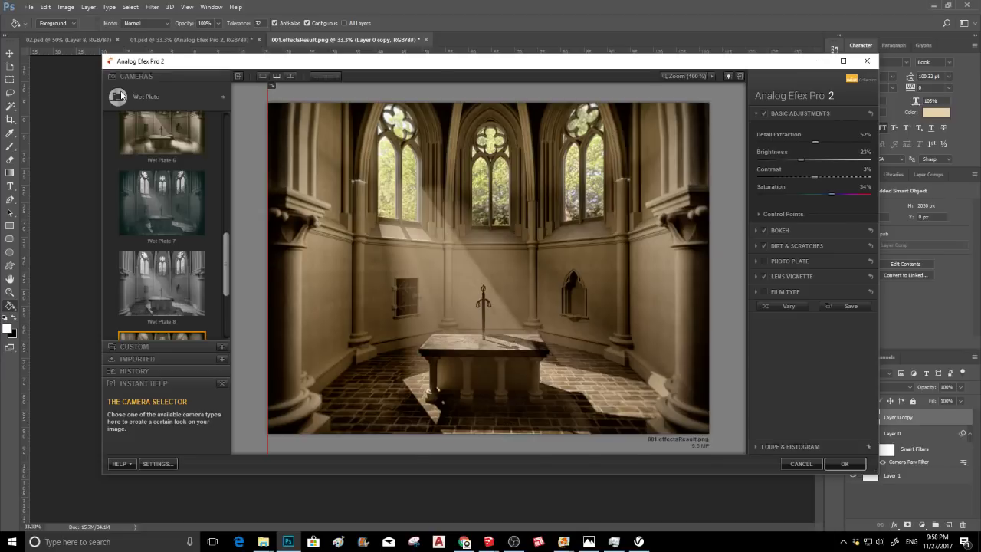
Switch to the Camera Kit and add Light Leaks with the bright yellow Soft texture at 13% strength
left_click(118, 96)
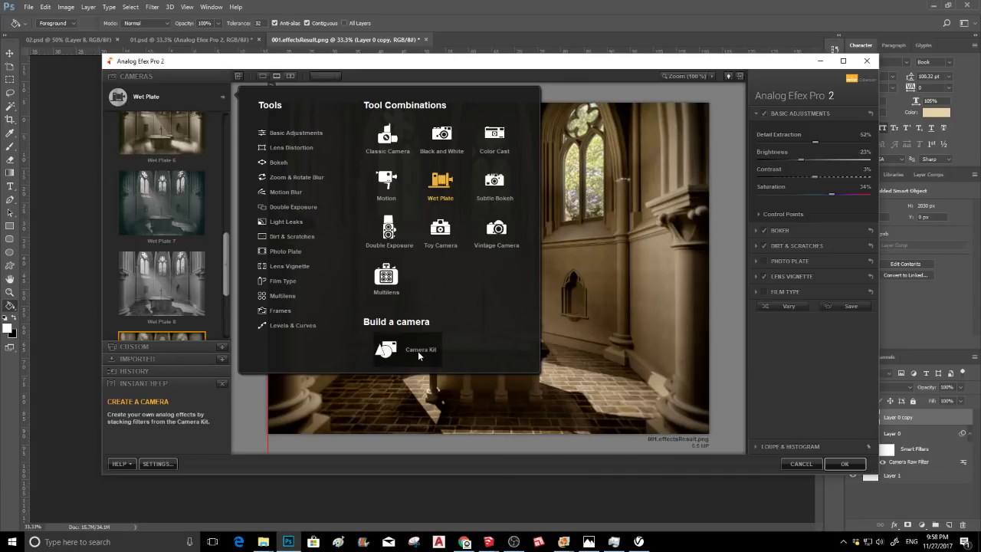
left_click(419, 352)
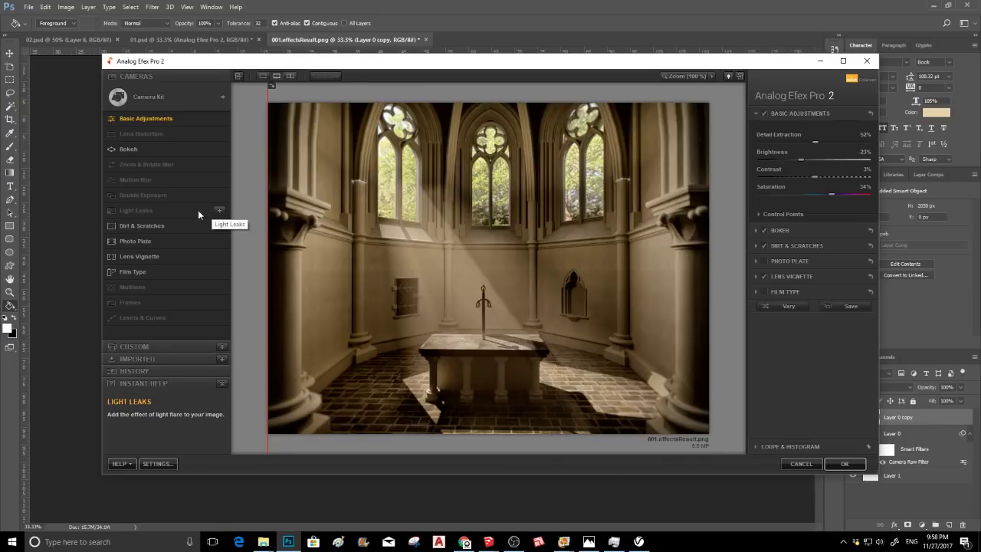
left_click(222, 211)
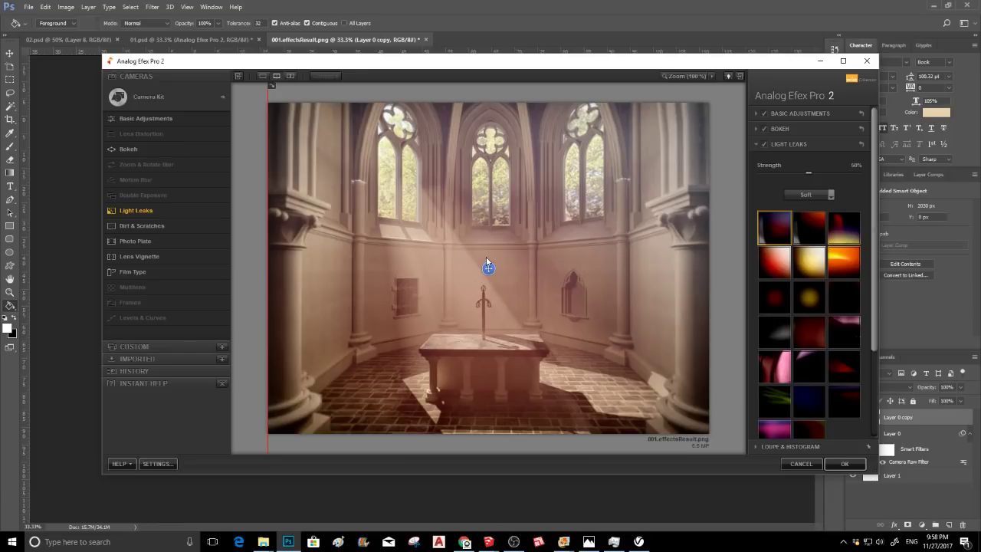
left_click(810, 262)
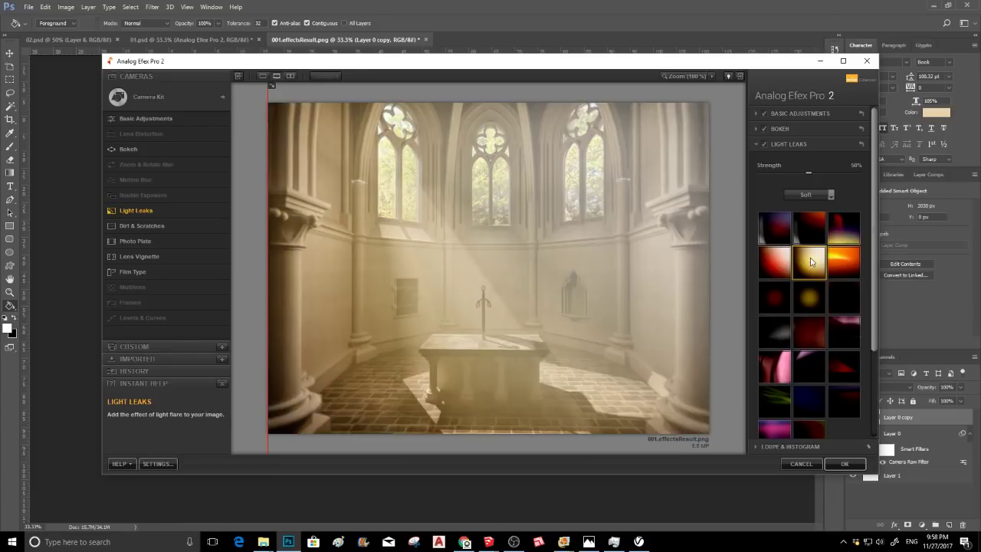
left_click_drag(783, 172, 774, 172)
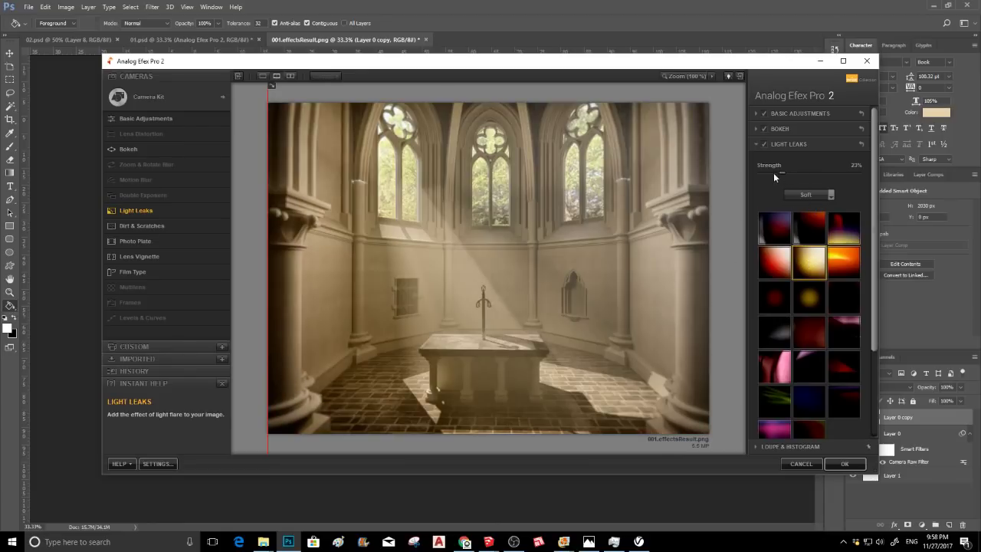
Try several Soft and Crisp light leak textures on the image
left_click(843, 262)
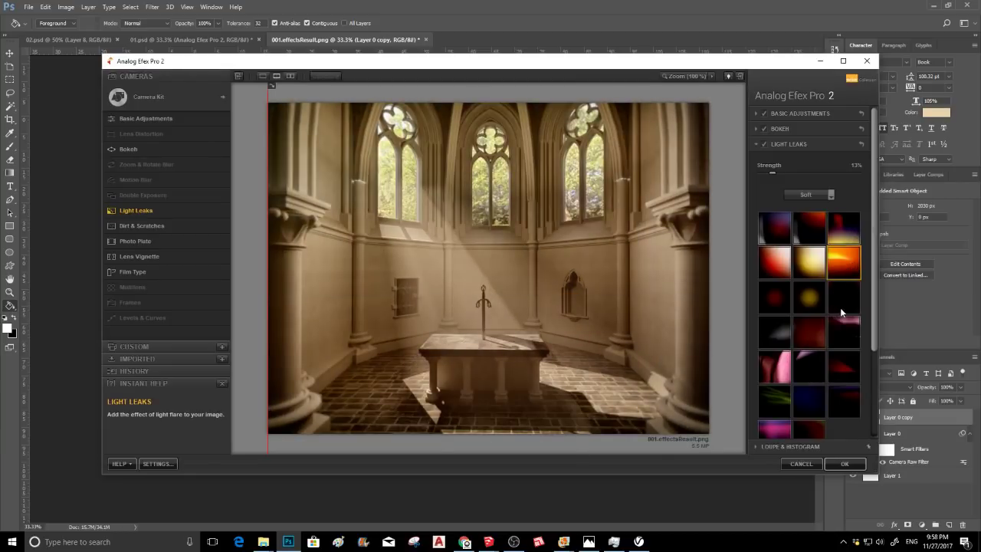
left_click(812, 328)
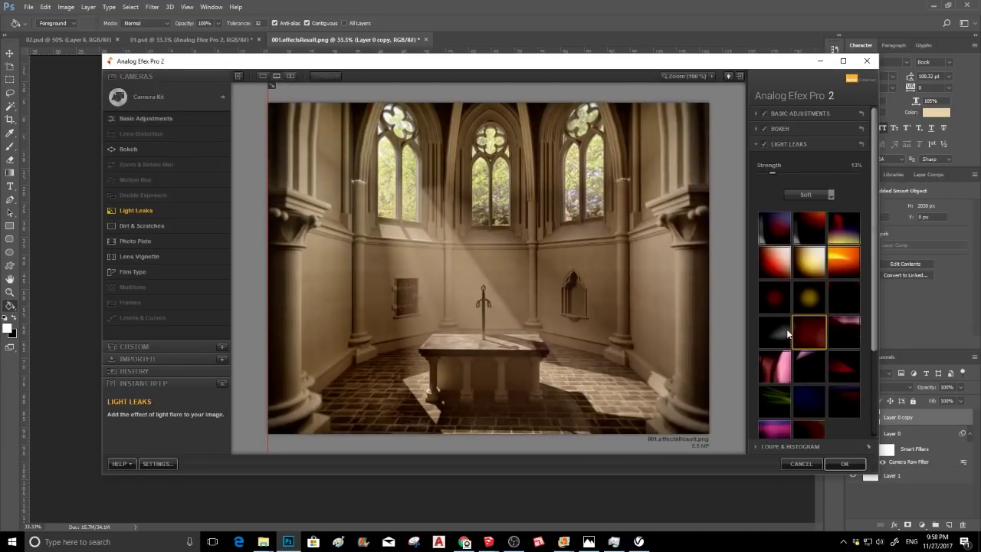
left_click(777, 331)
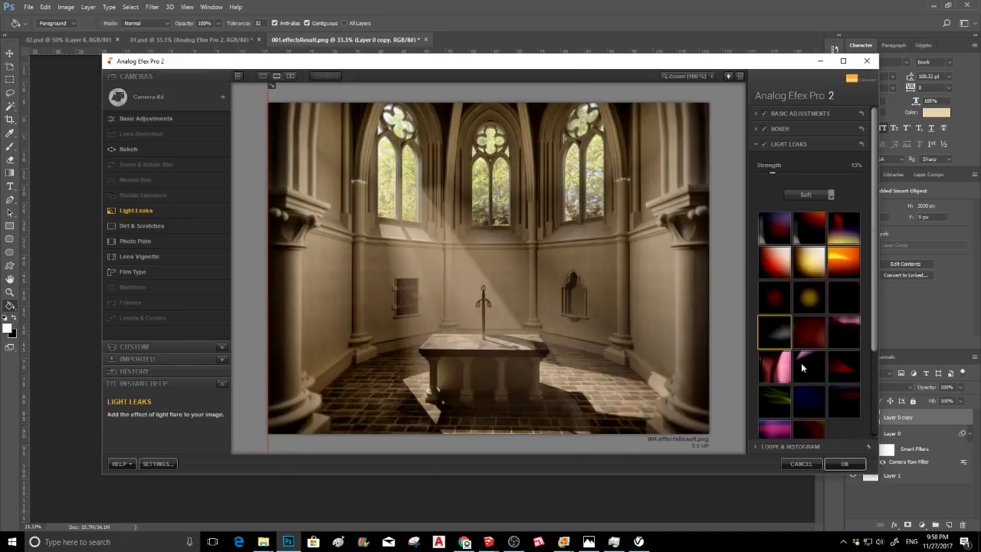
left_click(779, 292)
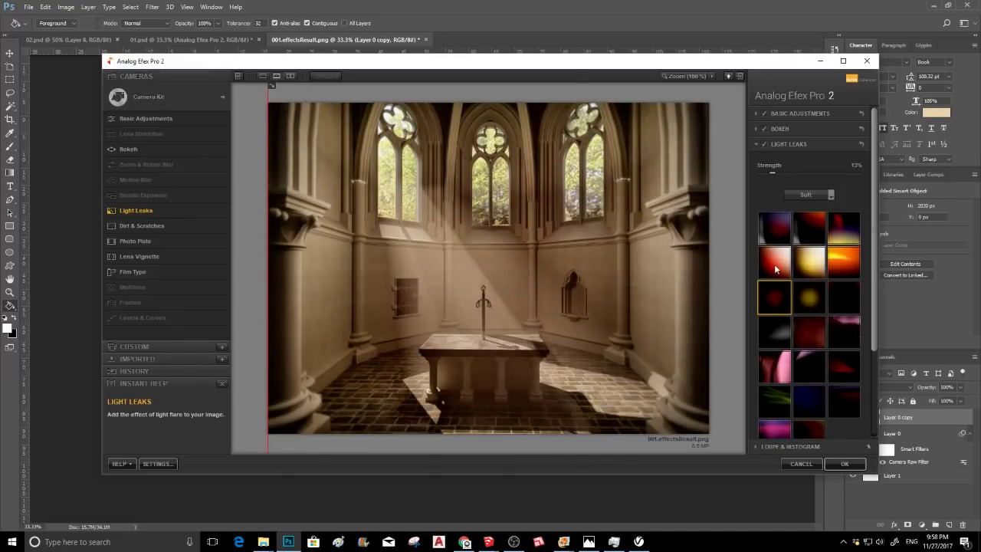
left_click(774, 264)
left_click(804, 196)
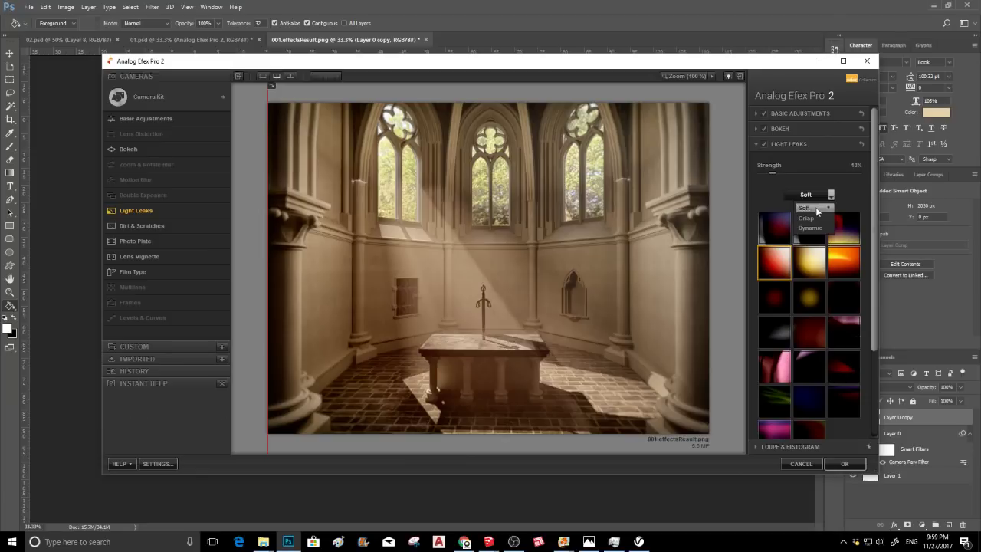
left_click(811, 218)
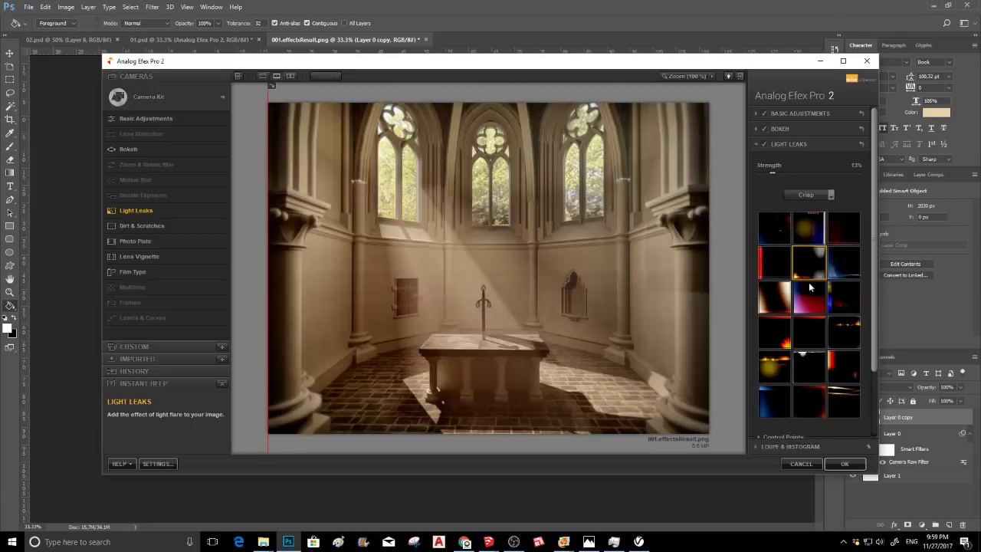
left_click(777, 301)
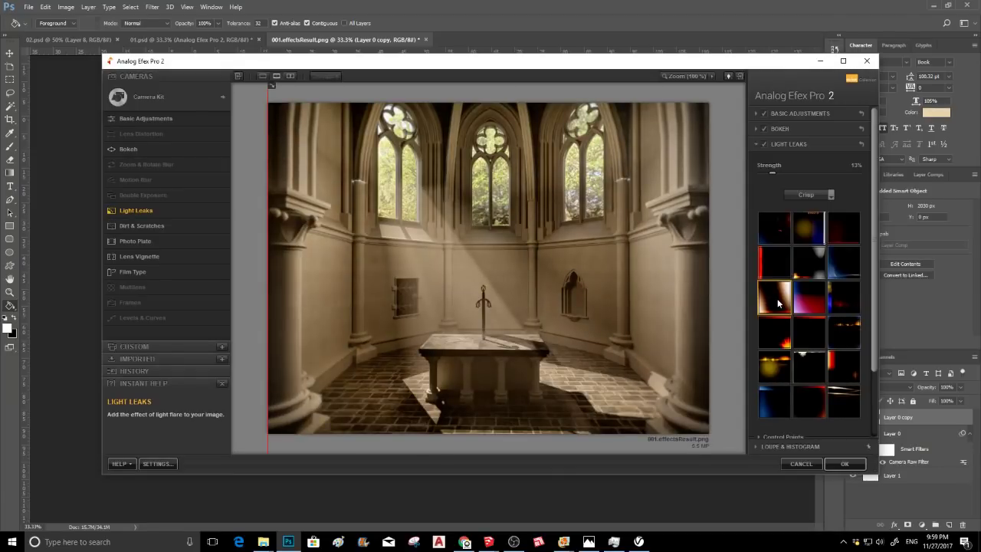
Change the light leak type back to Soft and choose the orange texture at the end of the second row
left_click(811, 197)
left_click(806, 208)
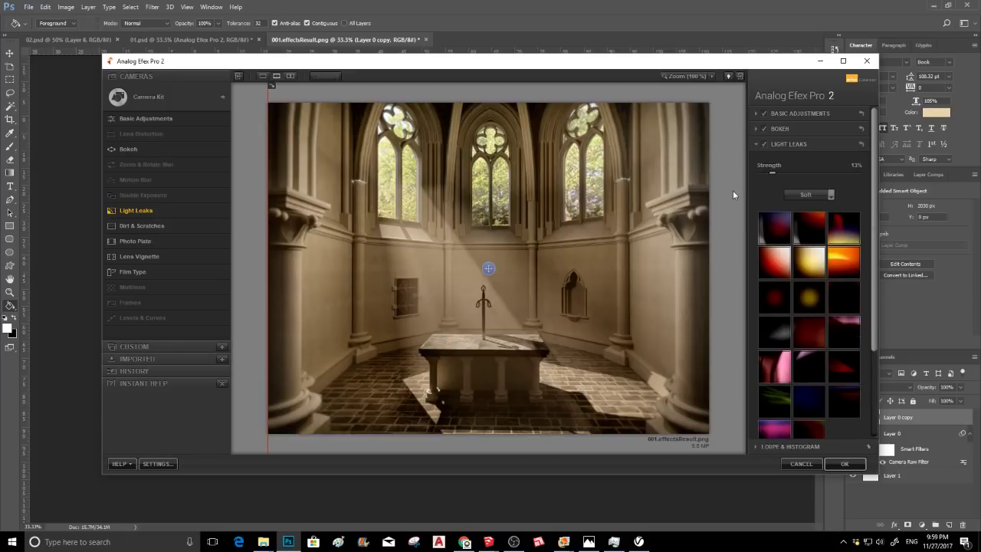
left_click(844, 262)
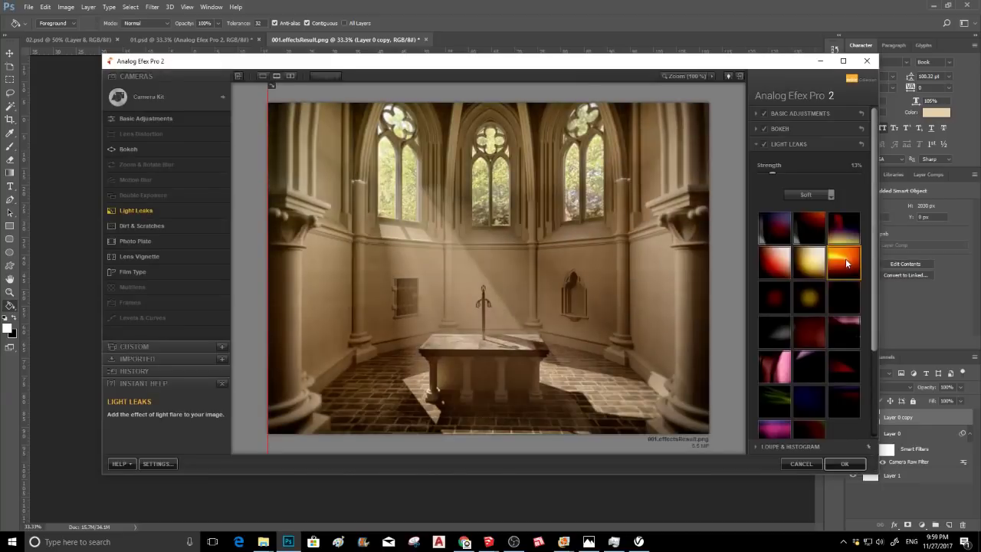
left_click(767, 171)
Set the Basic Adjustments detail extraction to 61% and contrast to 17%
left_click(147, 118)
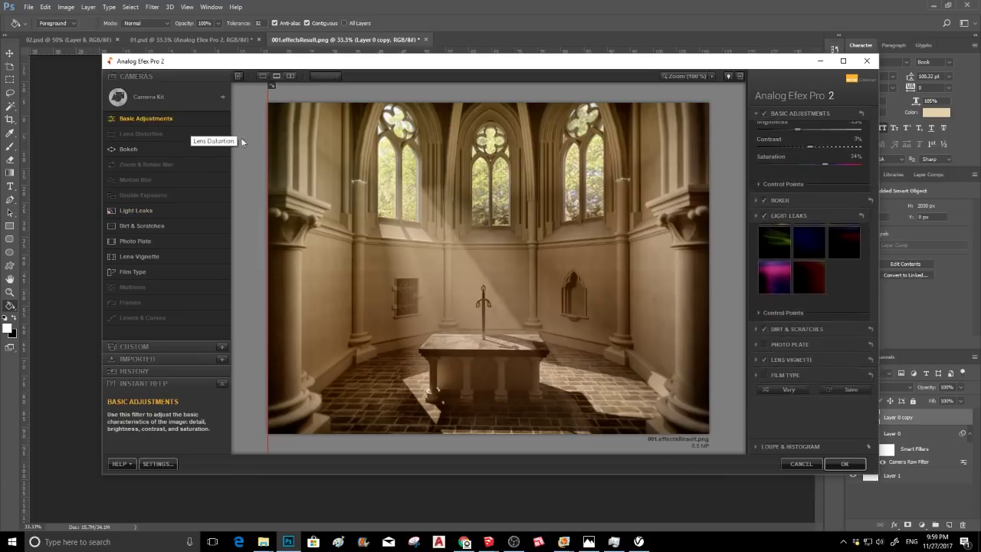
left_click(826, 141)
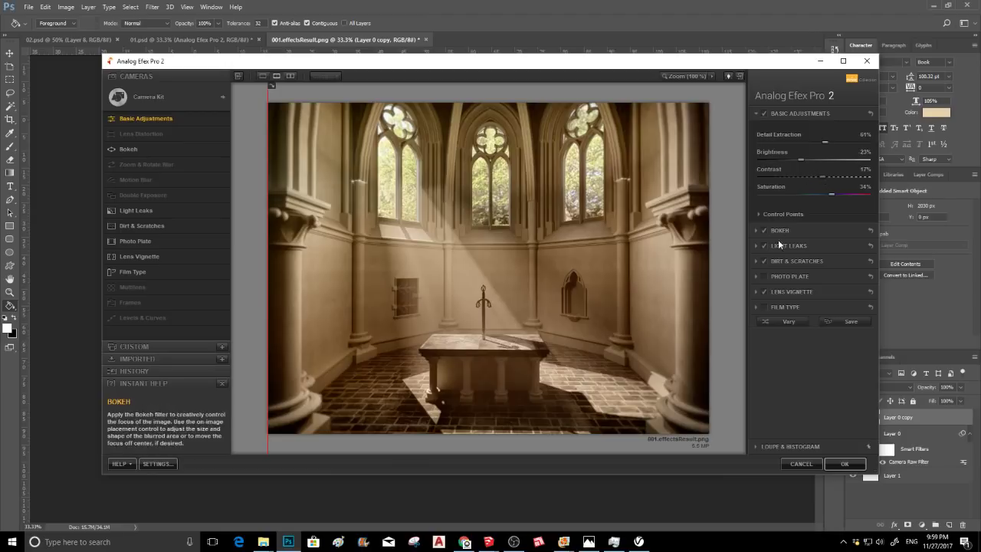
Set the Light Leaks strength to 14%
left_click(151, 211)
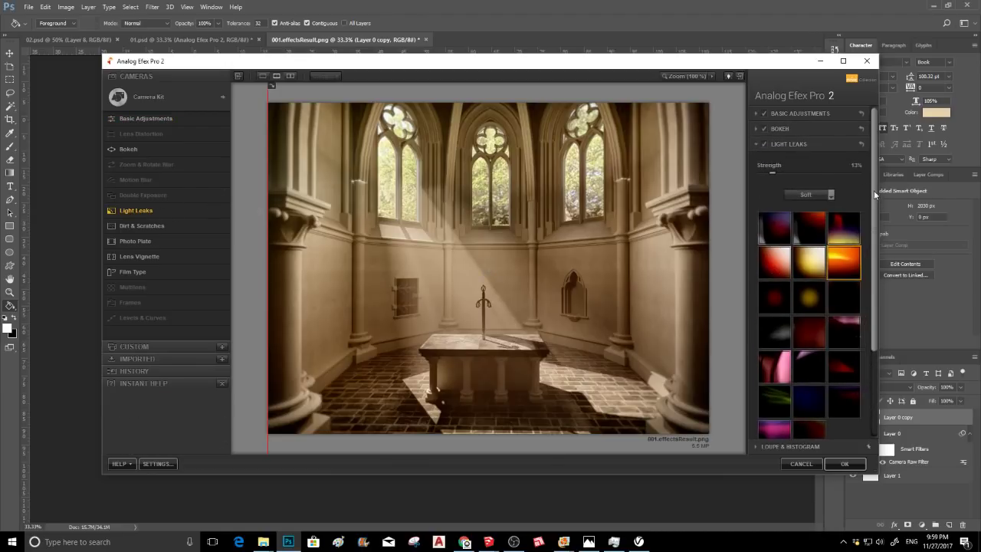
left_click_drag(770, 177, 772, 173)
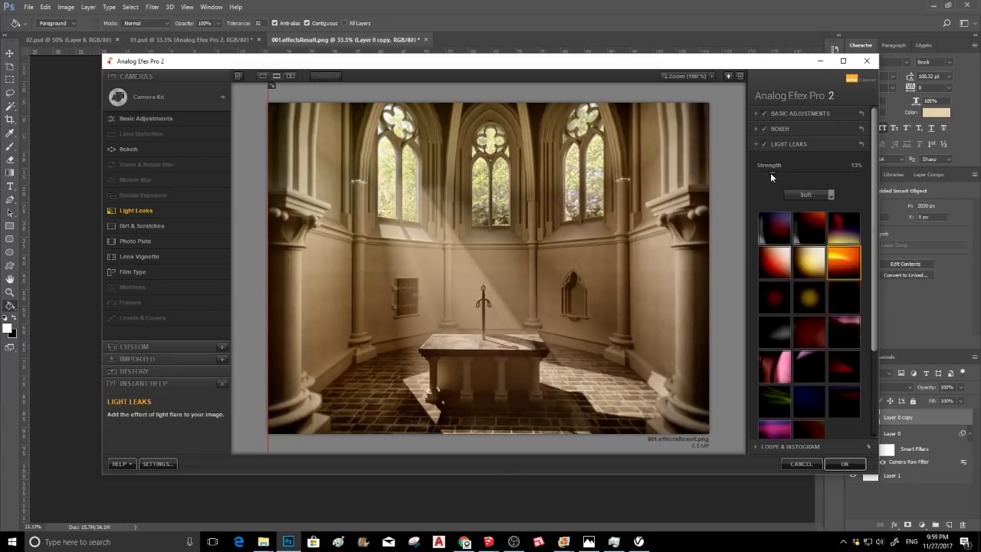
double_click(770, 174)
left_click(779, 174)
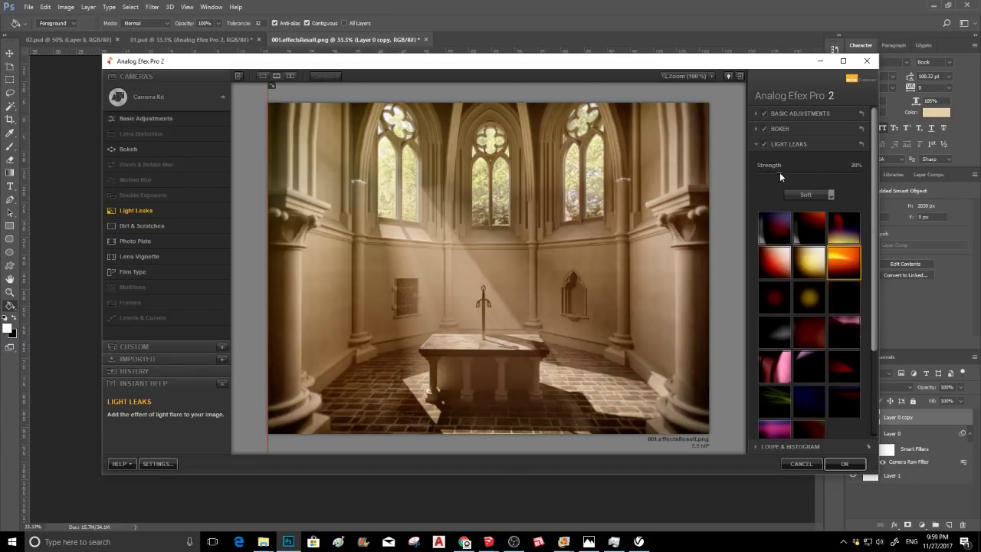
left_click_drag(775, 174, 770, 176)
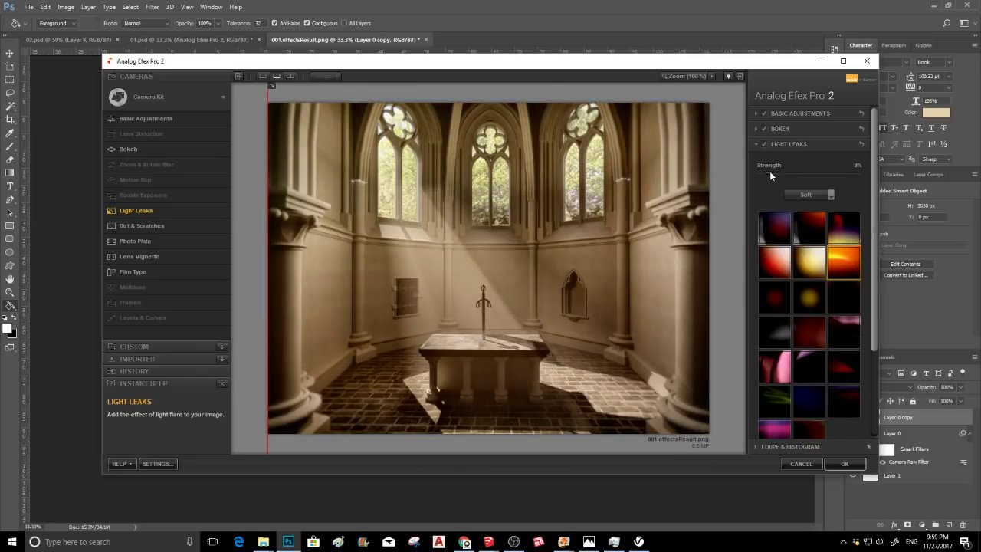
left_click_drag(773, 175, 775, 175)
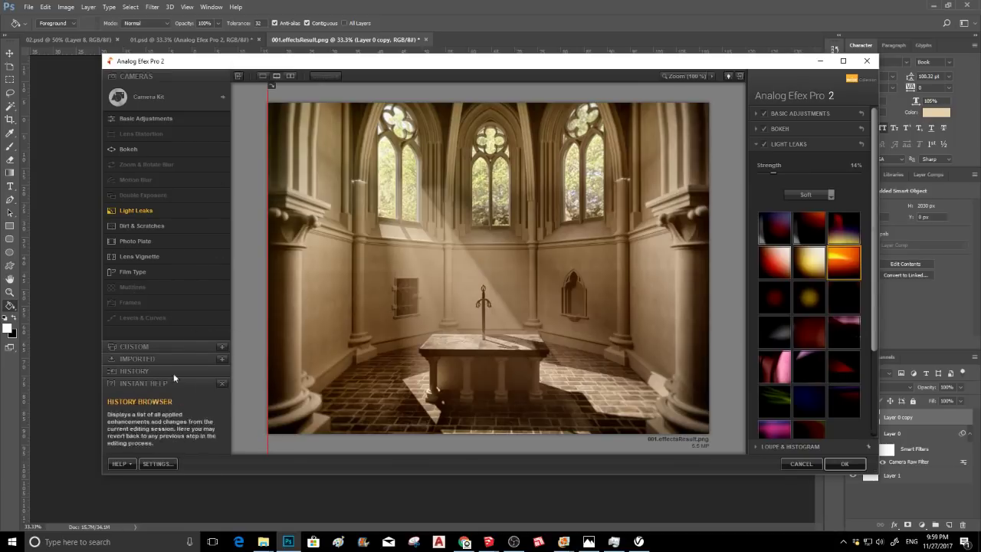
Compare the image before and after the effects with the divider, and apply the Analog Efex Pro 2 filter to the layer
left_click_drag(269, 436, 716, 427)
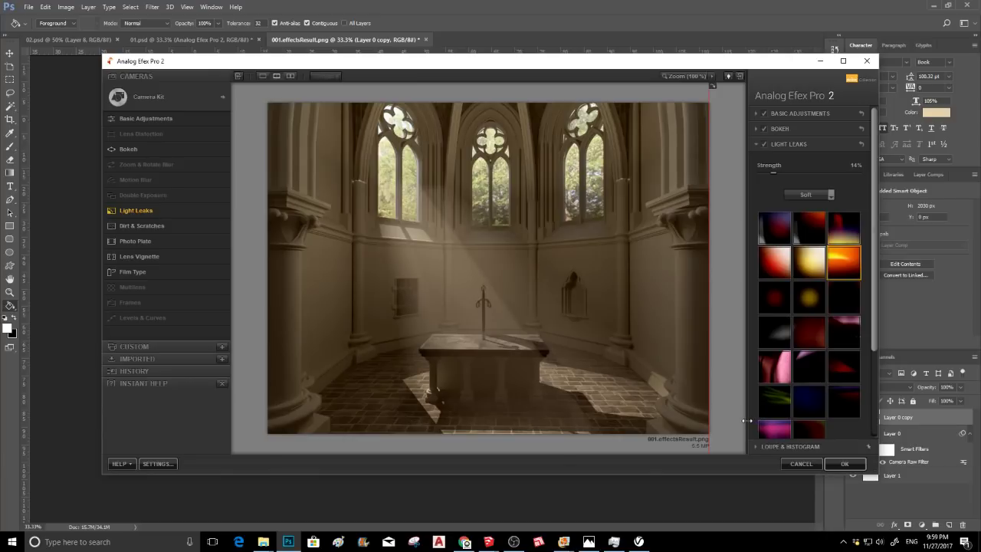
left_click_drag(745, 420, 206, 416)
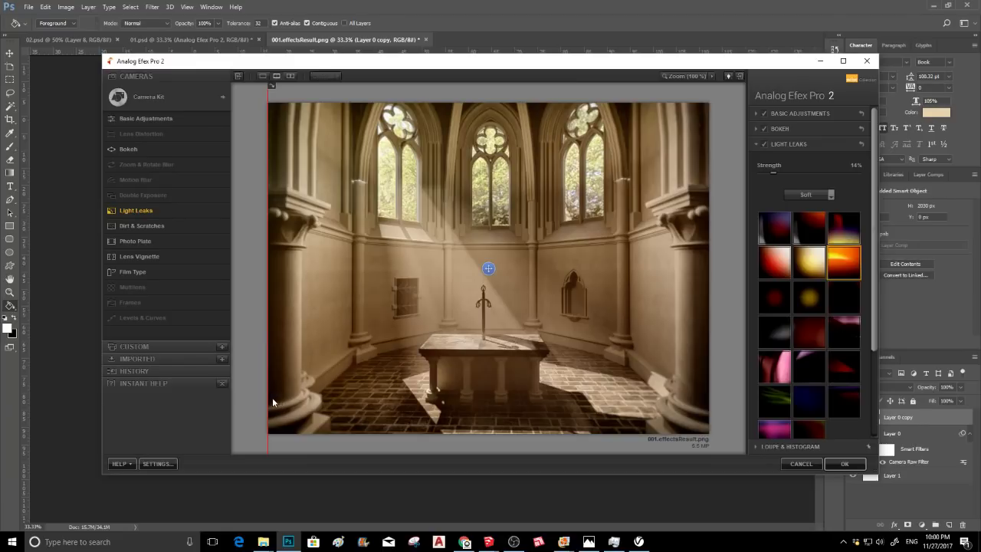
left_click_drag(268, 385, 248, 397)
left_click(844, 463)
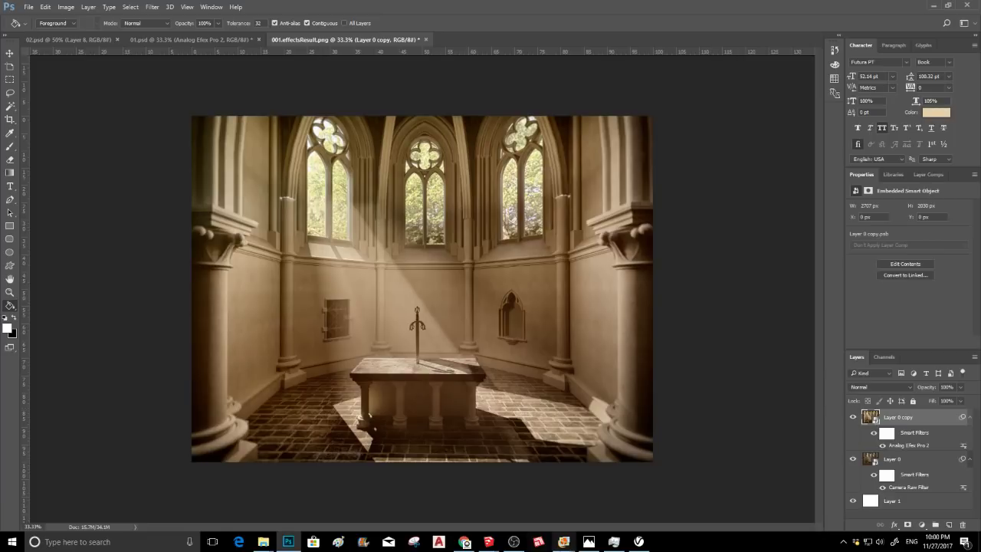
mouse_move(465, 542)
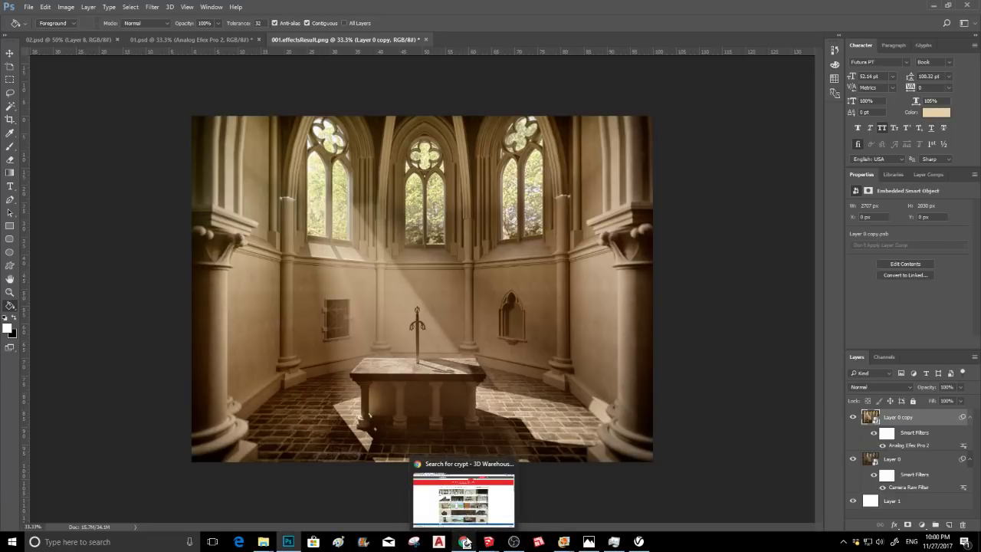
left_click(514, 542)
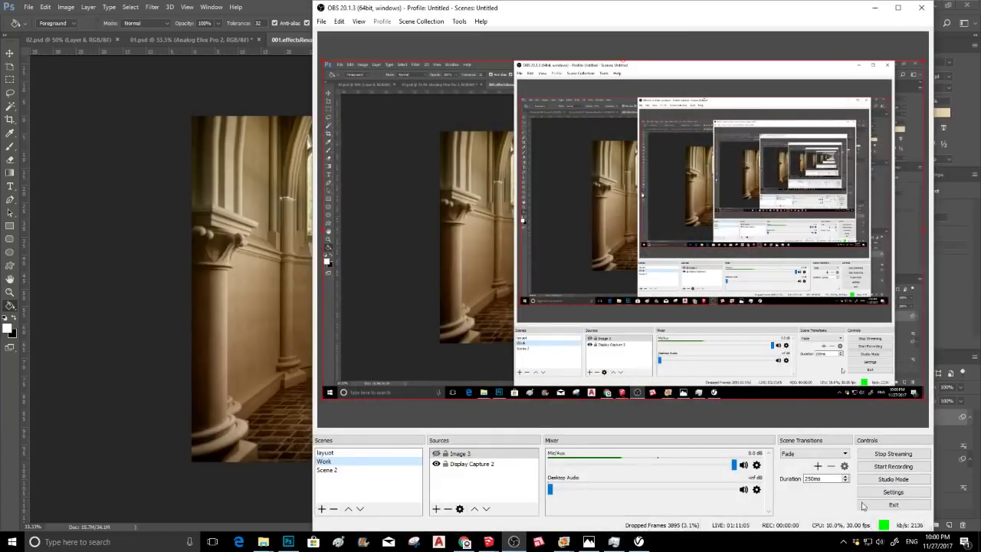